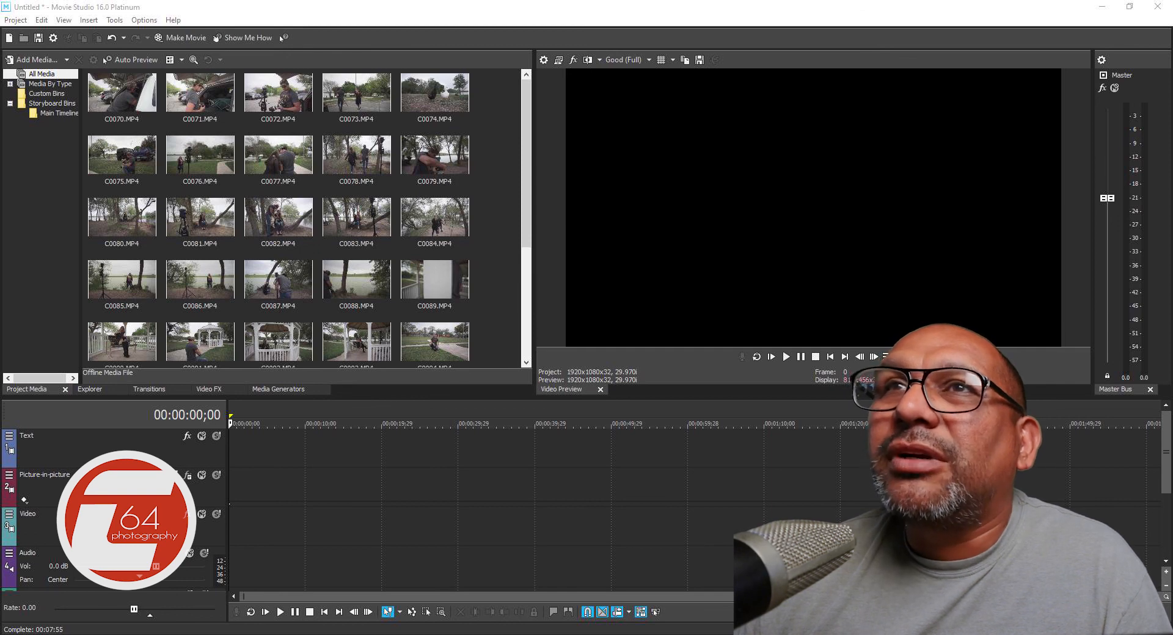
Select all clips in the project media and place them in sequence at the start of the Video track.
{"action": "left_click", "coordinate": [125, 89]}
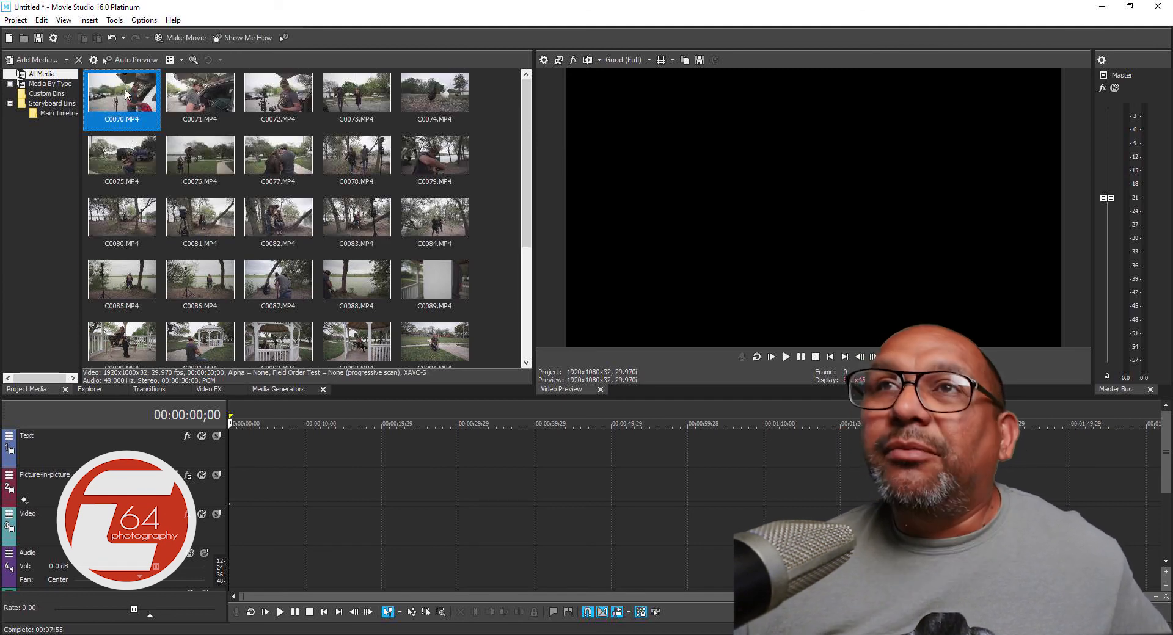
{"action": "key", "text": "ctrl+a"}
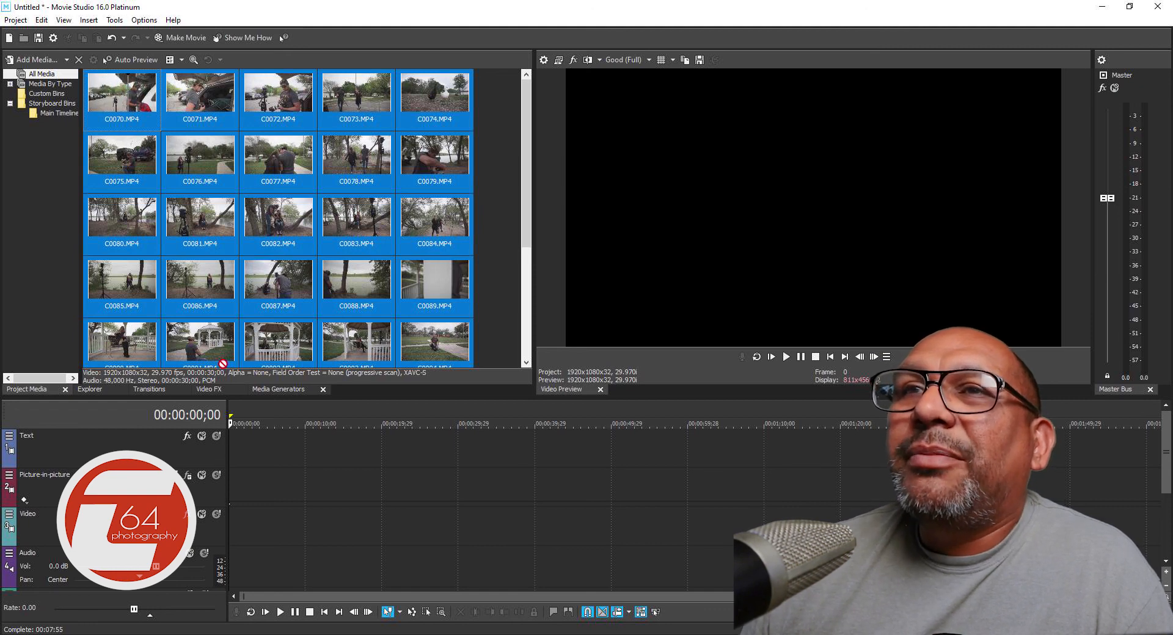
{"action": "left_click_drag", "start_coordinate": [221, 362], "coordinate": [236, 523]}
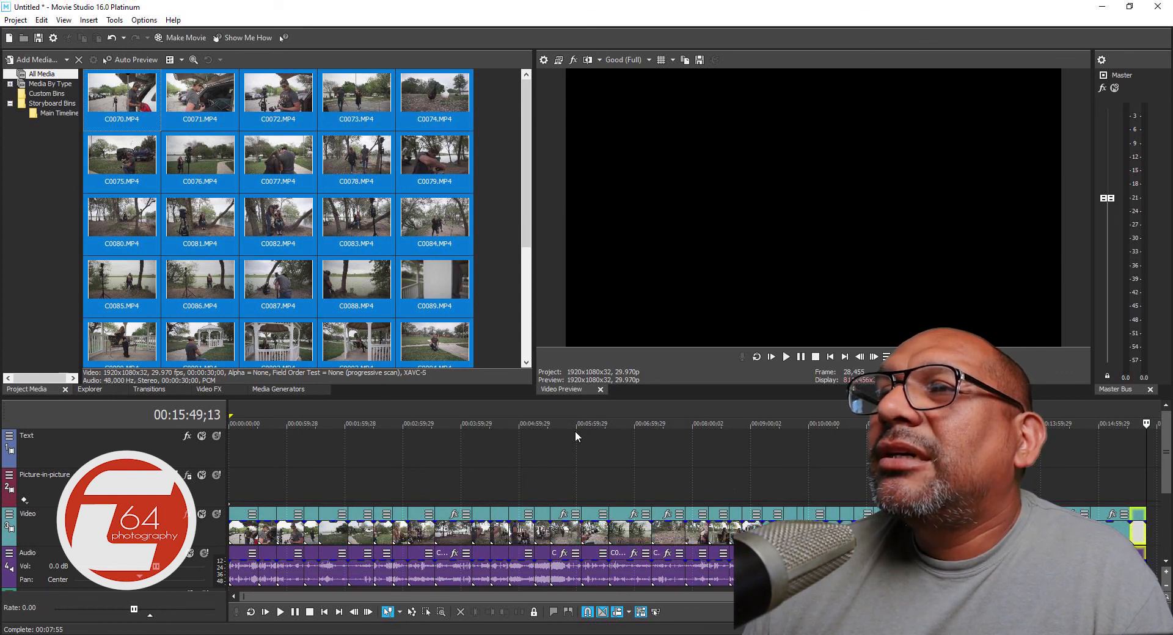
Preview the opening footage from the start of the timeline, then delete the first clip, C0070, from the Video track.
{"action": "left_click", "coordinate": [804, 359]}
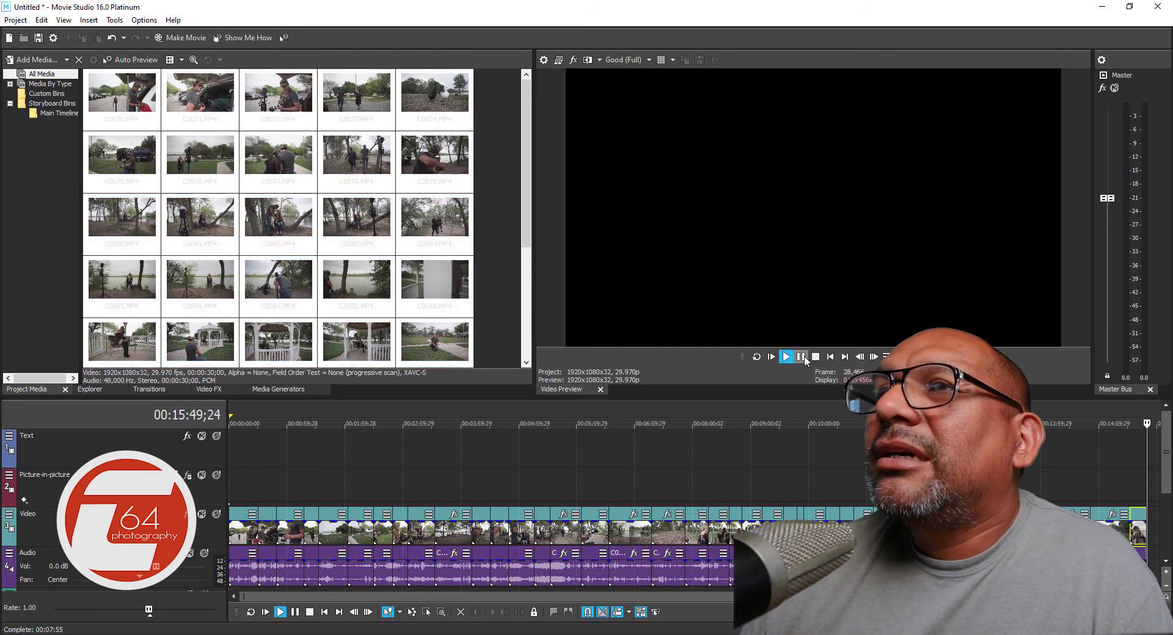
{"action": "key", "text": "space"}
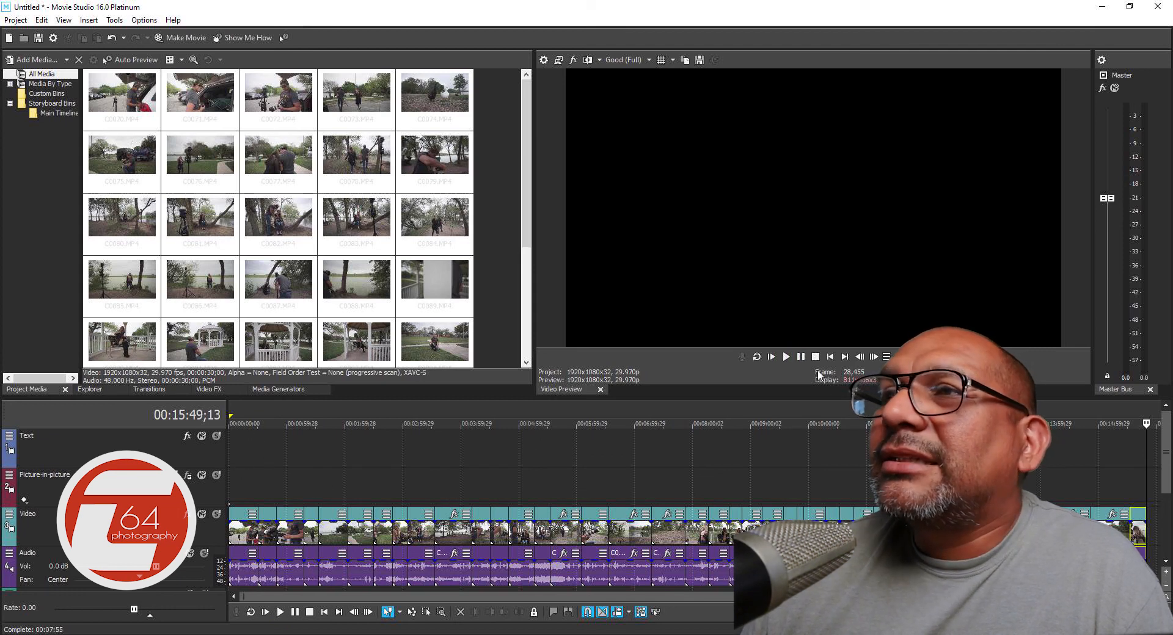
{"action": "left_click", "coordinate": [771, 357]}
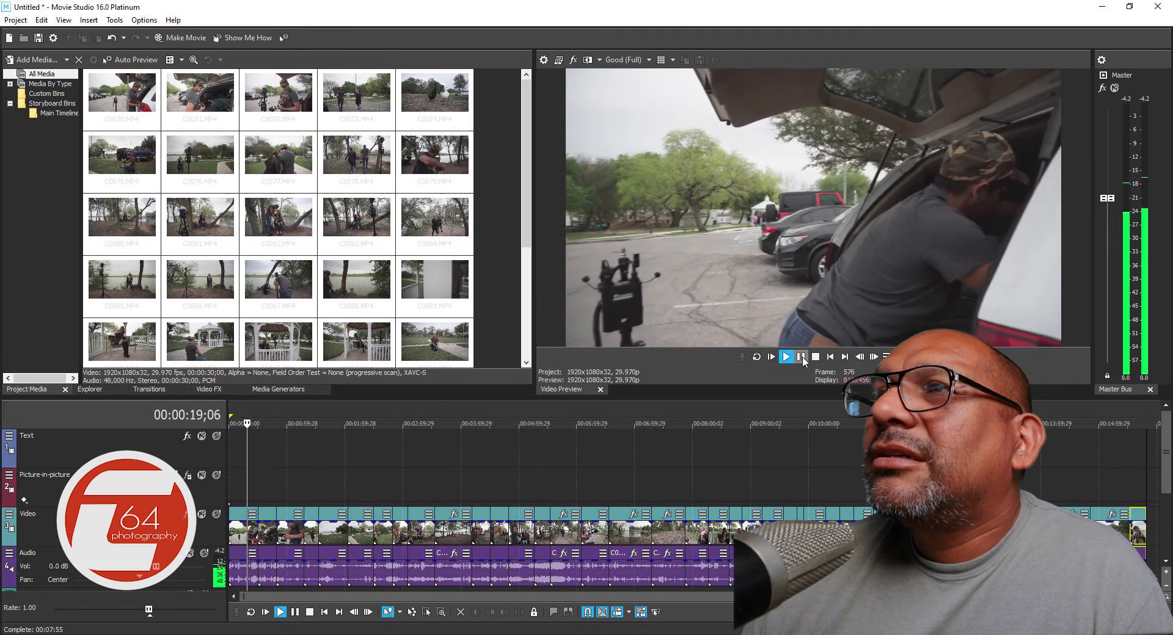
{"action": "left_click", "coordinate": [801, 357]}
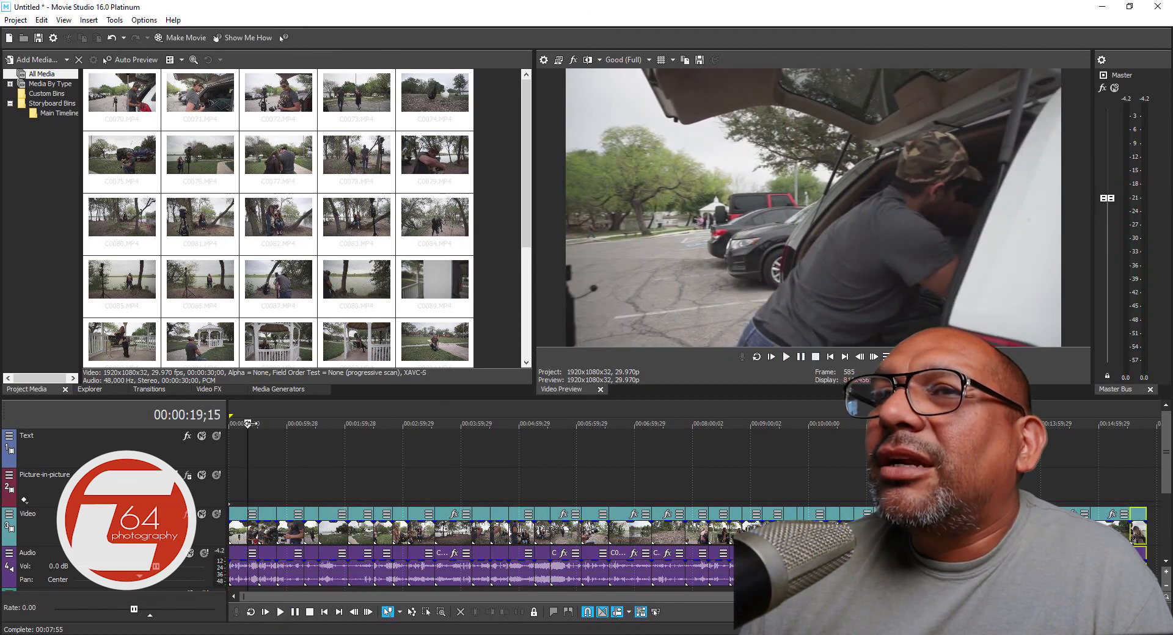
{"action": "left_click_drag", "start_coordinate": [247, 422], "coordinate": [280, 424]}
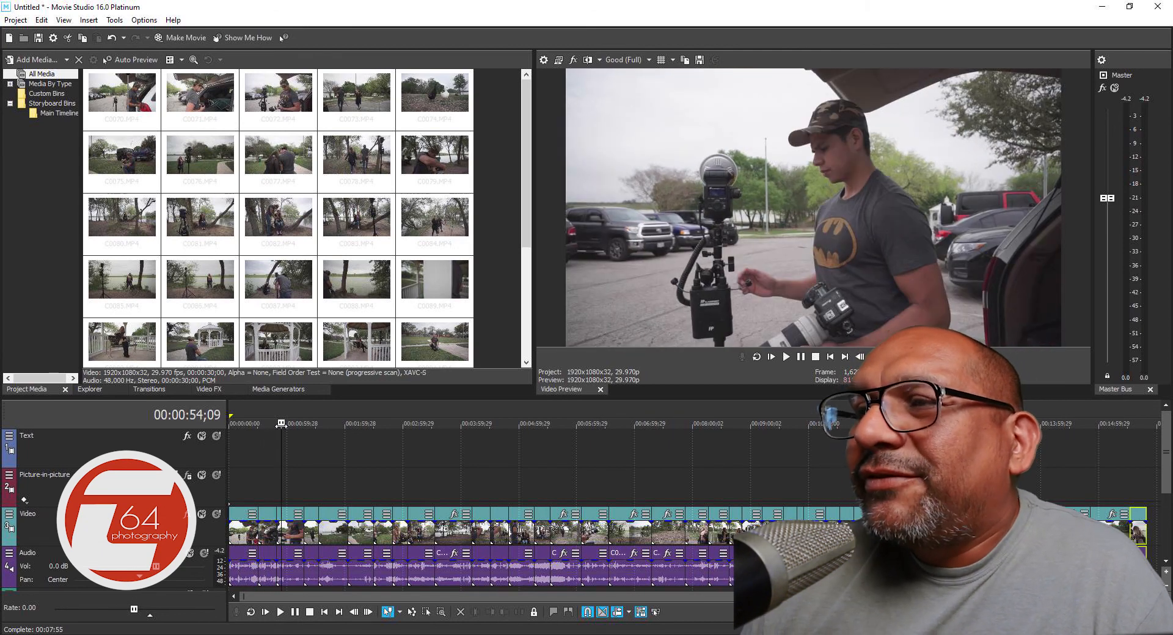
{"action": "left_click_drag", "start_coordinate": [281, 424], "coordinate": [264, 424]}
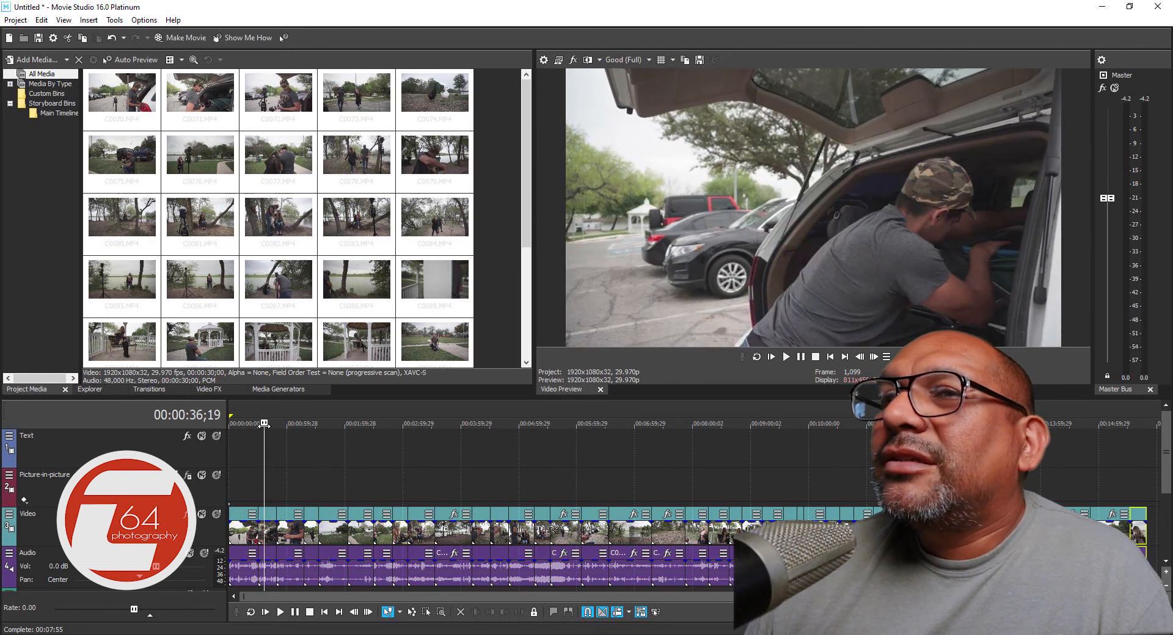
{"action": "left_click", "coordinate": [242, 515]}
{"action": "right_click", "coordinate": [241, 515]}
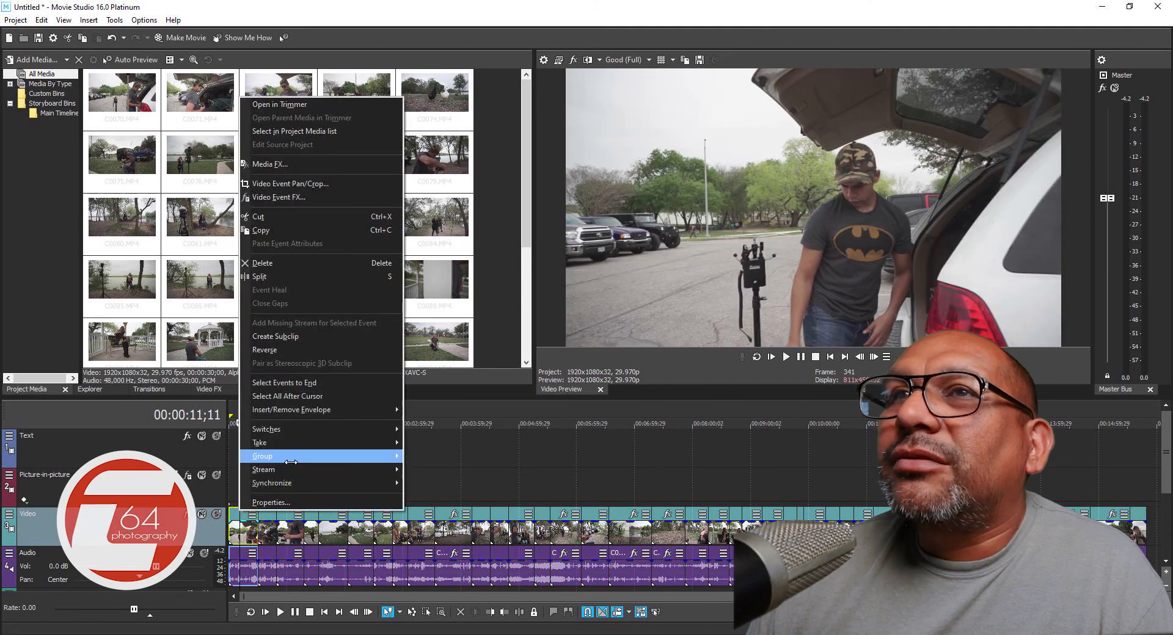
{"action": "left_click", "coordinate": [295, 261]}
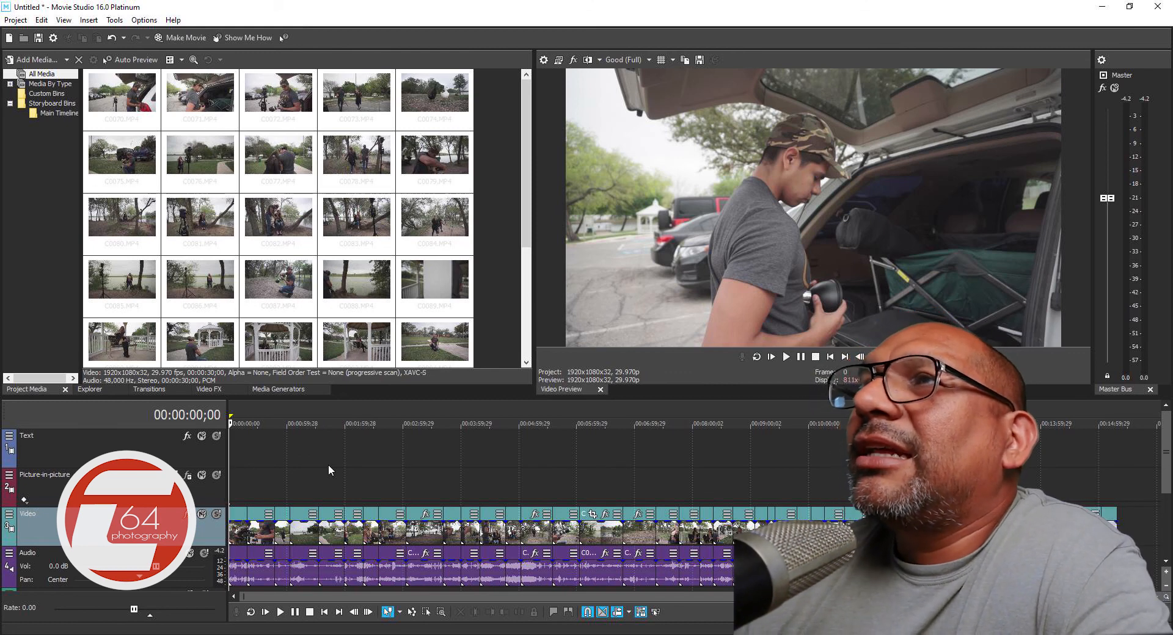
Play through the new opening clip, C0071, and delete it from the timeline.
{"action": "left_click", "coordinate": [787, 358]}
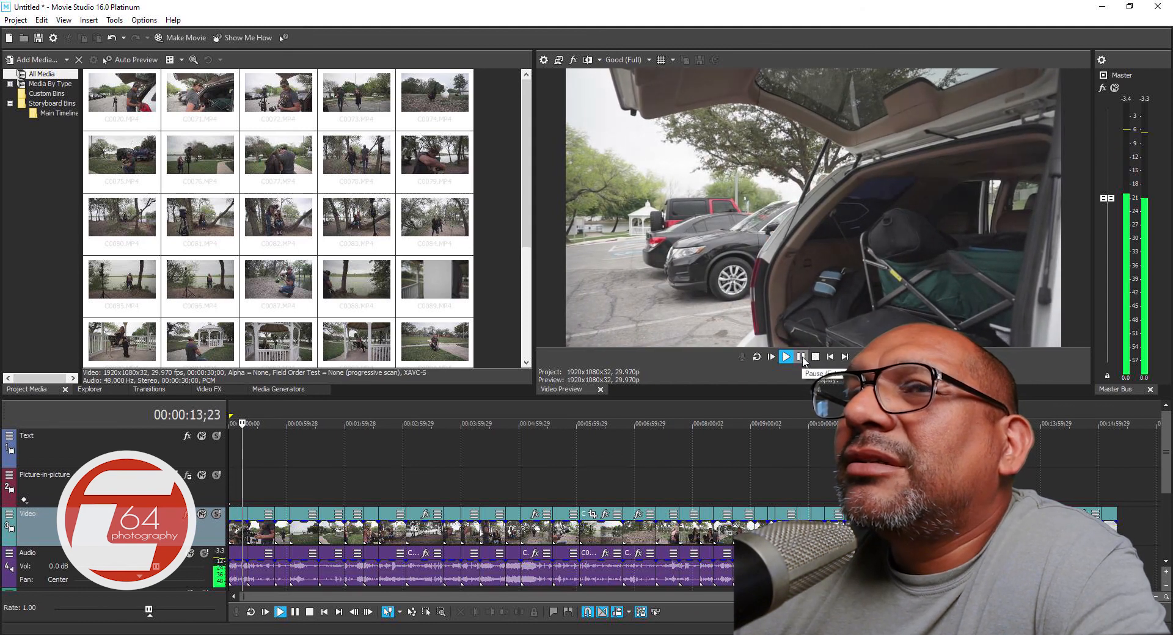
{"action": "left_click", "coordinate": [802, 358]}
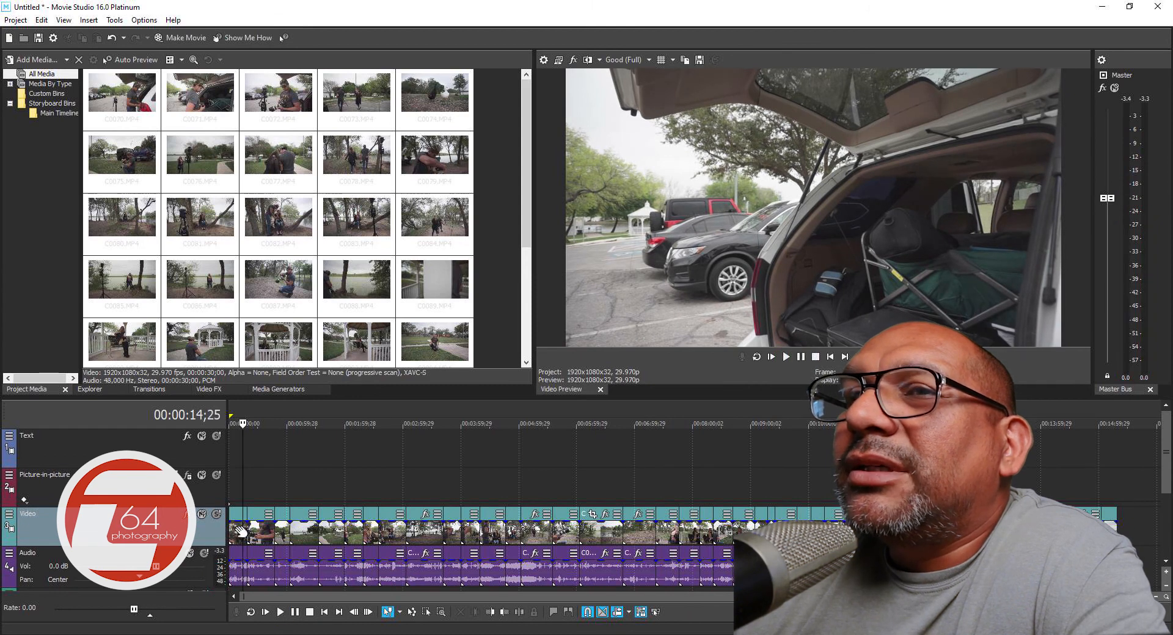
{"action": "left_click", "coordinate": [238, 518]}
{"action": "right_click", "coordinate": [237, 518]}
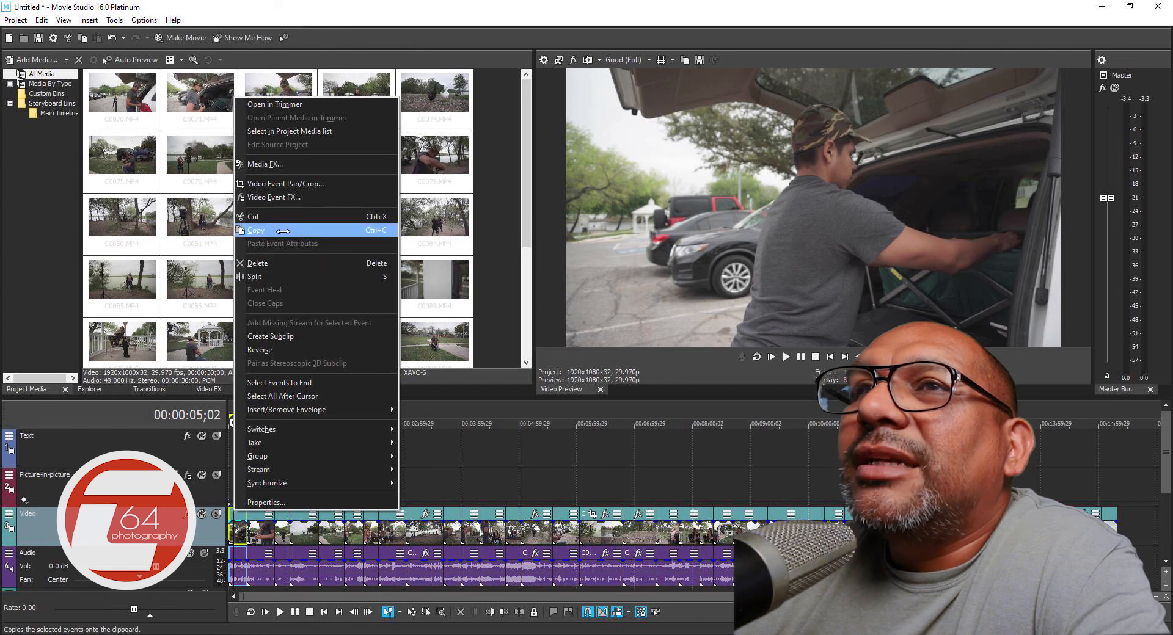
{"action": "left_click", "coordinate": [278, 263]}
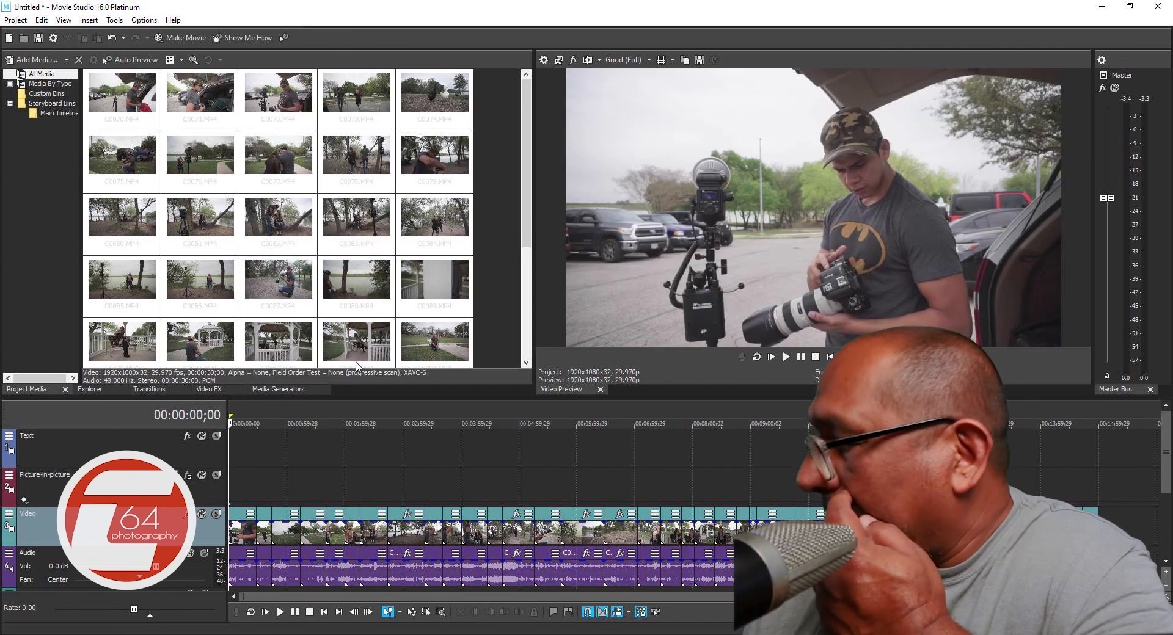
Preview clip C0072 and trim its start at 00:00:12;00, removing the footage before that point.
{"action": "left_click", "coordinate": [786, 357]}
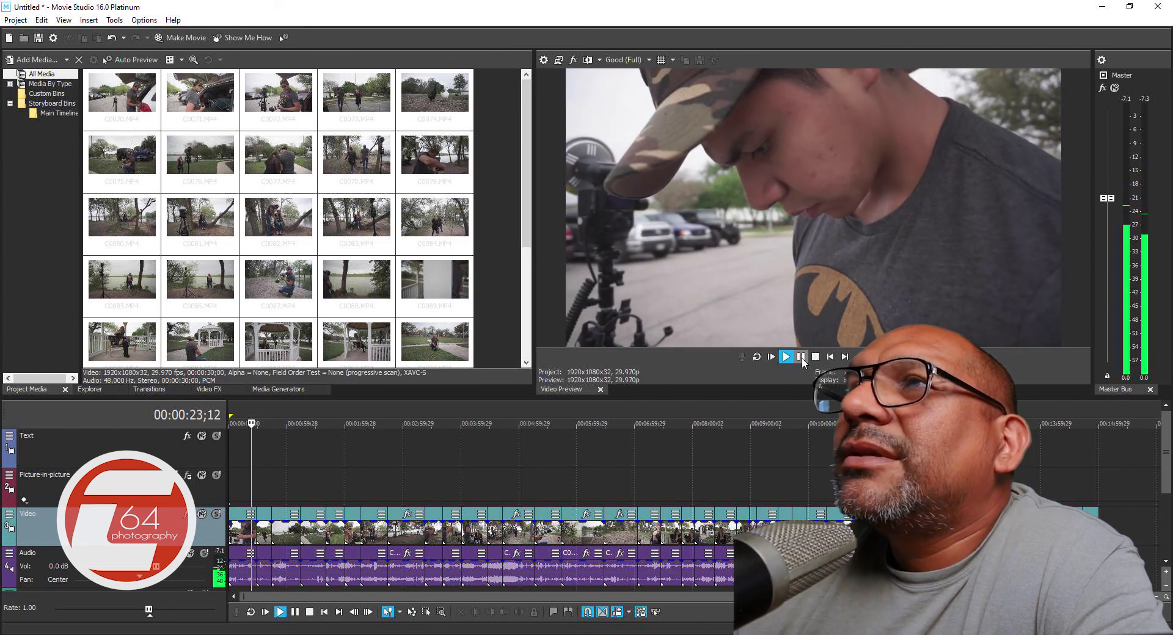
{"action": "left_click", "coordinate": [802, 361]}
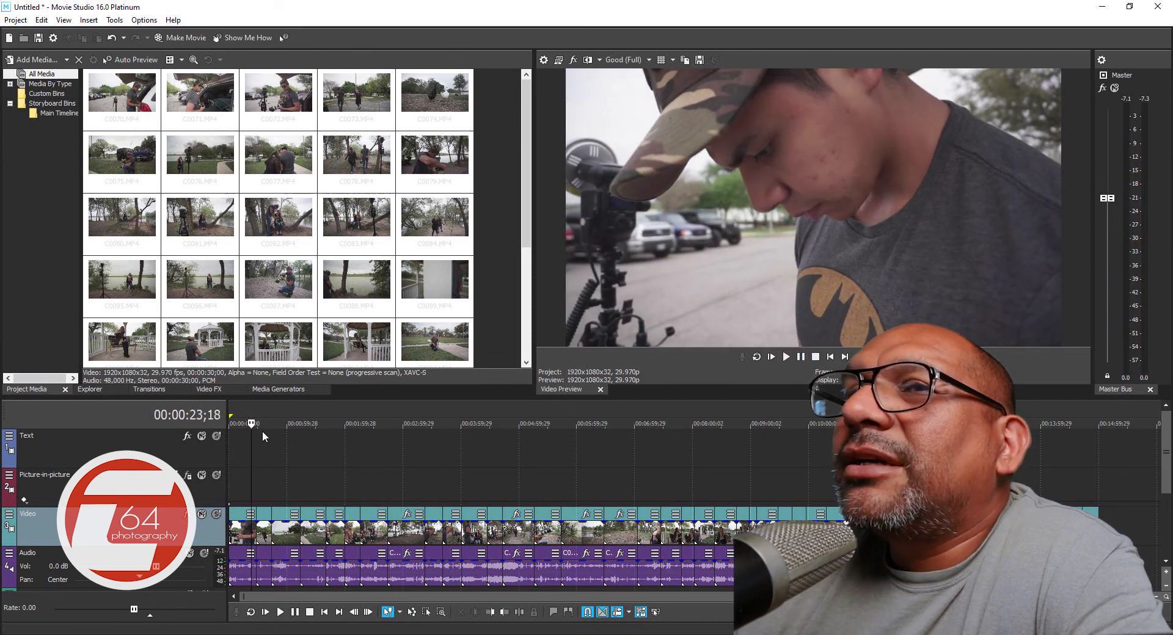
{"action": "left_click_drag", "start_coordinate": [251, 423], "coordinate": [242, 424]}
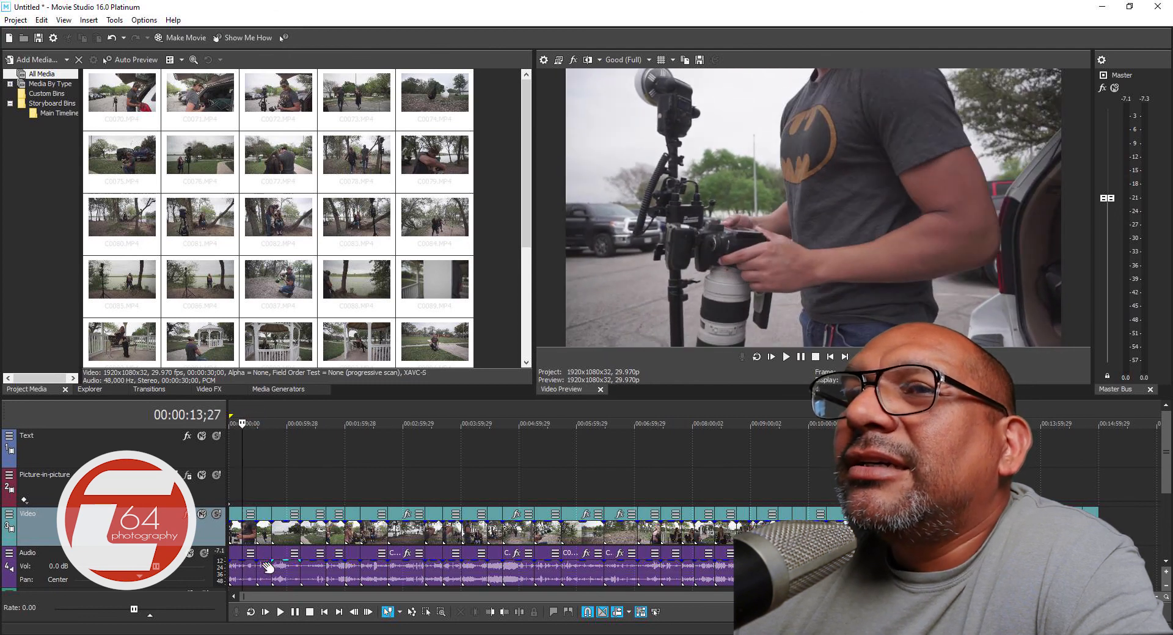
{"action": "left_click", "coordinate": [242, 566]}
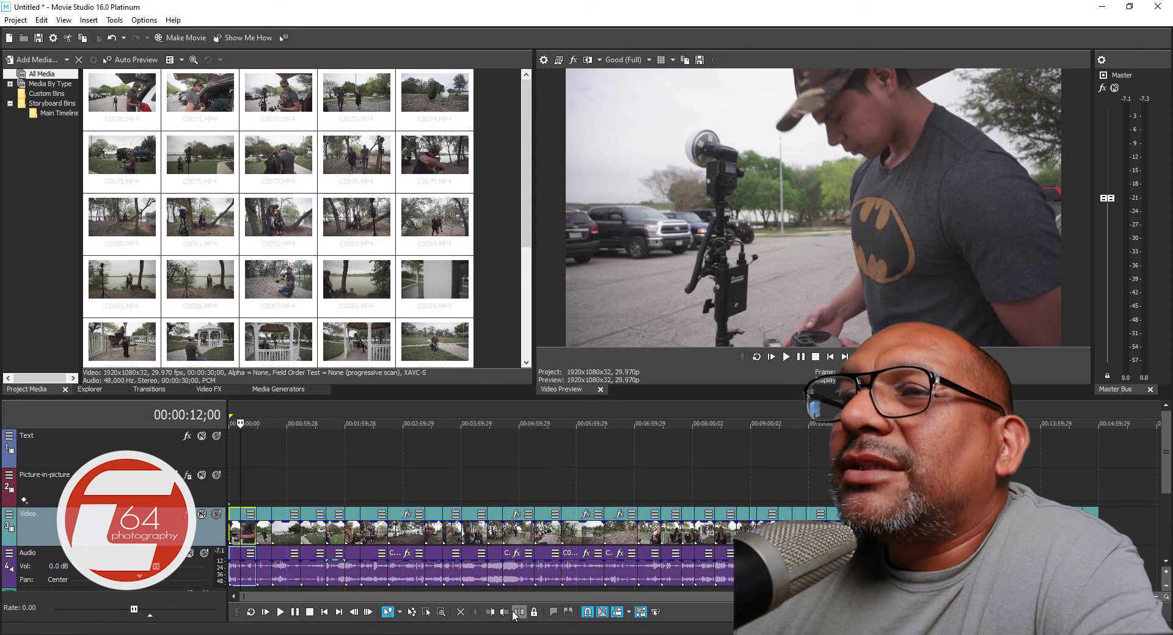
{"action": "left_click", "coordinate": [492, 612]}
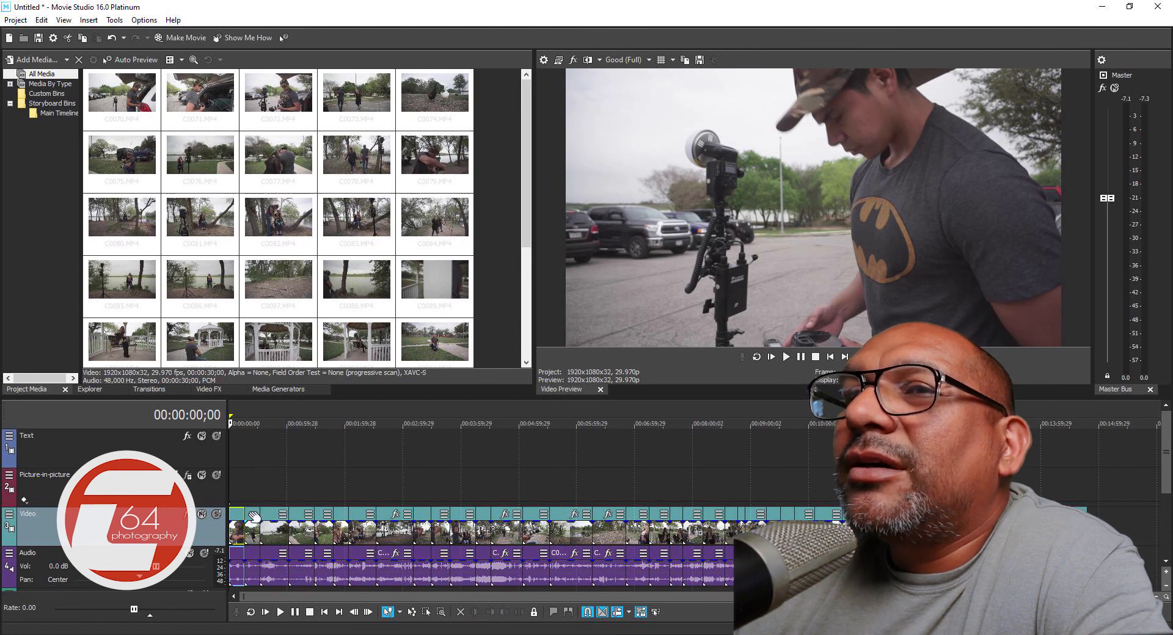
Play from the shortened C0072 into clip C0073 and trim the end of C0073 at 00:00:24;00.
{"action": "left_click", "coordinate": [787, 358]}
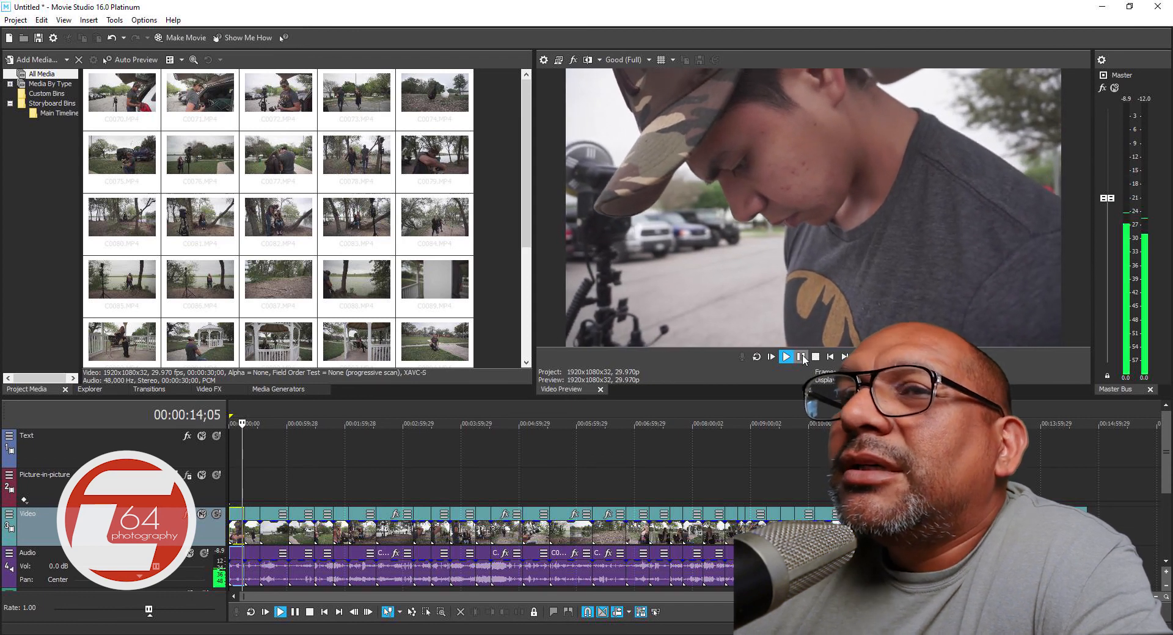
{"action": "left_click", "coordinate": [801, 357]}
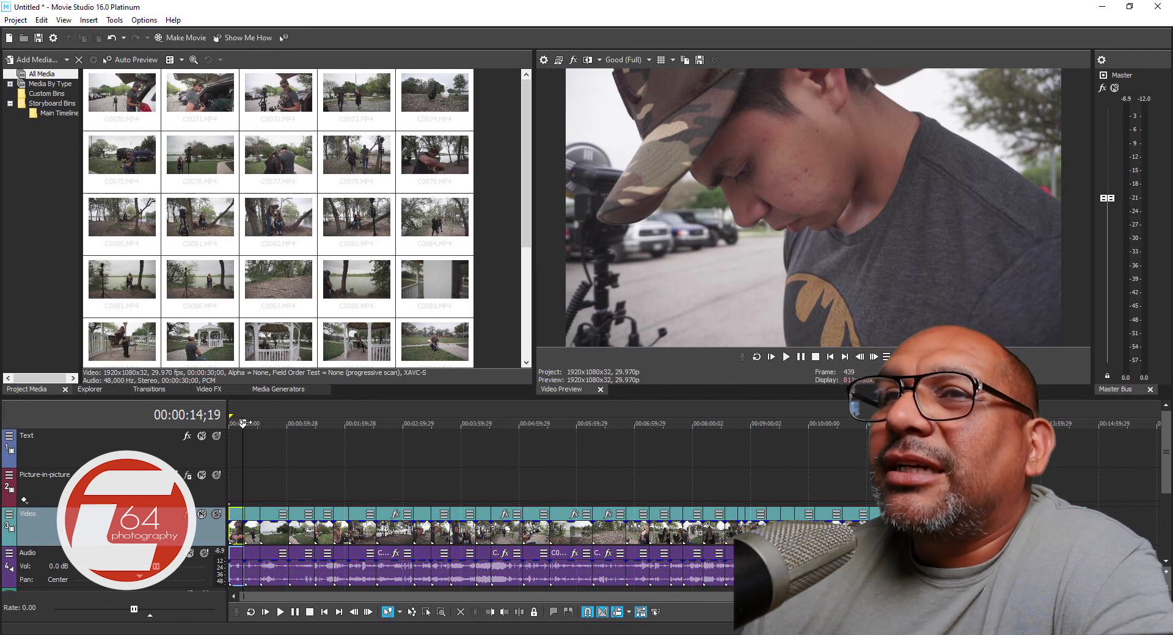
{"action": "left_click_drag", "start_coordinate": [245, 422], "coordinate": [245, 423]}
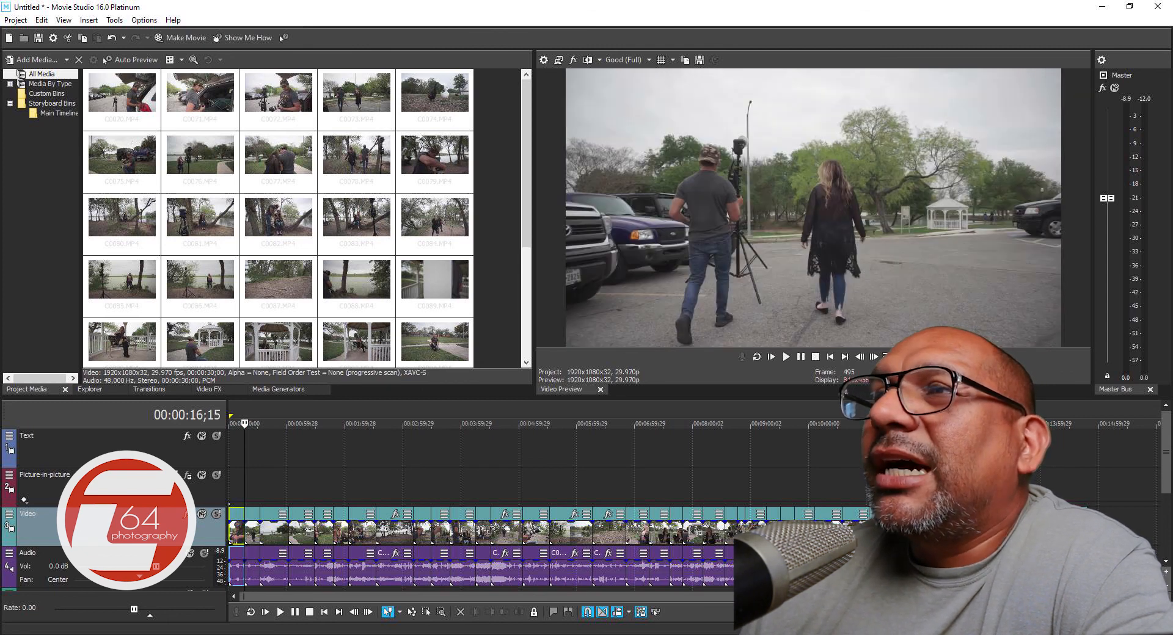
{"action": "left_click", "coordinate": [786, 357]}
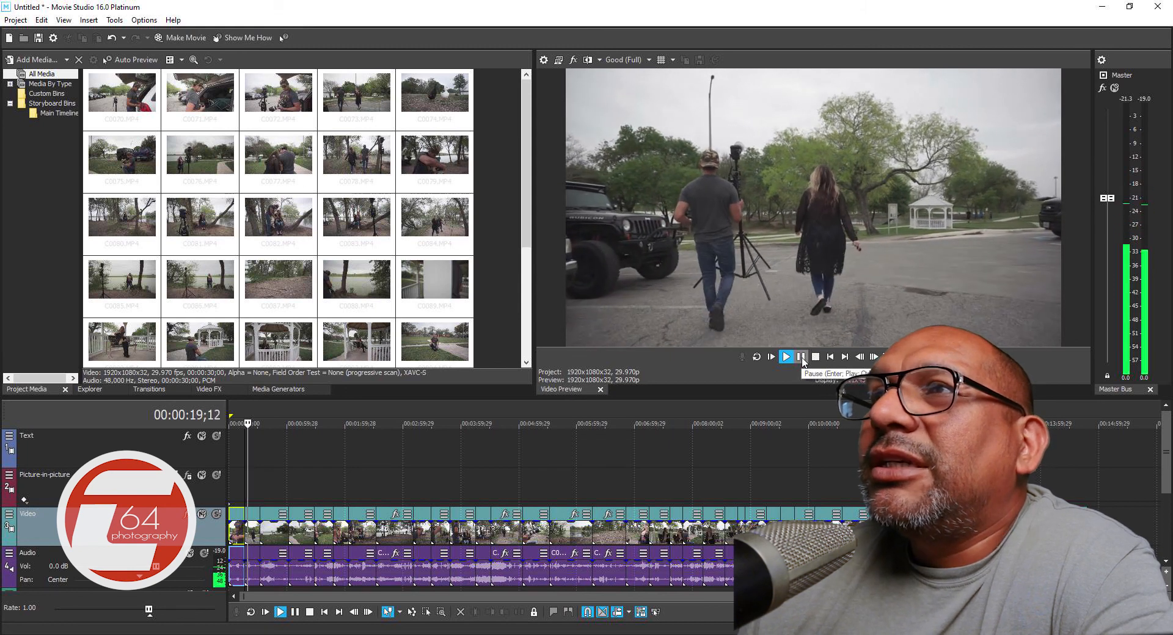
{"action": "left_click", "coordinate": [803, 360]}
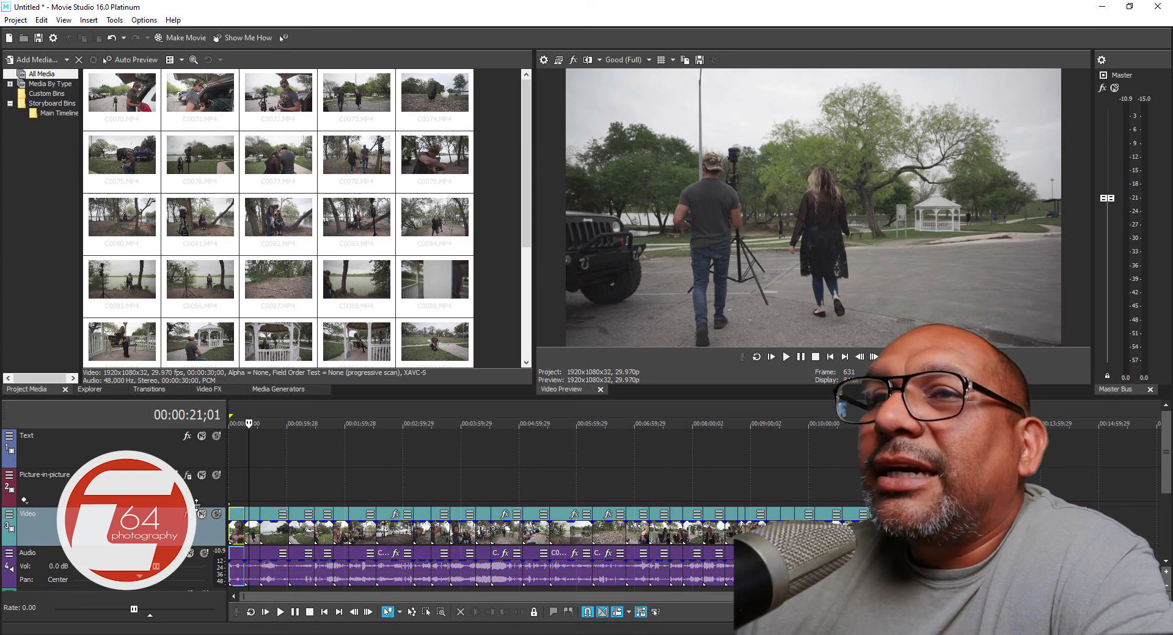
{"action": "left_click", "coordinate": [251, 513]}
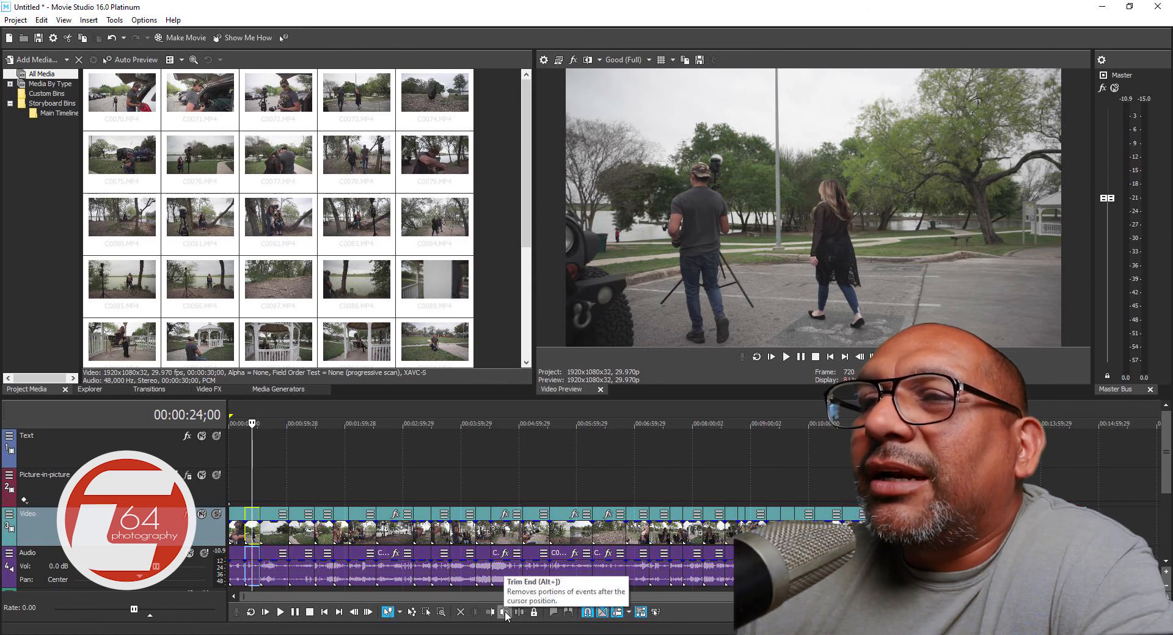
{"action": "left_click", "coordinate": [504, 614]}
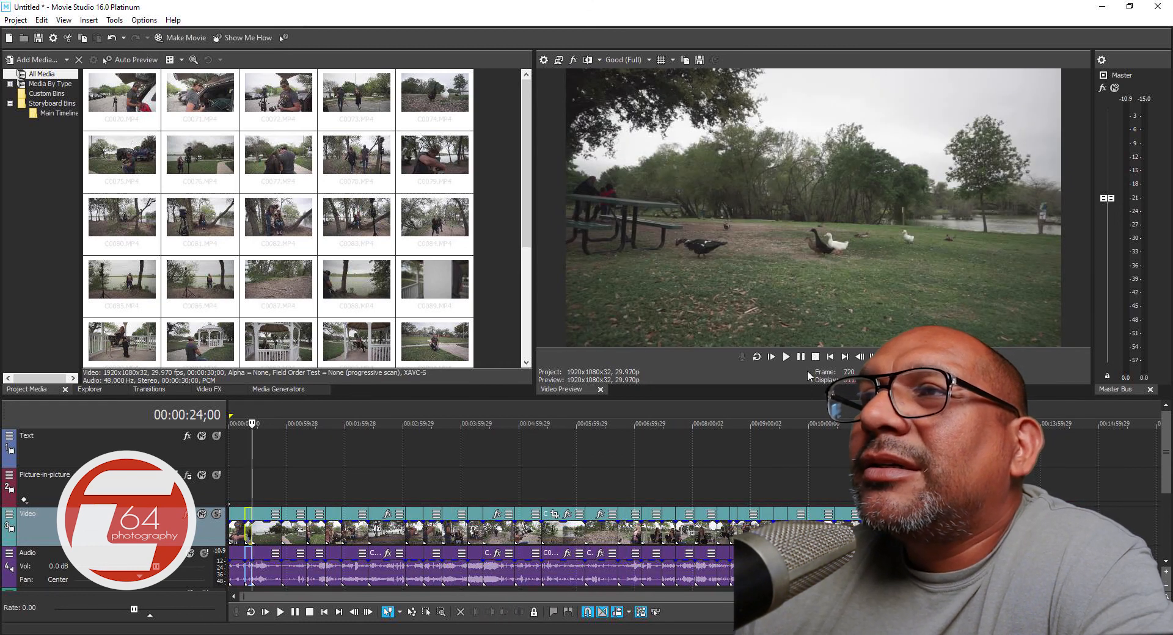
Preview clip C0074, find the moment the ducks face the camera, and trim the clip's start at 00:00:30;26.
{"action": "left_click", "coordinate": [786, 359]}
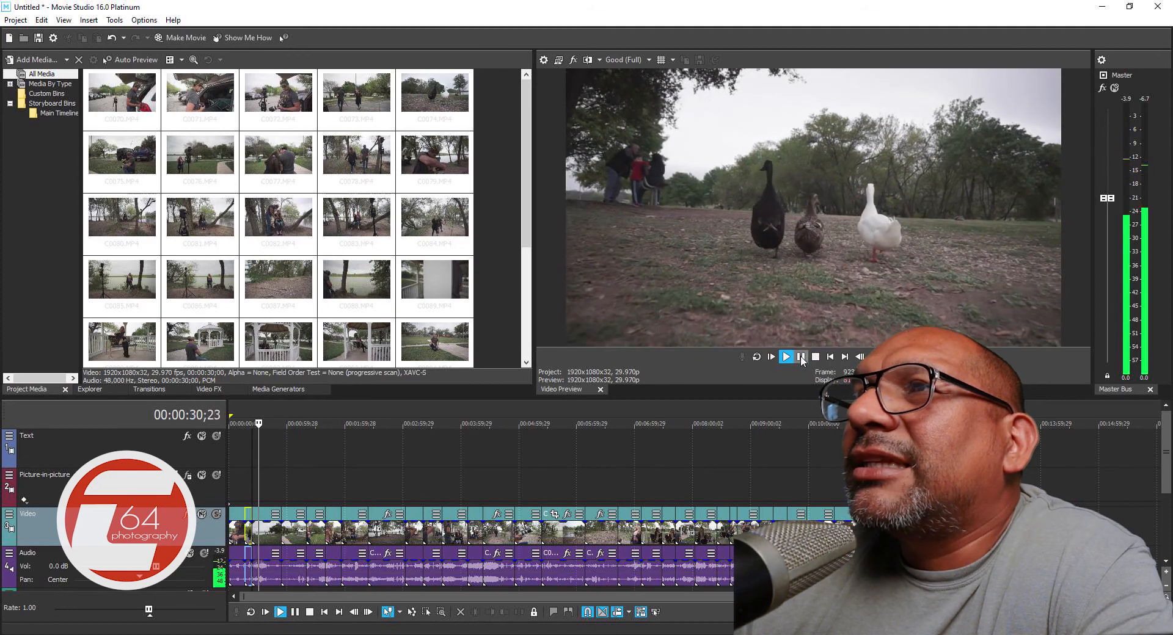
{"action": "left_click", "coordinate": [802, 358]}
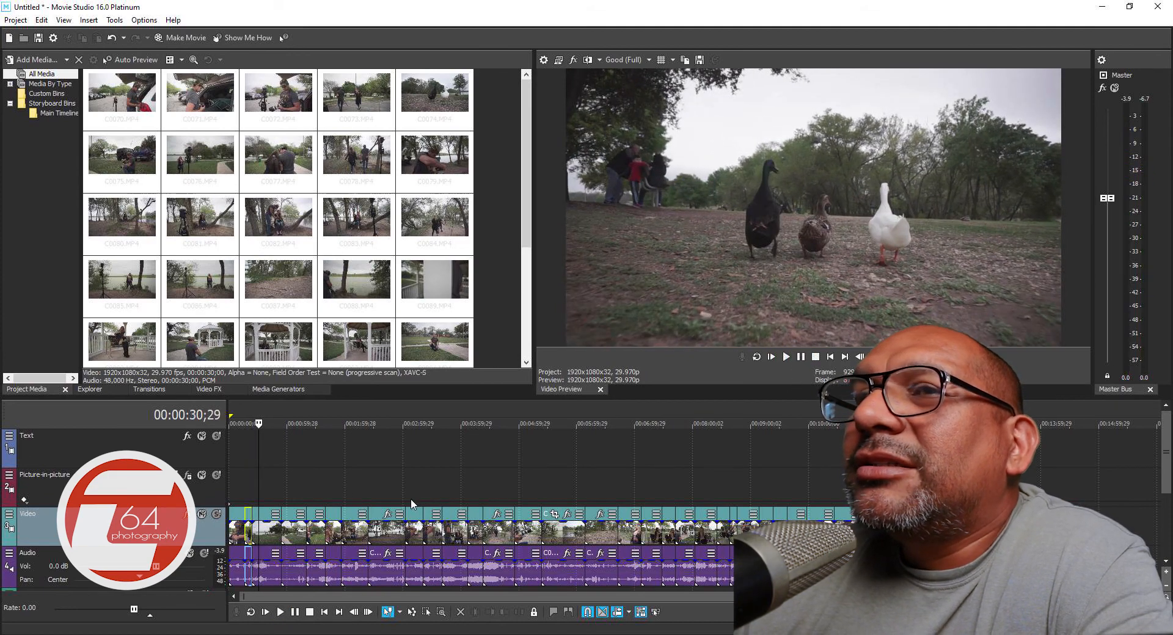
{"action": "left_click_drag", "start_coordinate": [260, 424], "coordinate": [258, 424]}
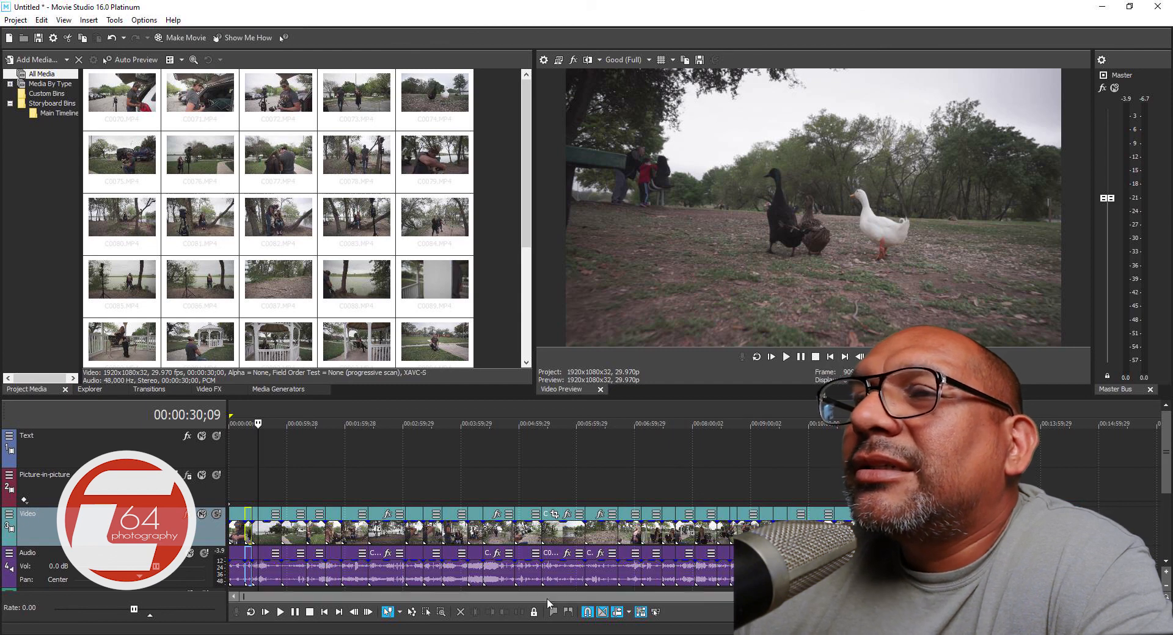
{"action": "scroll", "coordinate": [386, 573], "scroll_direction": "up", "scroll_amount": 10}
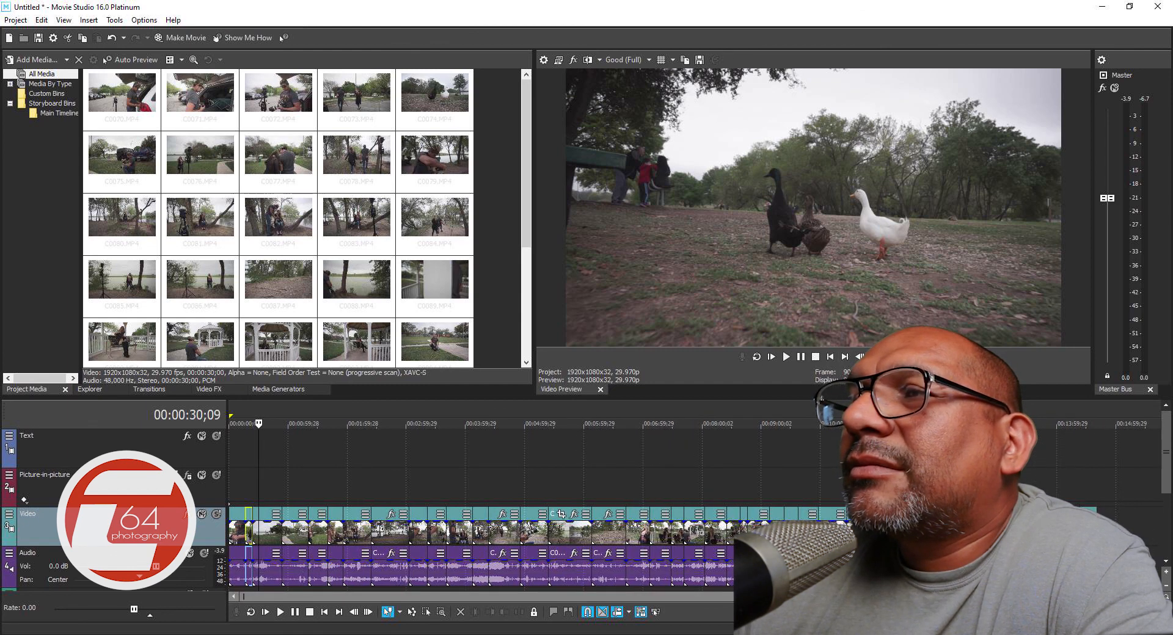
{"action": "scroll", "coordinate": [386, 573], "scroll_direction": "up", "scroll_amount": 4}
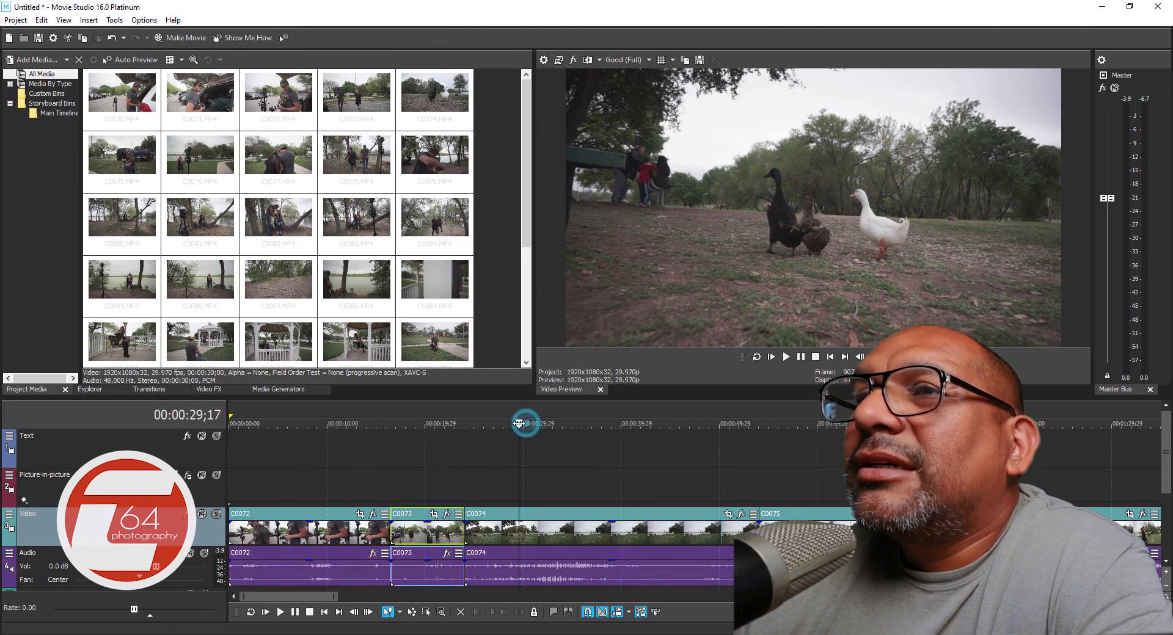
{"action": "left_click_drag", "start_coordinate": [519, 423], "coordinate": [531, 421]}
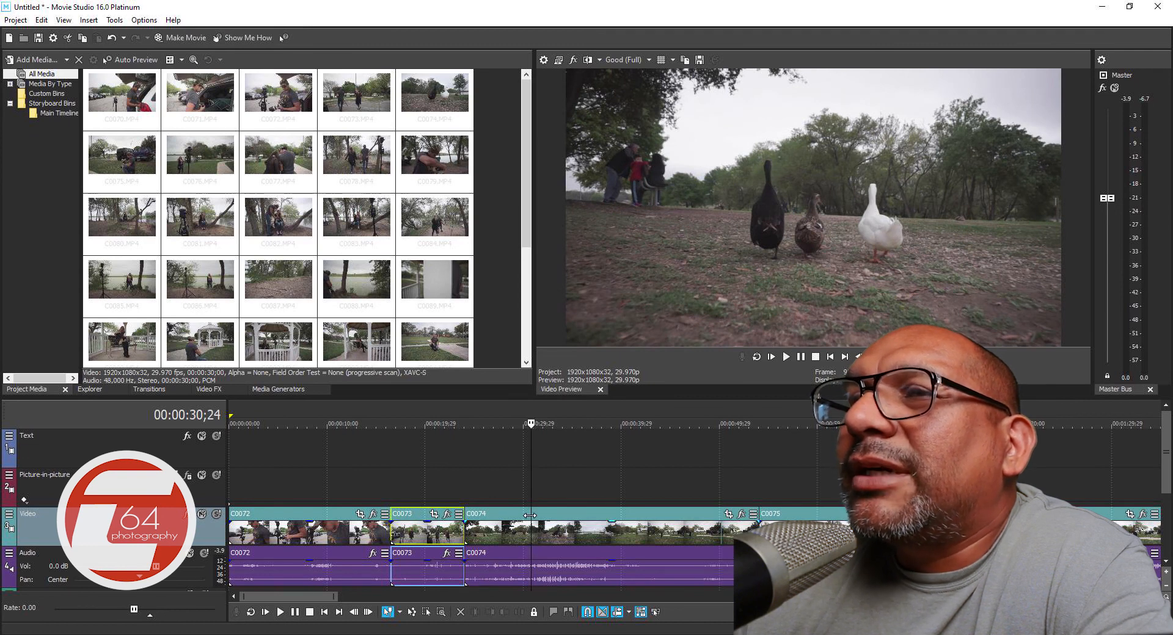
{"action": "left_click", "coordinate": [531, 510]}
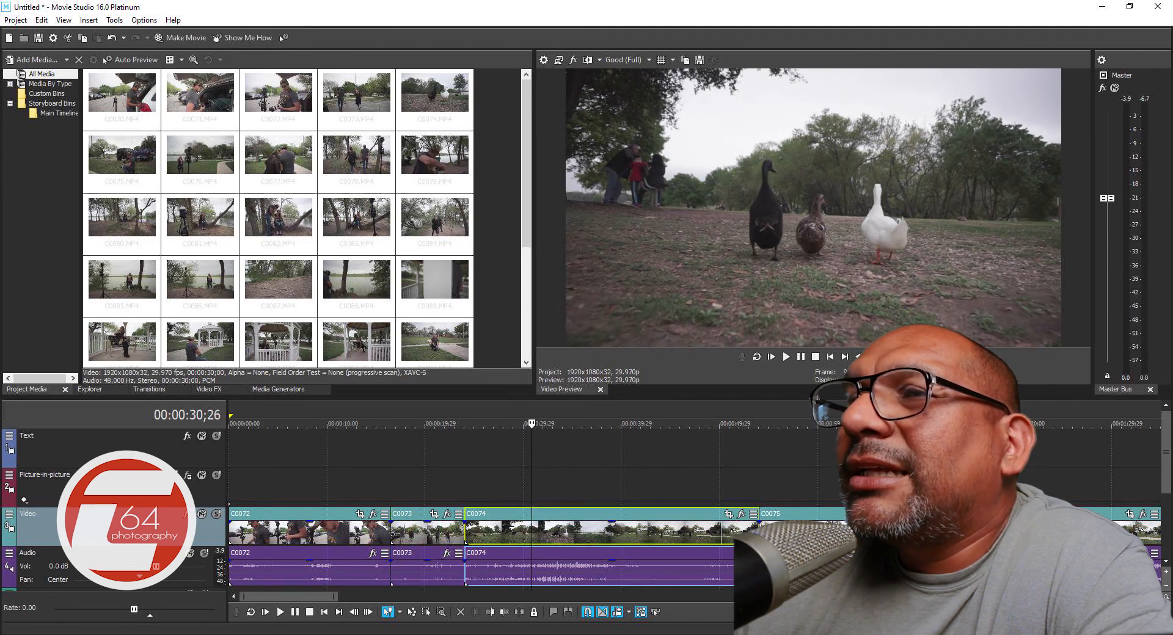
{"action": "left_click", "coordinate": [493, 612]}
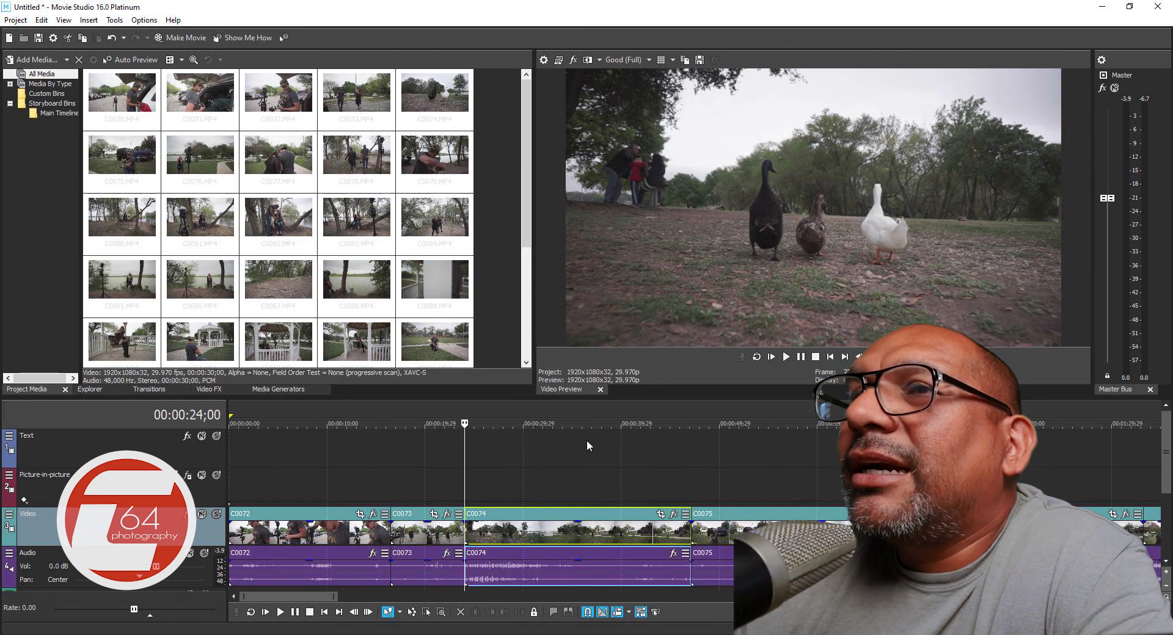
Play from the end of C0073 into clip C0074 and trim the end of C0074 at 00:00:31;28.
{"action": "left_click", "coordinate": [464, 422]}
{"action": "left_click_drag", "start_coordinate": [464, 423], "coordinate": [459, 423]}
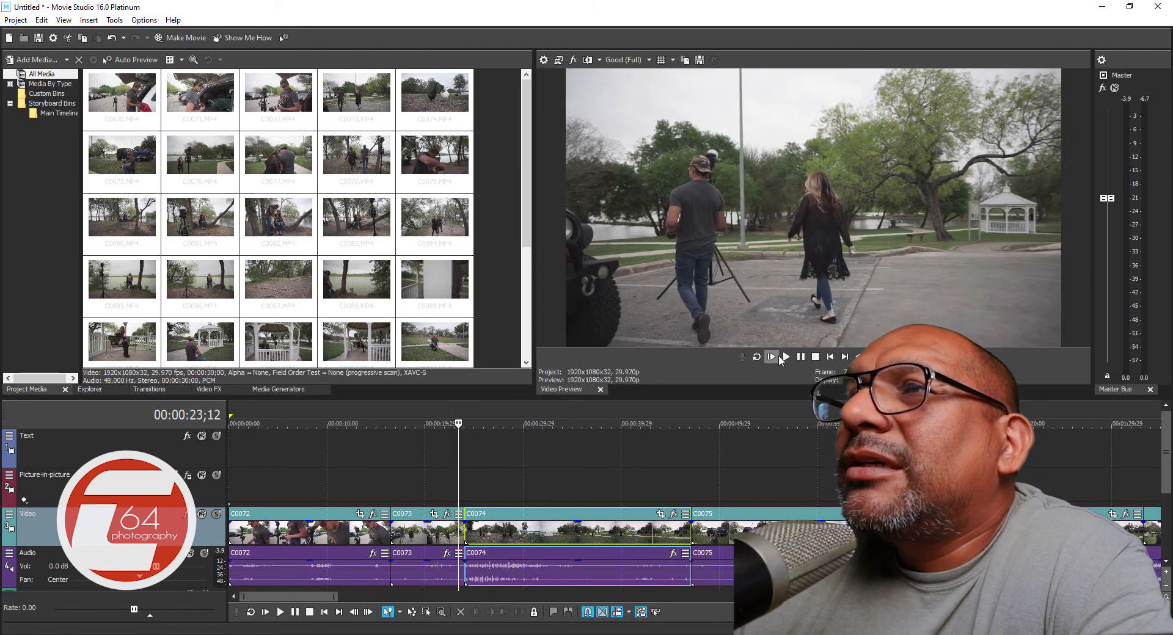
{"action": "left_click", "coordinate": [785, 356]}
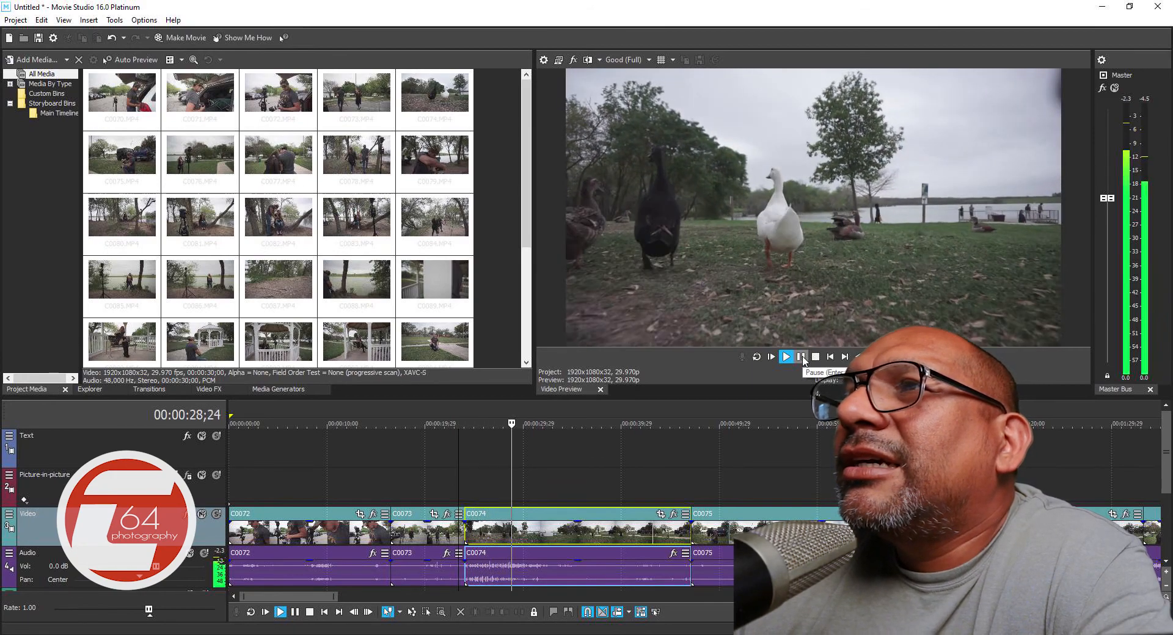
{"action": "left_click", "coordinate": [802, 358]}
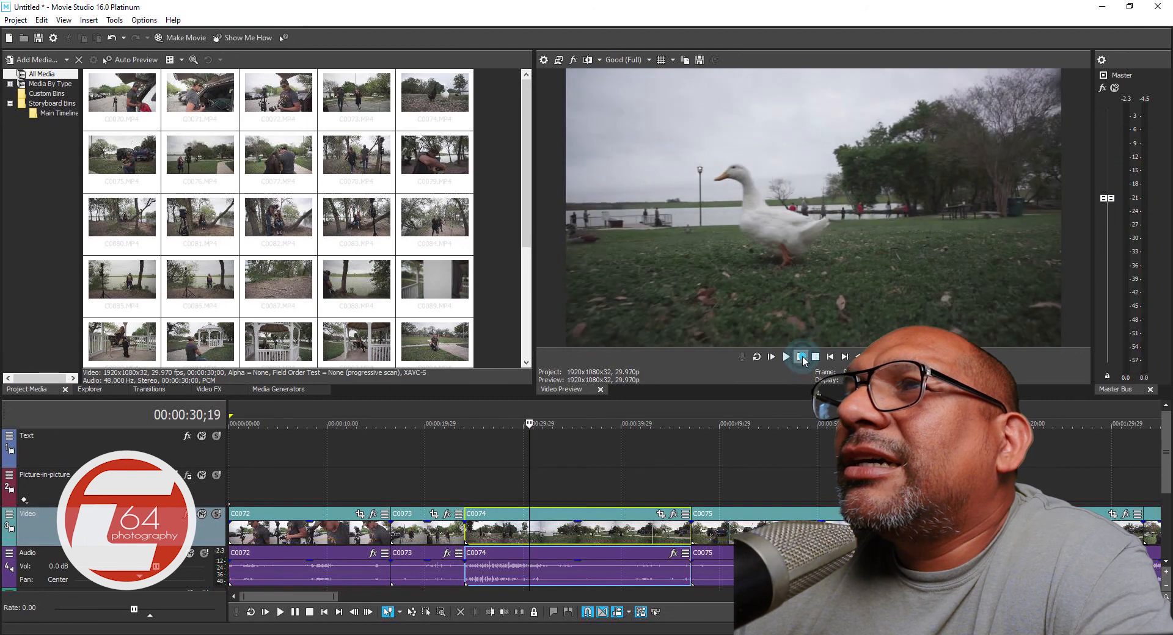
{"action": "left_click", "coordinate": [803, 360]}
{"action": "left_click", "coordinate": [802, 360]}
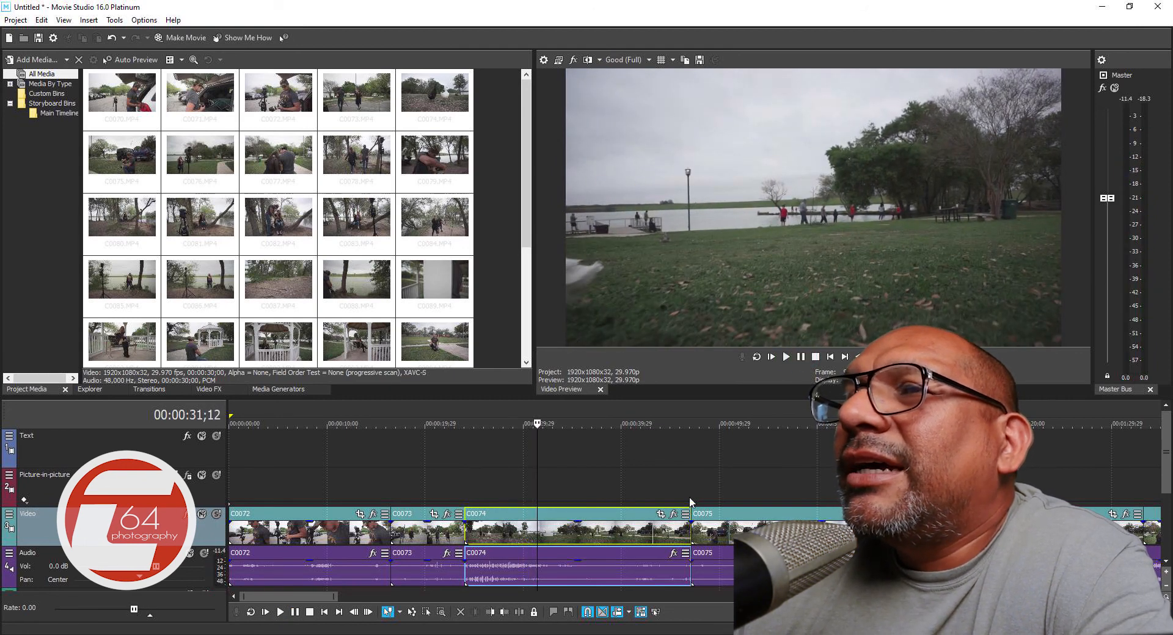
{"action": "left_click_drag", "start_coordinate": [536, 423], "coordinate": [542, 422]}
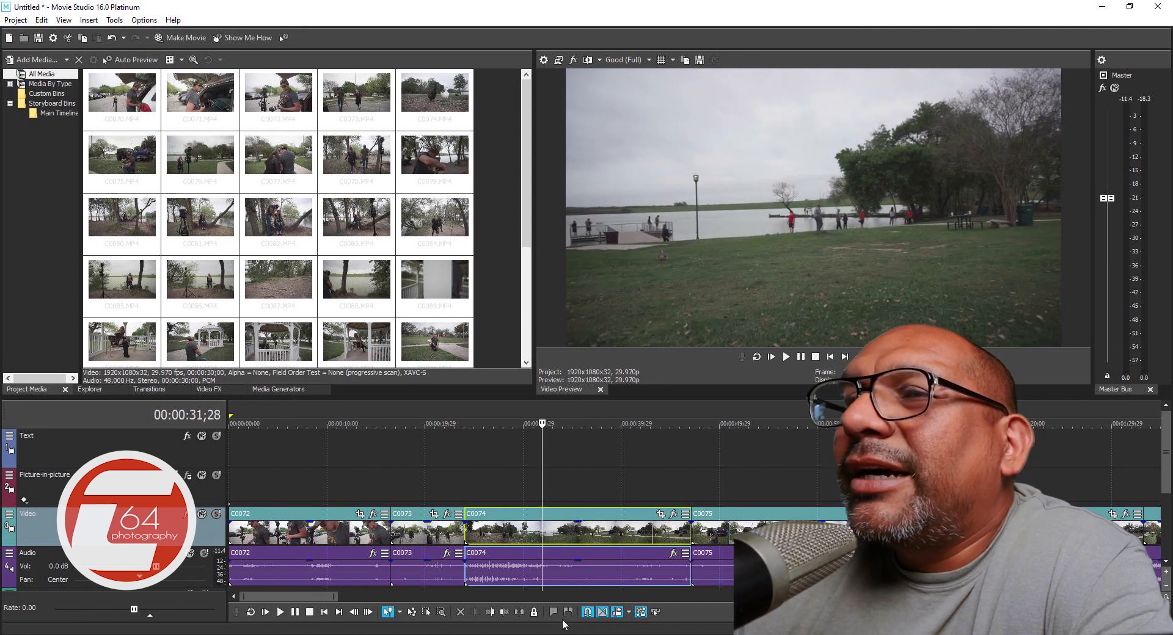
{"action": "left_click", "coordinate": [504, 612]}
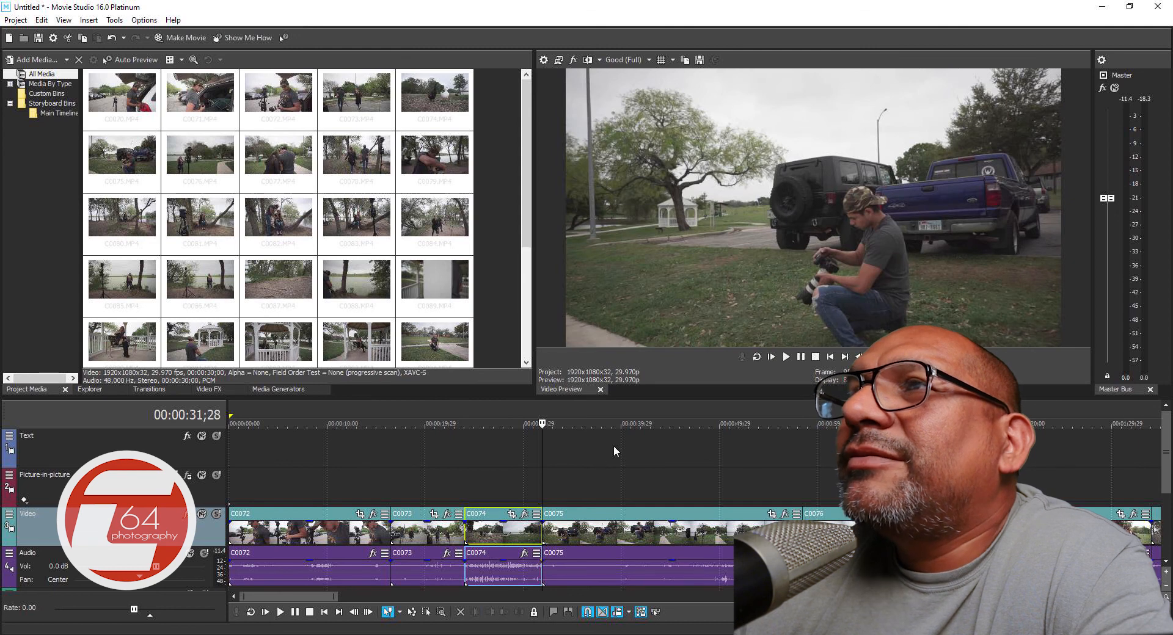
Play through clip C0075 and delete it from the timeline.
{"action": "left_click", "coordinate": [787, 358]}
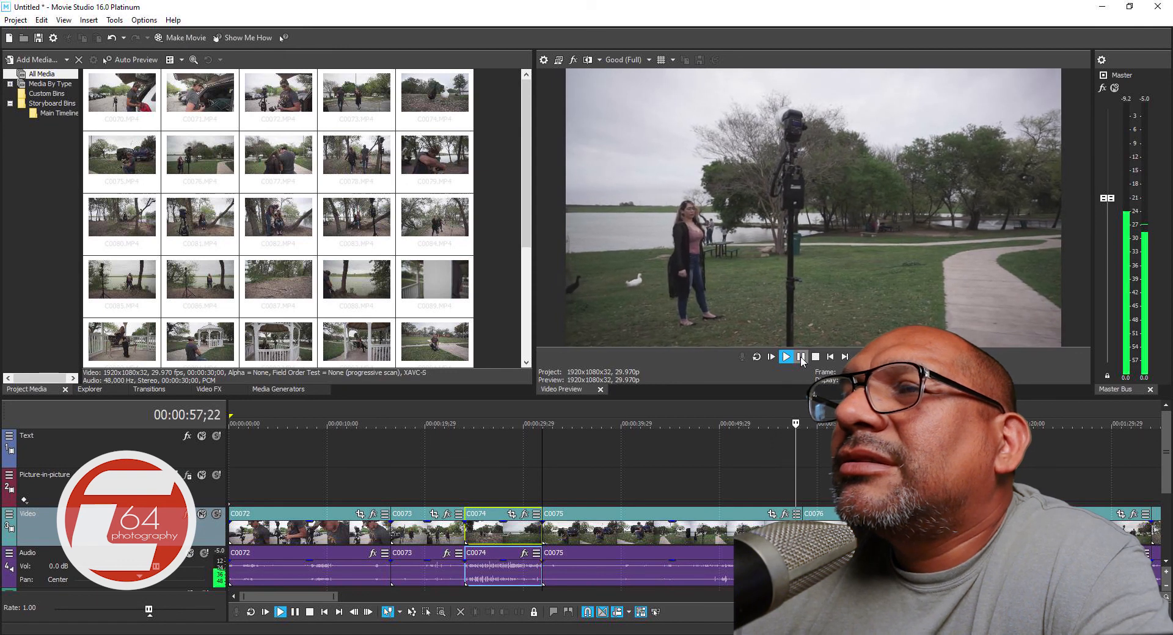
{"action": "left_click", "coordinate": [801, 358]}
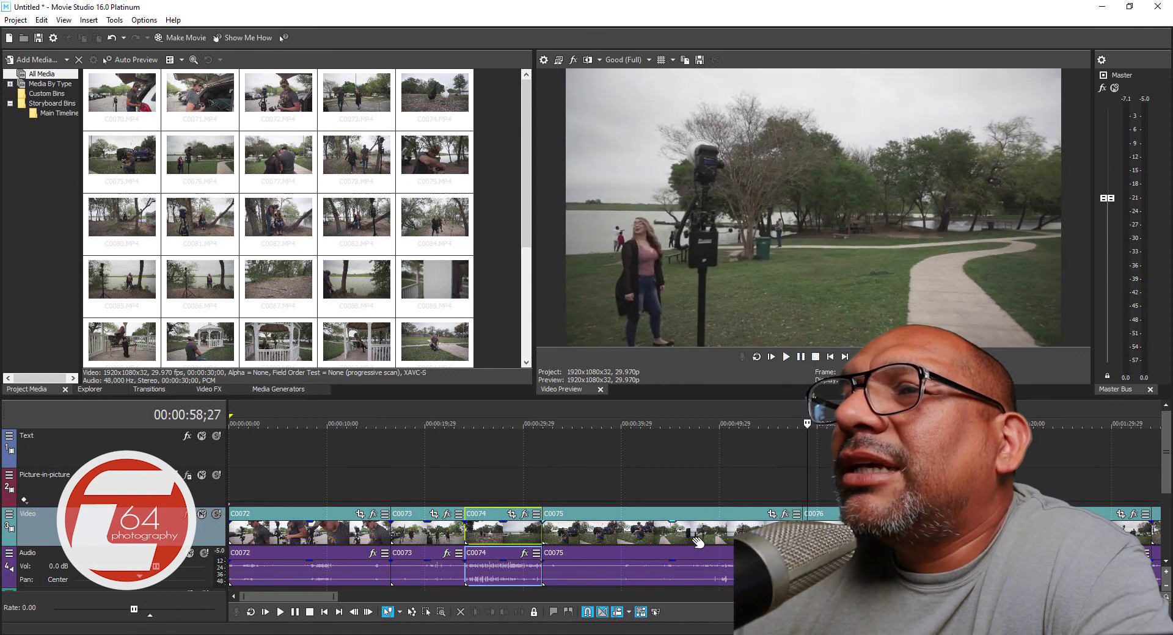
{"action": "left_click", "coordinate": [698, 541]}
{"action": "right_click", "coordinate": [698, 541]}
{"action": "left_click", "coordinate": [757, 291]}
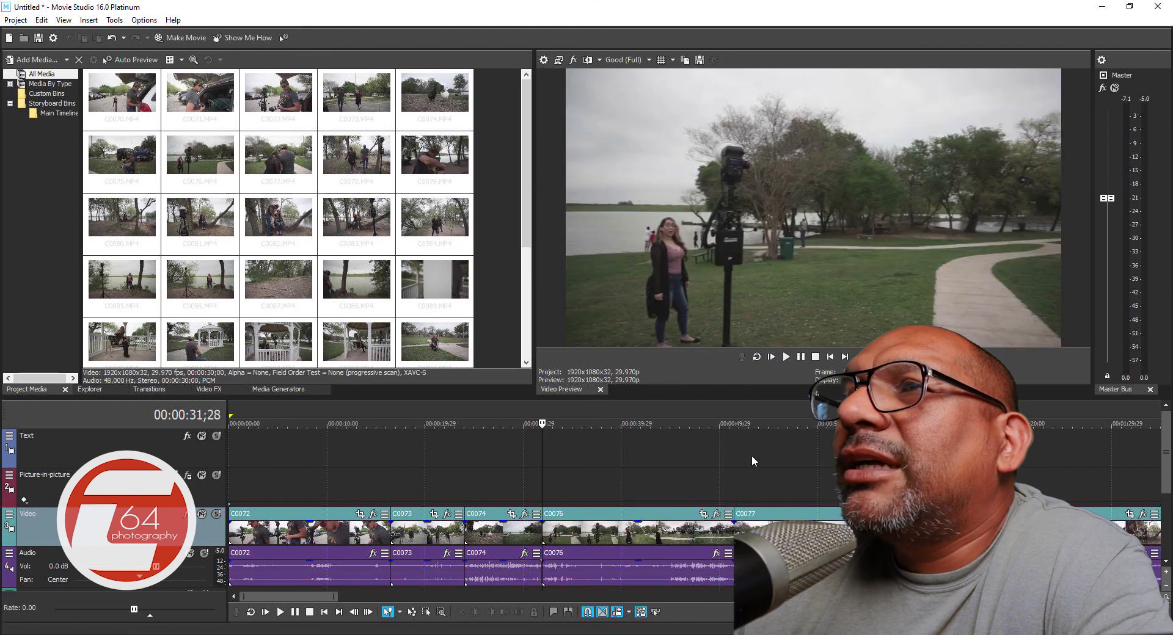
Preview clip C0076 and trim its start at 00:00:35;16, removing the footage before that point.
{"action": "left_click", "coordinate": [786, 357]}
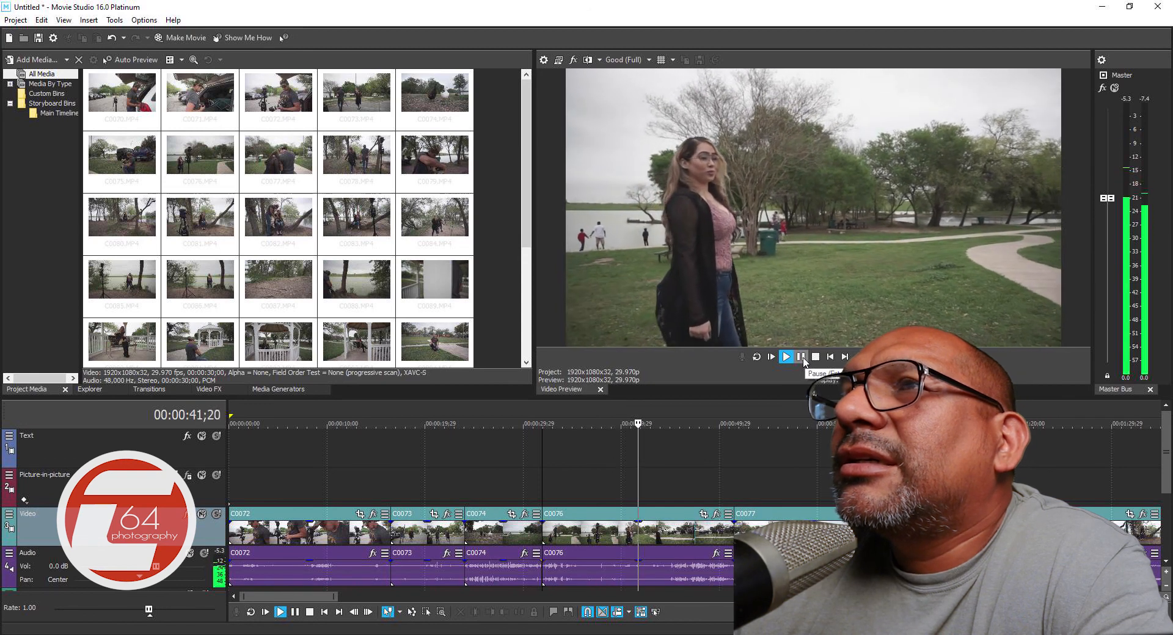
{"action": "left_click", "coordinate": [802, 357]}
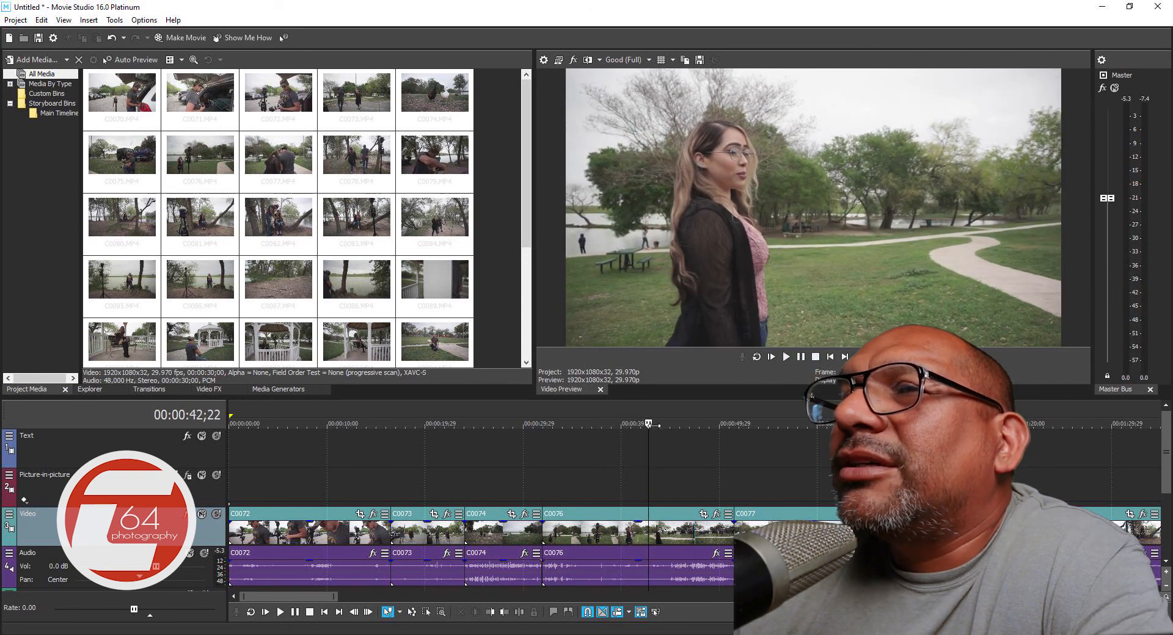
{"action": "left_click_drag", "start_coordinate": [649, 424], "coordinate": [578, 413]}
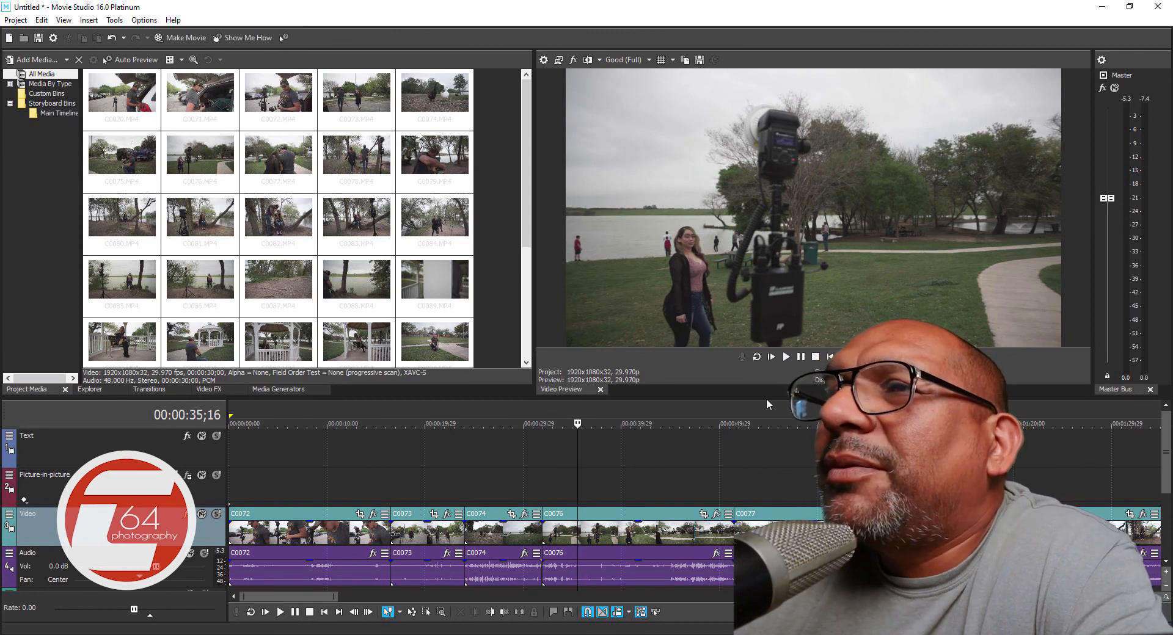
{"action": "left_click", "coordinate": [580, 523]}
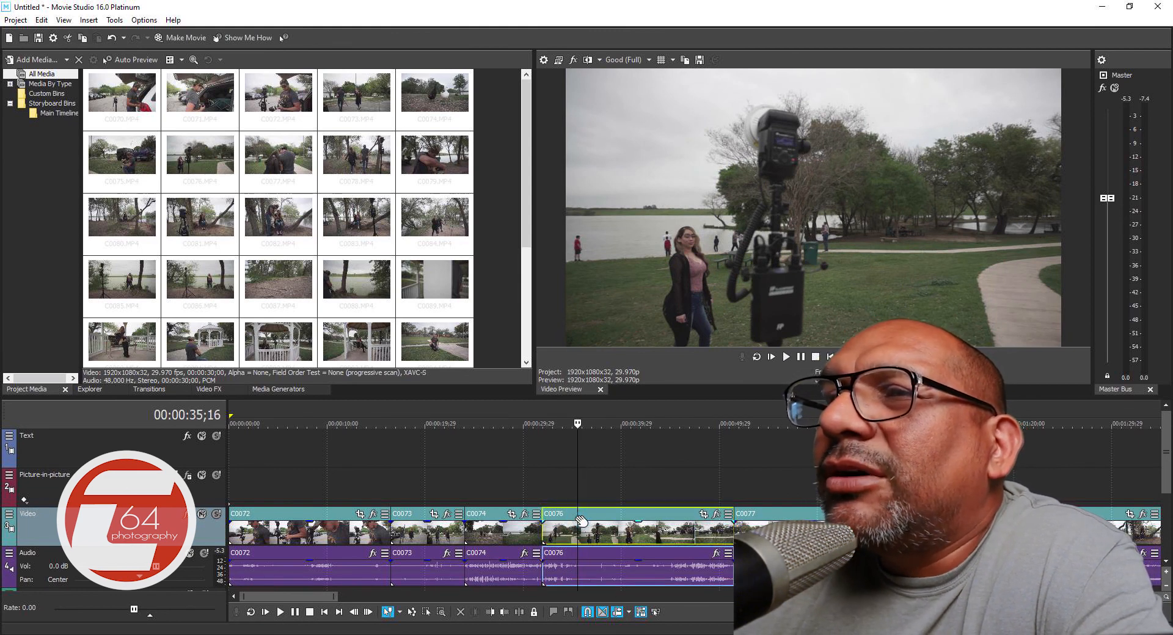
{"action": "left_click", "coordinate": [496, 613]}
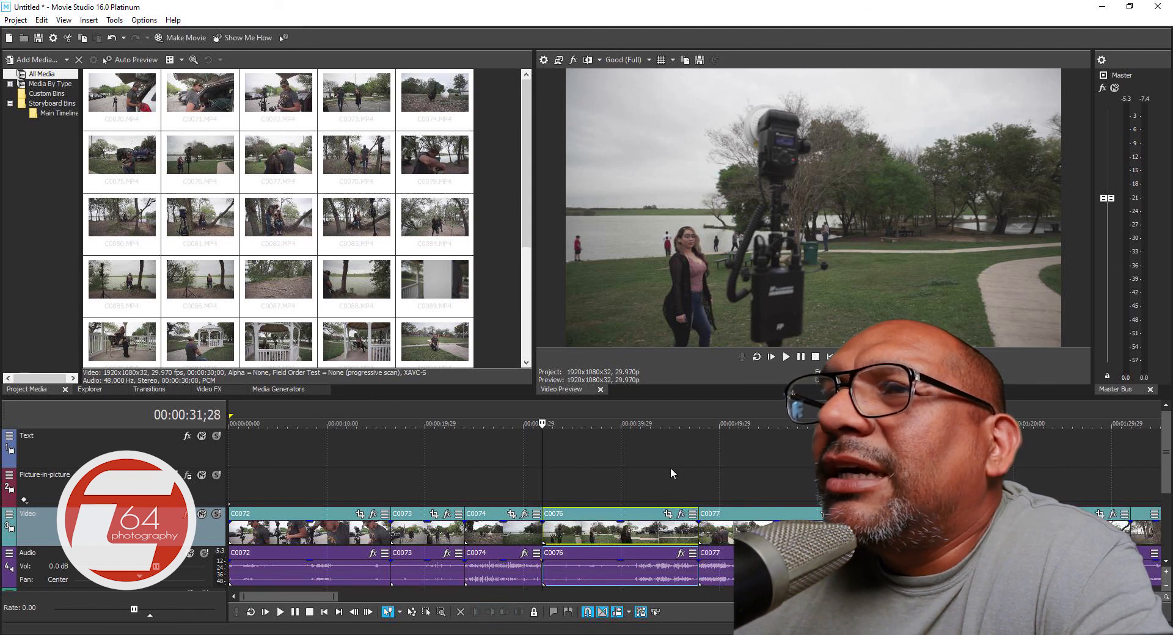
Play the shortened C0076 and trim its end at 00:00:44;23.
{"action": "left_click", "coordinate": [787, 358]}
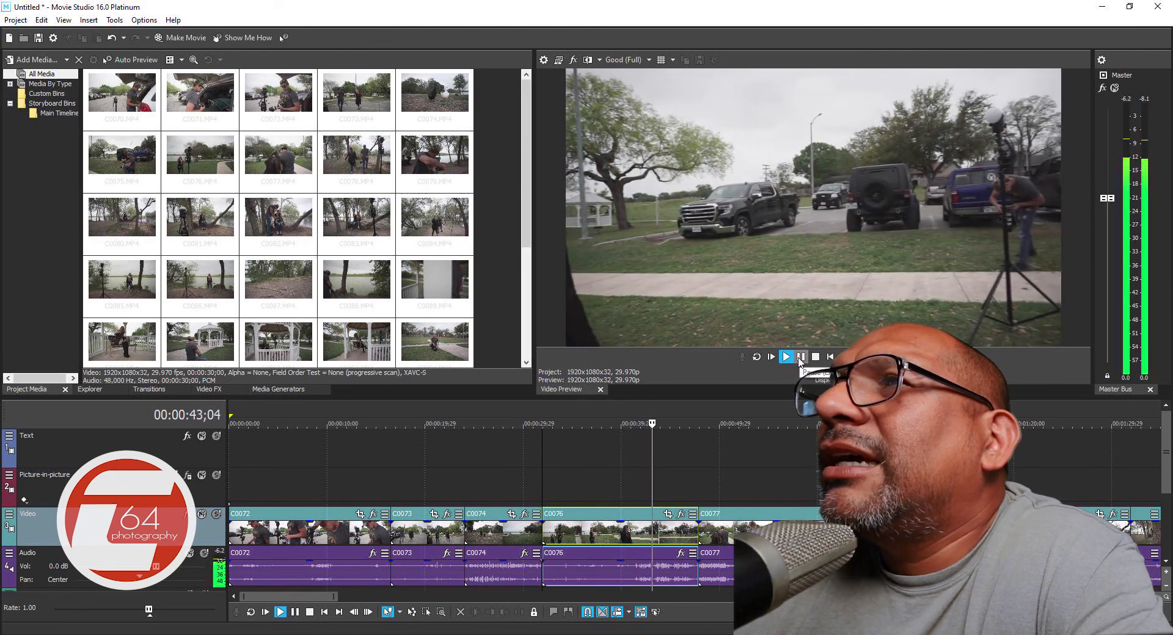
{"action": "left_click", "coordinate": [800, 358]}
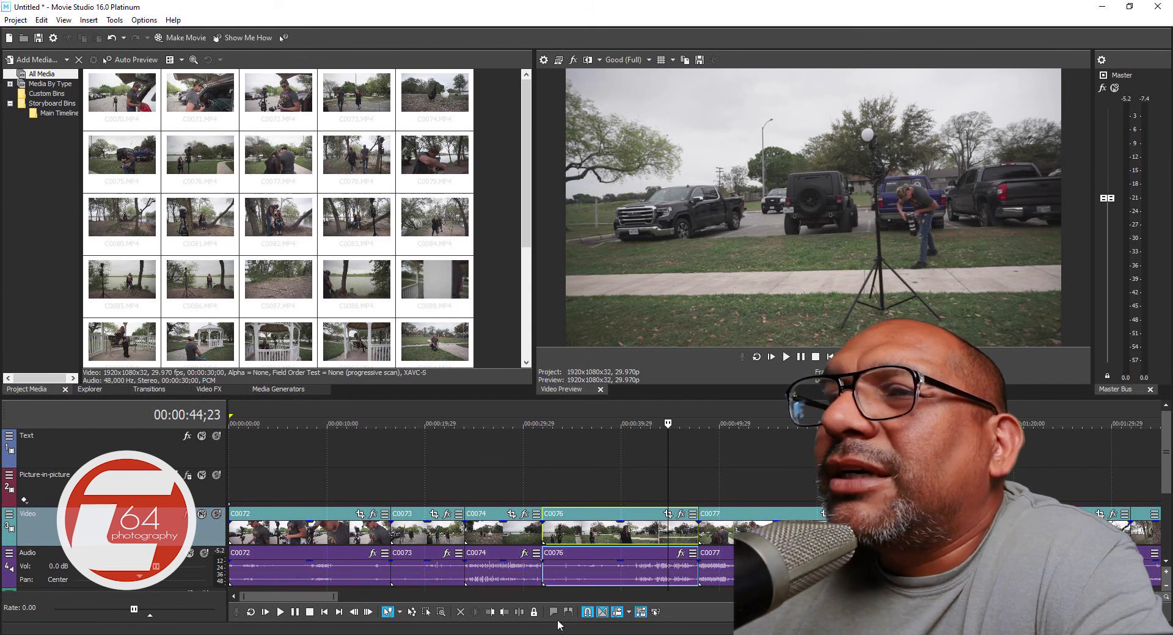
{"action": "left_click", "coordinate": [505, 612]}
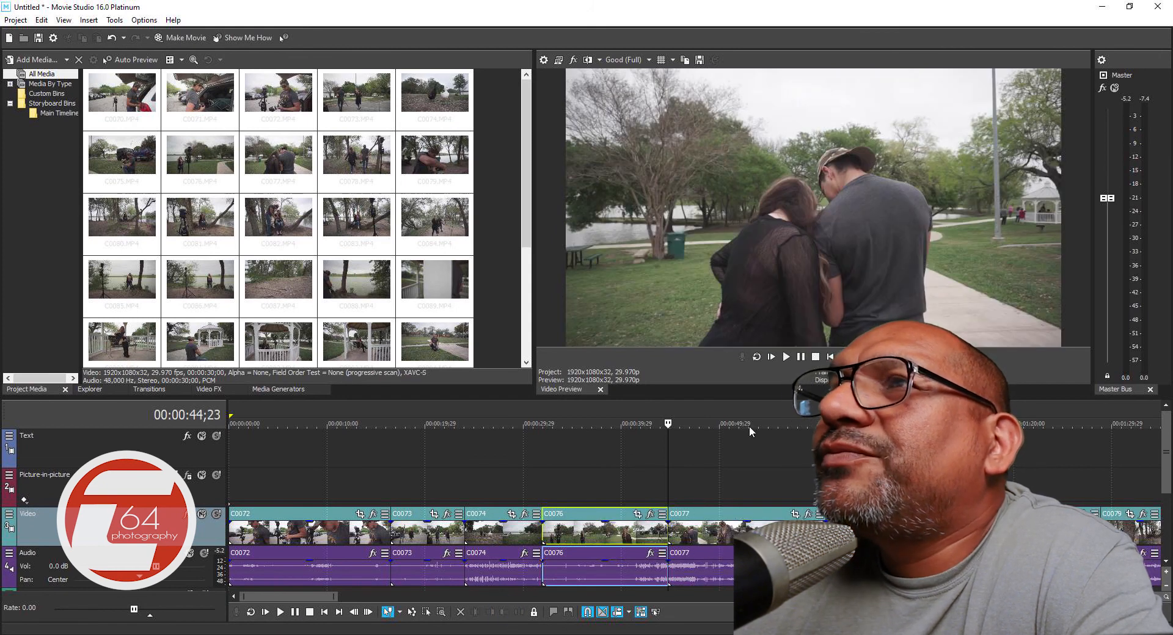
Preview clip C0077, scrub ahead to 00:00:49;20 and trim the clip's start at that point.
{"action": "left_click", "coordinate": [789, 357]}
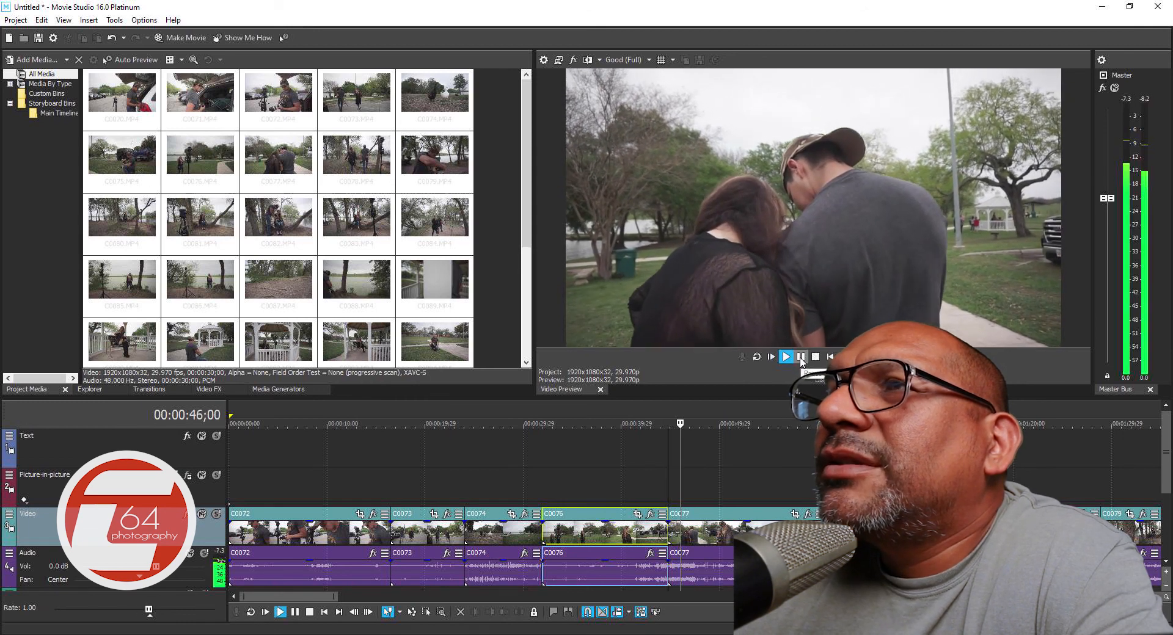
{"action": "left_click", "coordinate": [801, 357]}
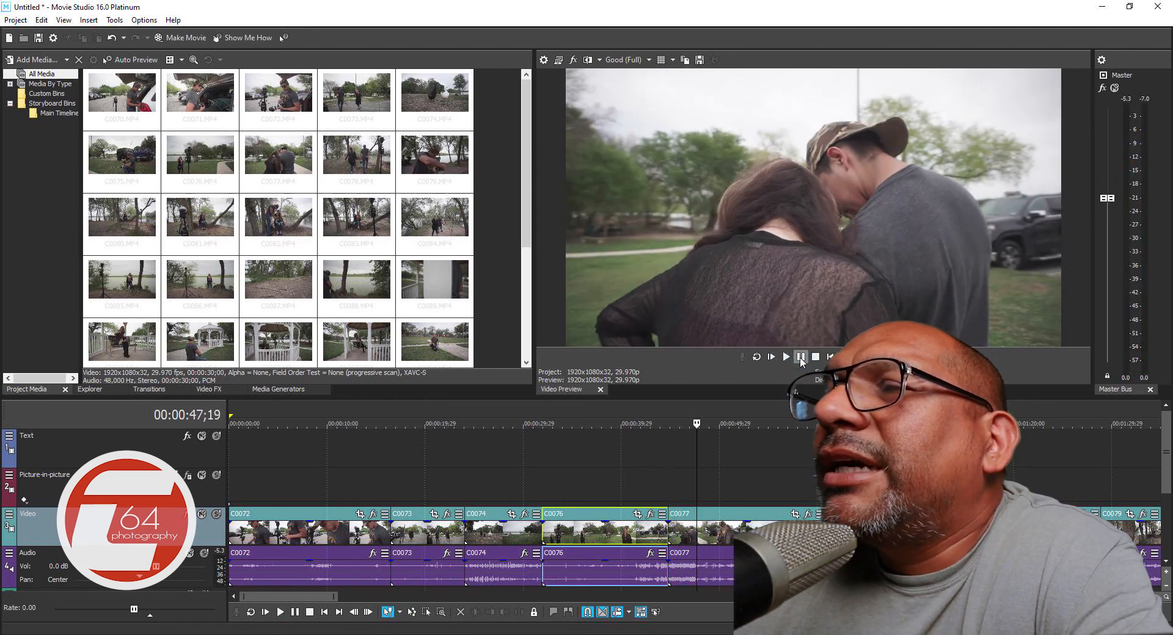
{"action": "left_click_drag", "start_coordinate": [697, 424], "coordinate": [715, 423]}
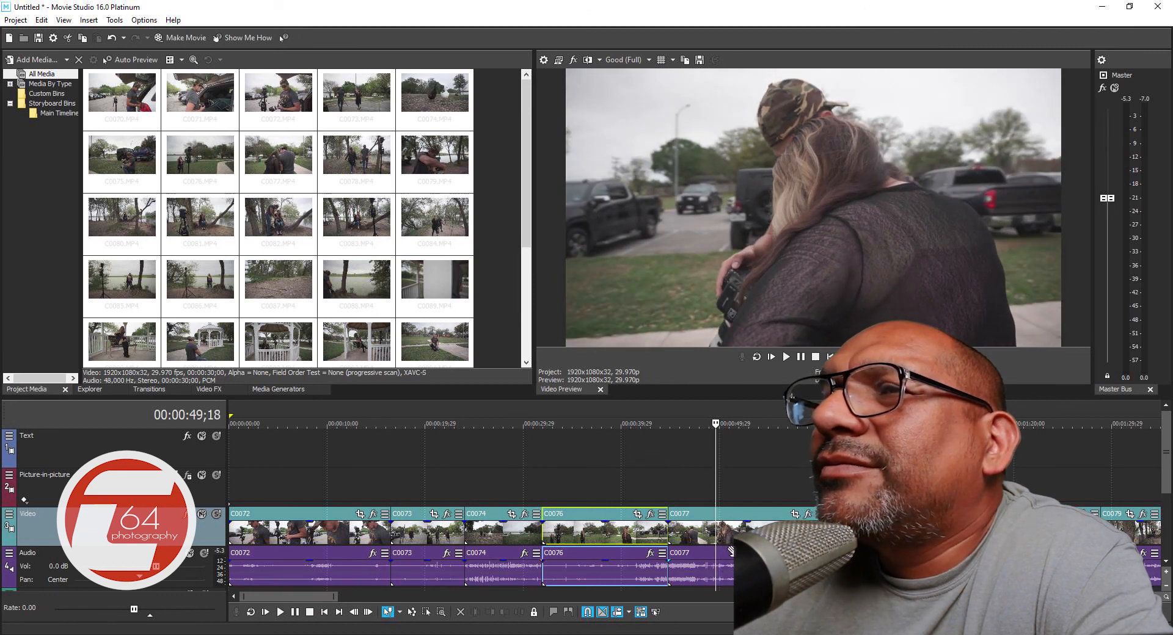
{"action": "left_click", "coordinate": [716, 514]}
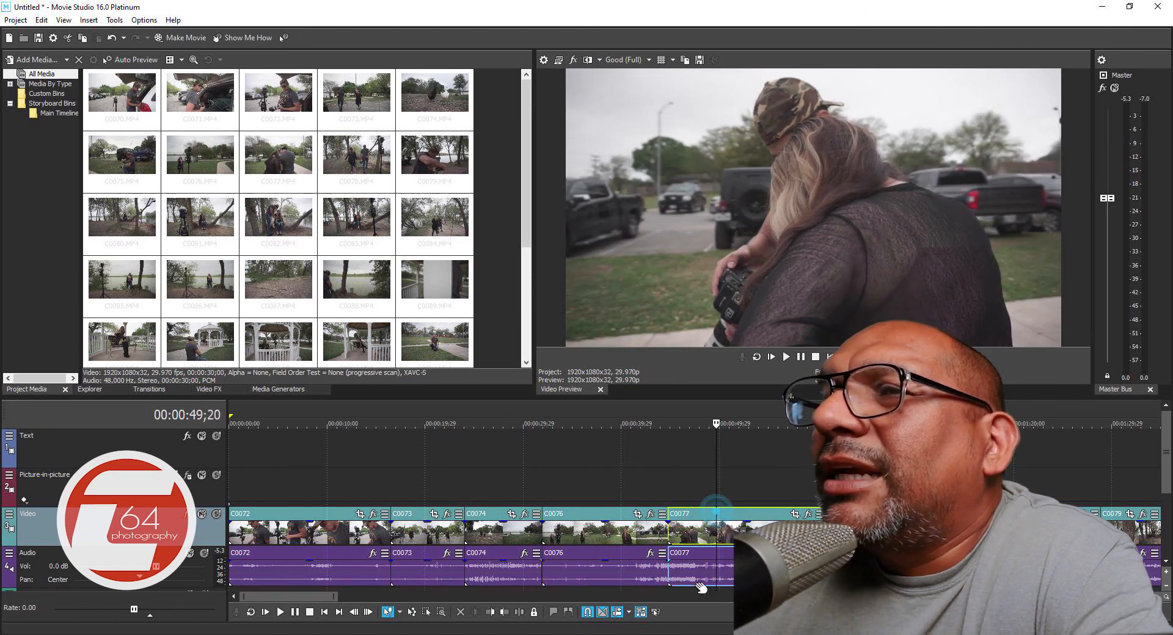
{"action": "left_click", "coordinate": [492, 612]}
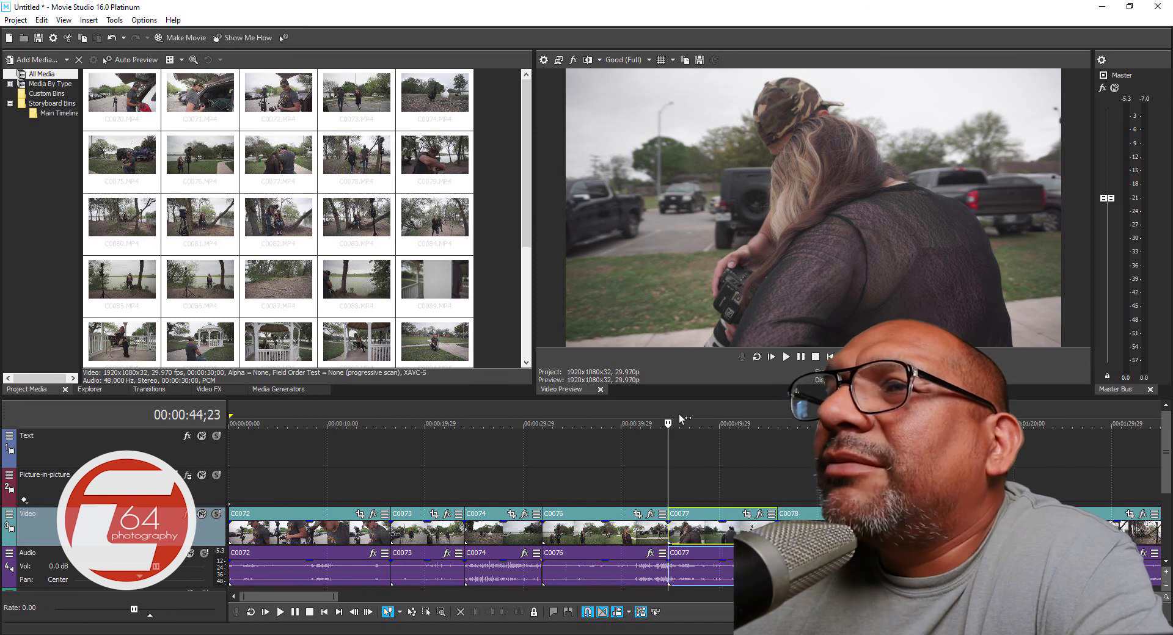
Play from the end of C0076 into clip C0077 and trim the end of C0077 at 00:00:50;08.
{"action": "left_click_drag", "start_coordinate": [670, 422], "coordinate": [657, 423]}
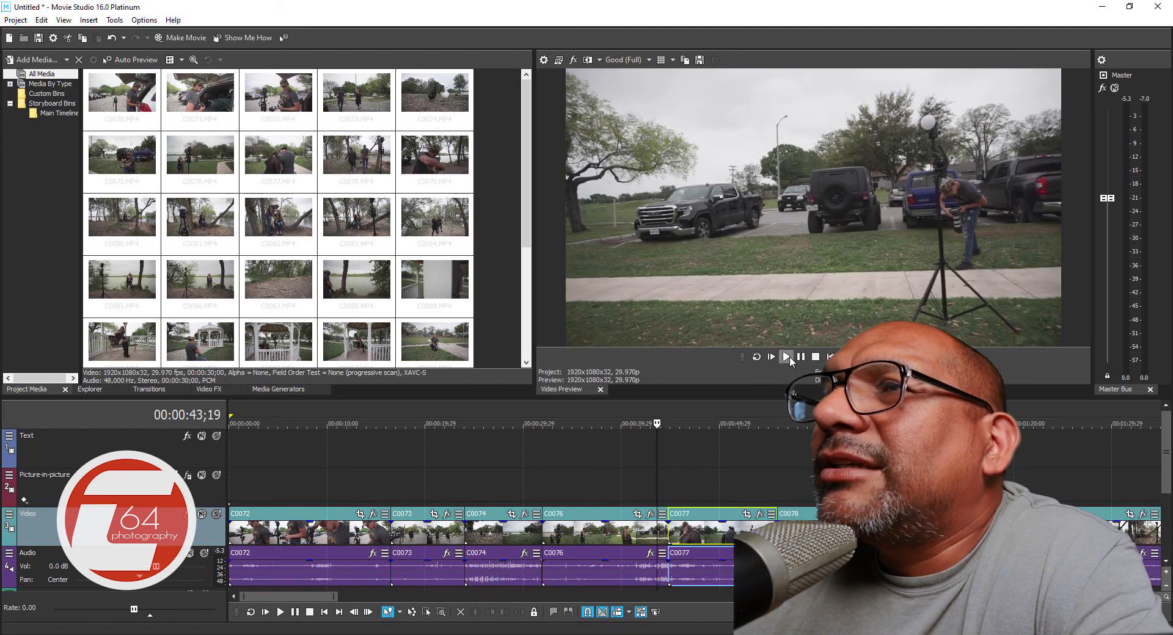
{"action": "left_click", "coordinate": [788, 356]}
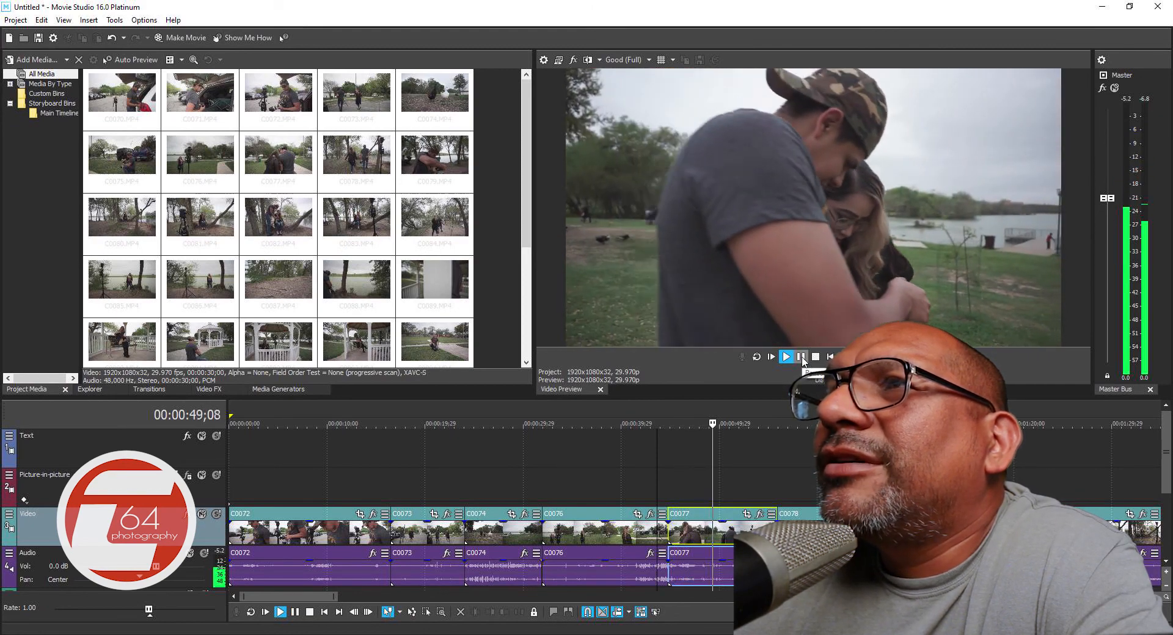
{"action": "left_click", "coordinate": [801, 358]}
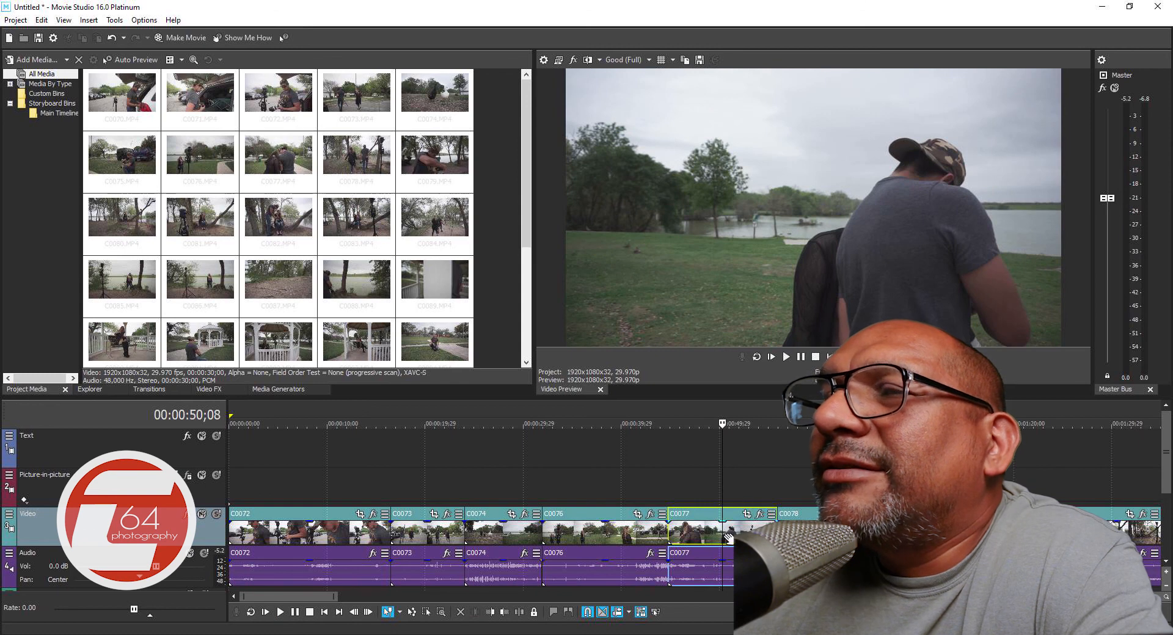
{"action": "left_click", "coordinate": [505, 613]}
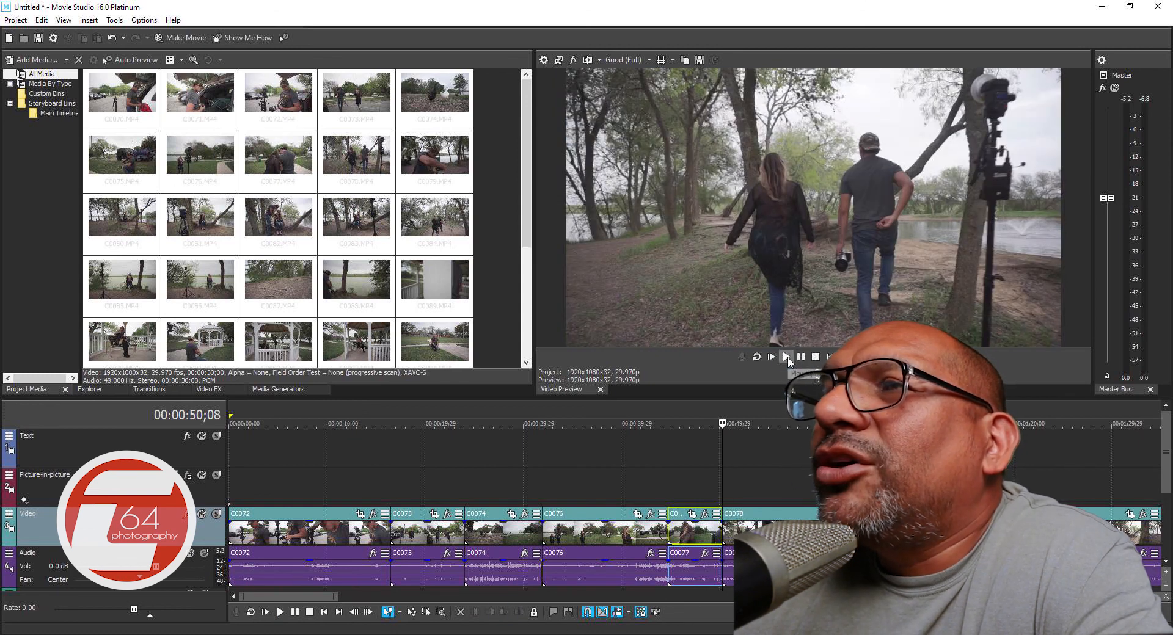
Preview clip C0078 and trim its end at 00:00:55;04.
{"action": "key", "text": "space"}
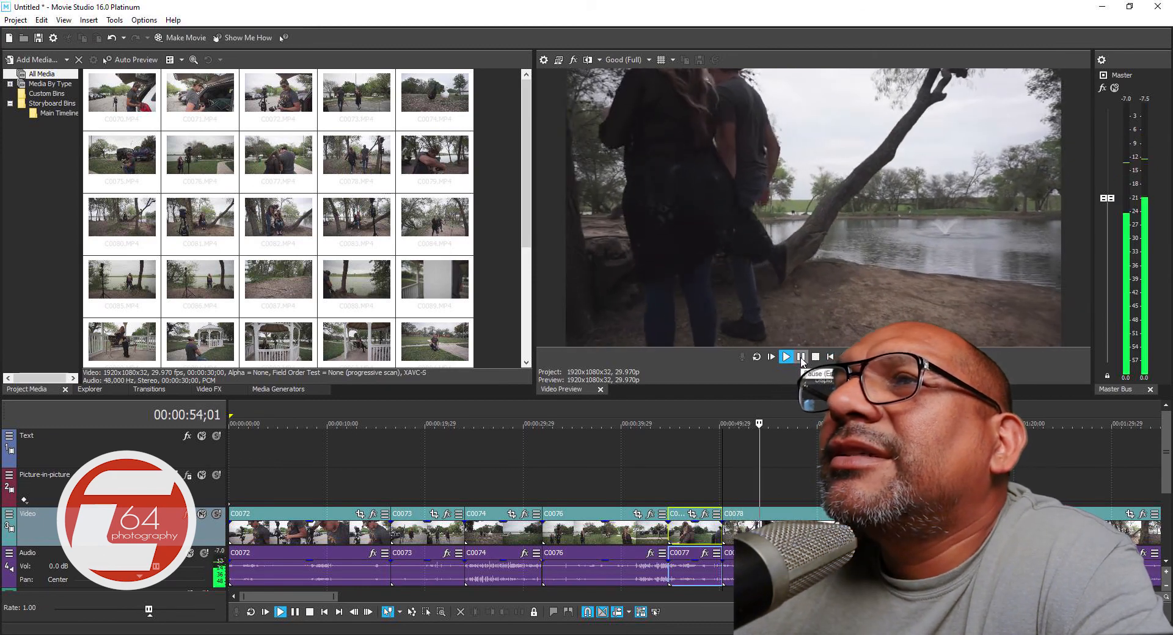
{"action": "left_click", "coordinate": [801, 358]}
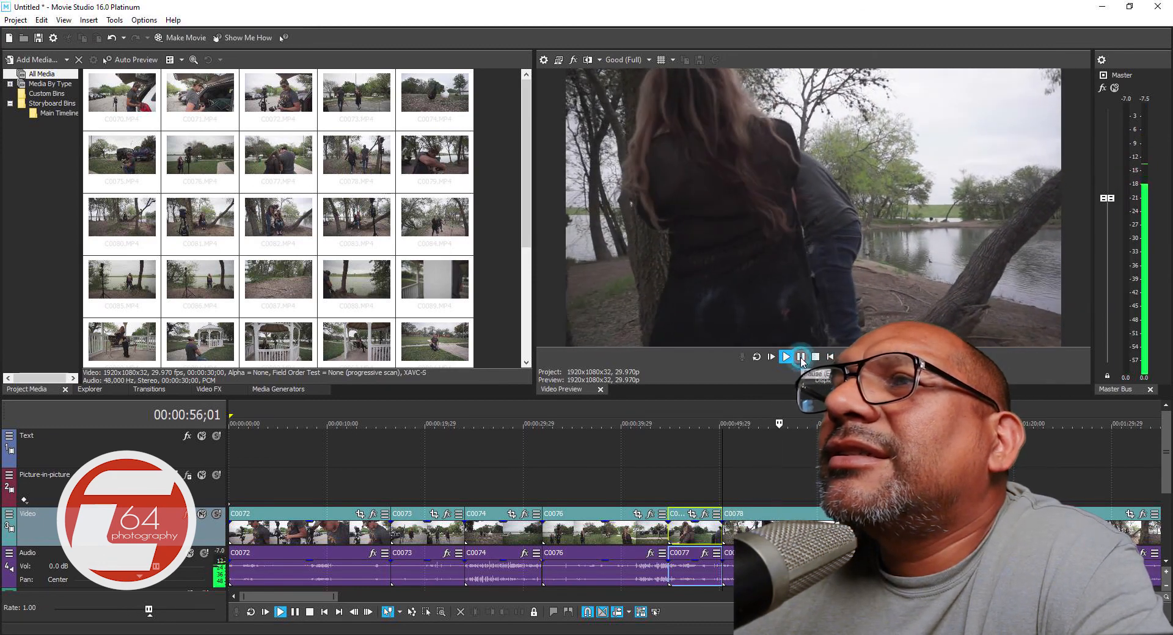
{"action": "mouse_move", "coordinate": [778, 424]}
{"action": "left_mouse_down"}
{"action": "mouse_move", "coordinate": [757, 424]}
{"action": "mouse_move", "coordinate": [766, 423]}
{"action": "left_mouse_up"}
{"action": "left_click", "coordinate": [769, 517]}
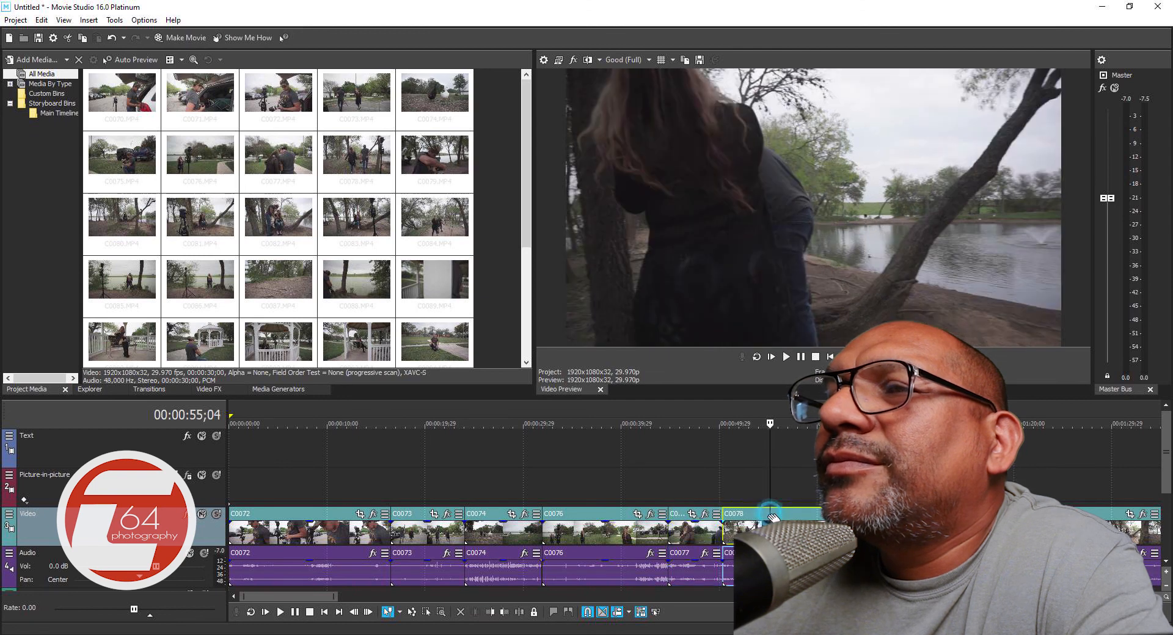
{"action": "left_click", "coordinate": [505, 613]}
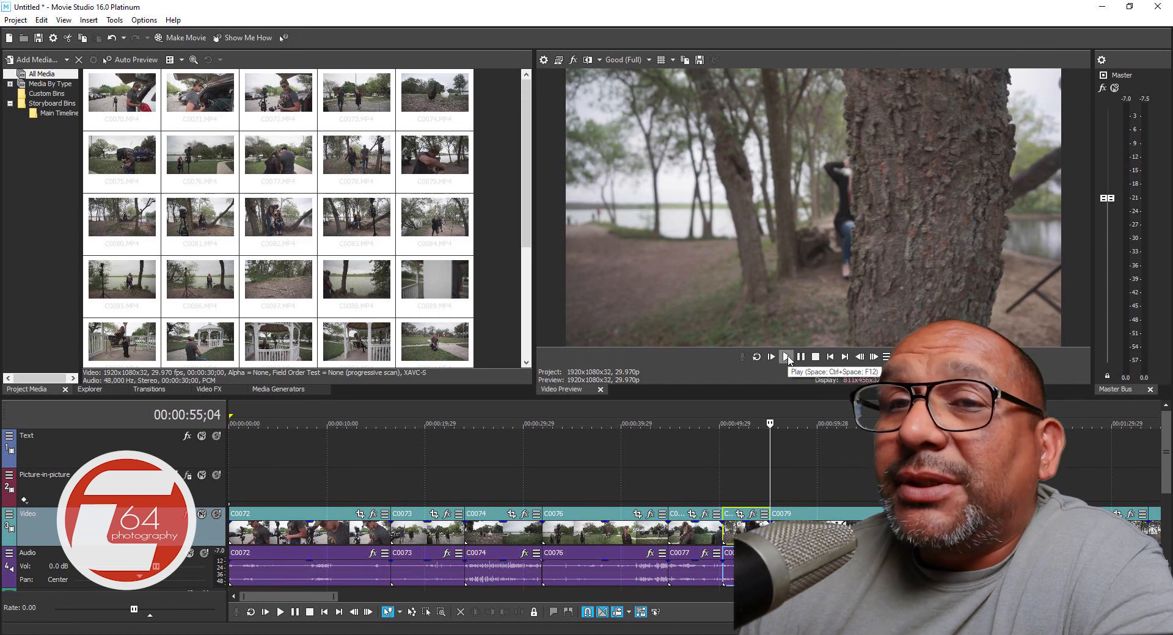
Play clip C0079, replay it from its start, and split it at 00:00:59;29.
{"action": "left_click", "coordinate": [787, 358]}
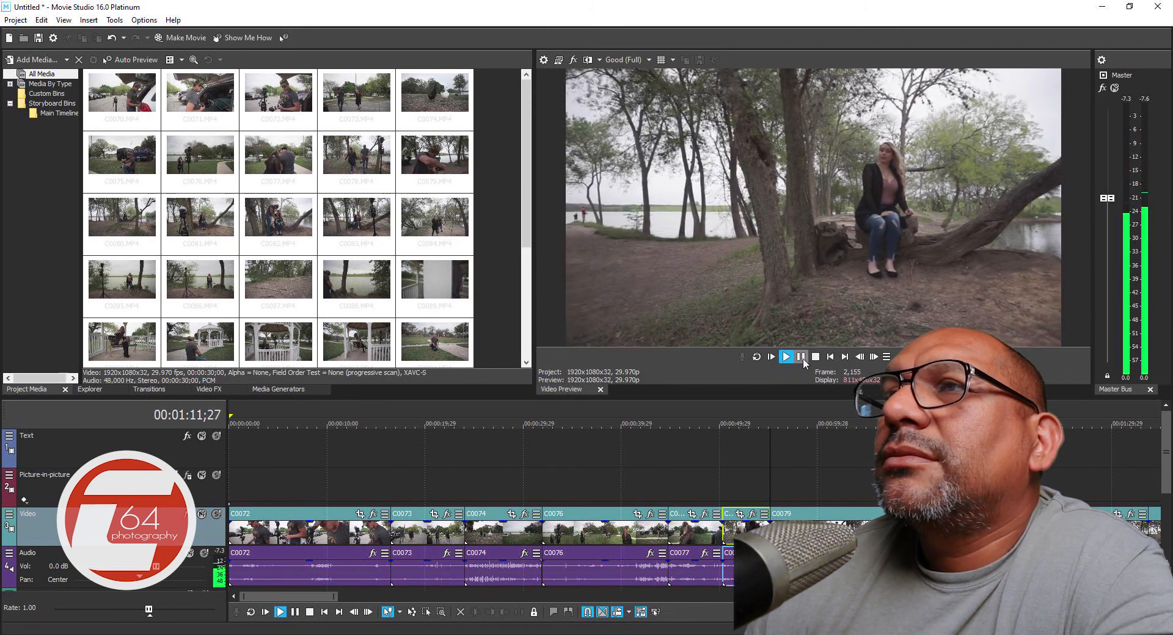
{"action": "left_click", "coordinate": [803, 359]}
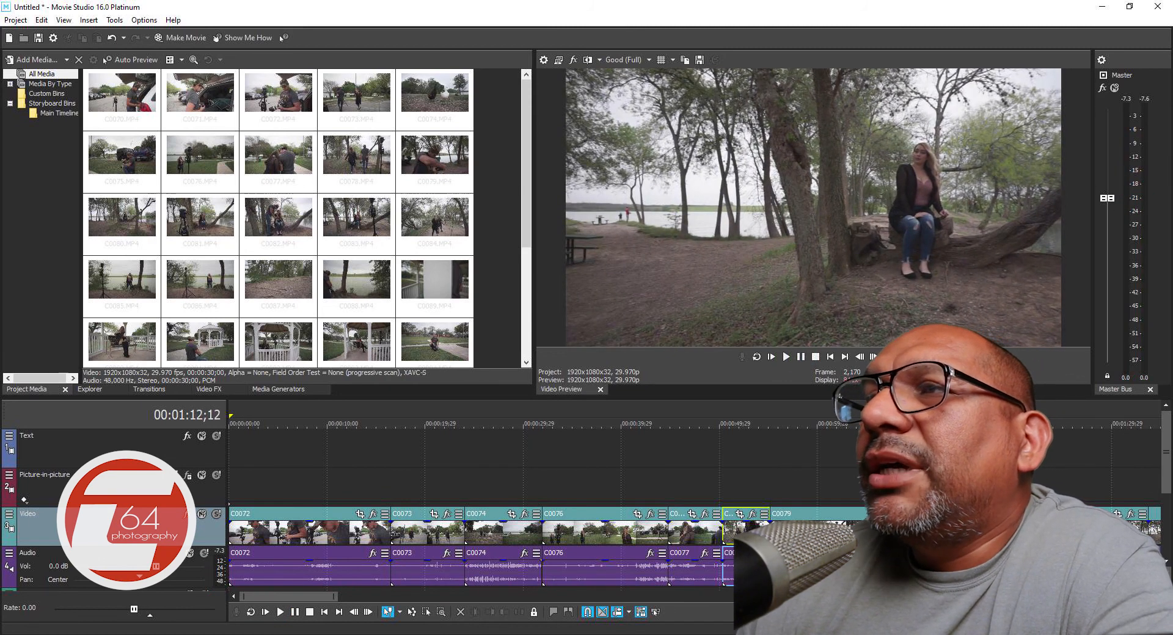
{"action": "left_click_drag", "start_coordinate": [940, 421], "coordinate": [772, 423]}
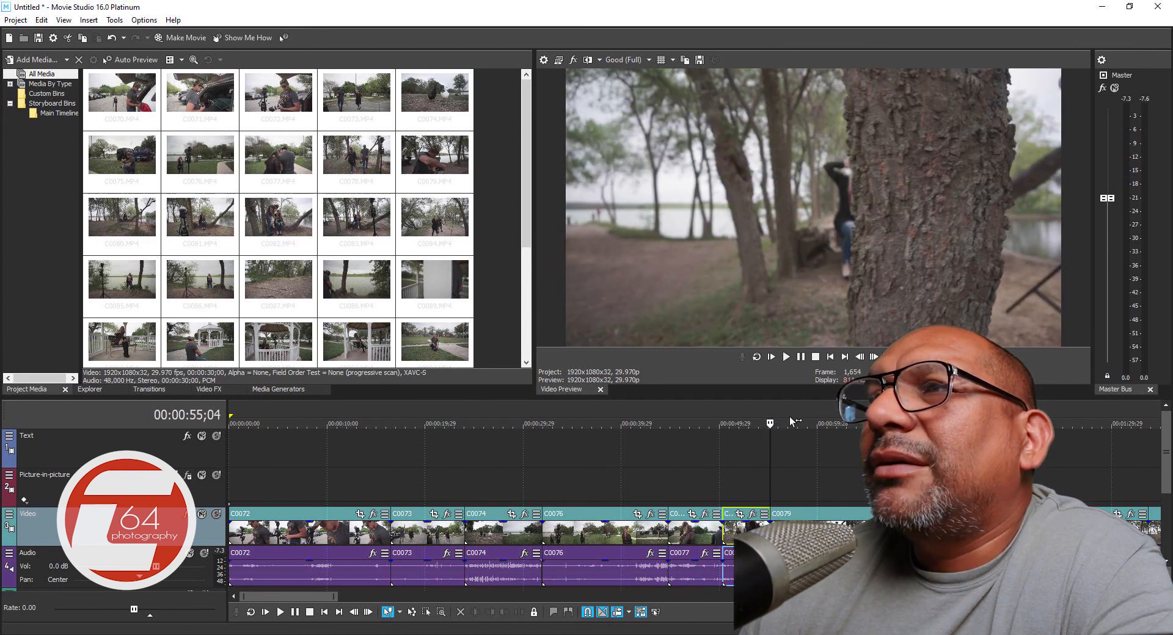
{"action": "left_click", "coordinate": [787, 357]}
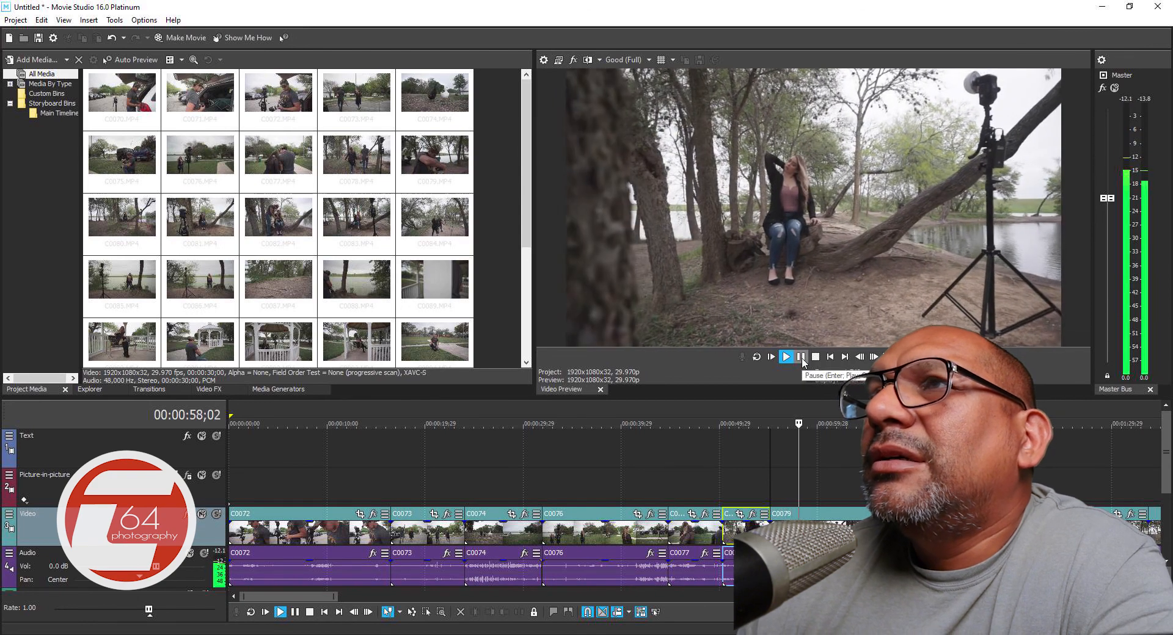
{"action": "left_click", "coordinate": [801, 358]}
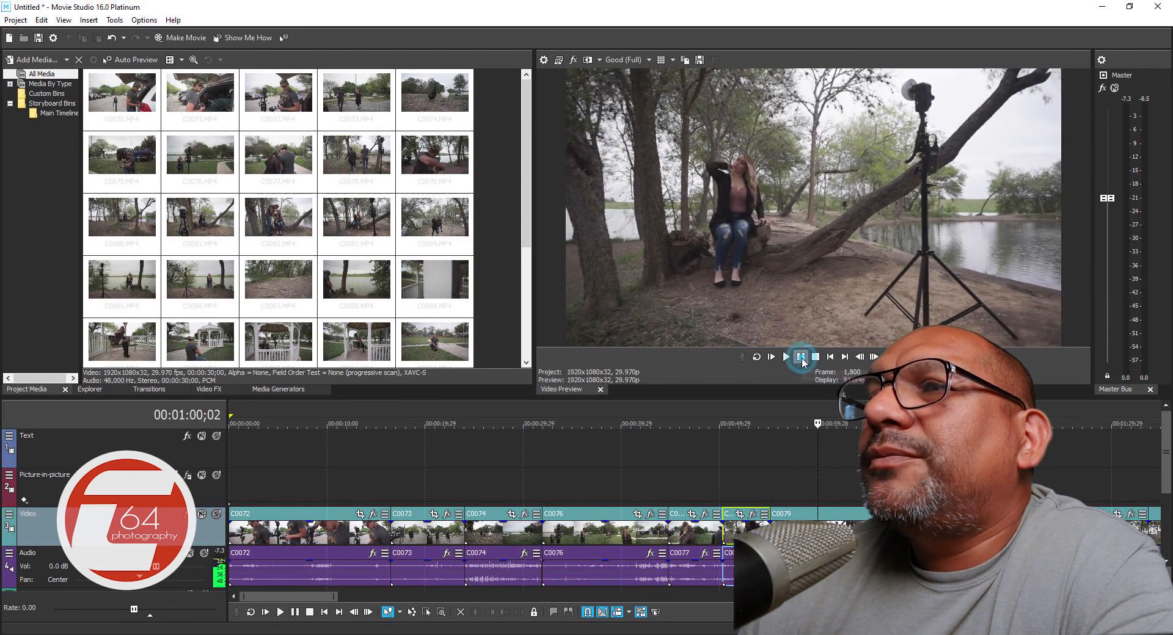
{"action": "left_click", "coordinate": [817, 514]}
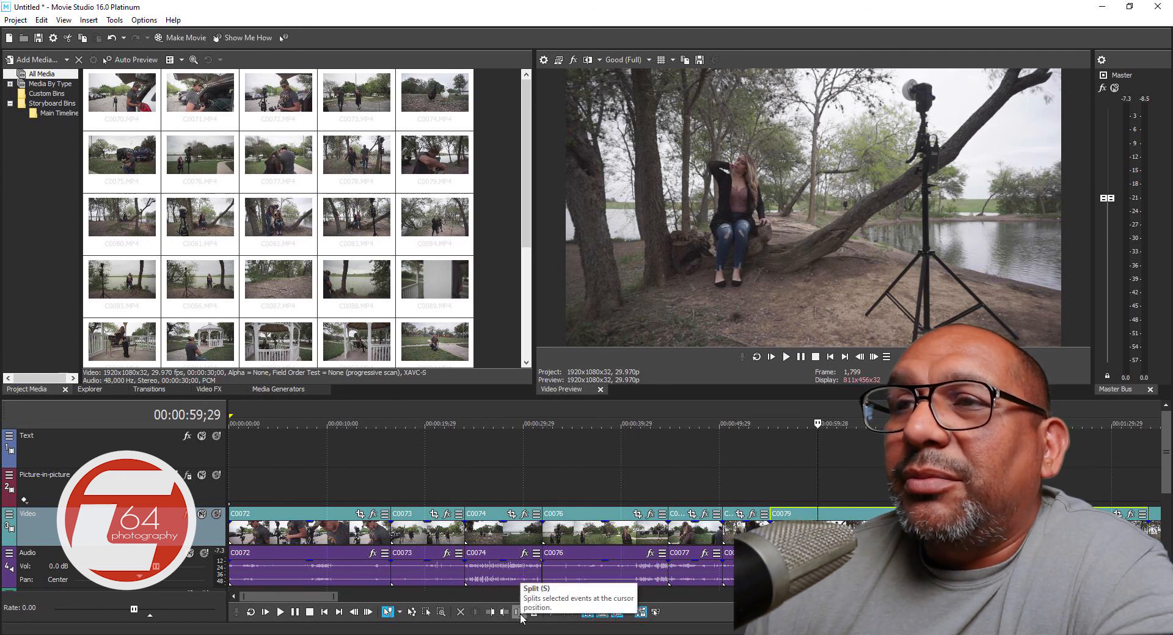
{"action": "left_click", "coordinate": [520, 614]}
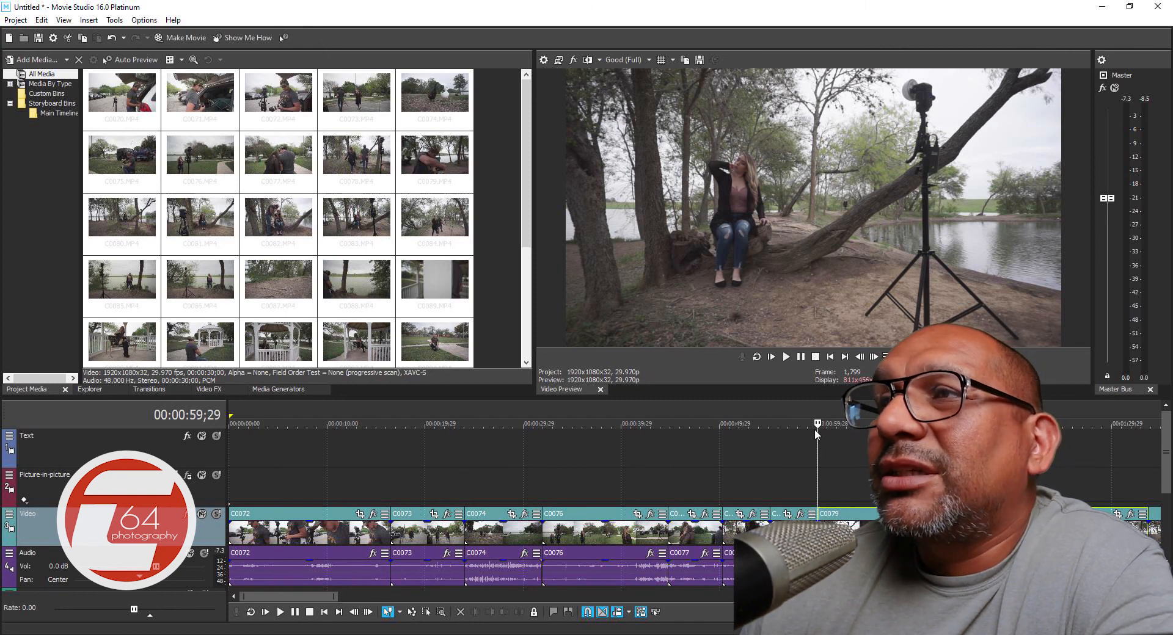
Trim the start of the second C0079 piece at 00:01:18;29, and its end at 00:01:09;06 once the gap has closed.
{"action": "mouse_move", "coordinate": [817, 424]}
{"action": "left_mouse_down"}
{"action": "mouse_move", "coordinate": [1029, 423]}
{"action": "mouse_move", "coordinate": [1003, 424]}
{"action": "left_mouse_up"}
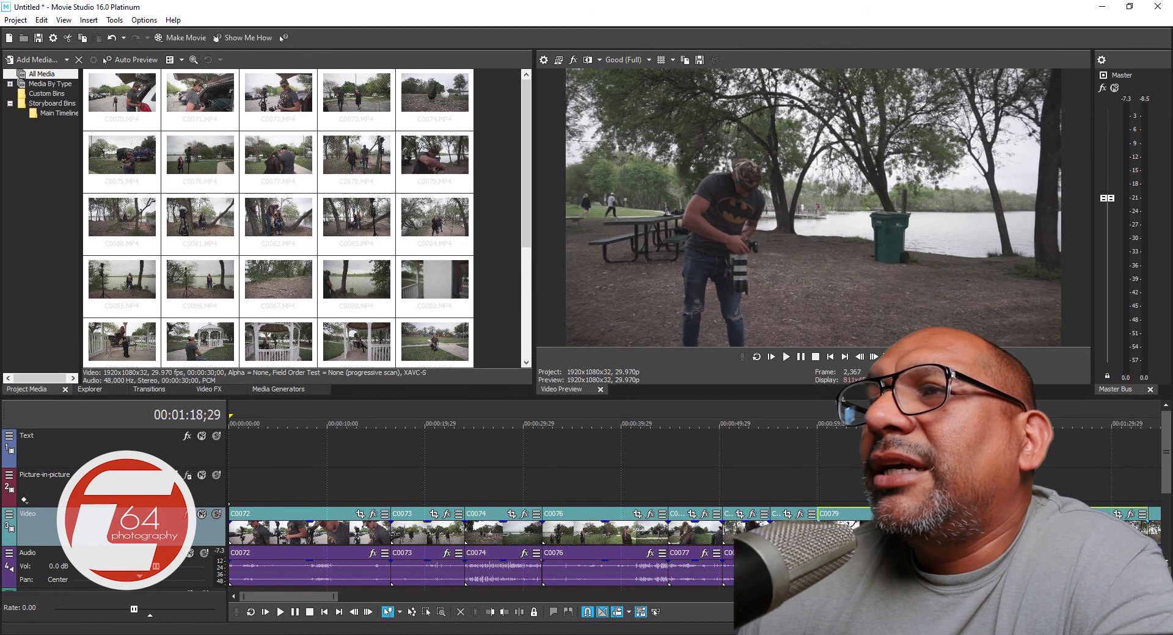
{"action": "left_click", "coordinate": [492, 613]}
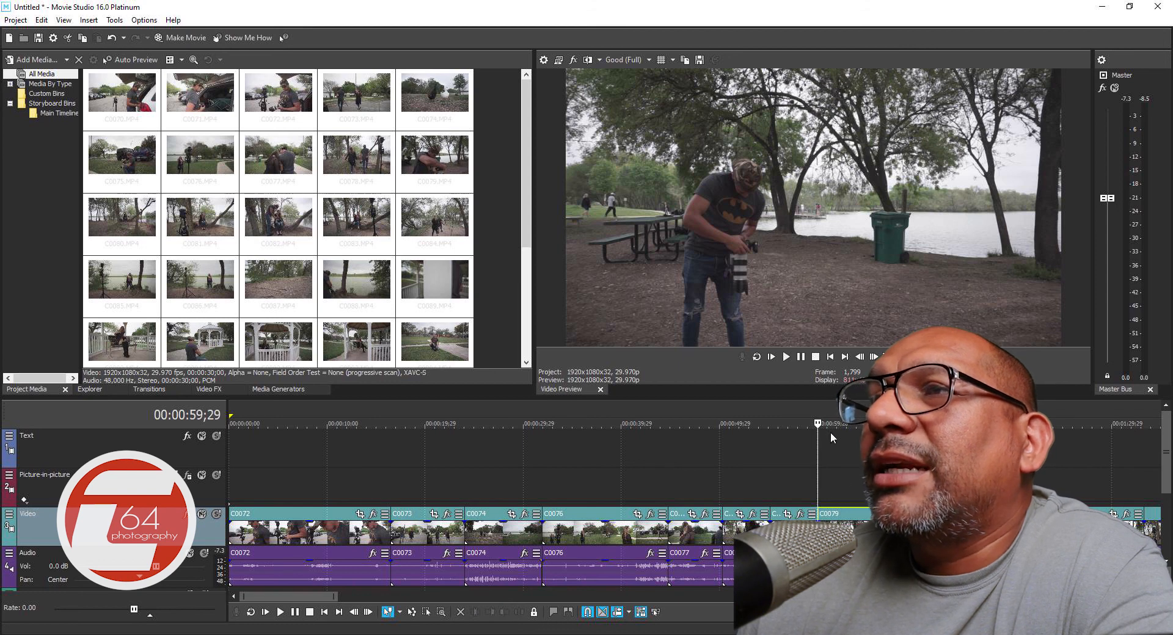
{"action": "left_click_drag", "start_coordinate": [817, 424], "coordinate": [862, 424]}
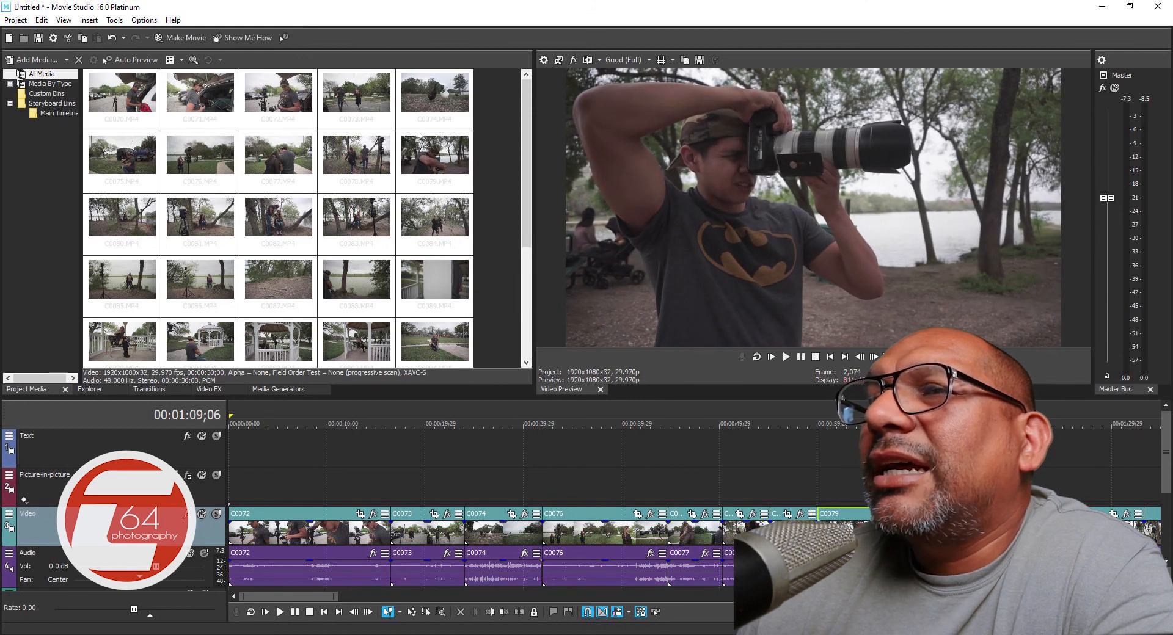
{"action": "left_click", "coordinate": [505, 613]}
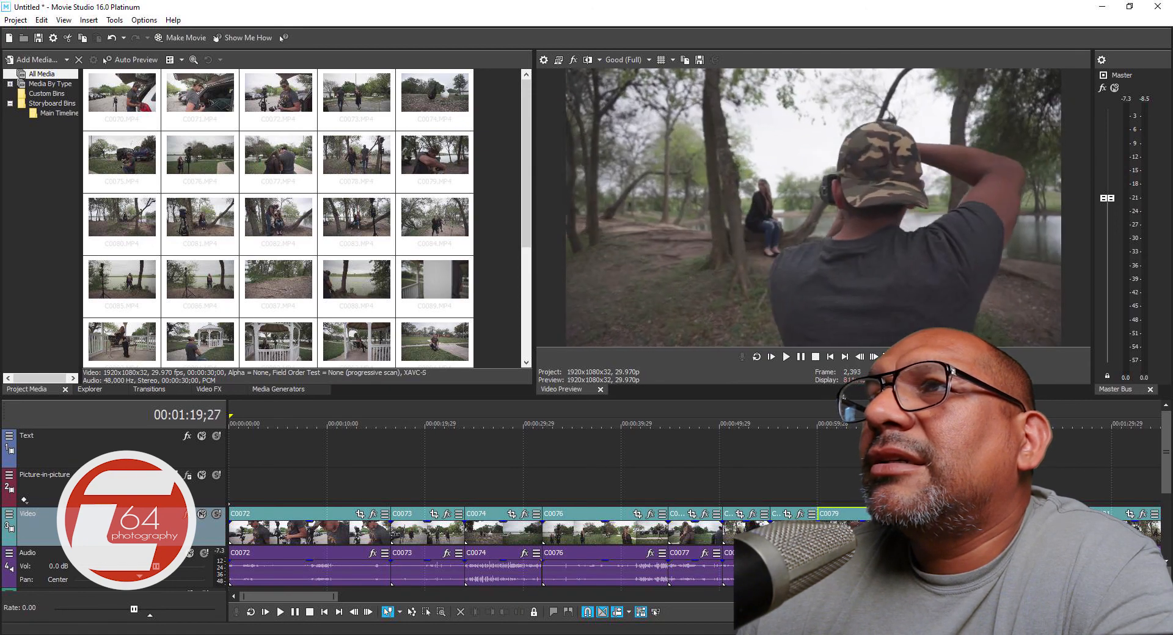
Trim the start of the clip following C0079 at 00:01:17;03, play it, and trim its end at 00:01:14;13.
{"action": "left_click_drag", "start_coordinate": [1012, 423], "coordinate": [983, 423]}
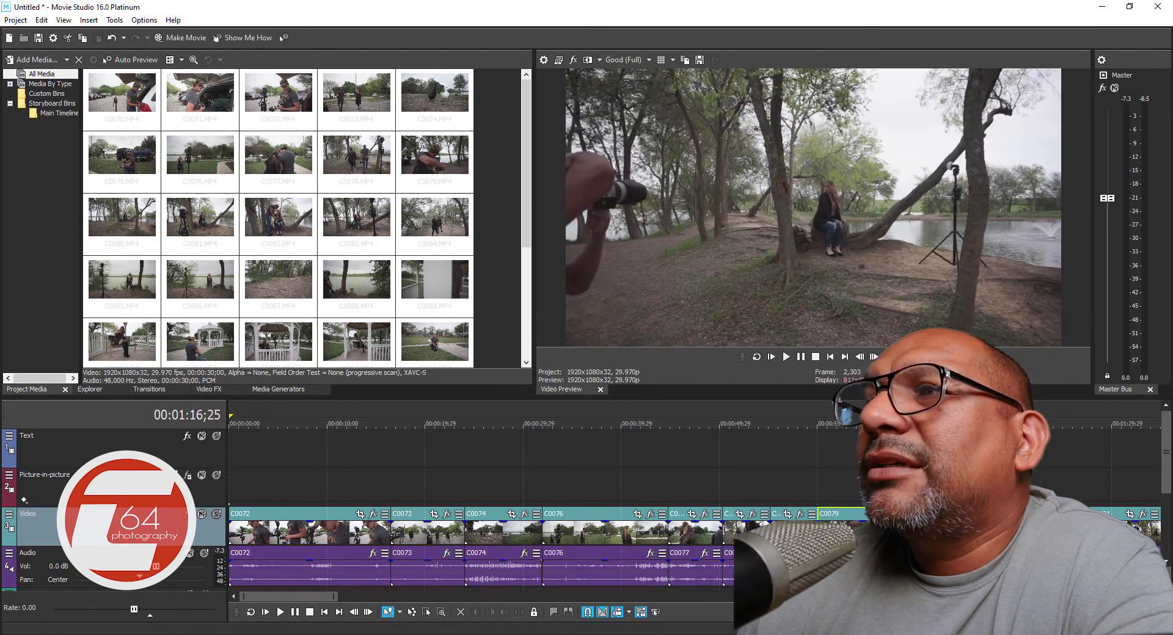
{"action": "left_click", "coordinate": [985, 530]}
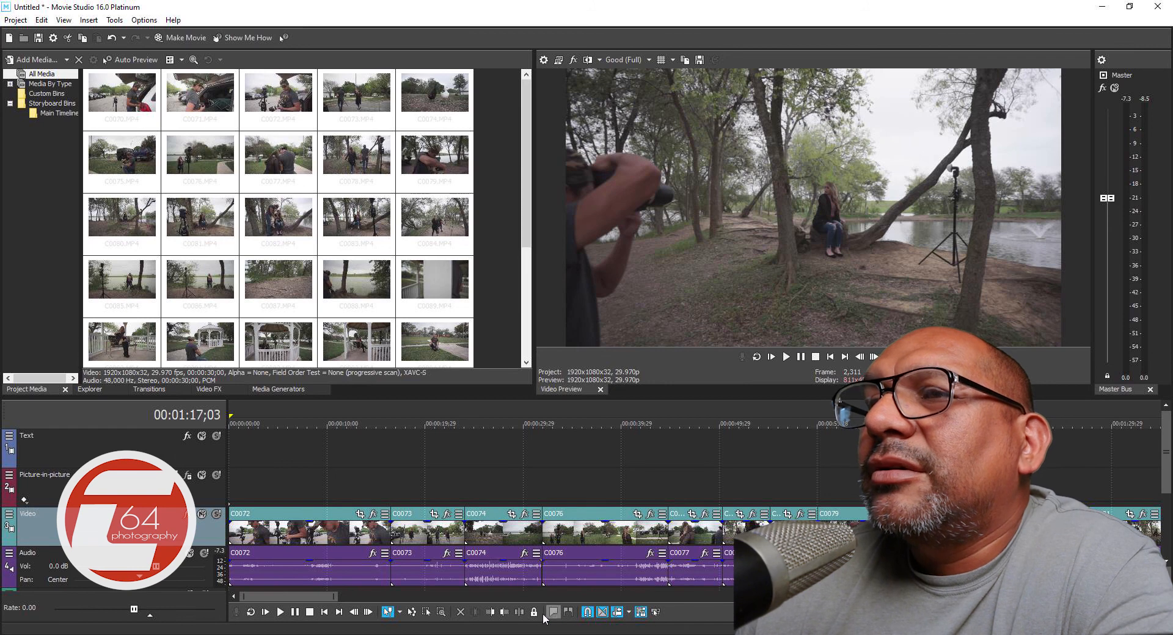
{"action": "left_click", "coordinate": [491, 613]}
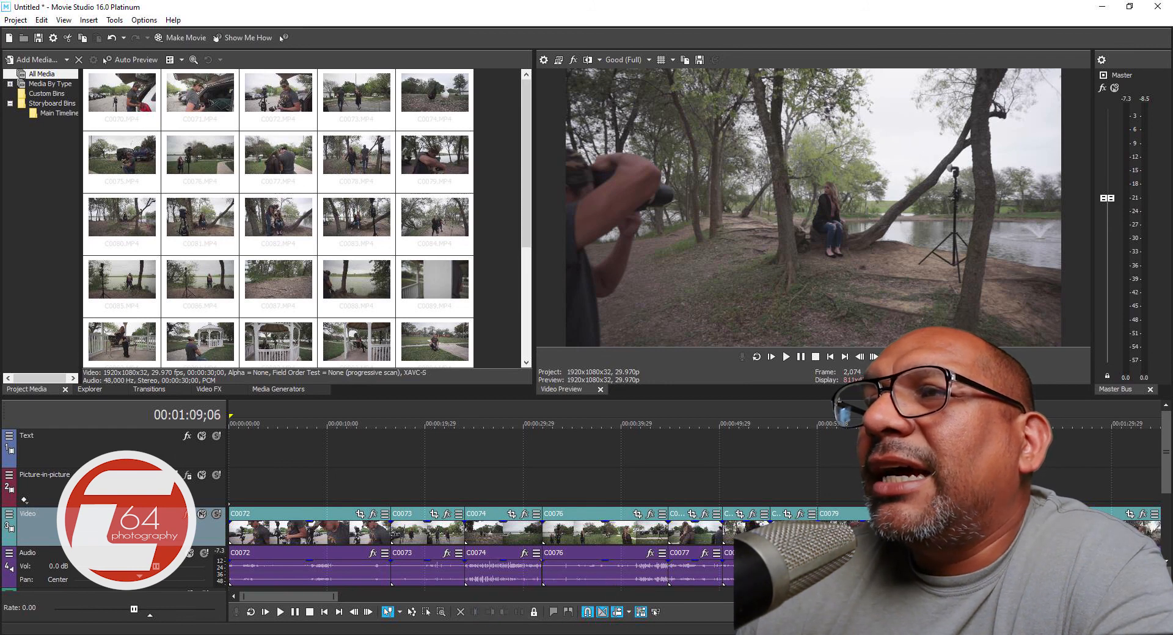
{"action": "left_click_drag", "start_coordinate": [908, 423], "coordinate": [908, 423]}
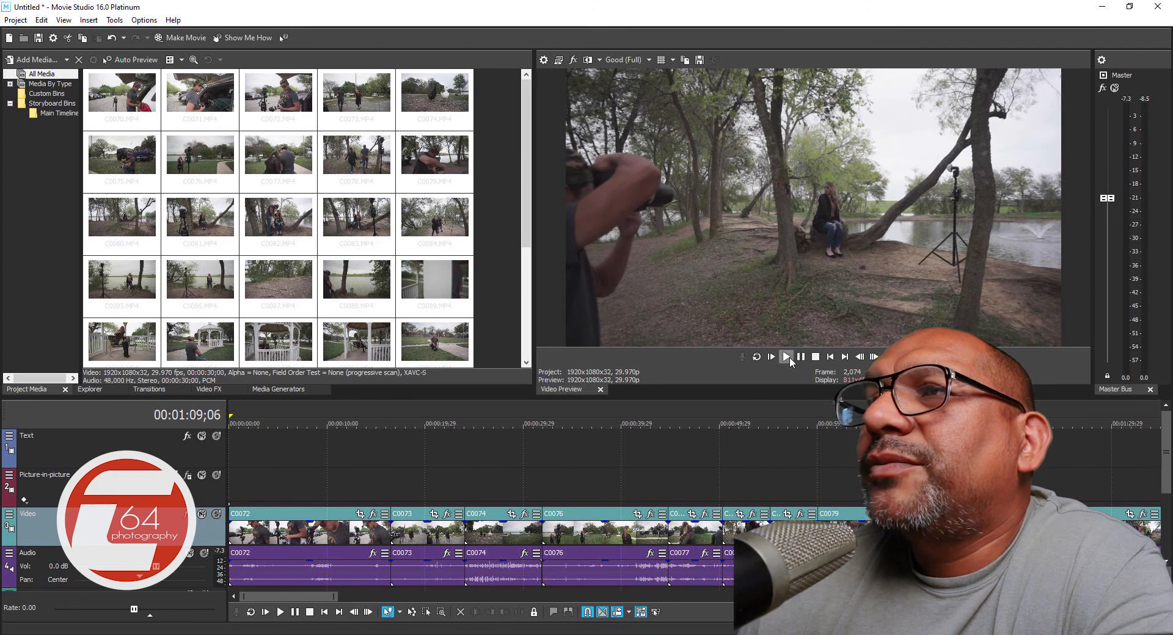
{"action": "left_click", "coordinate": [787, 356]}
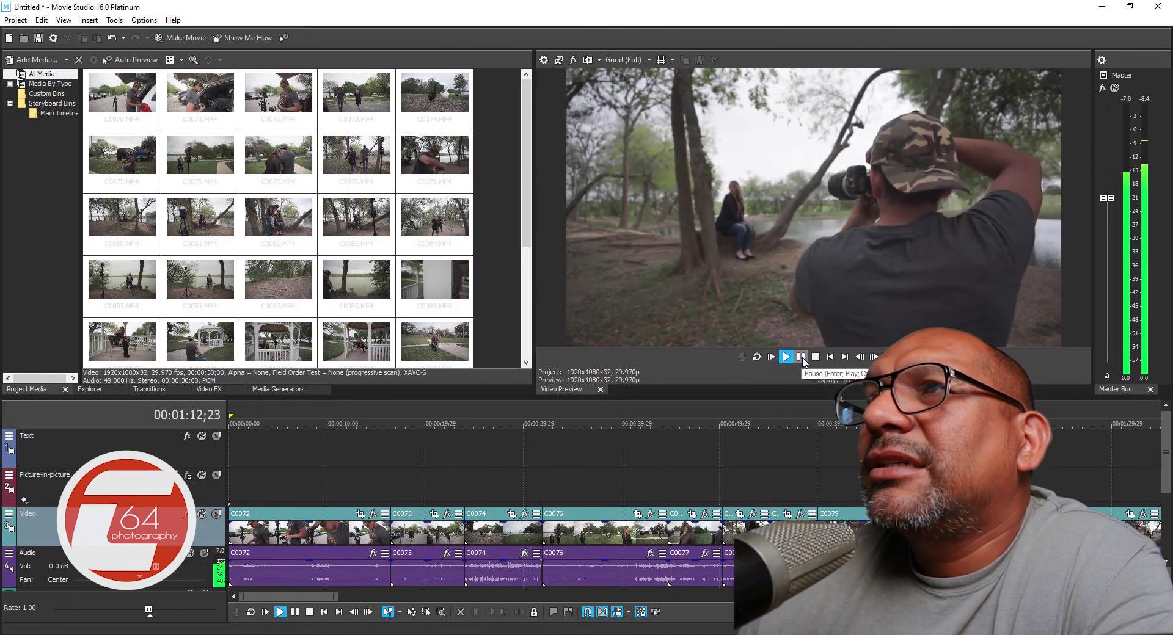
{"action": "left_click", "coordinate": [801, 357]}
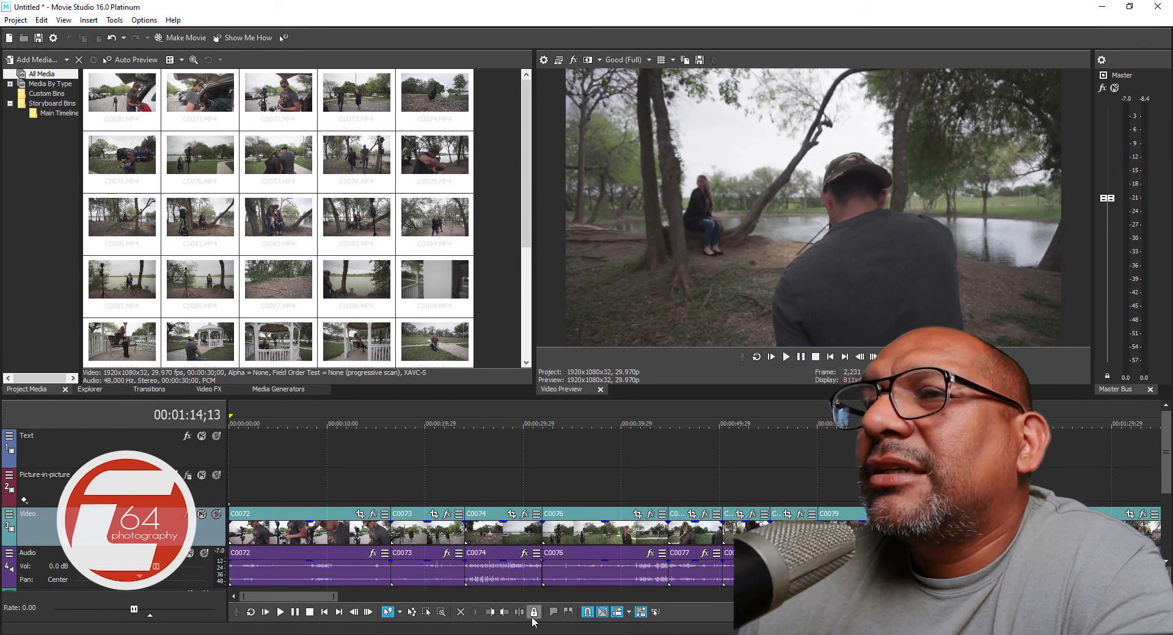
{"action": "left_click", "coordinate": [503, 613]}
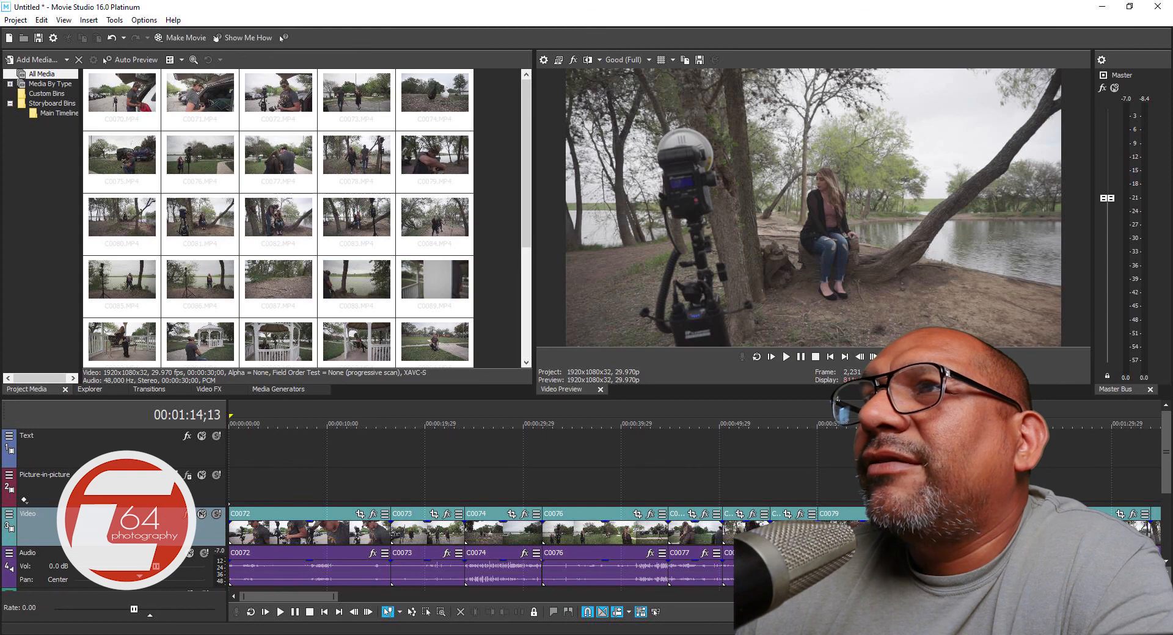
Scrub through the clip just before C0082 and delete it from the timeline.
{"action": "left_click_drag", "start_coordinate": [960, 533], "coordinate": [1150, 425]}
{"action": "right_click", "coordinate": [1016, 515]}
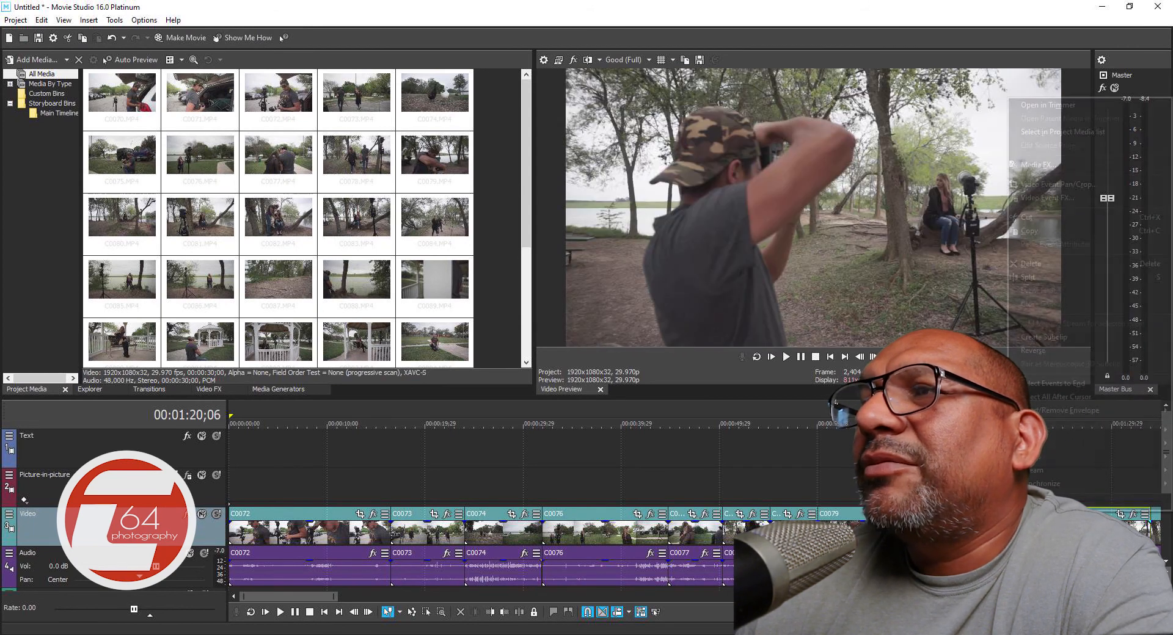
{"action": "left_click", "coordinate": [1060, 264]}
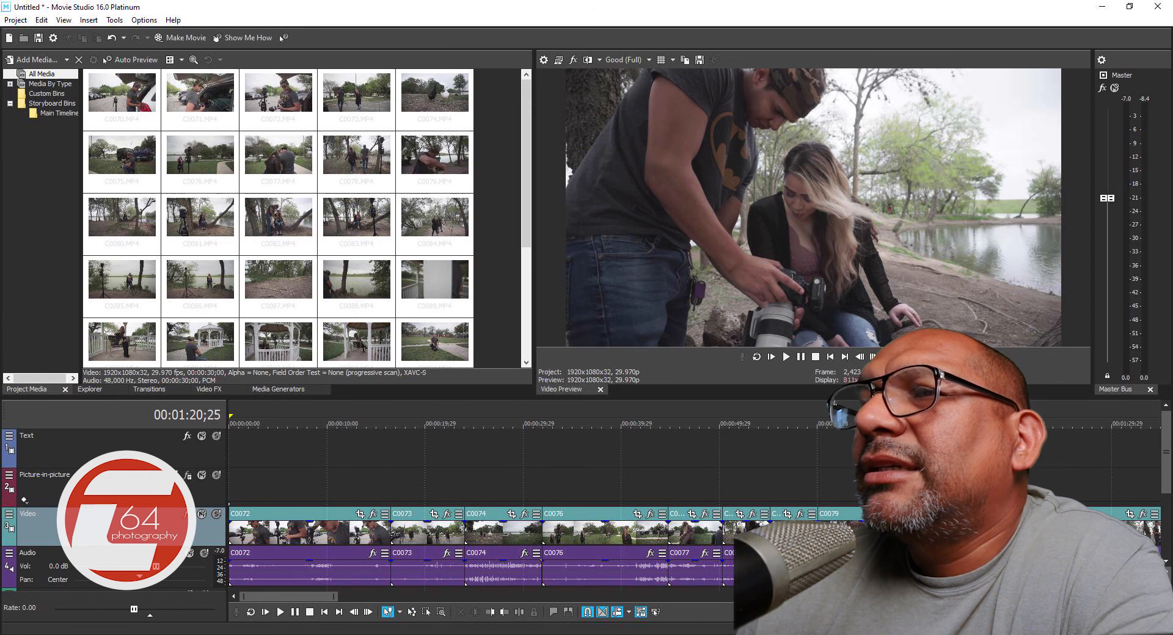
Trim the end of clip C0082 at 00:01:20;27.
{"action": "left_click", "coordinate": [1024, 488]}
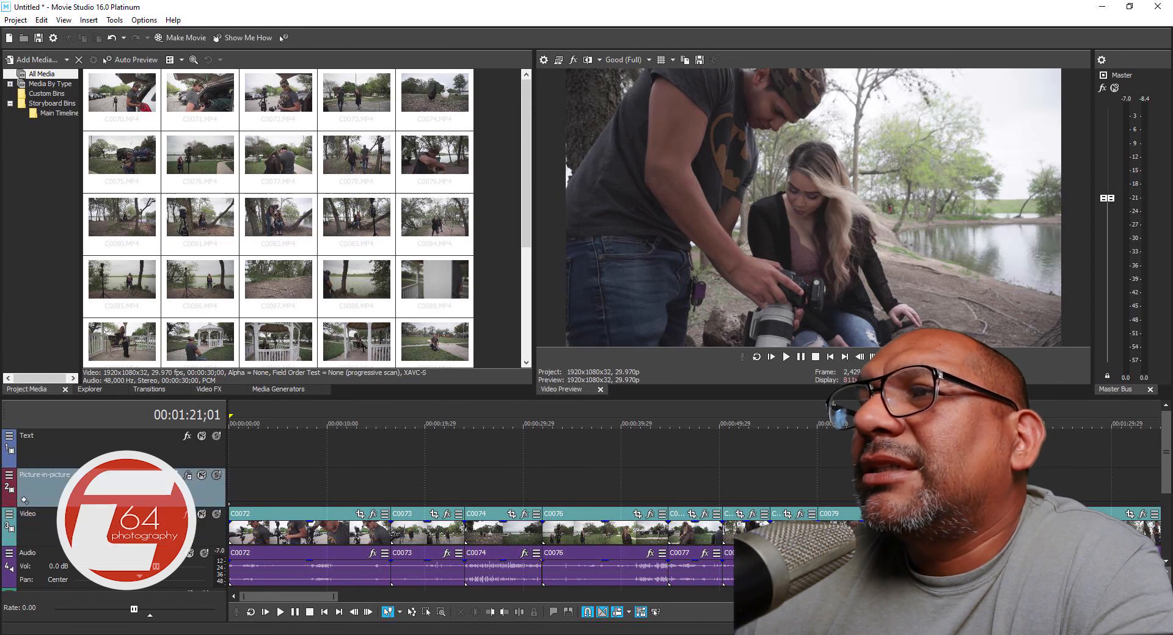
{"action": "left_click", "coordinate": [1023, 530]}
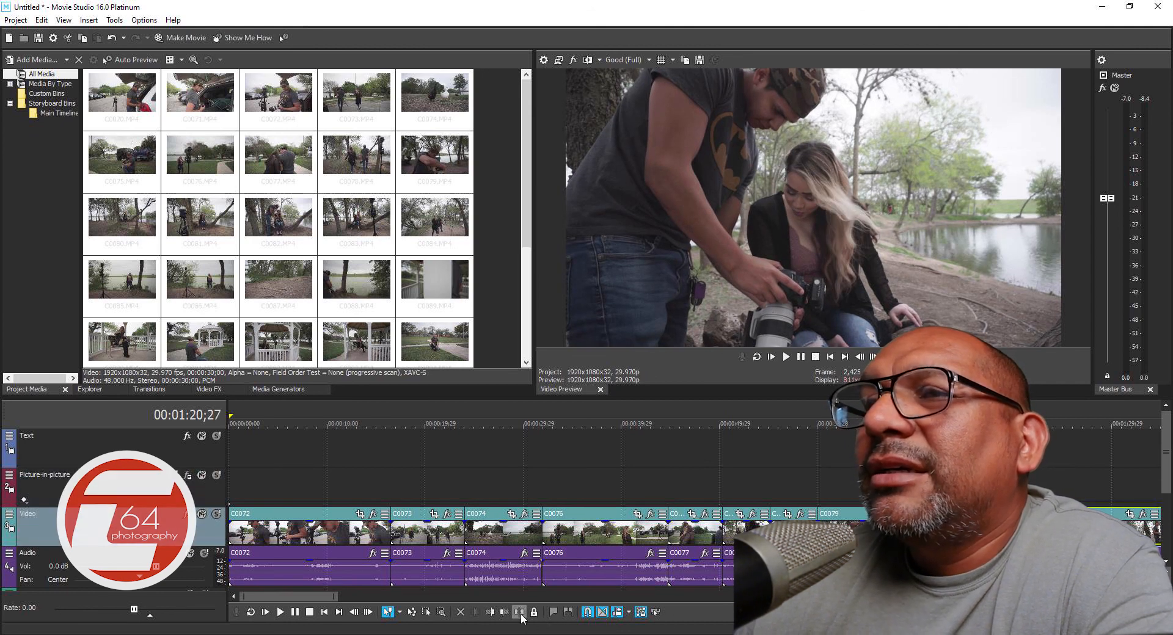
{"action": "scroll", "coordinate": [694, 507], "scroll_direction": "down", "scroll_amount": 3}
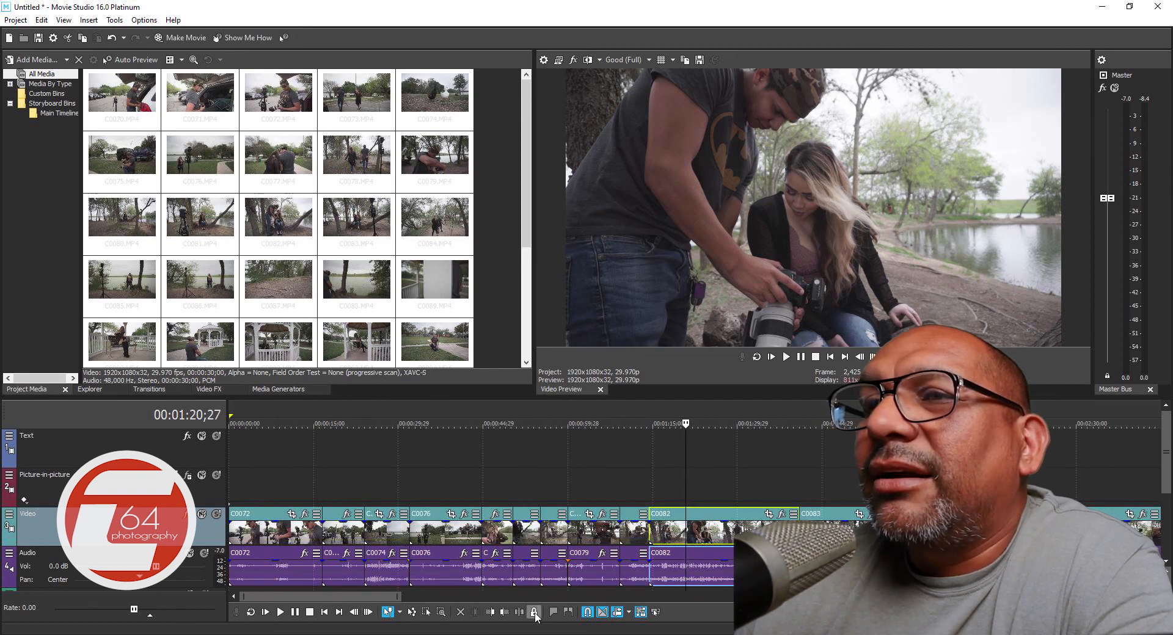
{"action": "left_click", "coordinate": [504, 612]}
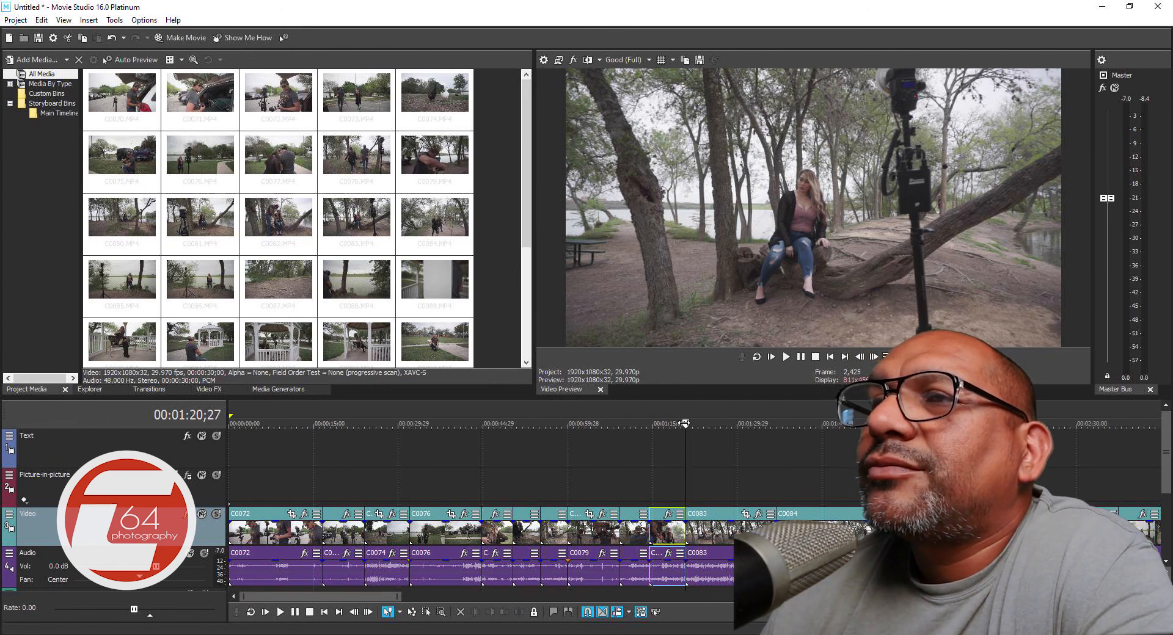
Scrub through clip C0083 and delete it from the timeline.
{"action": "left_click_drag", "start_coordinate": [686, 424], "coordinate": [792, 423]}
{"action": "left_click", "coordinate": [721, 517]}
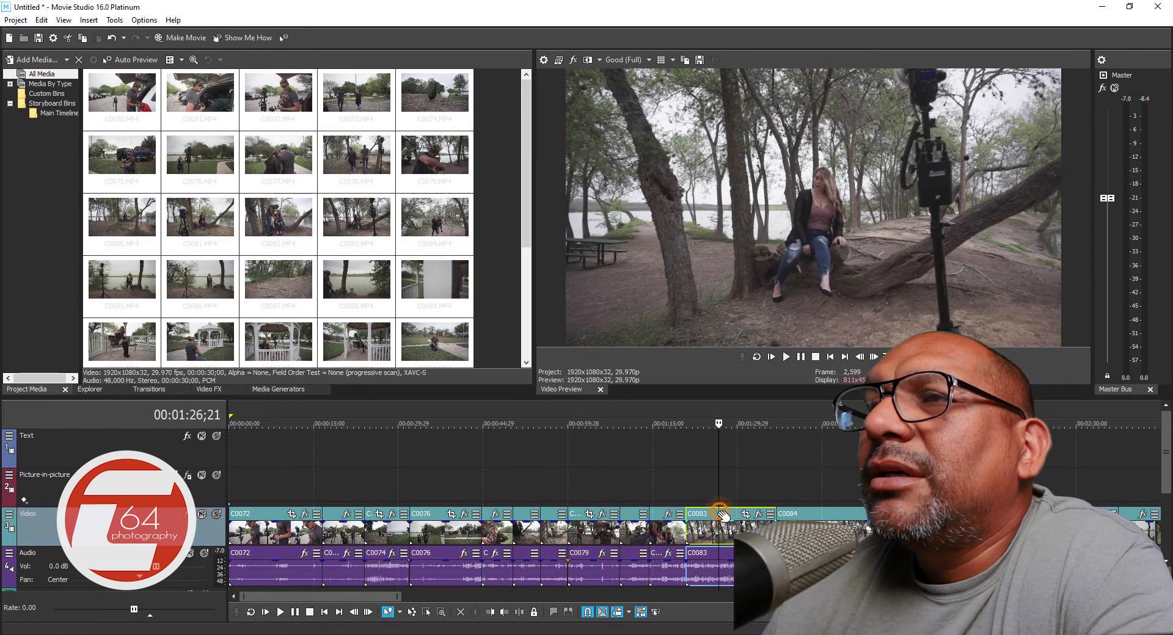
{"action": "right_click", "coordinate": [721, 516]}
{"action": "left_click", "coordinate": [773, 264]}
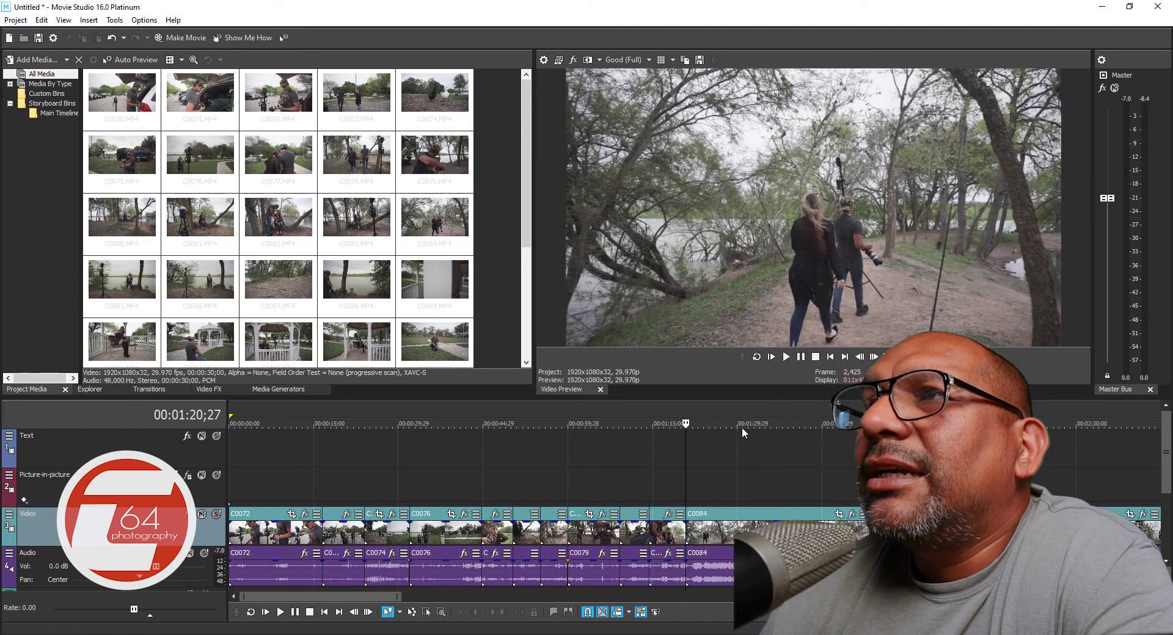
Scrub through clip C0084 and trim its end at 00:01:30;15.
{"action": "left_click_drag", "start_coordinate": [686, 423], "coordinate": [715, 423]}
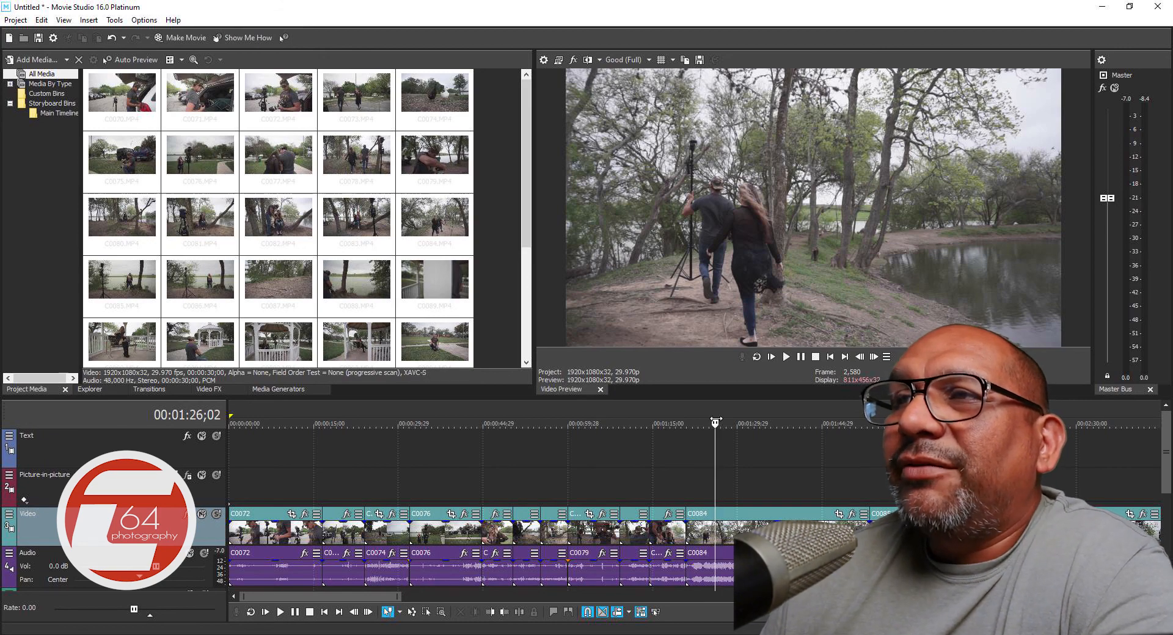
{"action": "left_click_drag", "start_coordinate": [715, 424], "coordinate": [740, 424]}
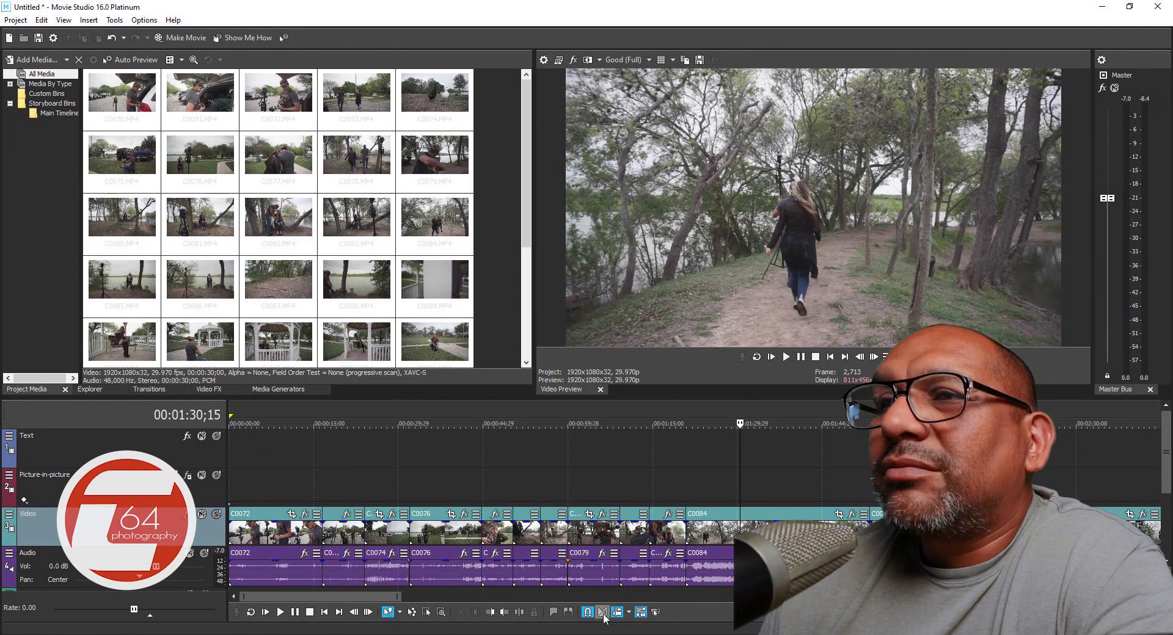
{"action": "left_click", "coordinate": [505, 616]}
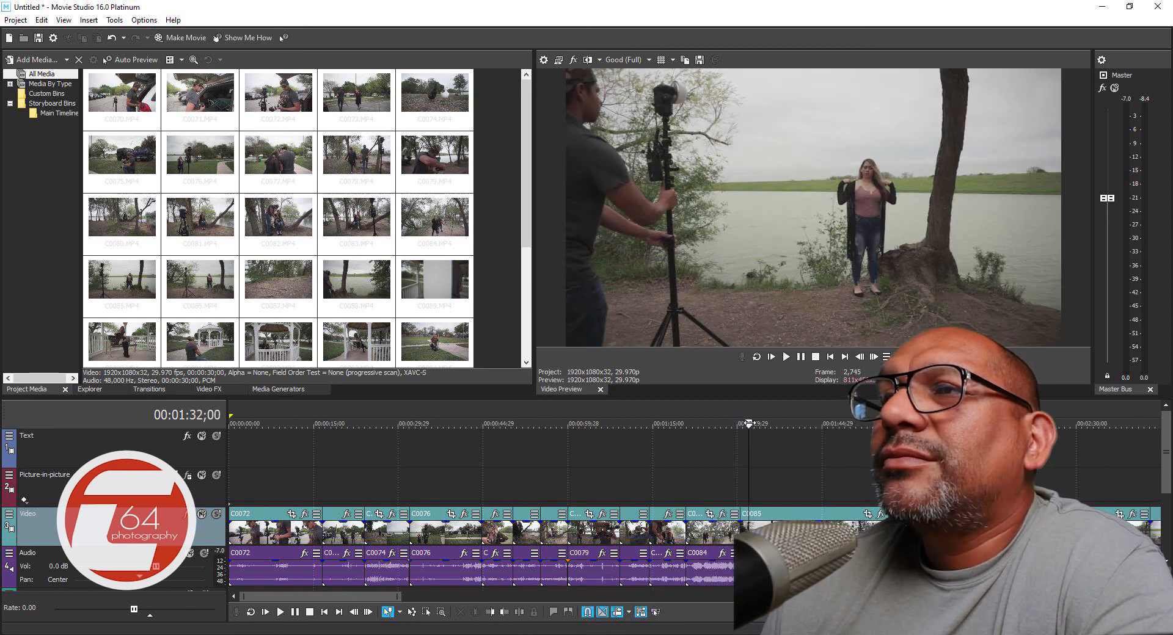
Scrub through clip C0085, trim its start at 00:01:47;07, and trim the end of the shifted clip at 00:01:37;05.
{"action": "left_click_drag", "start_coordinate": [749, 423], "coordinate": [835, 424]}
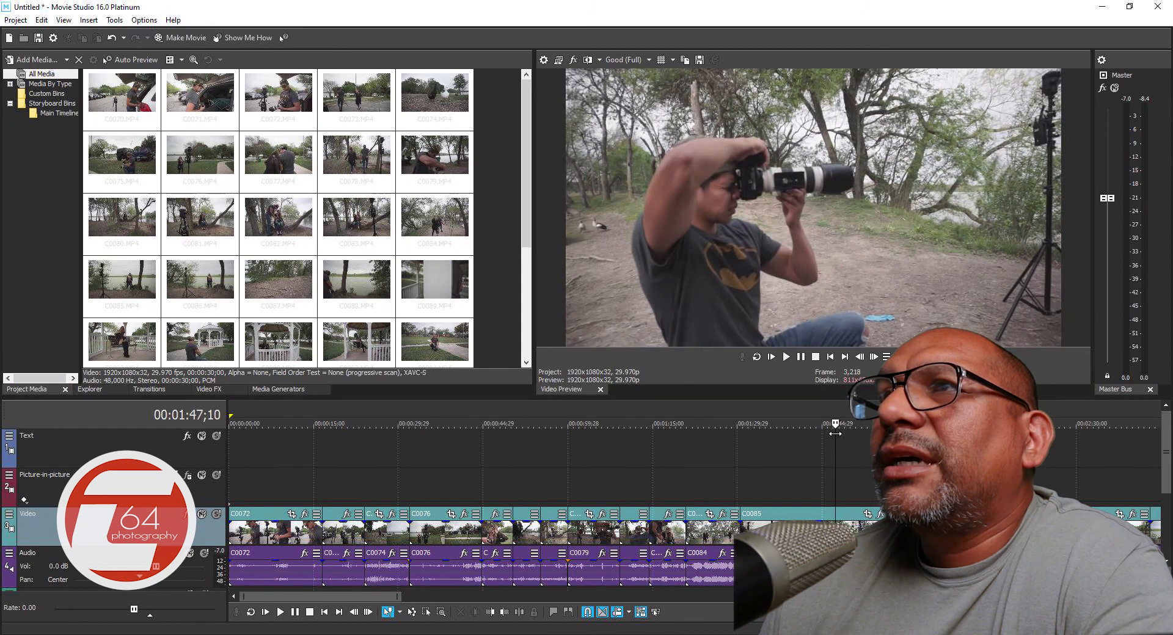
{"action": "left_click", "coordinate": [835, 513]}
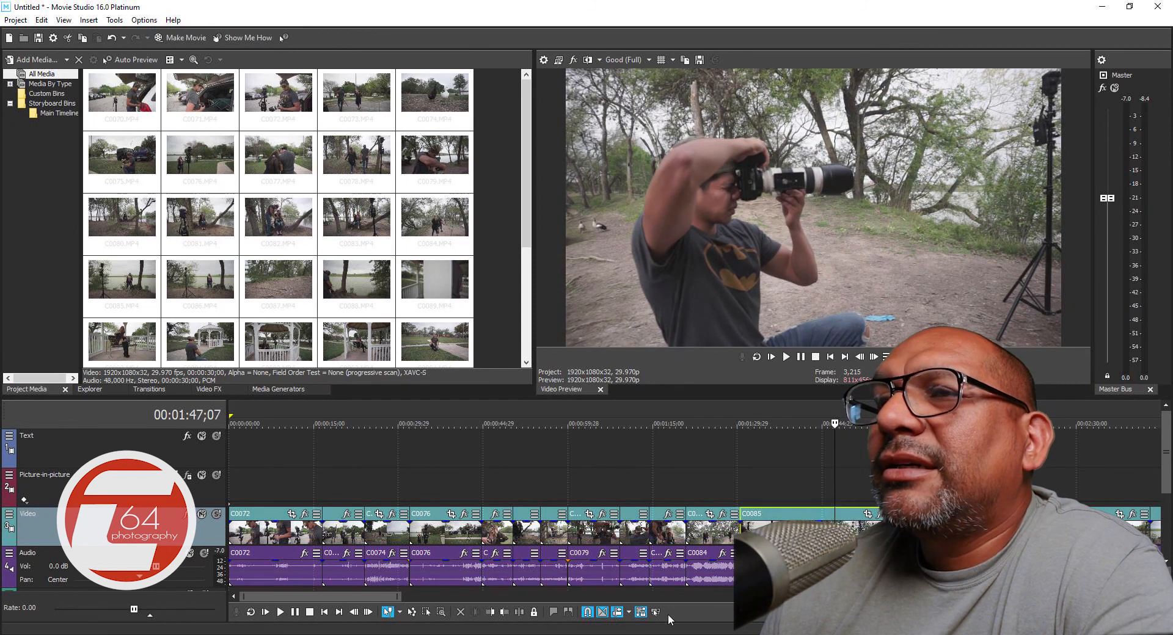
{"action": "left_click", "coordinate": [489, 613]}
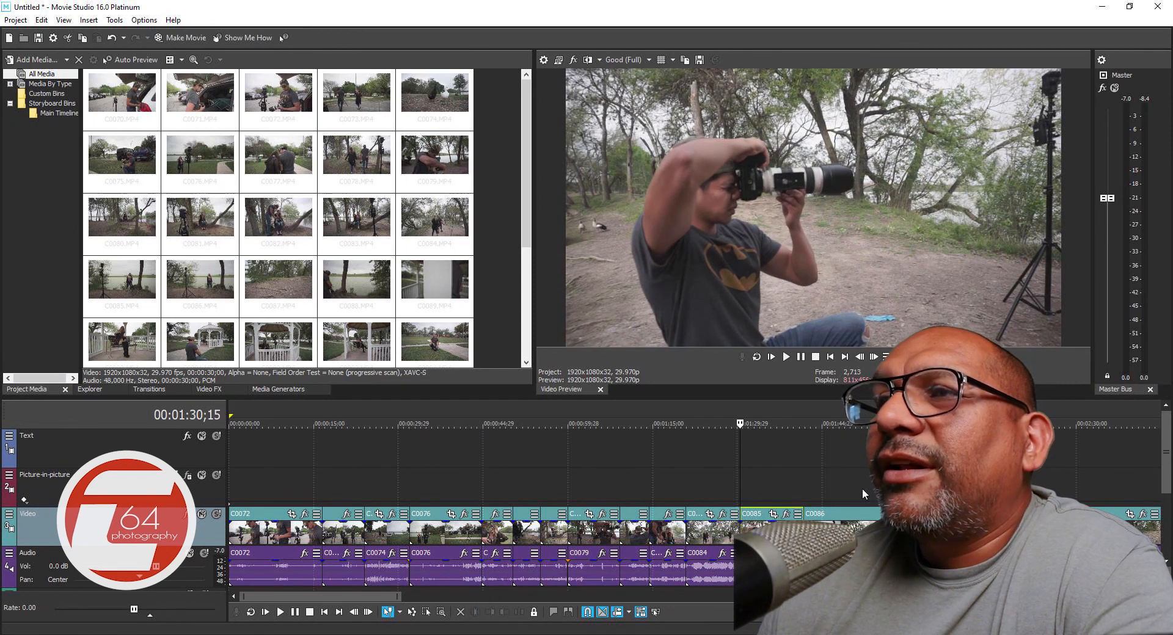
{"action": "left_click_drag", "start_coordinate": [740, 423], "coordinate": [777, 424]}
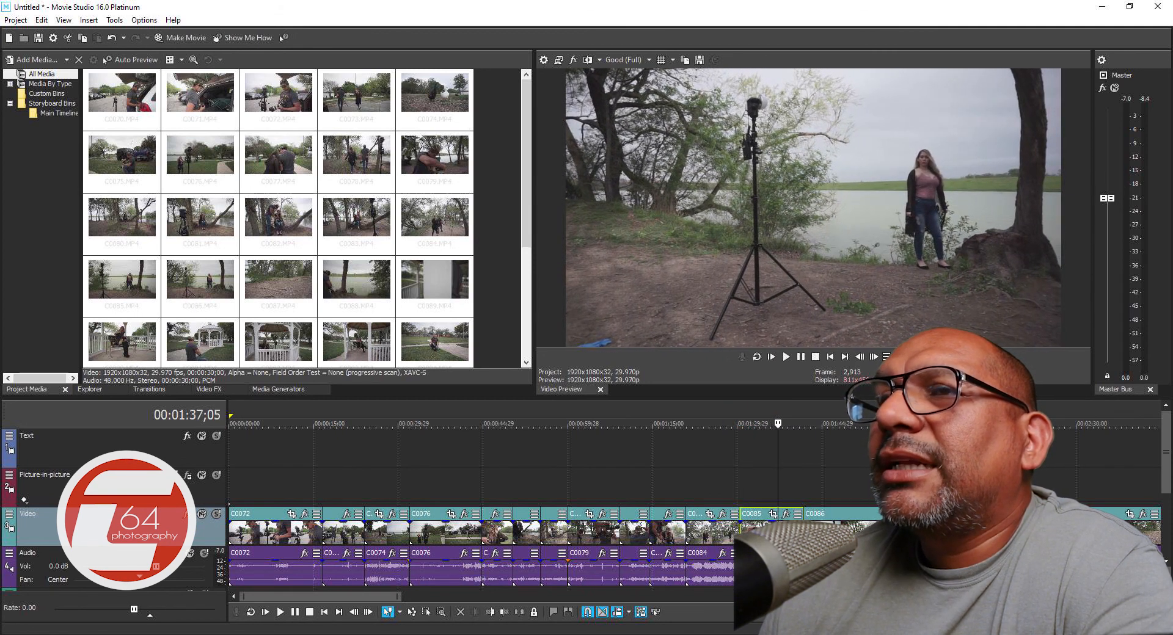
{"action": "left_click", "coordinate": [505, 613]}
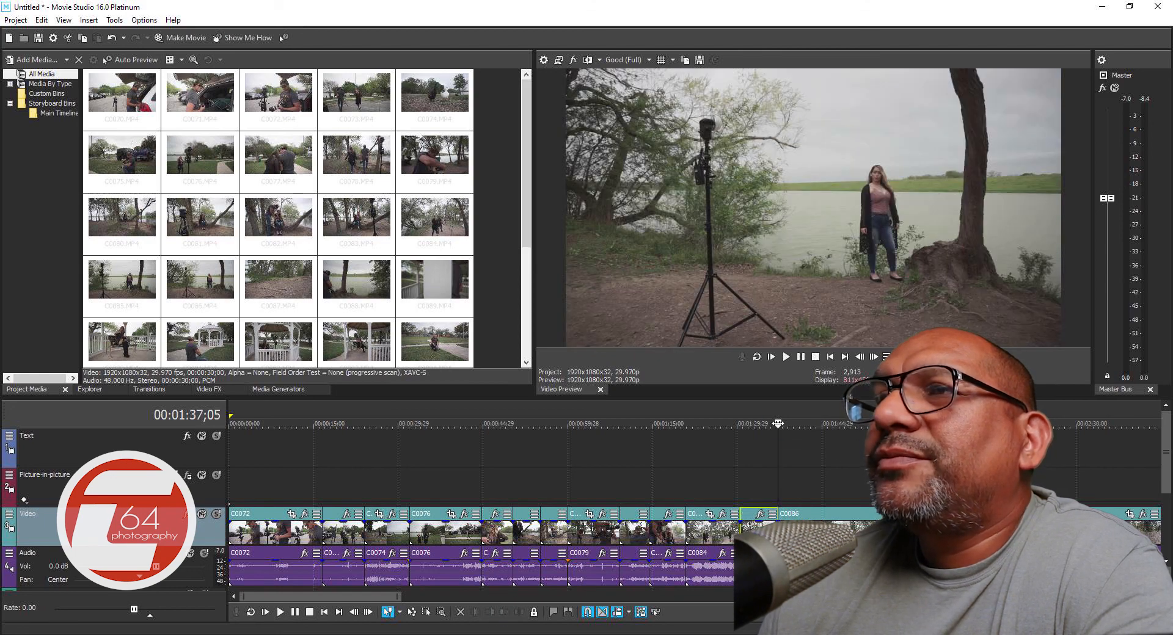
Scrub through clip C0086 and trim its end at 00:01:56;03.
{"action": "left_click_drag", "start_coordinate": [778, 424], "coordinate": [896, 423]}
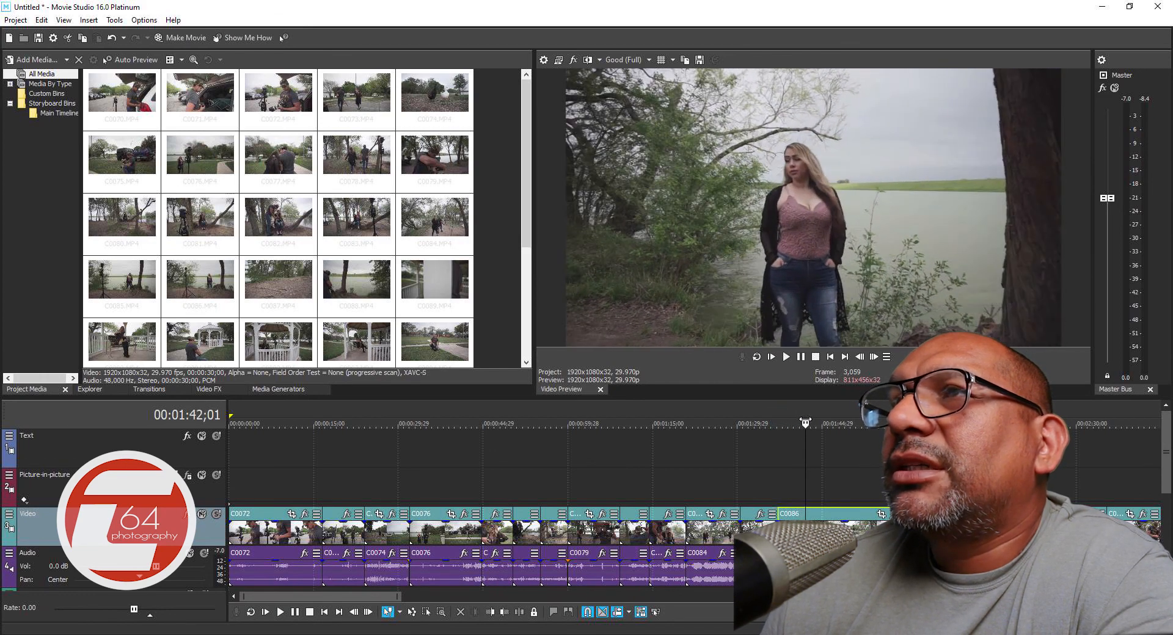
{"action": "left_click_drag", "start_coordinate": [817, 418], "coordinate": [886, 409]}
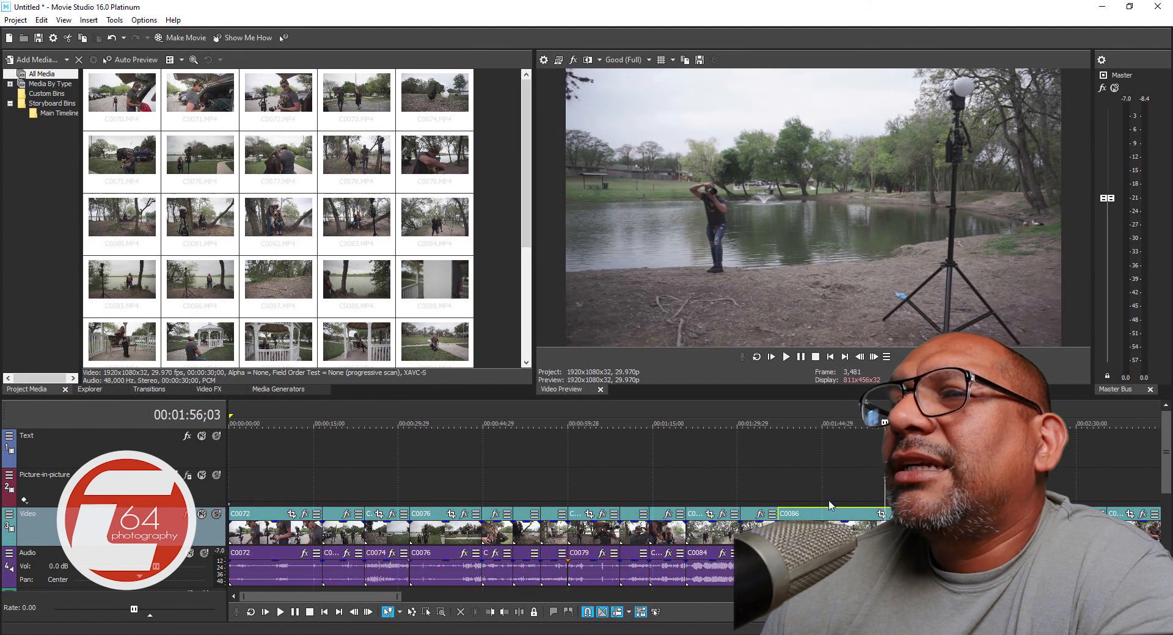
{"action": "left_click", "coordinate": [499, 614]}
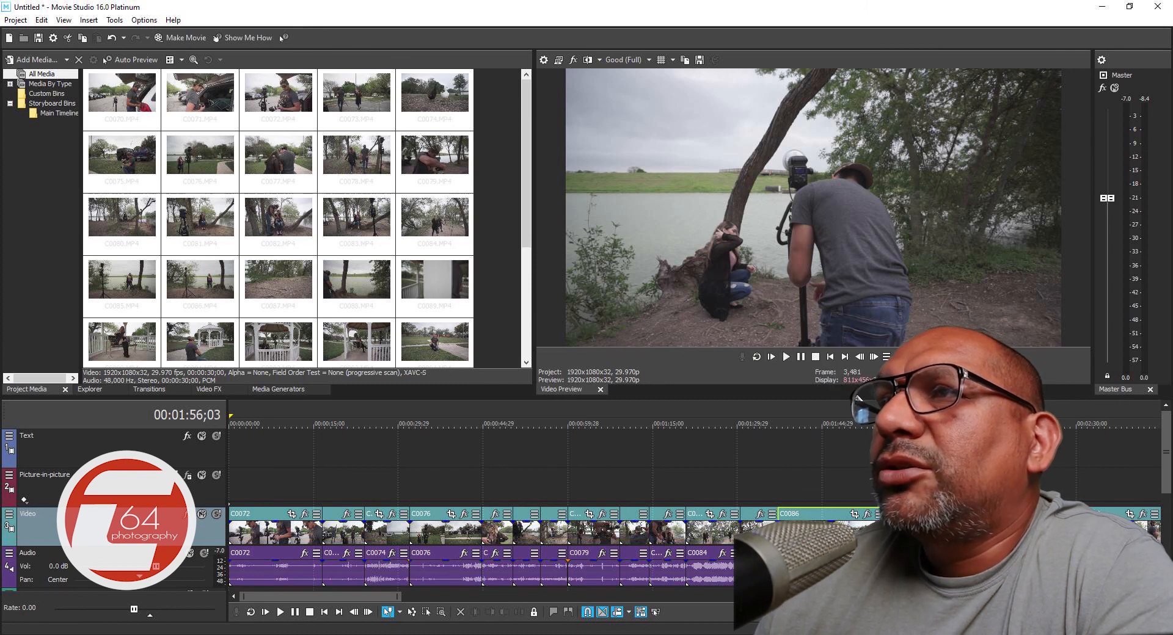
Play and scrub through clip C0087 and delete it from the timeline.
{"action": "left_click", "coordinate": [787, 358]}
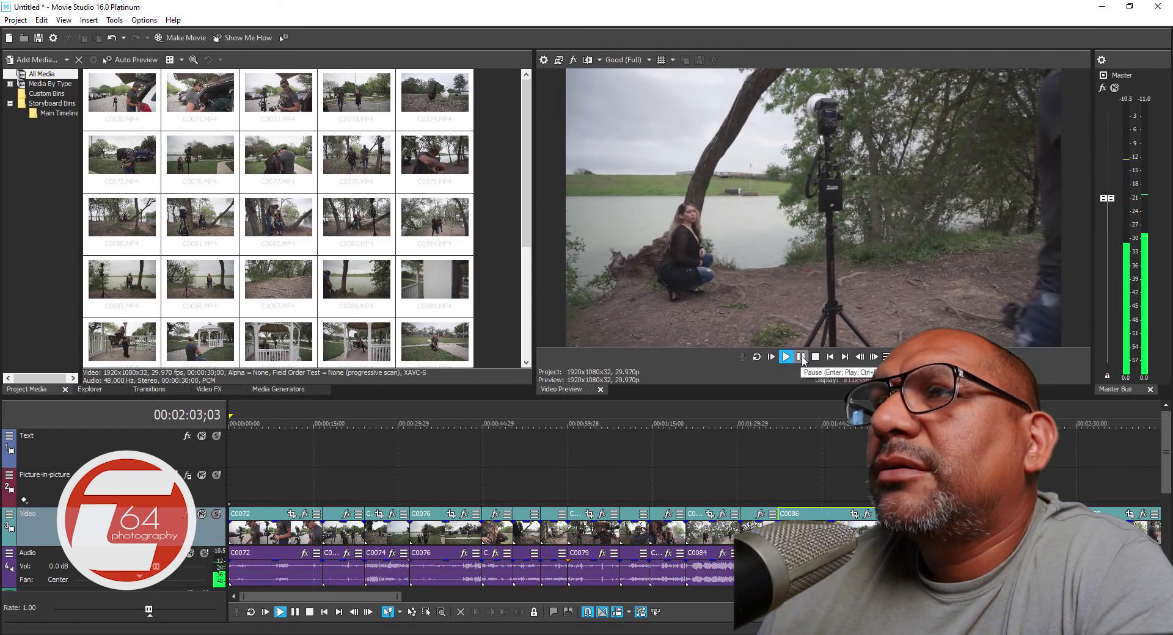
{"action": "left_click", "coordinate": [802, 358]}
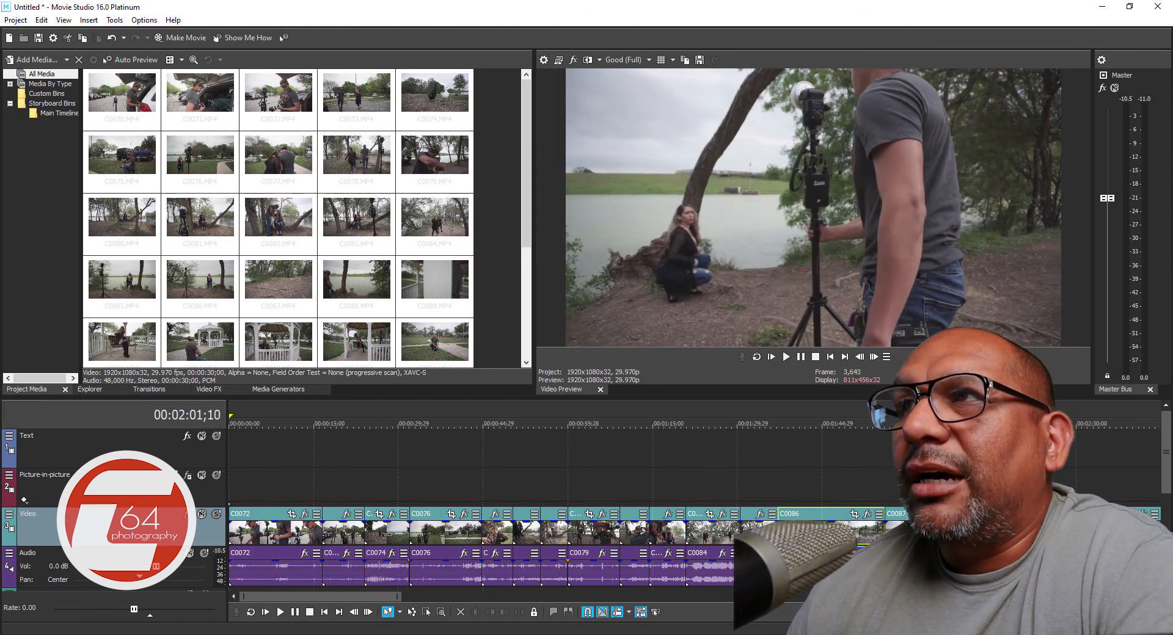
{"action": "left_click_drag", "start_coordinate": [898, 421], "coordinate": [1049, 437]}
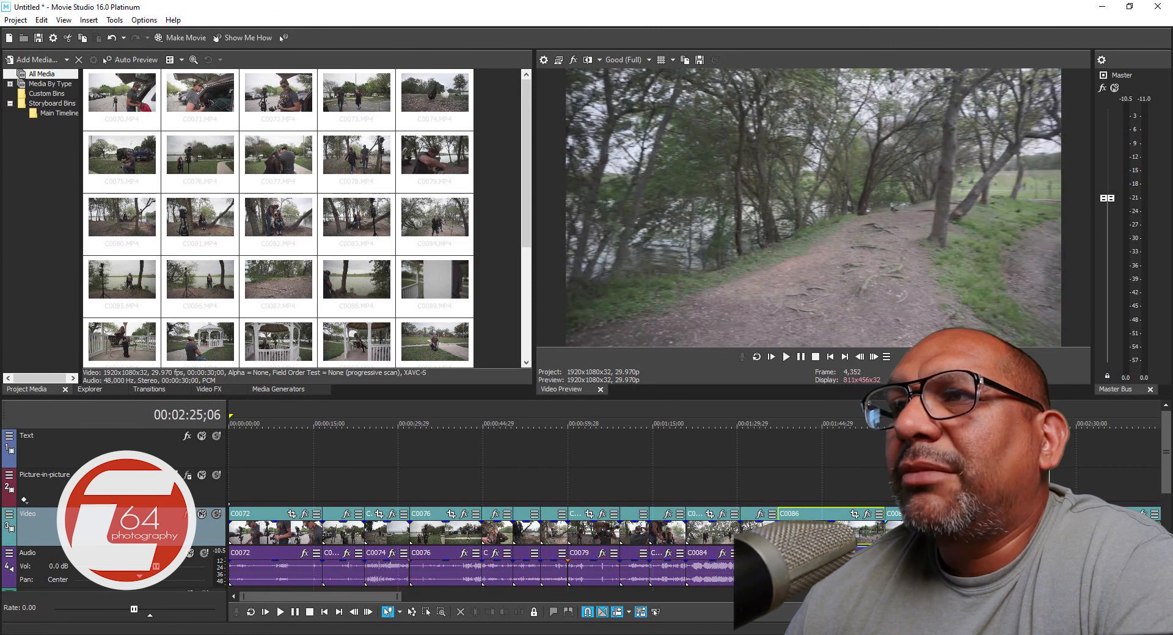
{"action": "right_click", "coordinate": [957, 517]}
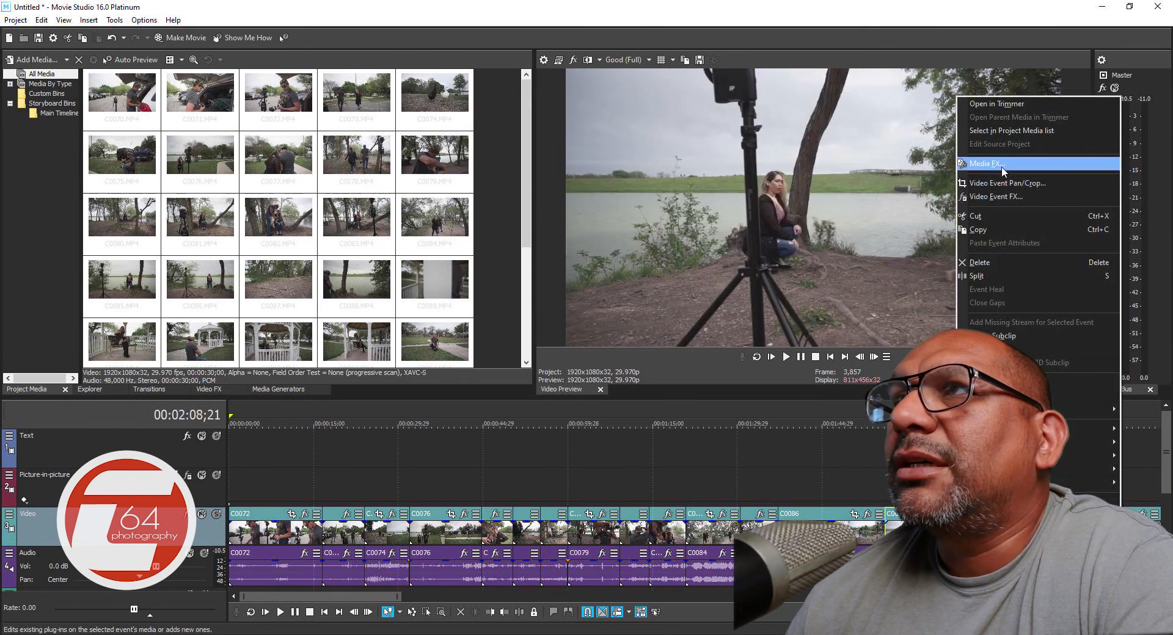
{"action": "left_click", "coordinate": [991, 262]}
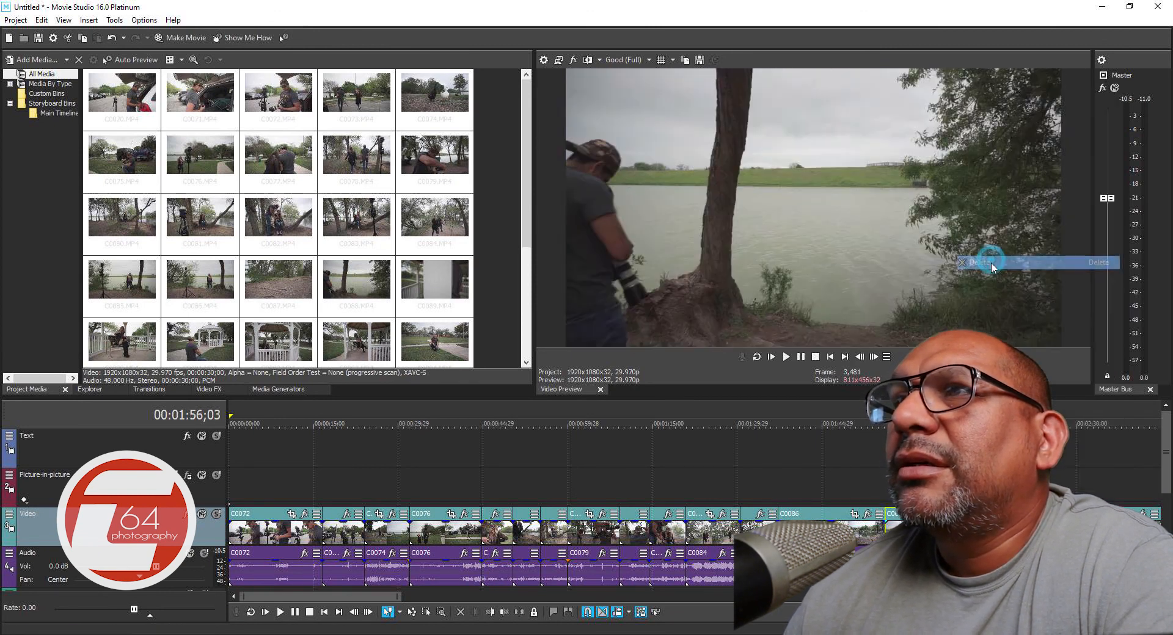
Review the opening of clip C0088 and step the playhead back to the clip's start at 00:01:56;03.
{"action": "left_click", "coordinate": [920, 526]}
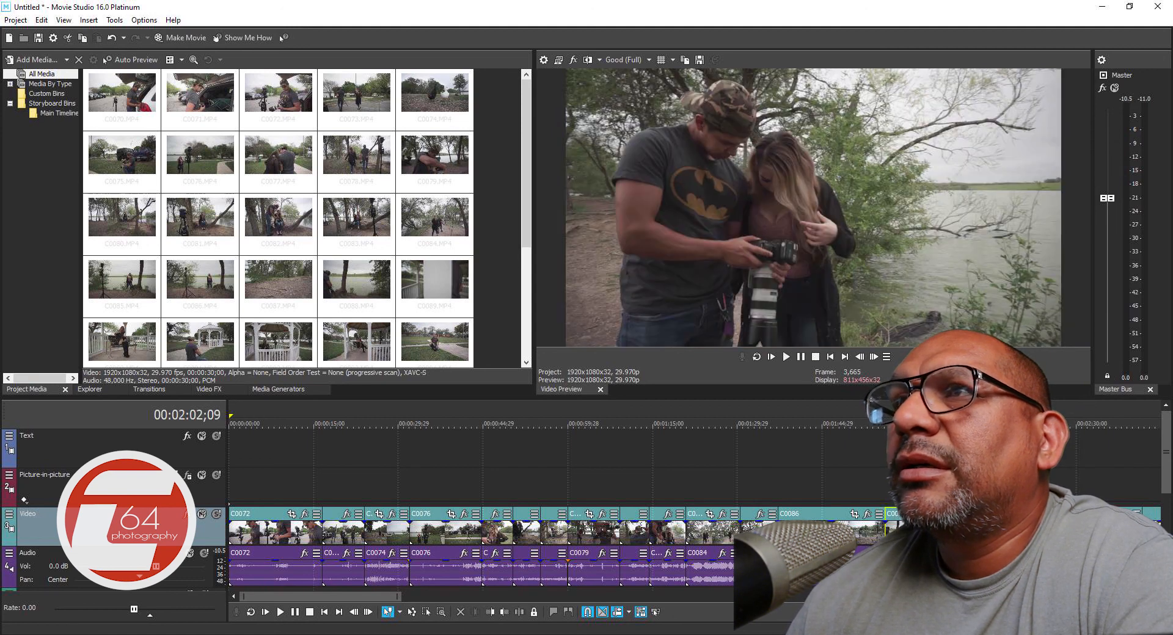
{"action": "left_click_drag", "start_coordinate": [919, 423], "coordinate": [885, 423]}
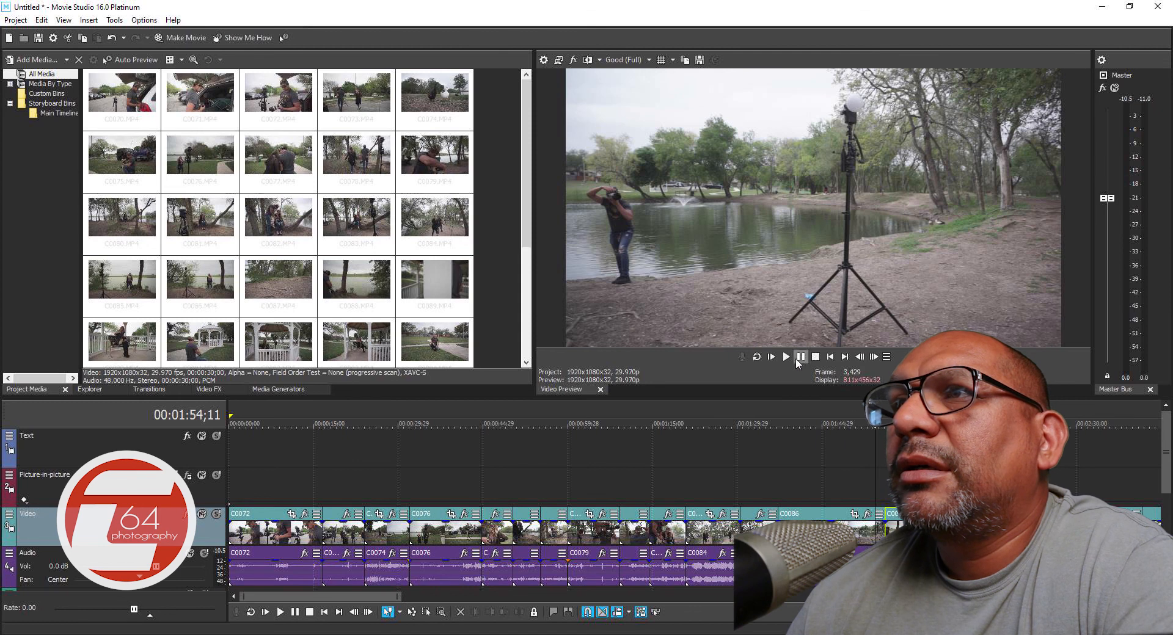
{"action": "left_click", "coordinate": [787, 358]}
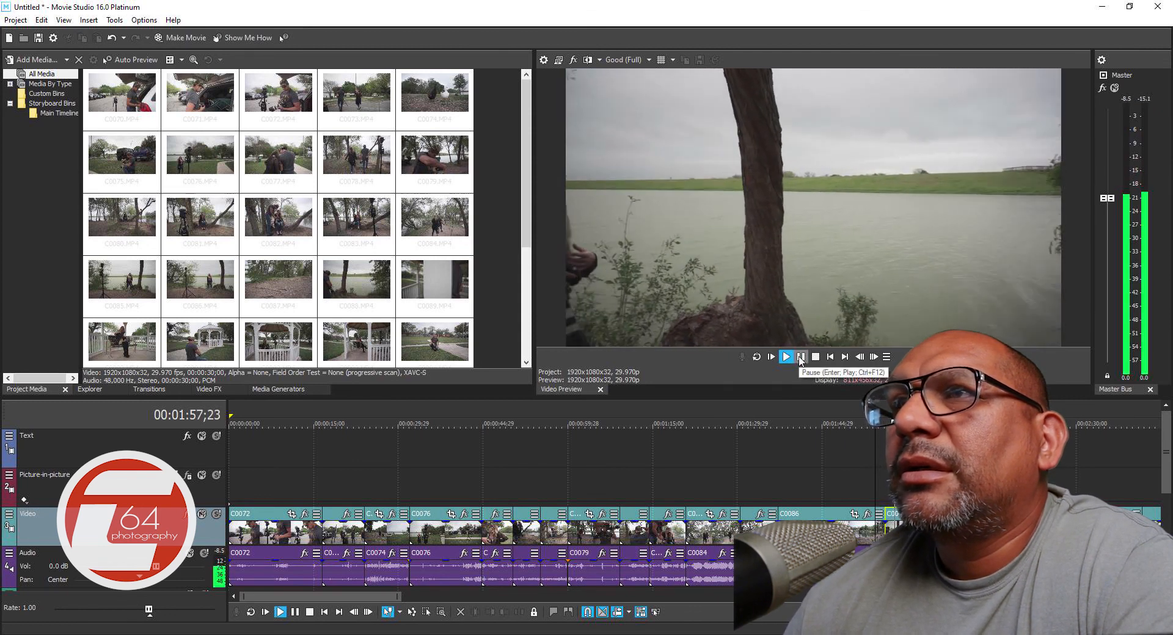
{"action": "left_click", "coordinate": [800, 358]}
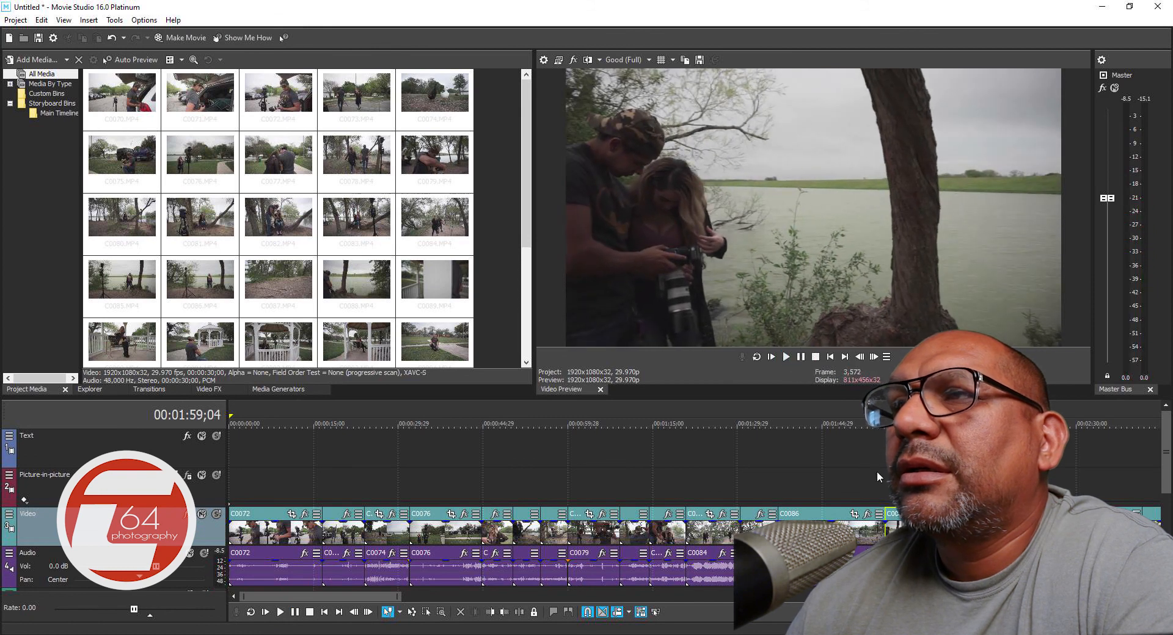
{"action": "key", "text": "Left"}
{"action": "key", "text": "Left"}
{"action": "key", "text": "Left"}
{"action": "key", "text": "Left"}
{"action": "key", "text": "Left"}
{"action": "key", "text": "Left"}
{"action": "key", "text": "Left"}
{"action": "key", "text": "Left"}
{"action": "key", "text": "Left"}
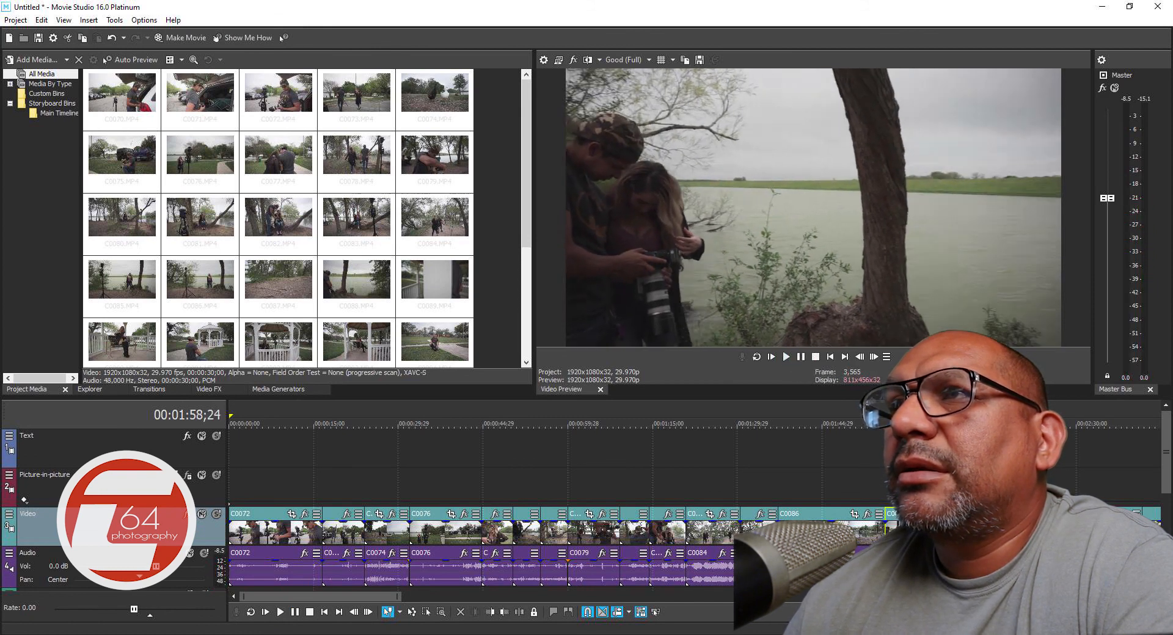
{"action": "key", "text": "Left"}
{"action": "key", "text": "Left"}
{"action": "key", "text": "Left"}
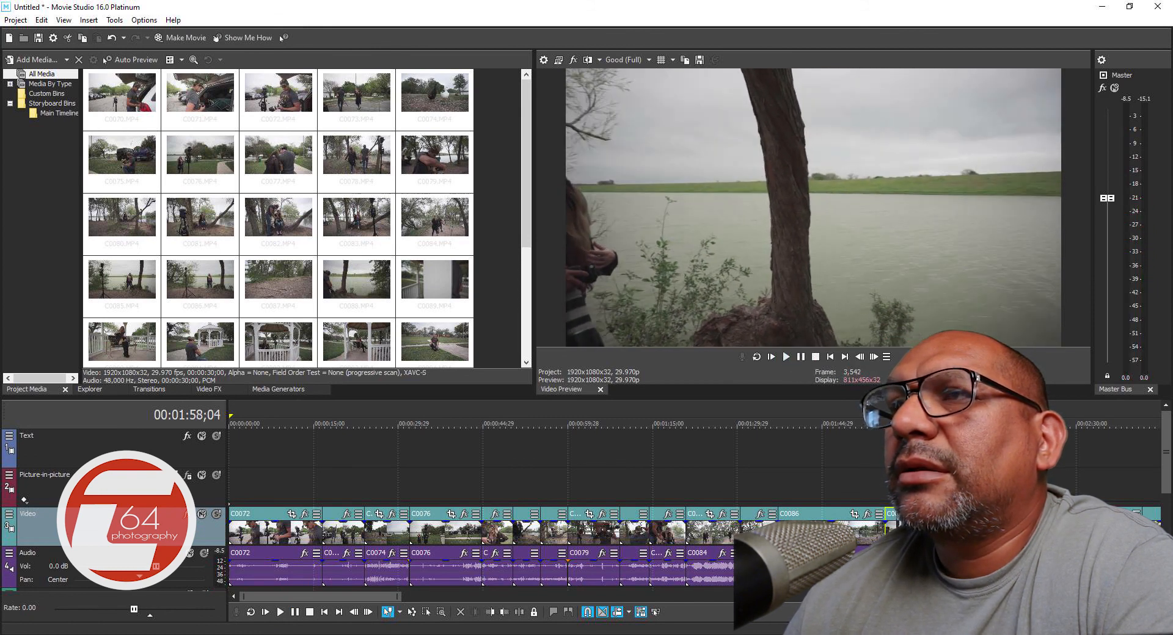
{"action": "key", "text": "Left"}
{"action": "key", "text": "Left"}
{"action": "key", "text": "Left"}
{"action": "key", "text": "Left"}
{"action": "key", "text": "Left"}
{"action": "key", "text": "Left"}
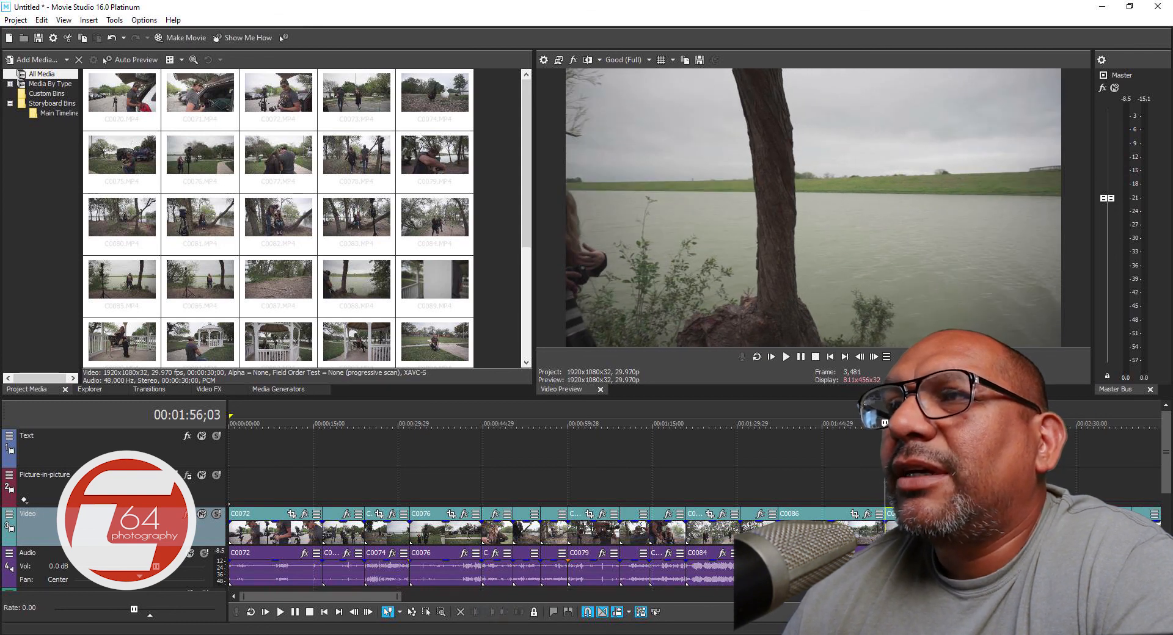
Play through clip C0088 and trim its end at 00:02:07;02.
{"action": "left_click", "coordinate": [786, 356]}
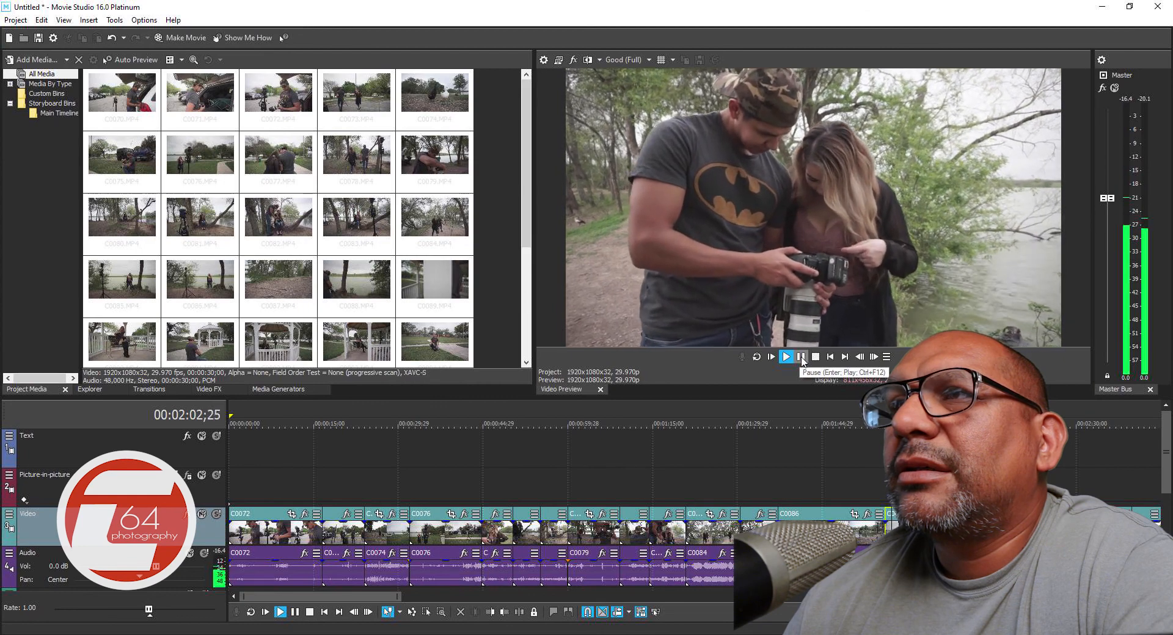
{"action": "left_click", "coordinate": [801, 358]}
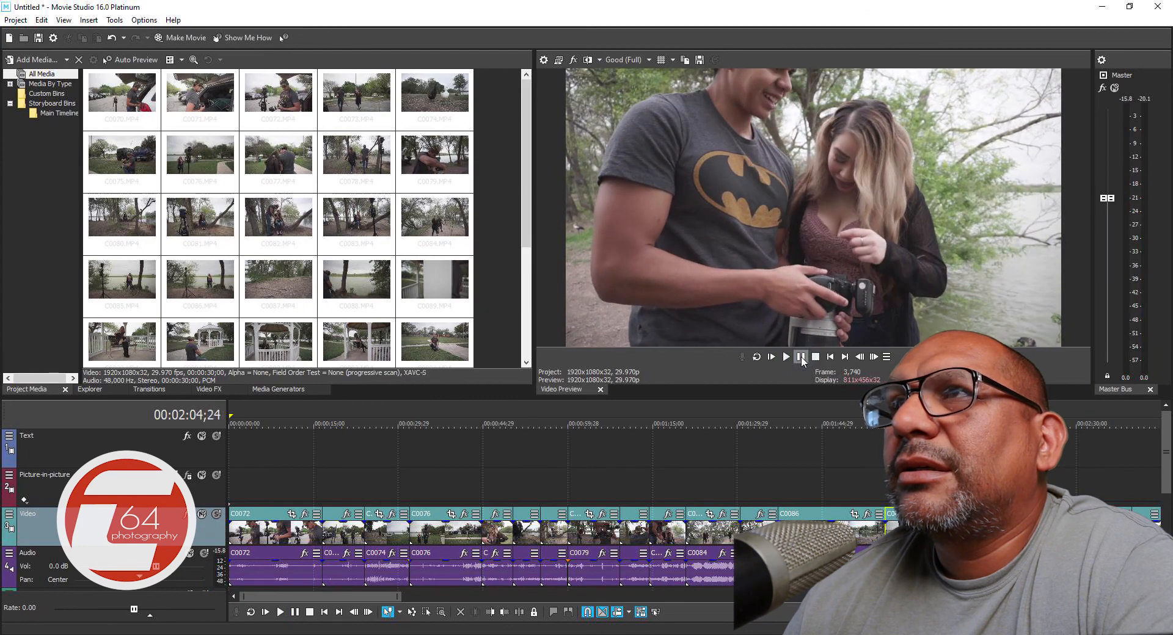
{"action": "left_click", "coordinate": [801, 357]}
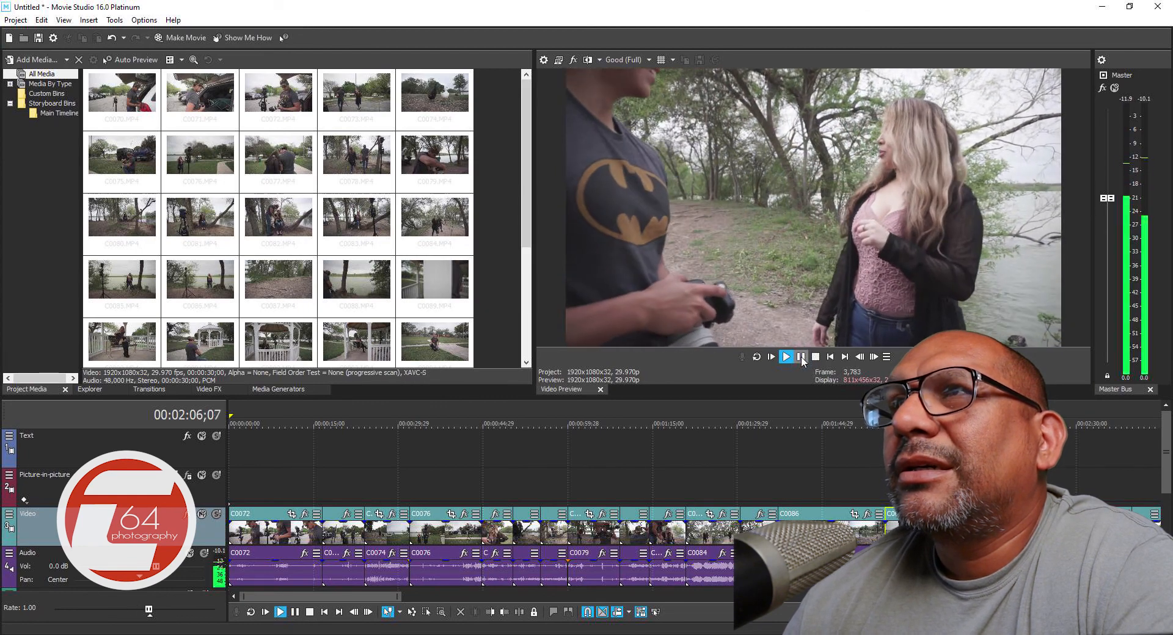
{"action": "left_click", "coordinate": [801, 358]}
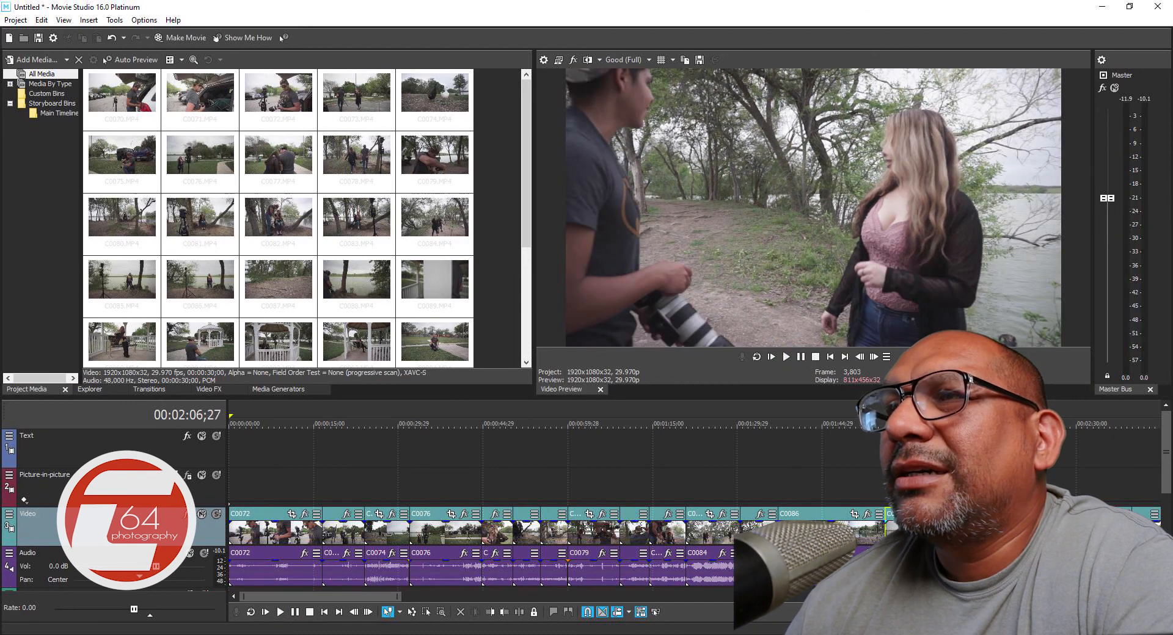
{"action": "left_click", "coordinate": [947, 532]}
{"action": "left_click", "coordinate": [586, 616]}
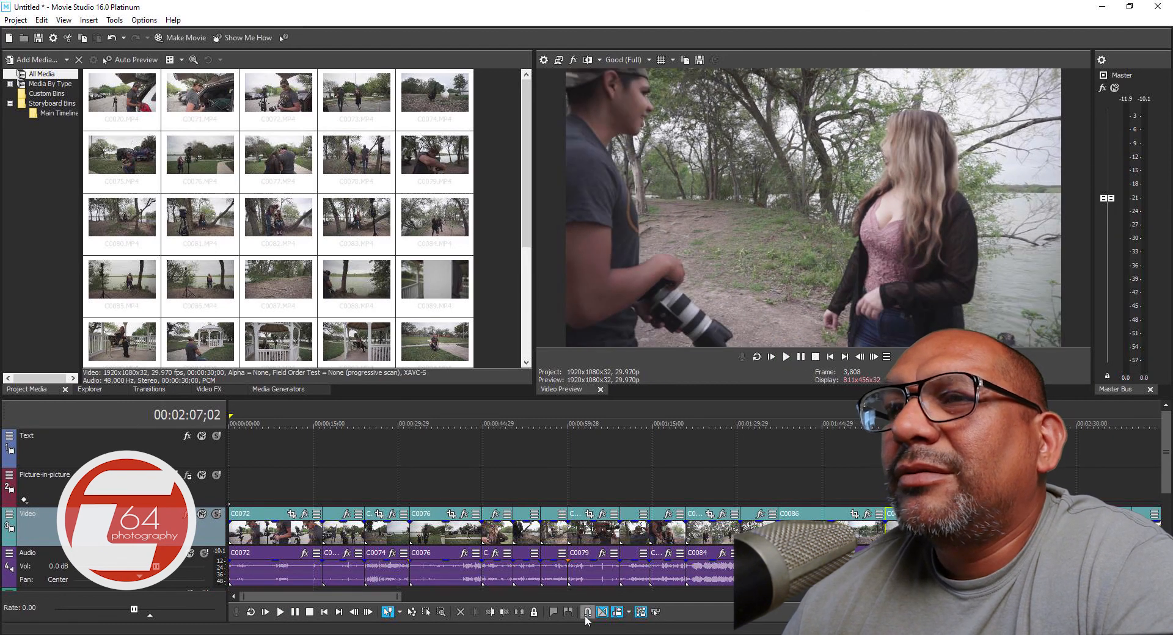
{"action": "left_click", "coordinate": [510, 615]}
Play through the gazebo clip that follows C0088 and trim its end at 00:02:14;28.
{"action": "left_click", "coordinate": [992, 533]}
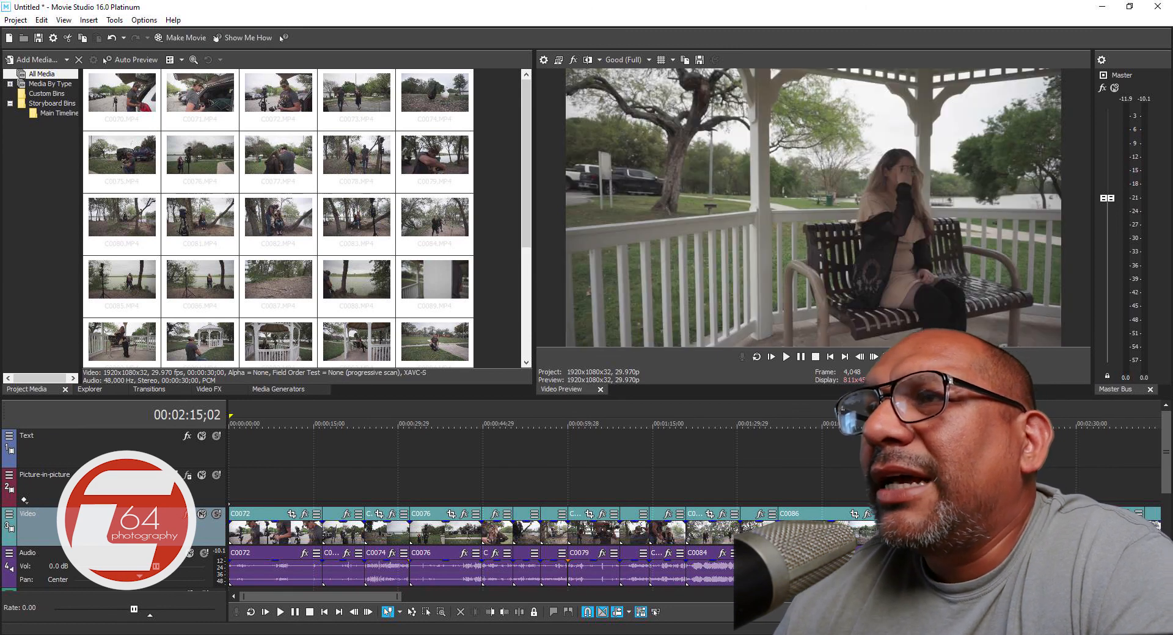
{"action": "left_click_drag", "start_coordinate": [992, 418], "coordinate": [939, 418]}
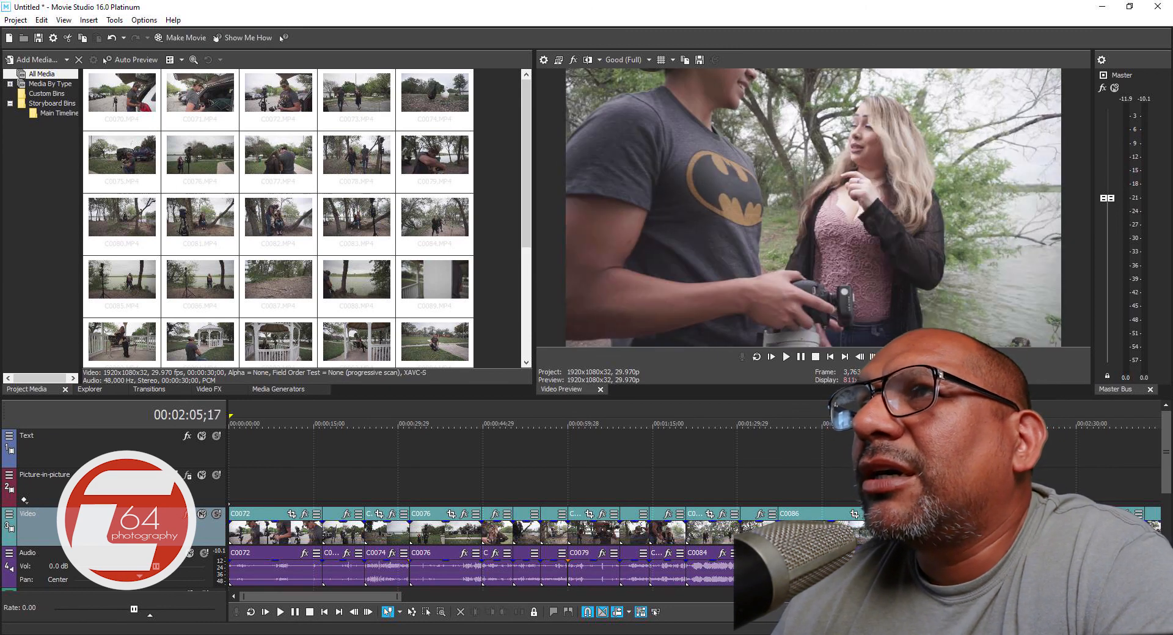
{"action": "left_click", "coordinate": [787, 358]}
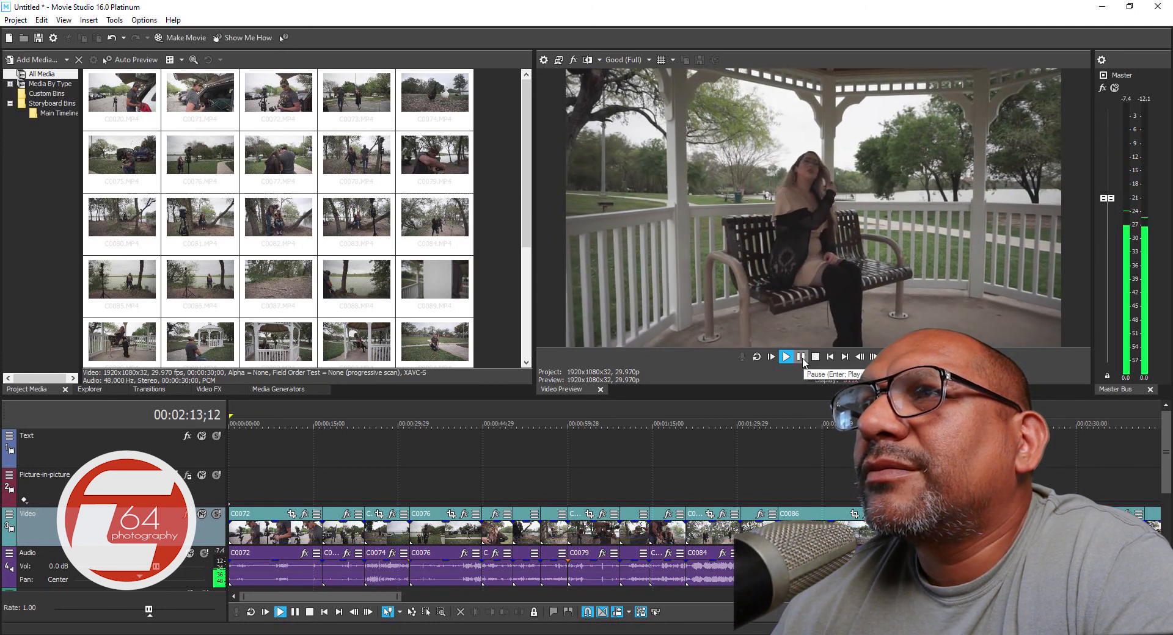
{"action": "left_click", "coordinate": [801, 360]}
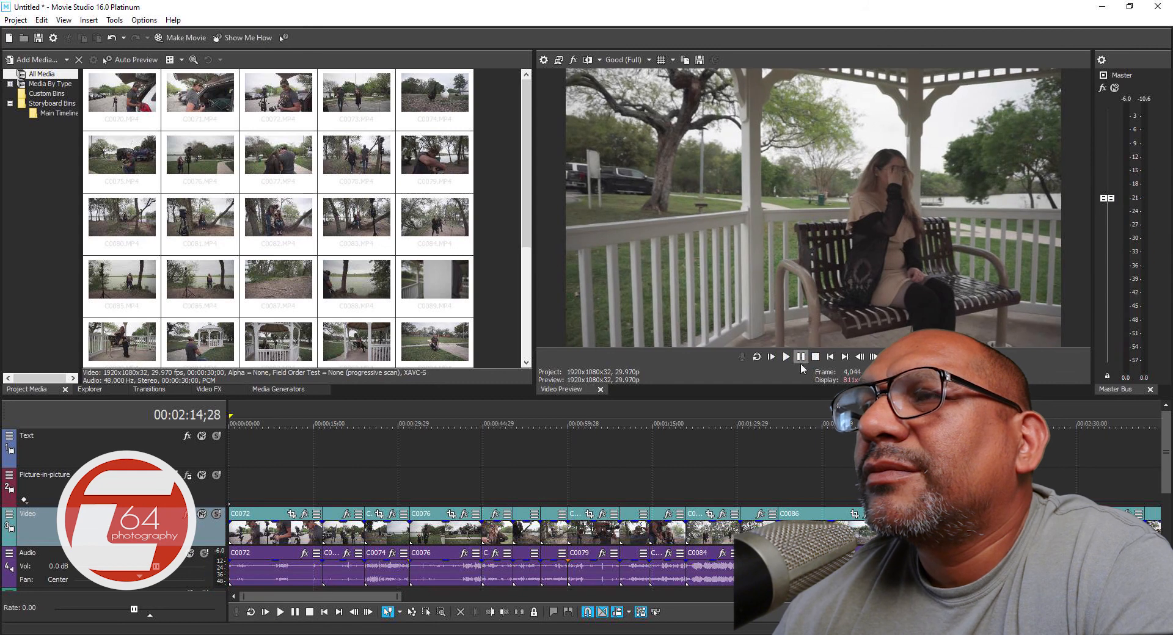
{"action": "left_click", "coordinate": [504, 613]}
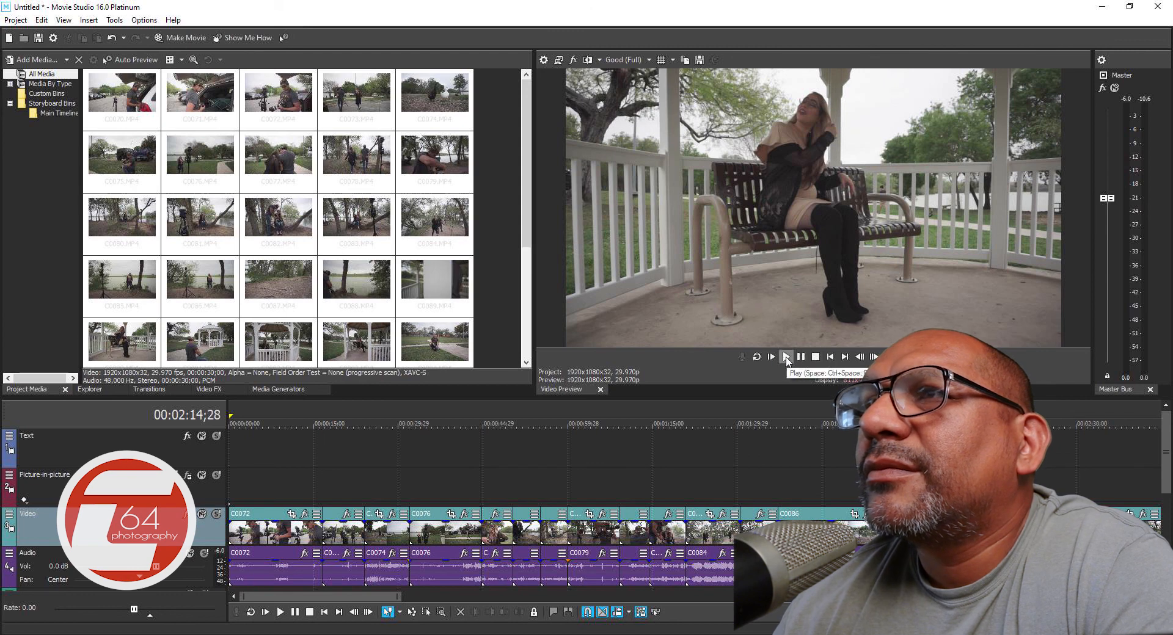
Play through the following clip of the woman on the gazebo bench and delete it from the timeline.
{"action": "left_click", "coordinate": [787, 359]}
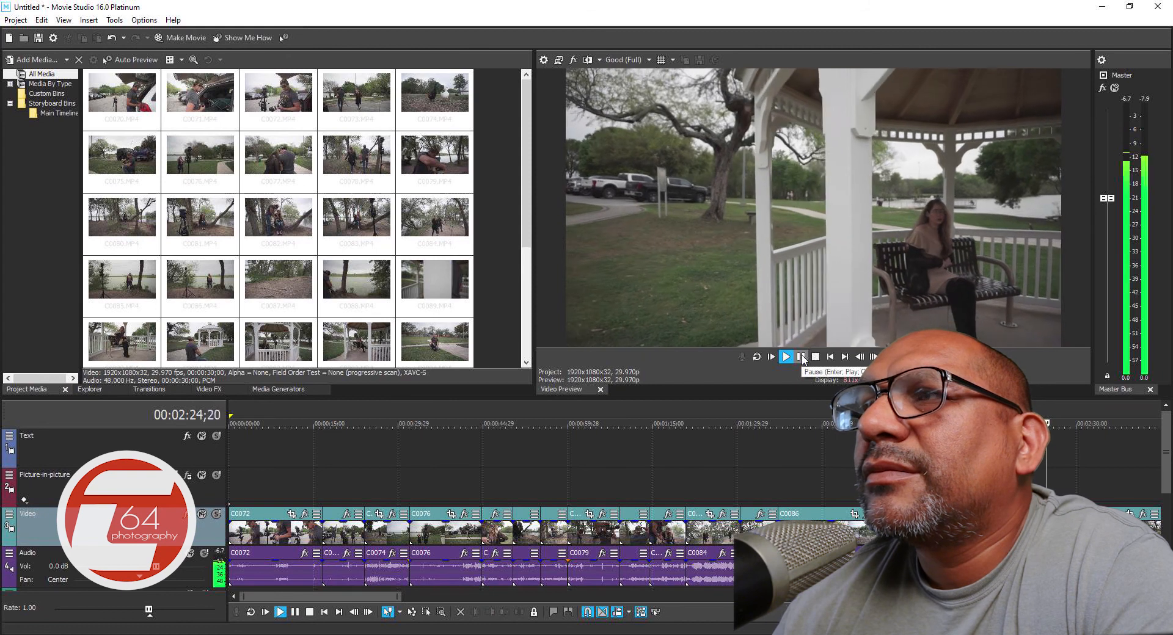
{"action": "left_click", "coordinate": [801, 357]}
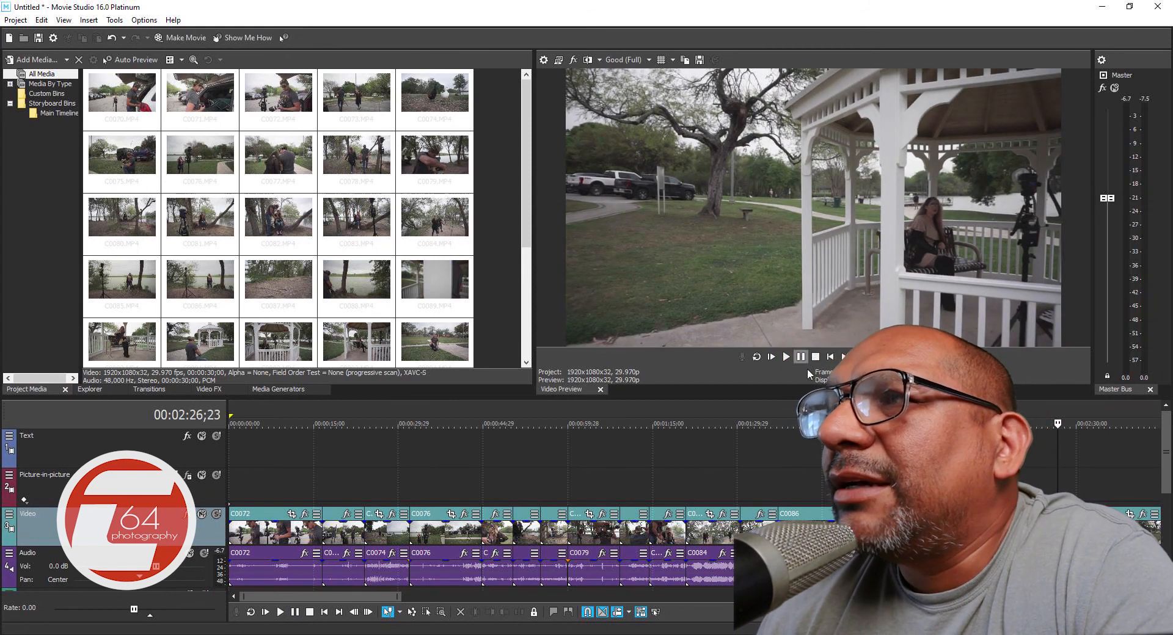
{"action": "left_click", "coordinate": [1018, 516]}
{"action": "right_click", "coordinate": [1019, 516]}
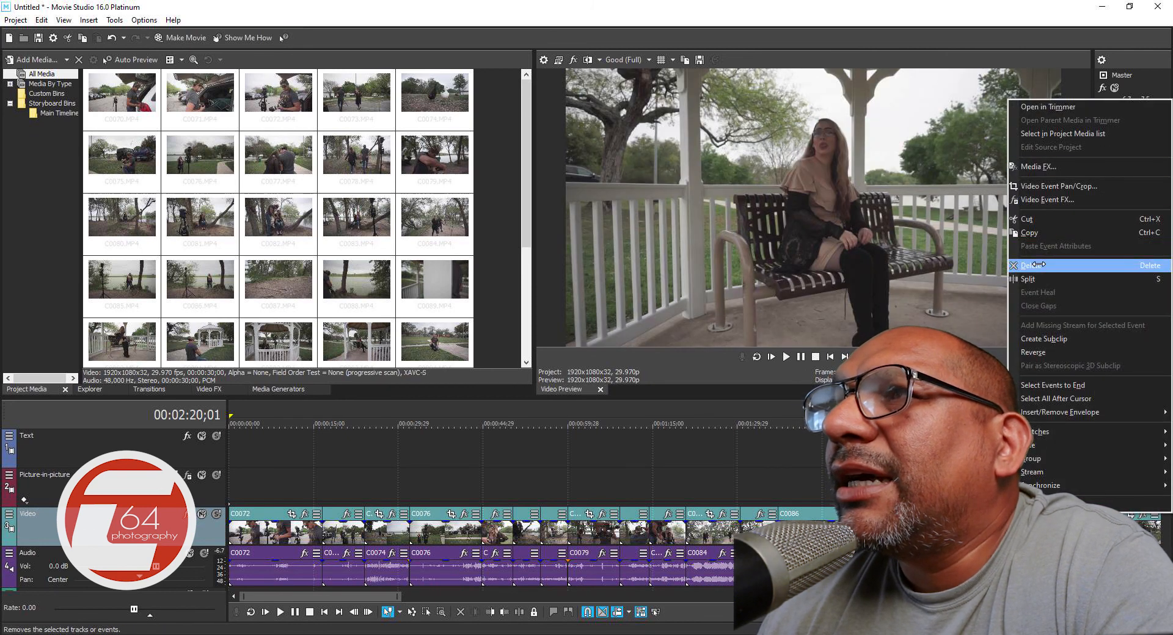
{"action": "left_click", "coordinate": [1032, 266]}
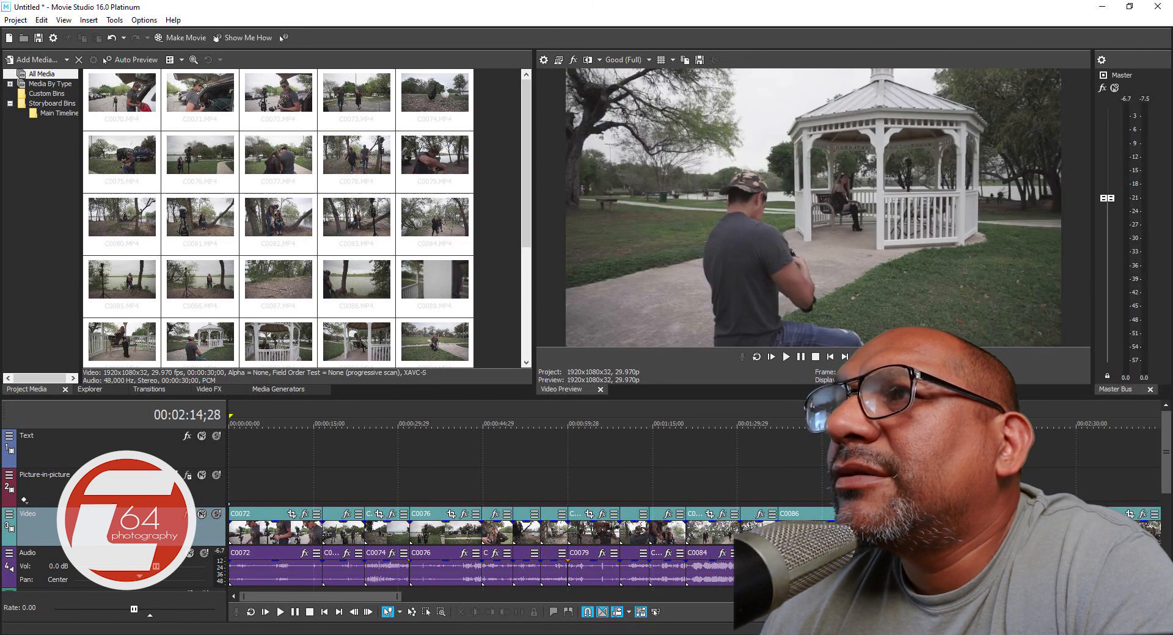
Scrub through the clip of the photographer kneeling in front of the gazebo and delete it from the timeline.
{"action": "left_click", "coordinate": [980, 479]}
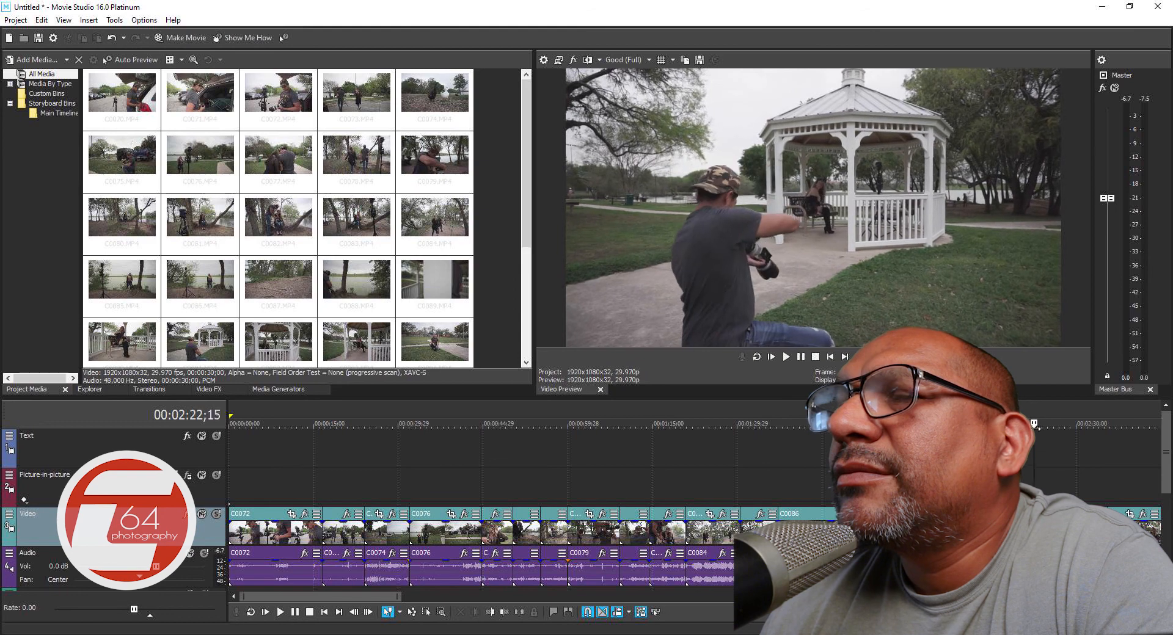
{"action": "left_click_drag", "start_coordinate": [1035, 429], "coordinate": [1116, 440]}
{"action": "right_click", "coordinate": [1043, 510]}
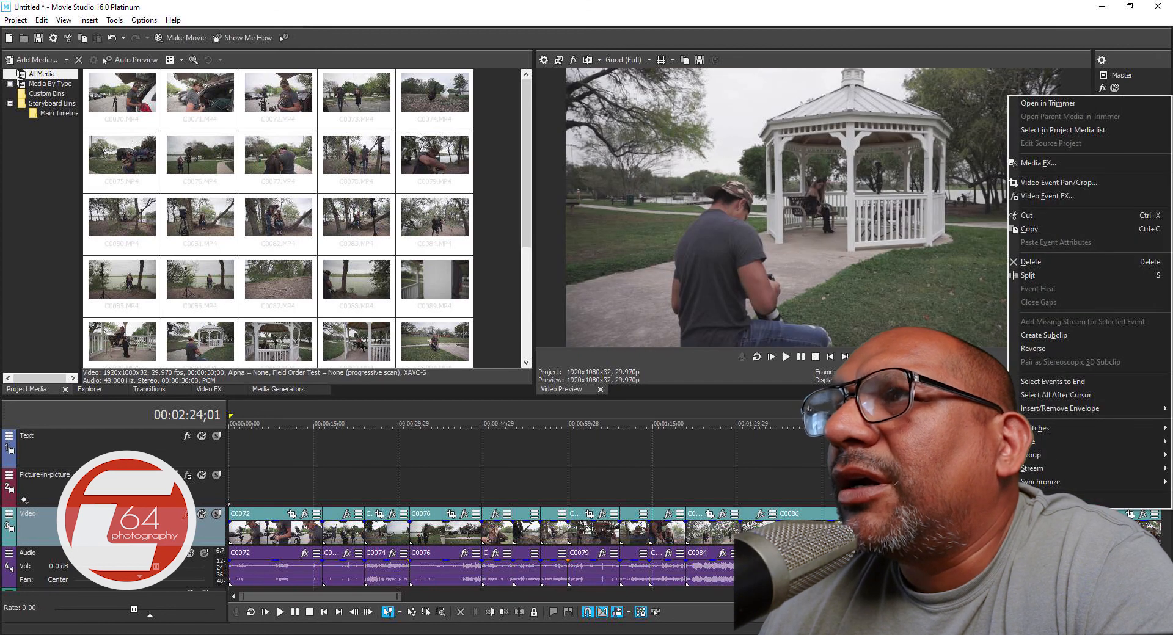
{"action": "left_click", "coordinate": [1048, 262]}
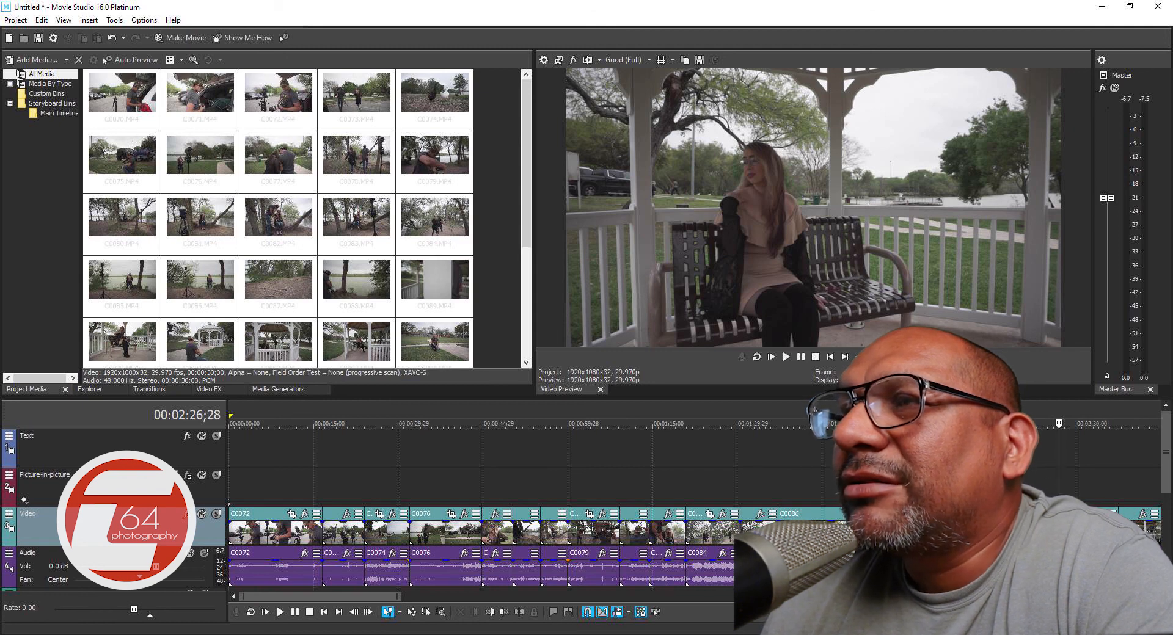
Trim the end of clip C0092 at 00:02:27;05.
{"action": "left_click", "coordinate": [1060, 531]}
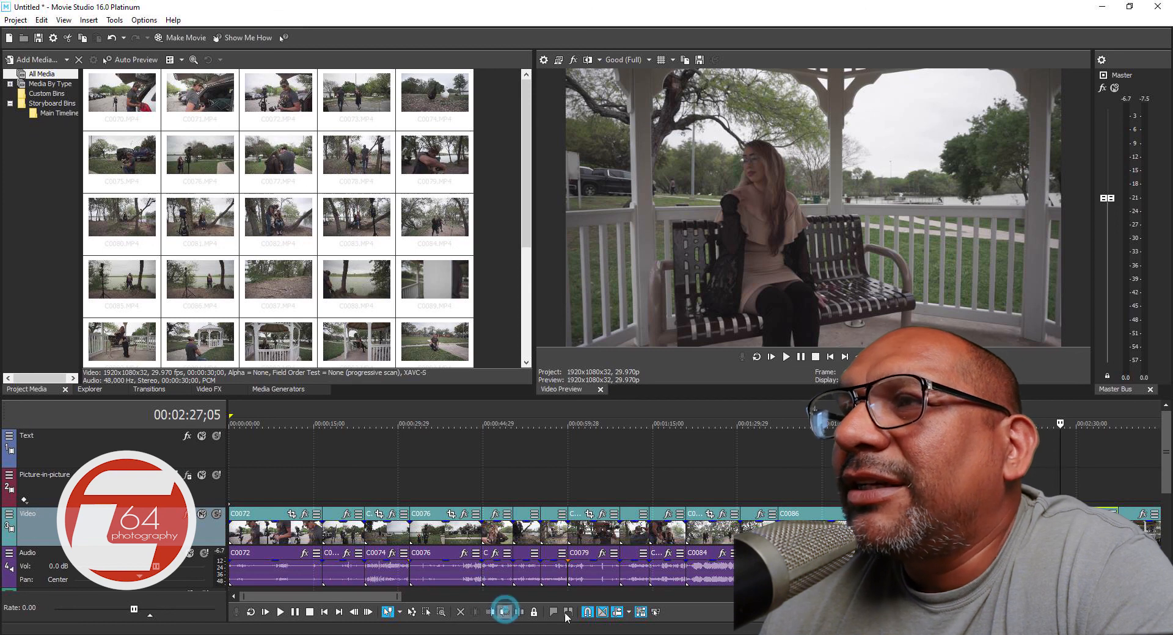
{"action": "left_click", "coordinate": [504, 612]}
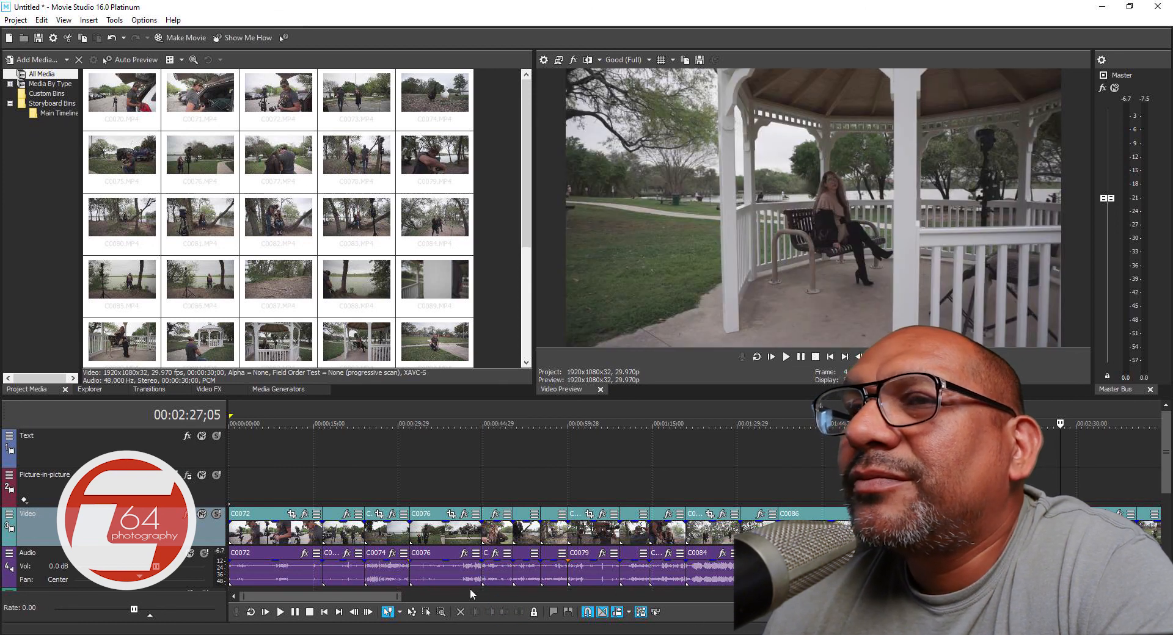
Trim the start of clip C0093 at 00:02:31;19.
{"action": "left_click_drag", "start_coordinate": [392, 596], "coordinate": [486, 595]}
{"action": "left_click_drag", "start_coordinate": [444, 424], "coordinate": [467, 415]}
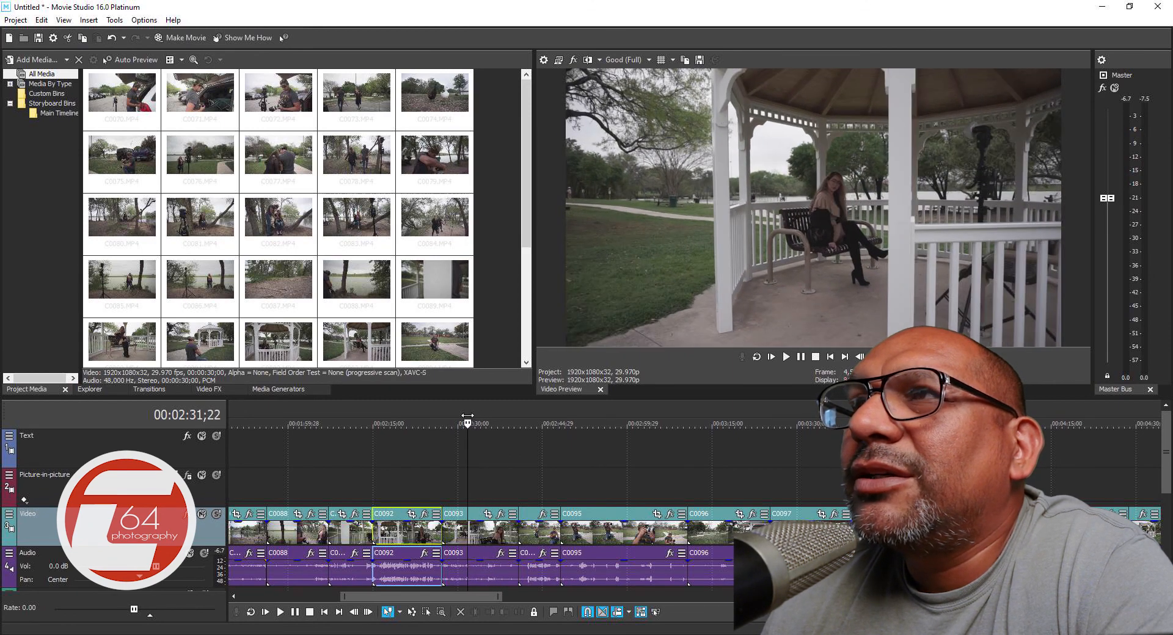
{"action": "left_click", "coordinate": [469, 517]}
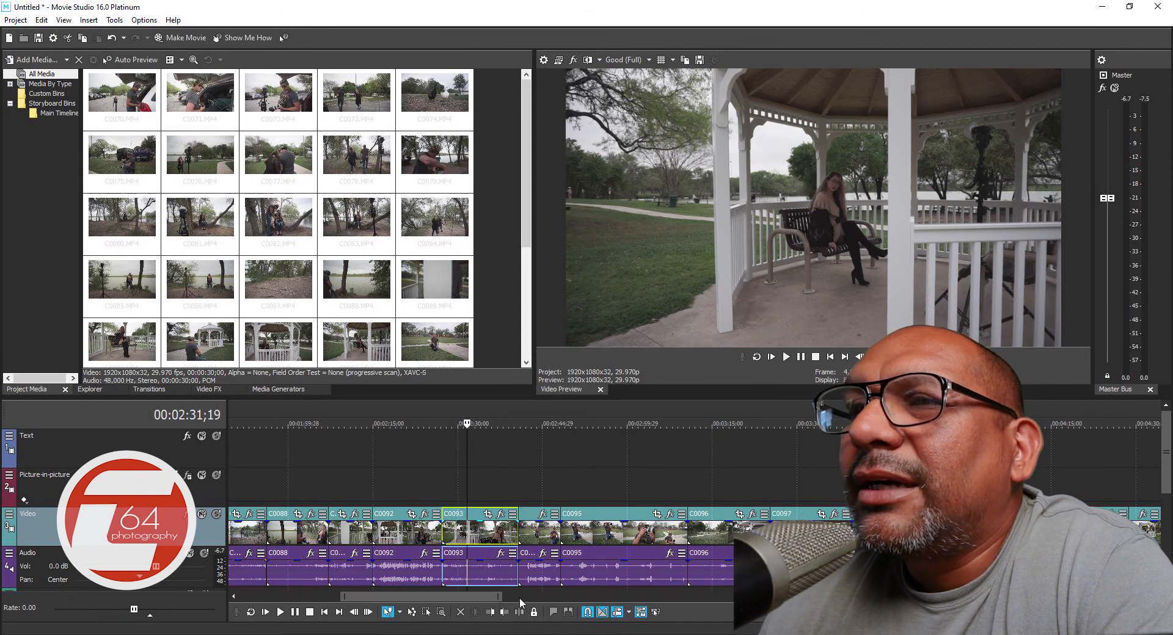
{"action": "left_click", "coordinate": [490, 613]}
Scrub through C0093 and the clips after it, and delete the kneeling photographer clip between C0093 and C0095.
{"action": "left_click_drag", "start_coordinate": [440, 427], "coordinate": [449, 425]}
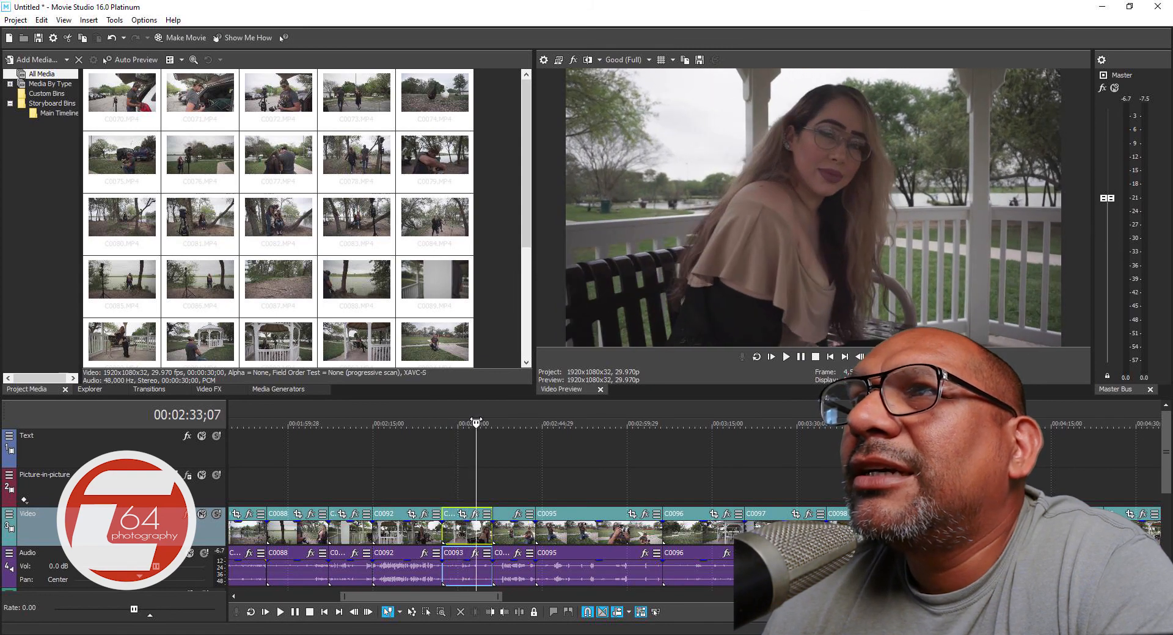
{"action": "left_click_drag", "start_coordinate": [476, 422], "coordinate": [481, 423]}
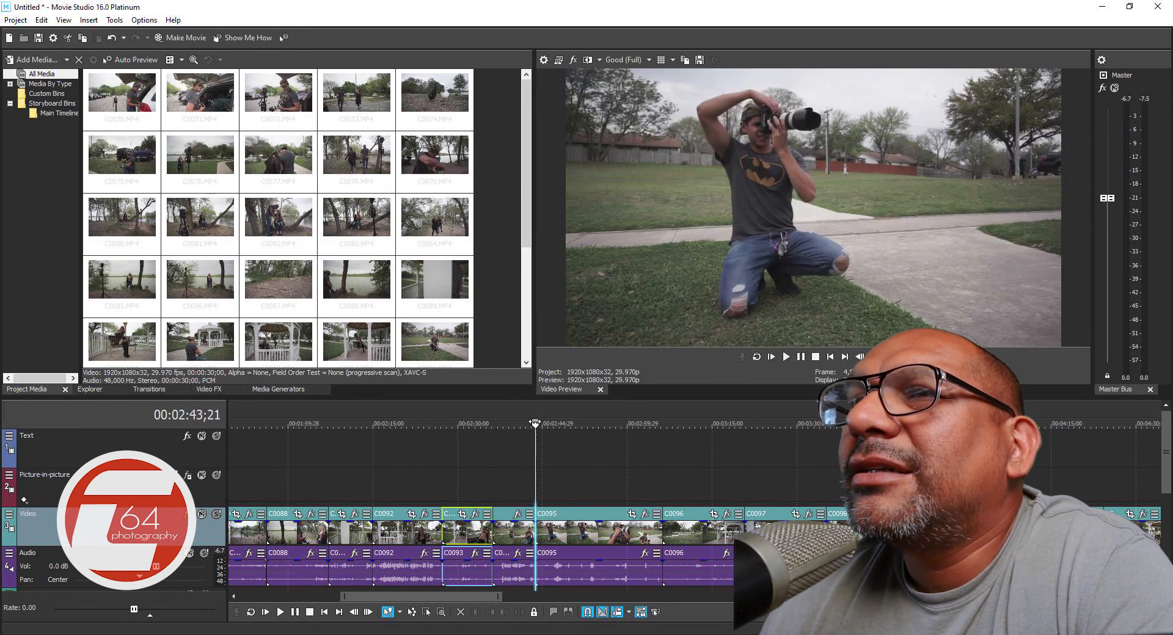
{"action": "left_click_drag", "start_coordinate": [535, 423], "coordinate": [577, 434]}
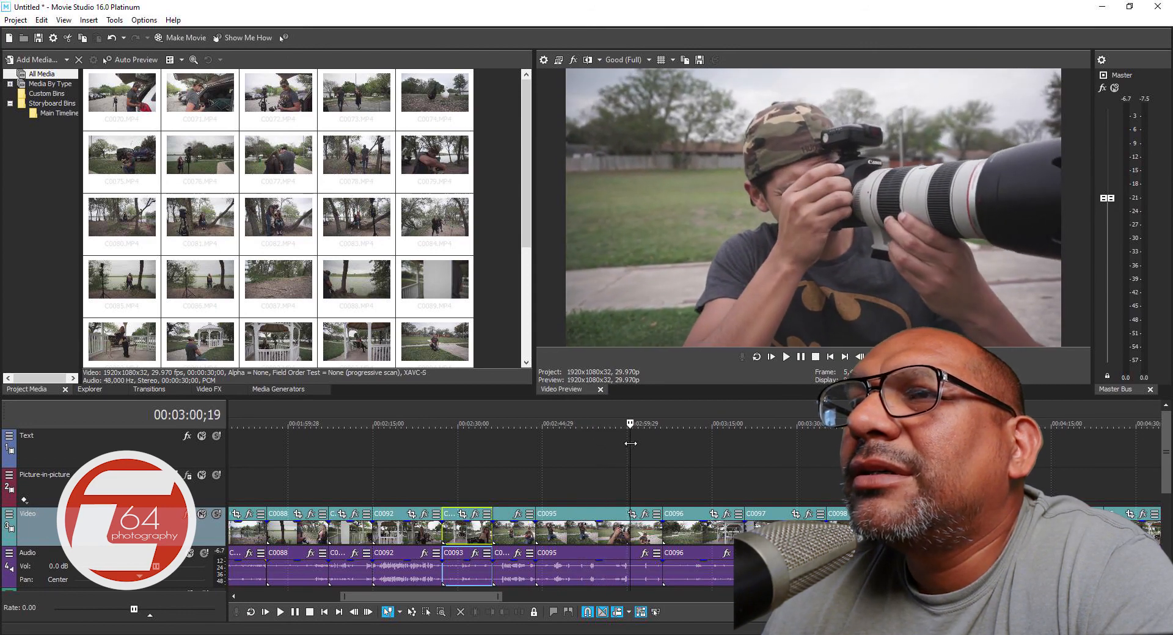
{"action": "left_click_drag", "start_coordinate": [651, 449], "coordinate": [670, 449]}
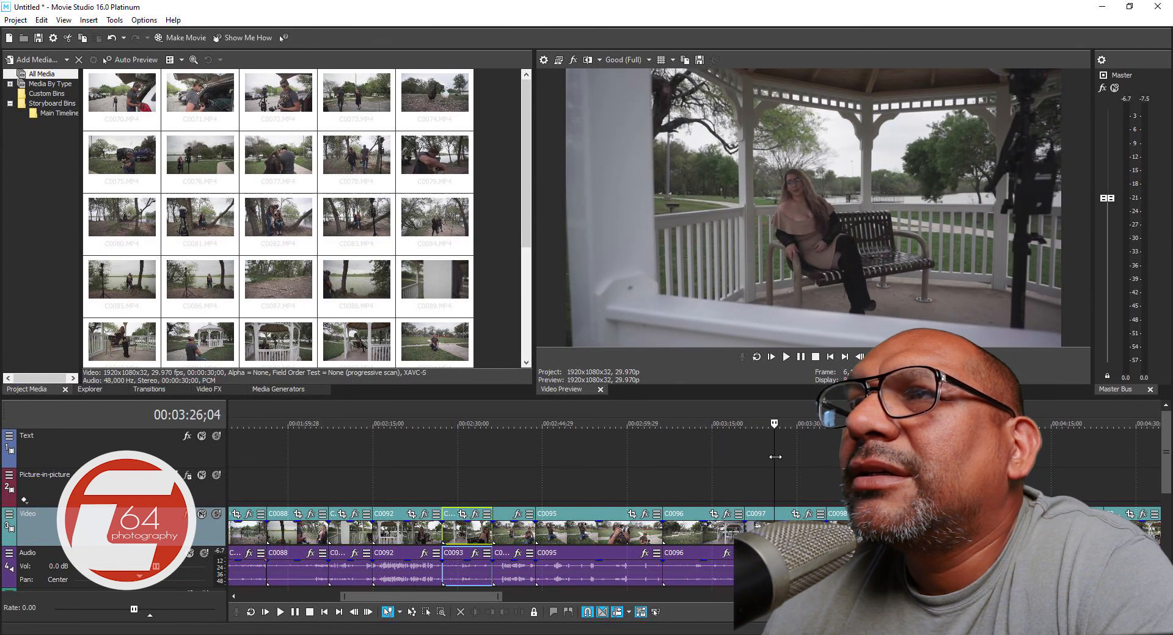
{"action": "left_click_drag", "start_coordinate": [712, 465], "coordinate": [518, 462]}
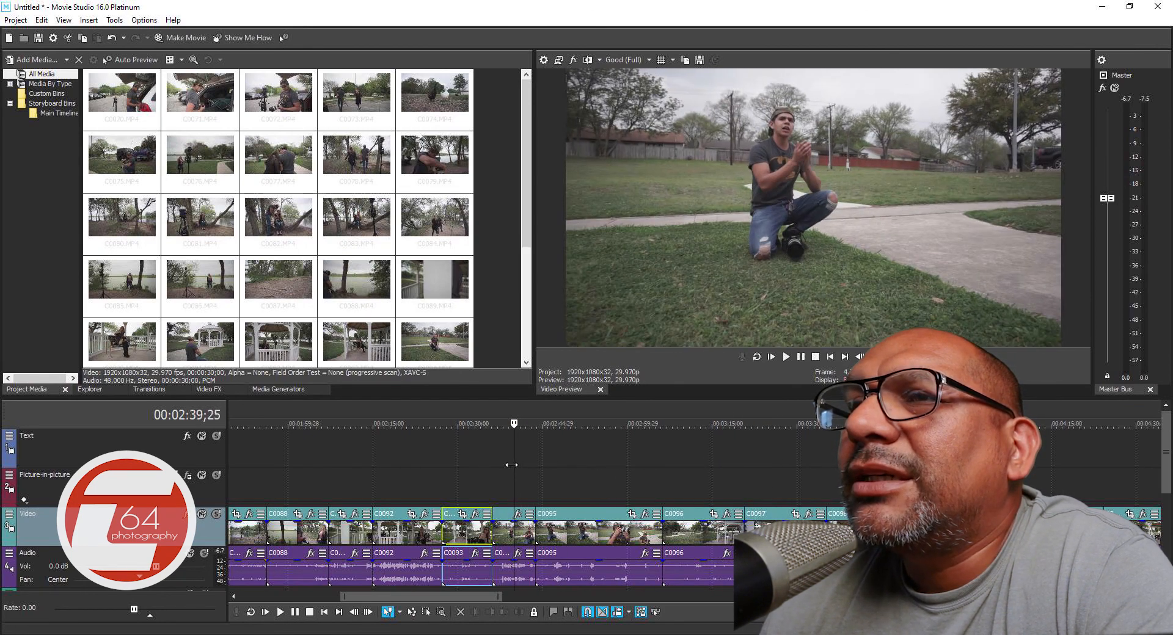
{"action": "left_click", "coordinate": [503, 519]}
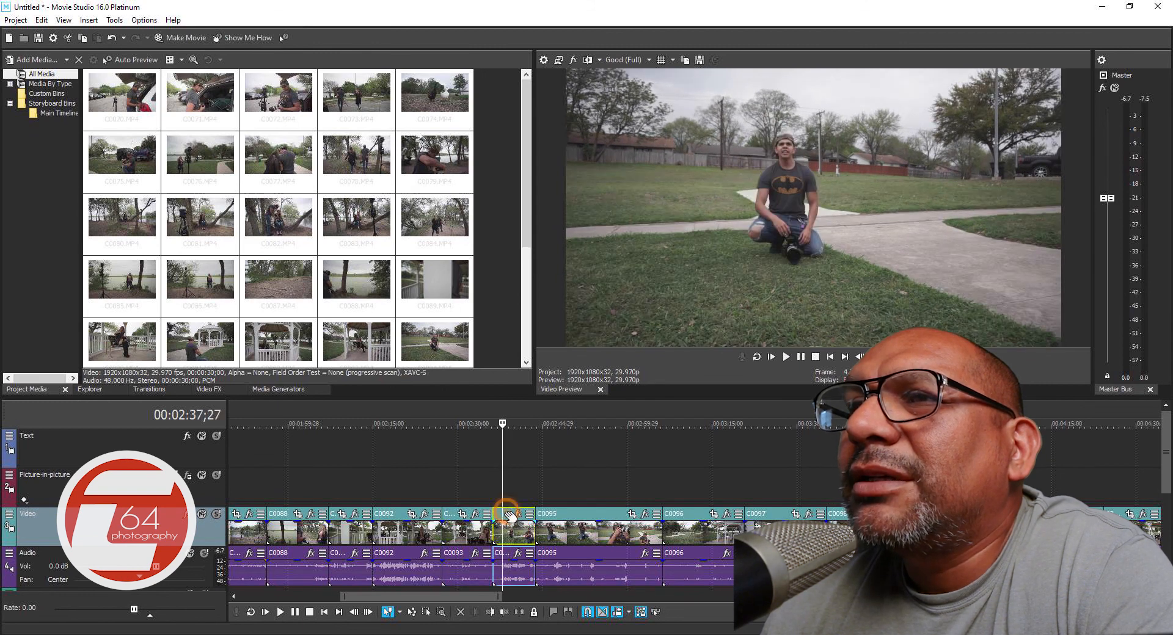
{"action": "right_click", "coordinate": [508, 519]}
{"action": "left_click", "coordinate": [568, 264]}
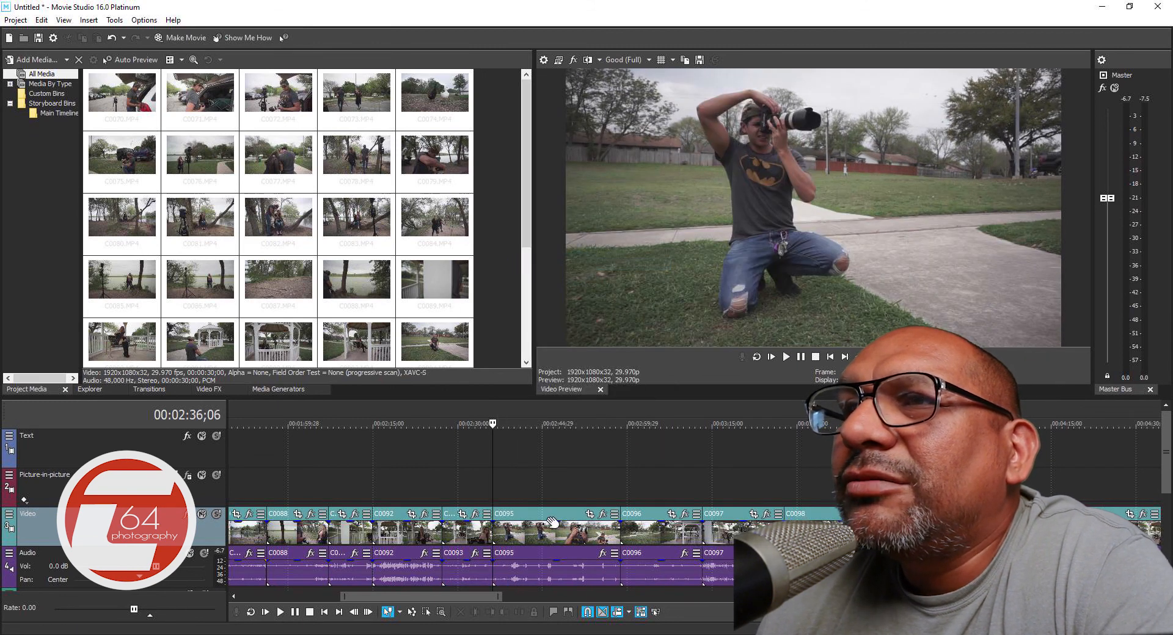
Trim the start of clip C0095 at 00:02:45;14 and its end at 00:02:42;23 on the shortened timeline.
{"action": "left_click", "coordinate": [553, 522]}
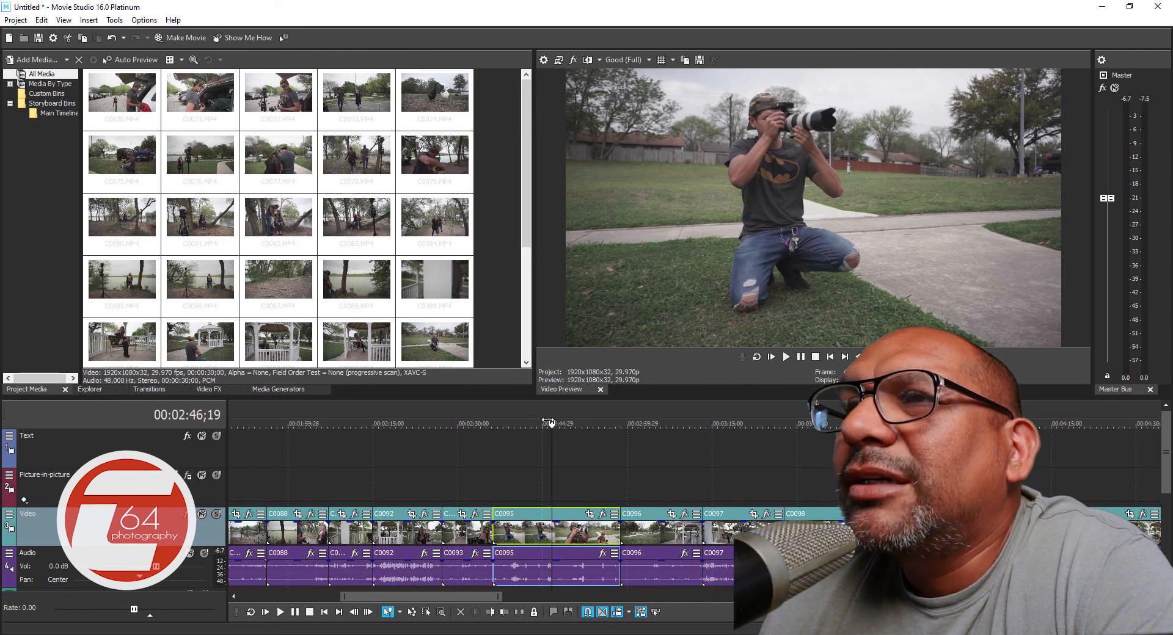
{"action": "mouse_move", "coordinate": [548, 422]}
{"action": "left_mouse_down"}
{"action": "mouse_move", "coordinate": [513, 423]}
{"action": "mouse_move", "coordinate": [574, 422]}
{"action": "mouse_move", "coordinate": [546, 422]}
{"action": "left_mouse_up"}
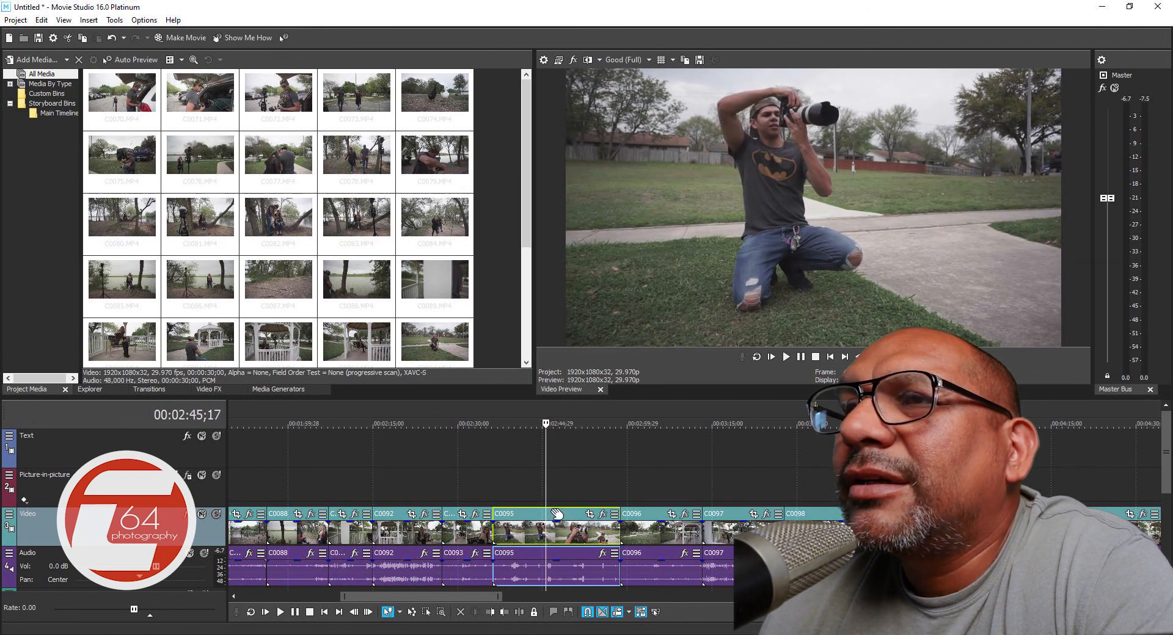
{"action": "left_click_drag", "start_coordinate": [546, 514], "coordinate": [545, 514]}
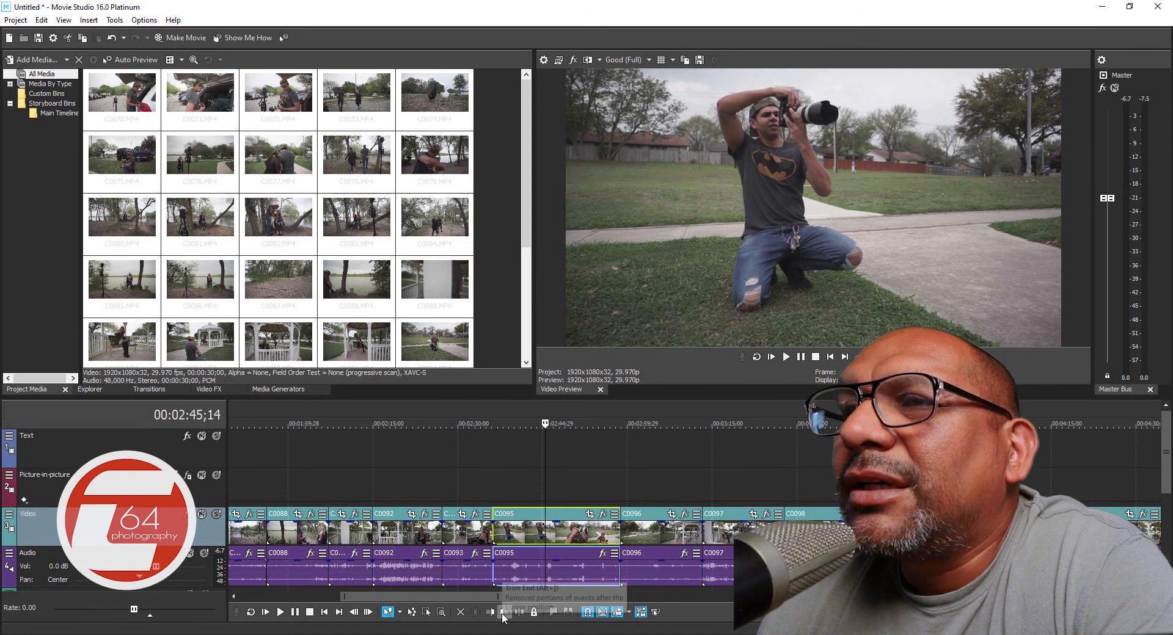
{"action": "left_click", "coordinate": [504, 613]}
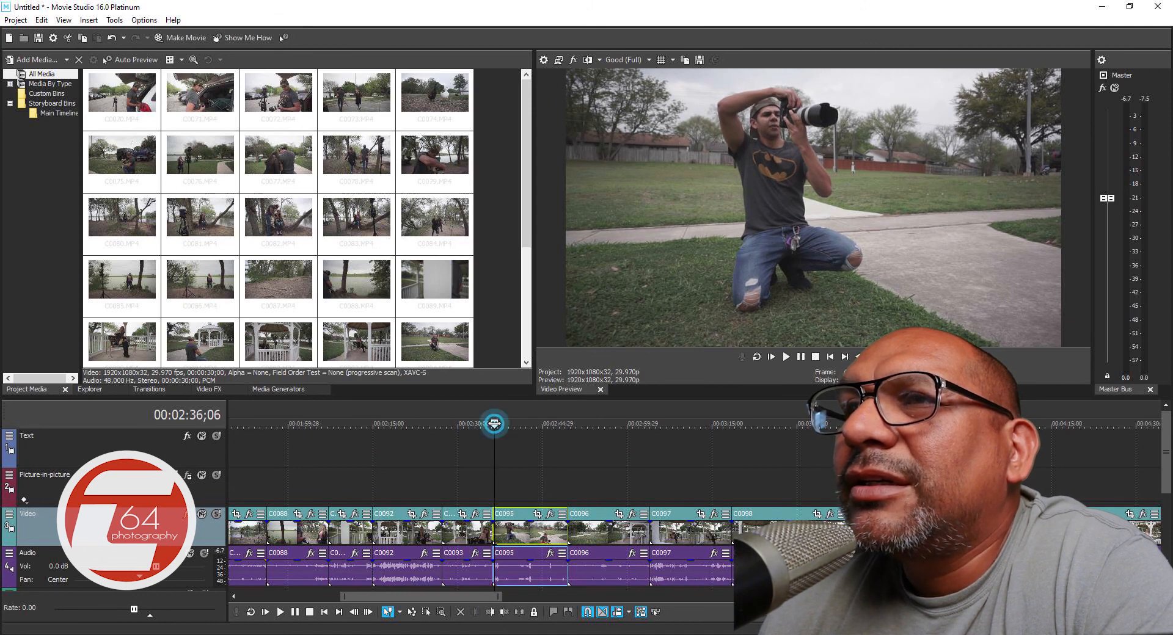
{"action": "left_click_drag", "start_coordinate": [493, 423], "coordinate": [507, 423]}
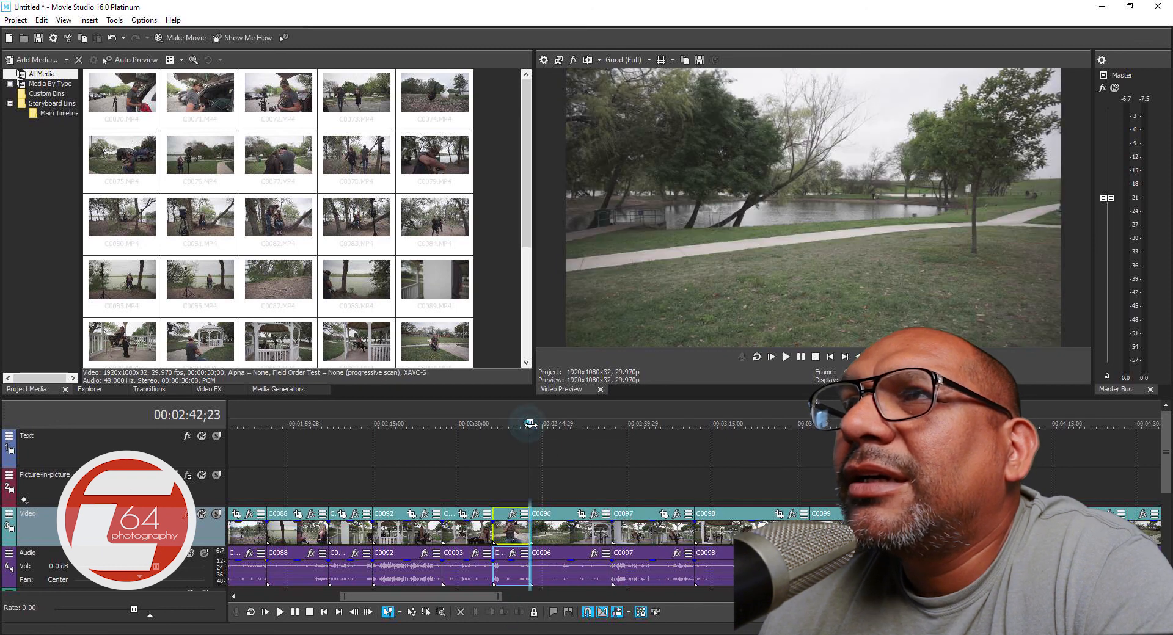
Scrub through C0096 and C0097, and delete clip C0097 of the woman on the gazebo bench.
{"action": "left_click_drag", "start_coordinate": [529, 423], "coordinate": [688, 455]}
{"action": "left_click", "coordinate": [643, 514]}
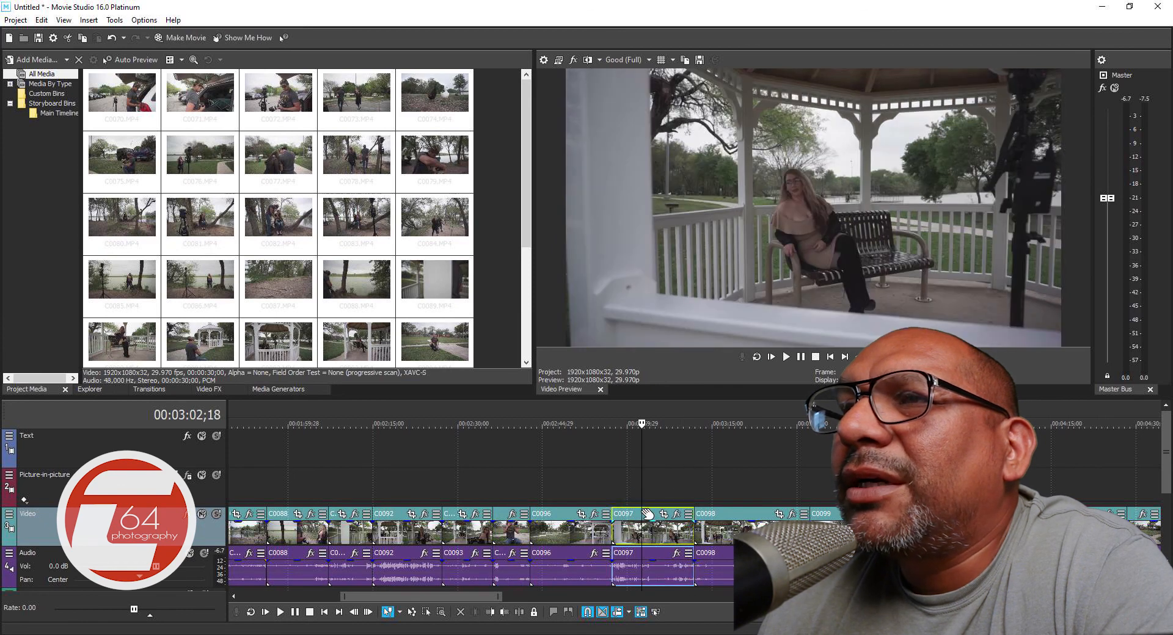
{"action": "right_click", "coordinate": [647, 512]}
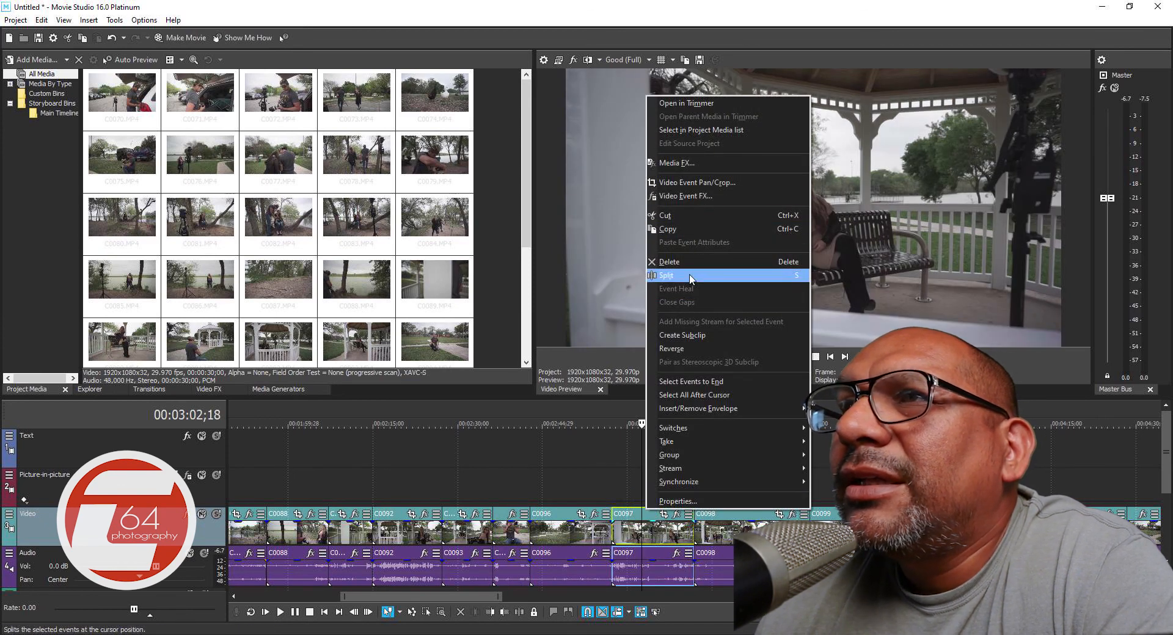
{"action": "left_click", "coordinate": [698, 262]}
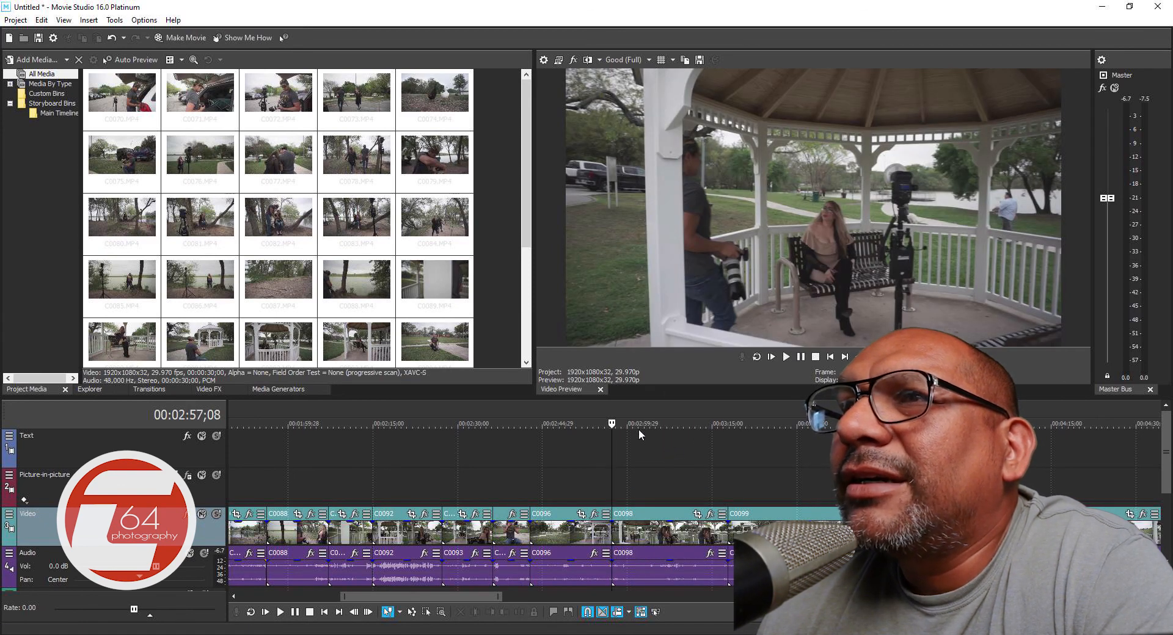
Trim the start of clip C0098 at 00:03:02;15 and its end at 00:03:03;20 on the shortened timeline.
{"action": "left_click_drag", "start_coordinate": [611, 423], "coordinate": [641, 424]}
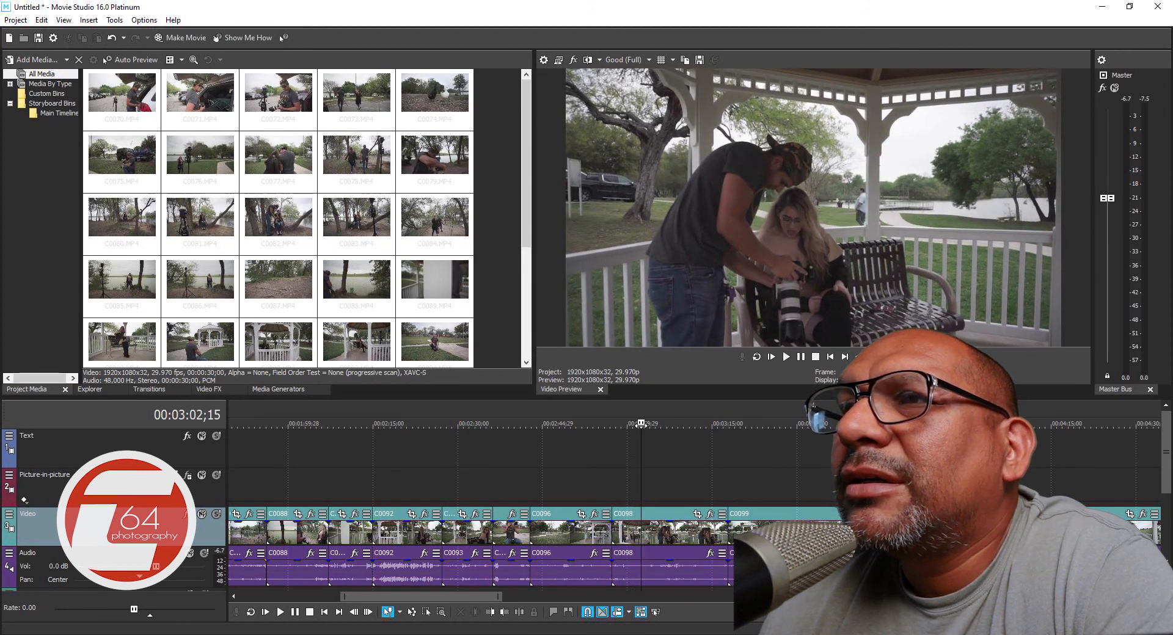
{"action": "left_click", "coordinate": [643, 515]}
{"action": "left_click", "coordinate": [492, 612]}
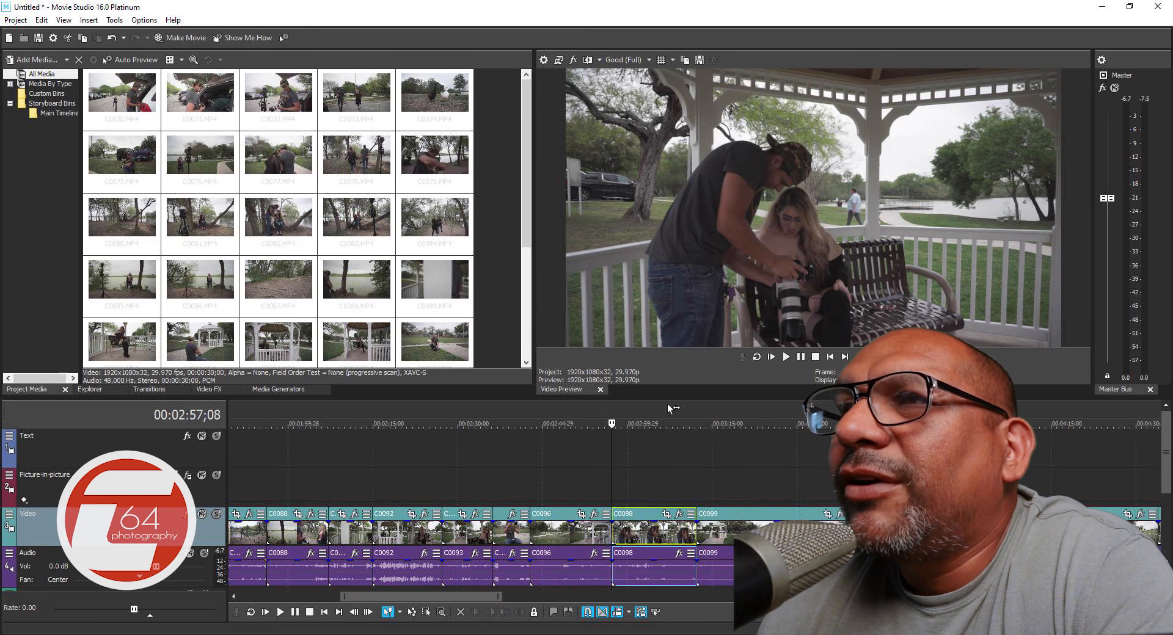
{"action": "left_click_drag", "start_coordinate": [612, 422], "coordinate": [647, 423]}
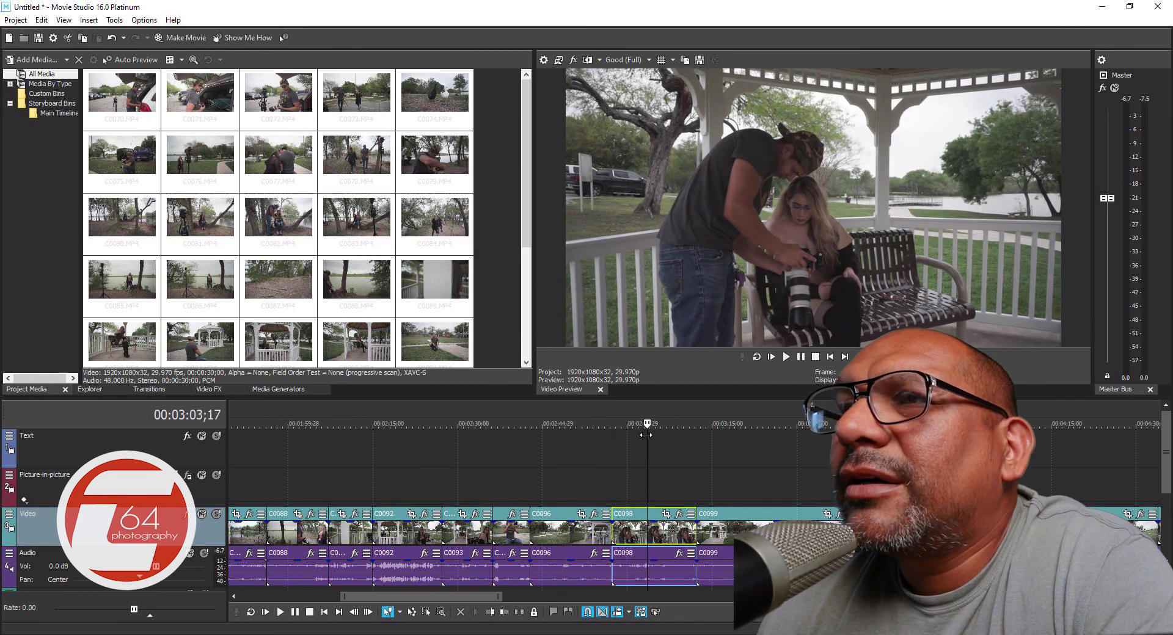
{"action": "left_click", "coordinate": [648, 515]}
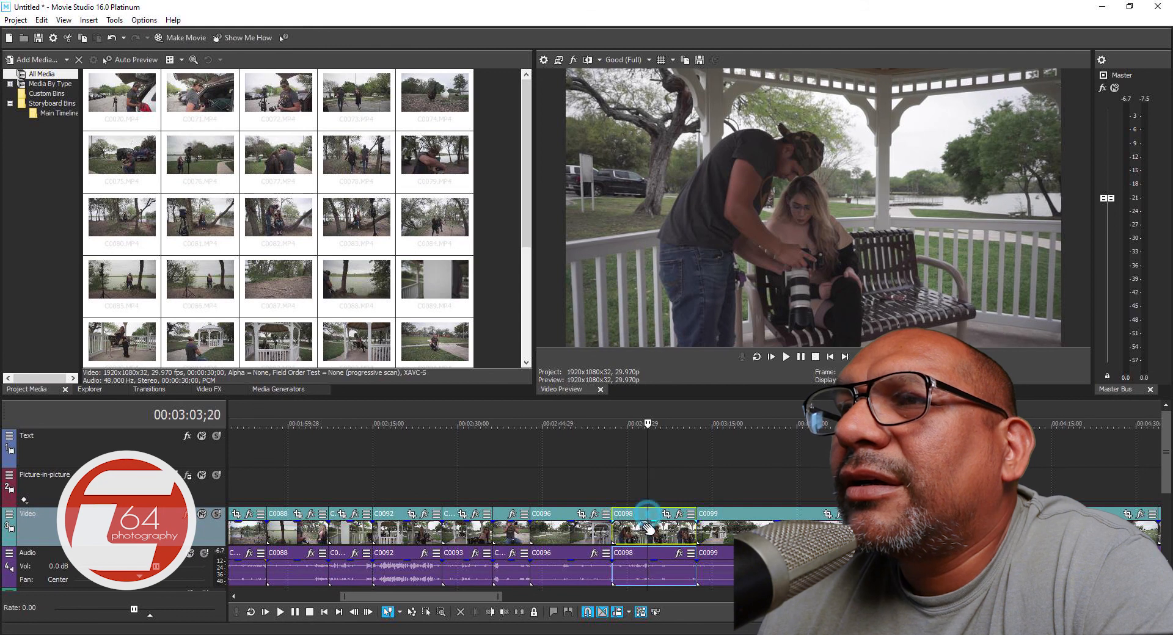
{"action": "left_click", "coordinate": [503, 613]}
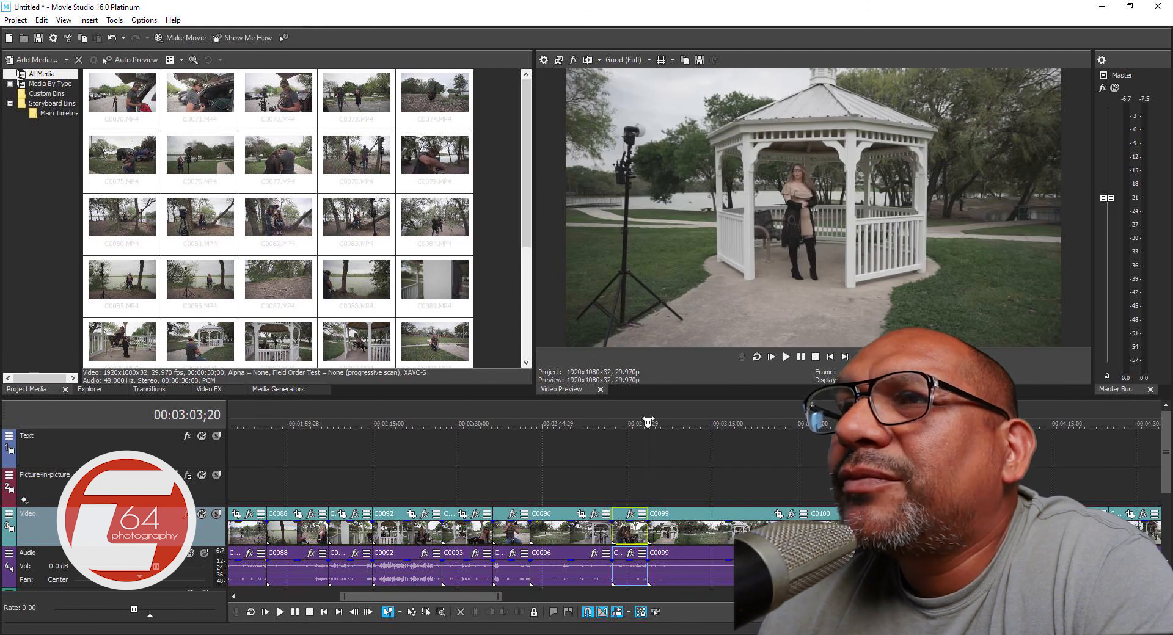
Scrub through clip C0099 of the woman standing in the gazebo and delete it from the timeline.
{"action": "left_click_drag", "start_coordinate": [648, 422], "coordinate": [791, 419]}
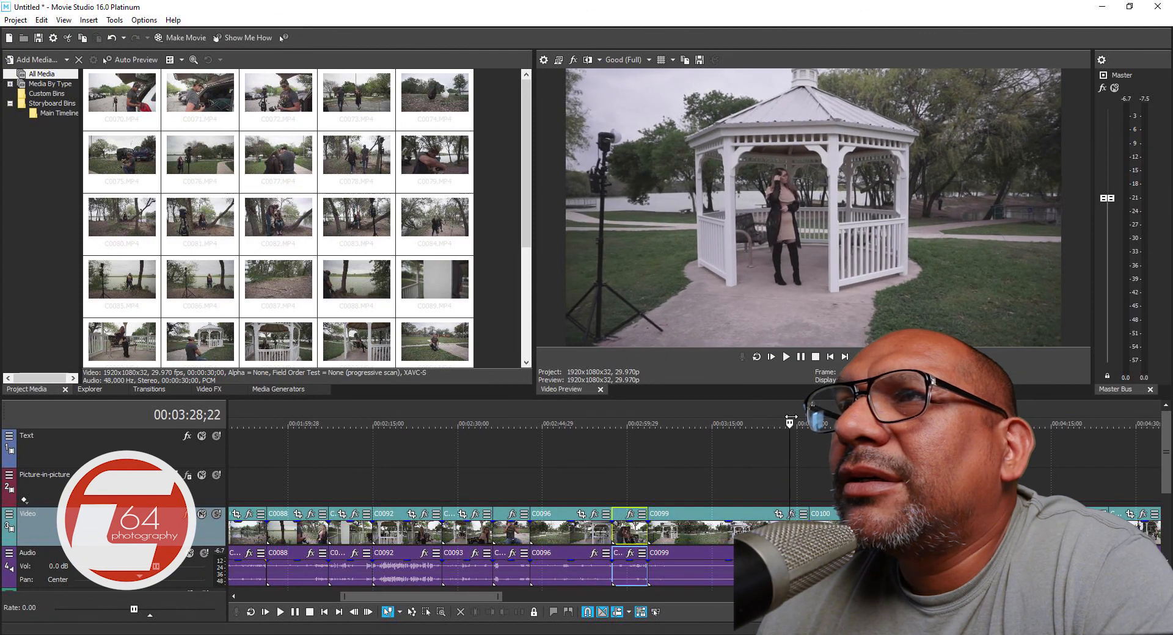
{"action": "left_click", "coordinate": [727, 517]}
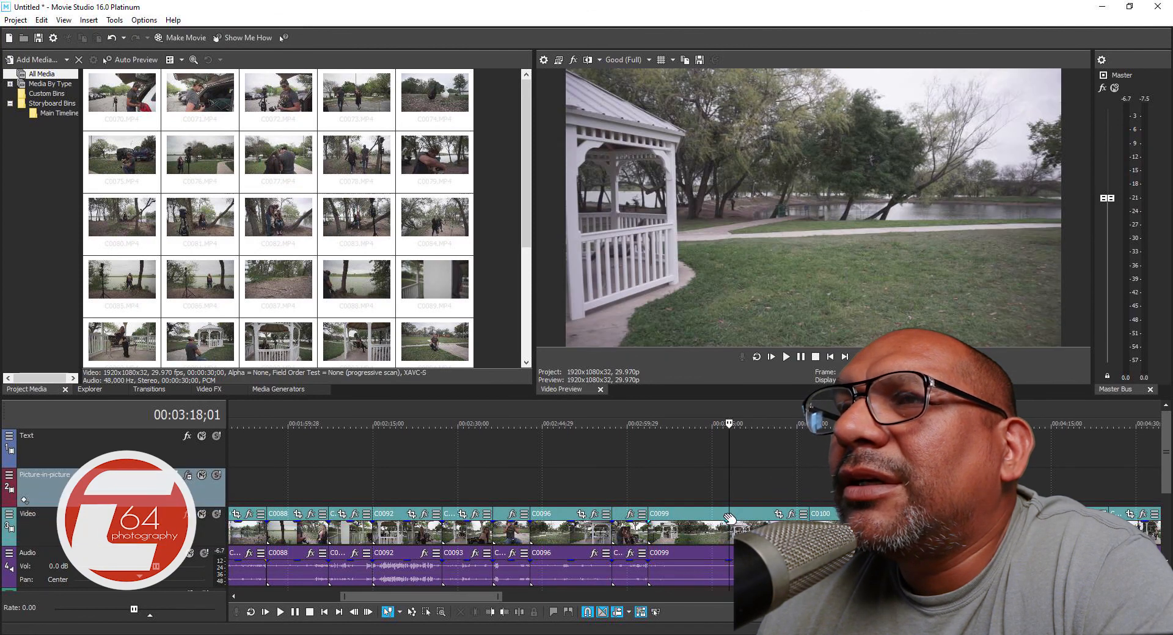
{"action": "right_click", "coordinate": [727, 517]}
{"action": "left_click", "coordinate": [795, 265]}
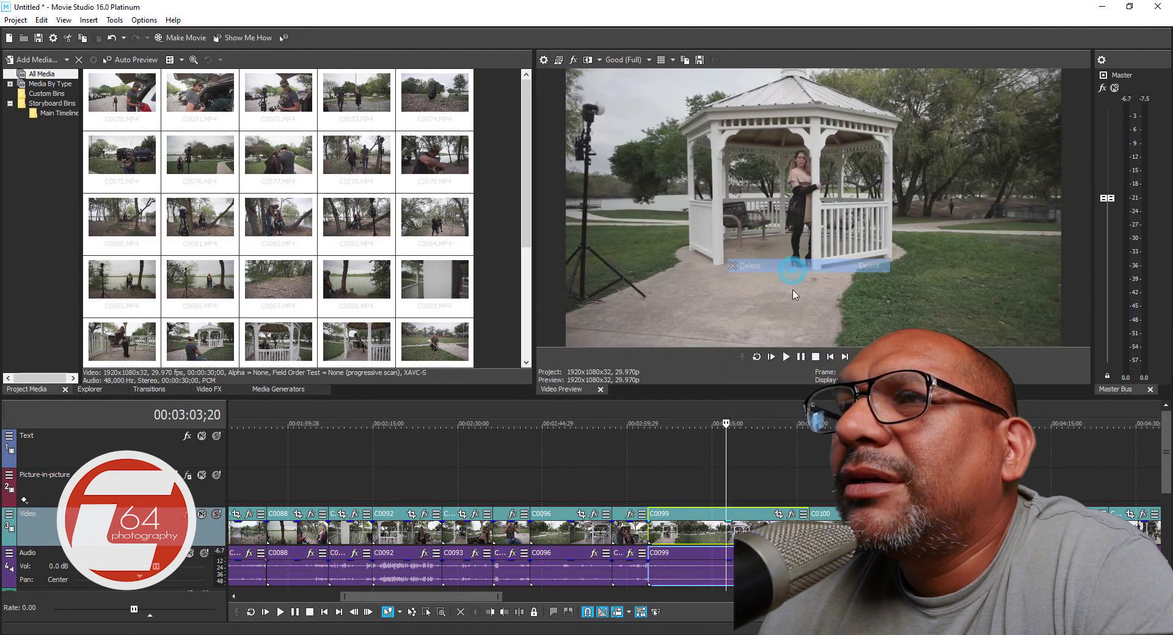
Trim the start of clip C0100 at about 00:03:05 and its end at 00:03:19;20.
{"action": "mouse_move", "coordinate": [648, 422]}
{"action": "left_mouse_down"}
{"action": "mouse_move", "coordinate": [754, 423]}
{"action": "mouse_move", "coordinate": [664, 423]}
{"action": "left_mouse_up"}
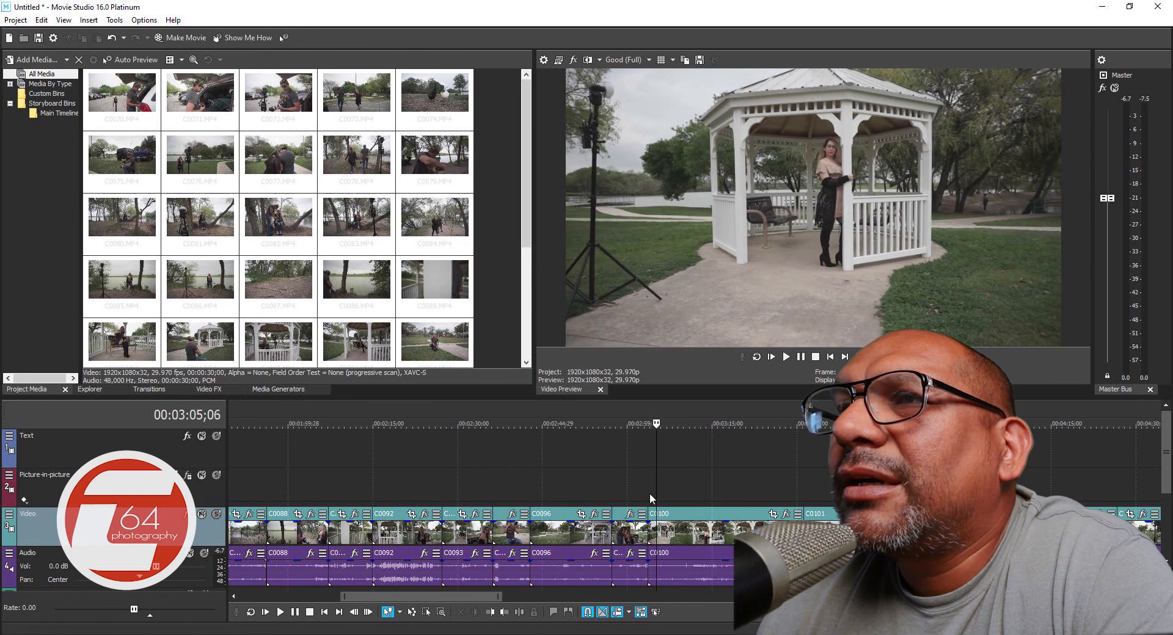
{"action": "left_click", "coordinate": [655, 526]}
{"action": "left_click", "coordinate": [489, 612]}
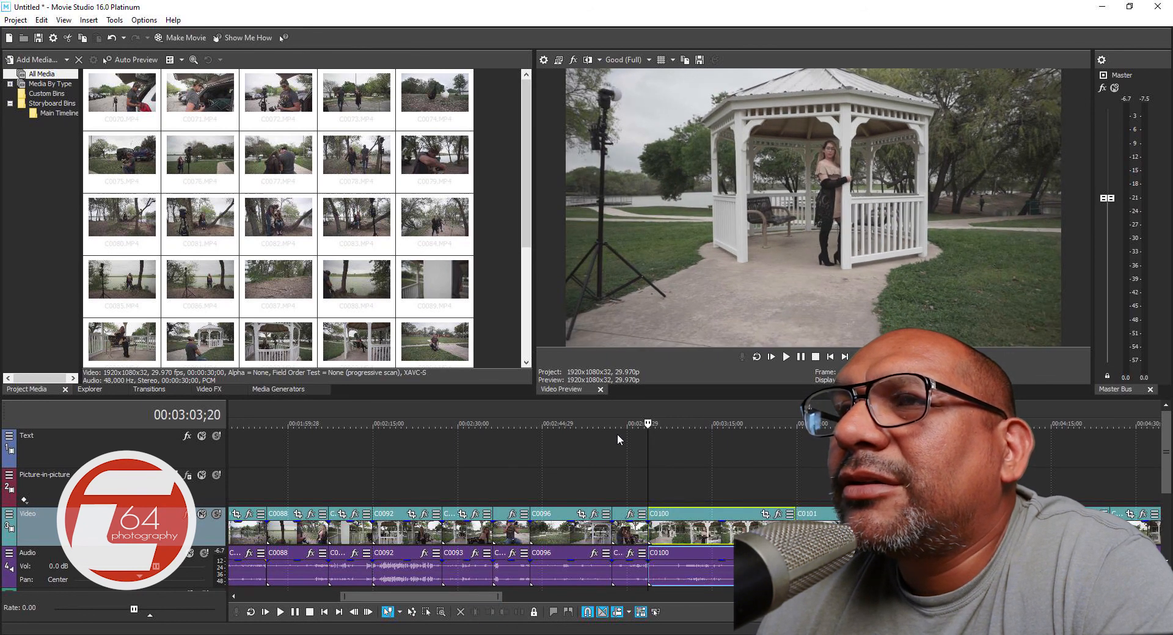
{"action": "left_click_drag", "start_coordinate": [648, 423], "coordinate": [739, 424]}
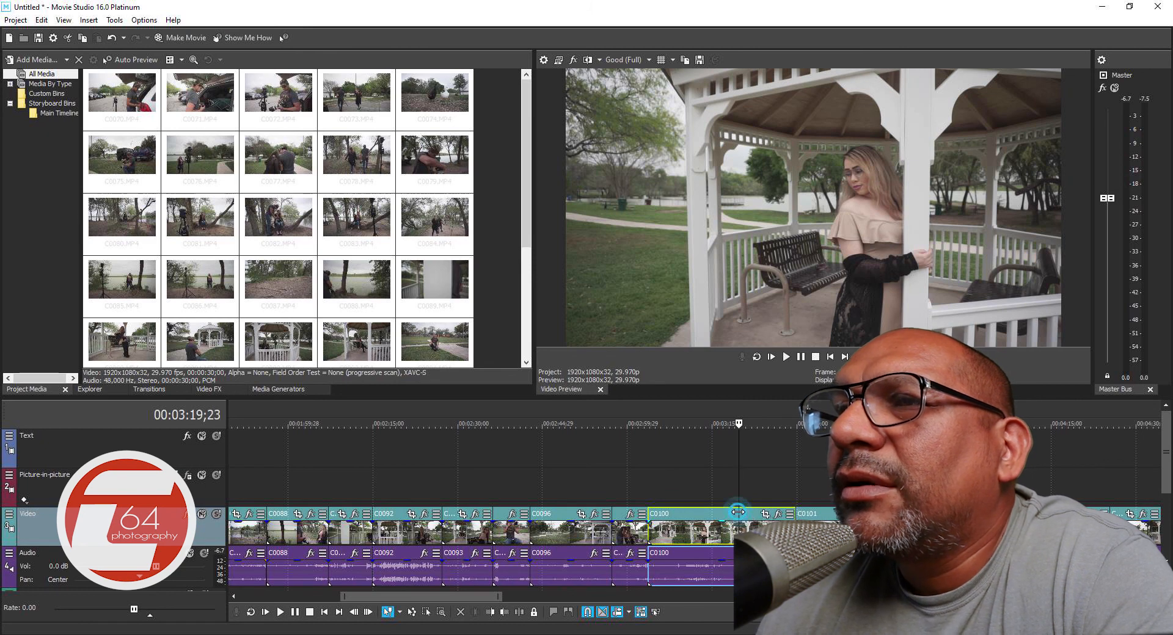
{"action": "left_click", "coordinate": [507, 612]}
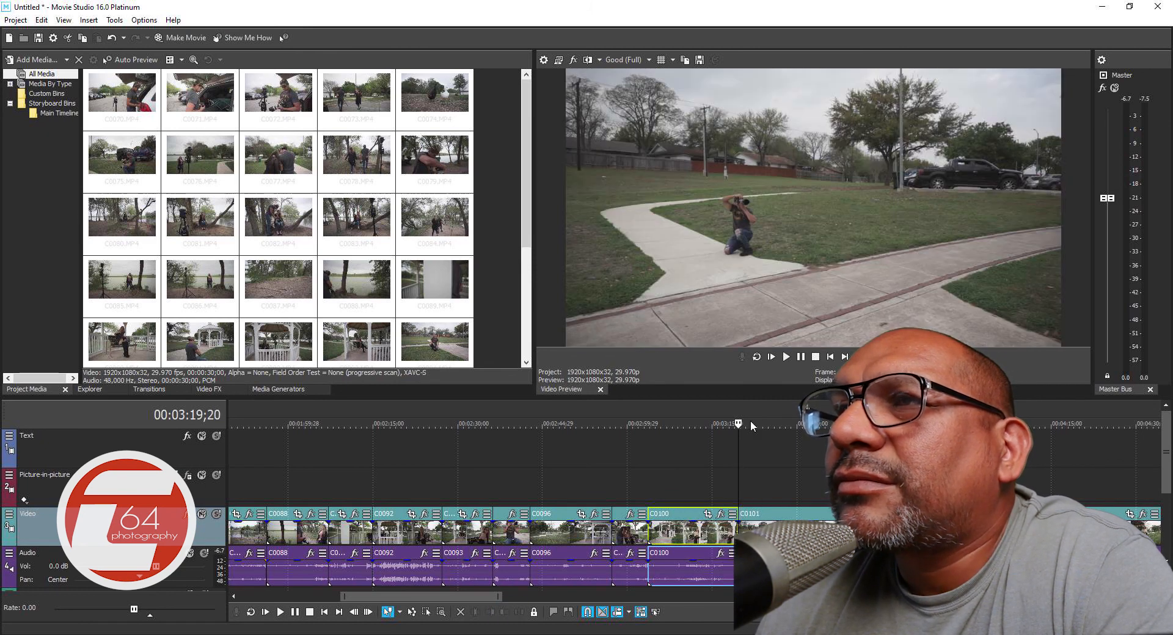
Scrub through the footage after C0100 and delete the clip of the woman leaning on the gazebo post at 00:03:54;26.
{"action": "left_click_drag", "start_coordinate": [739, 423], "coordinate": [837, 423]}
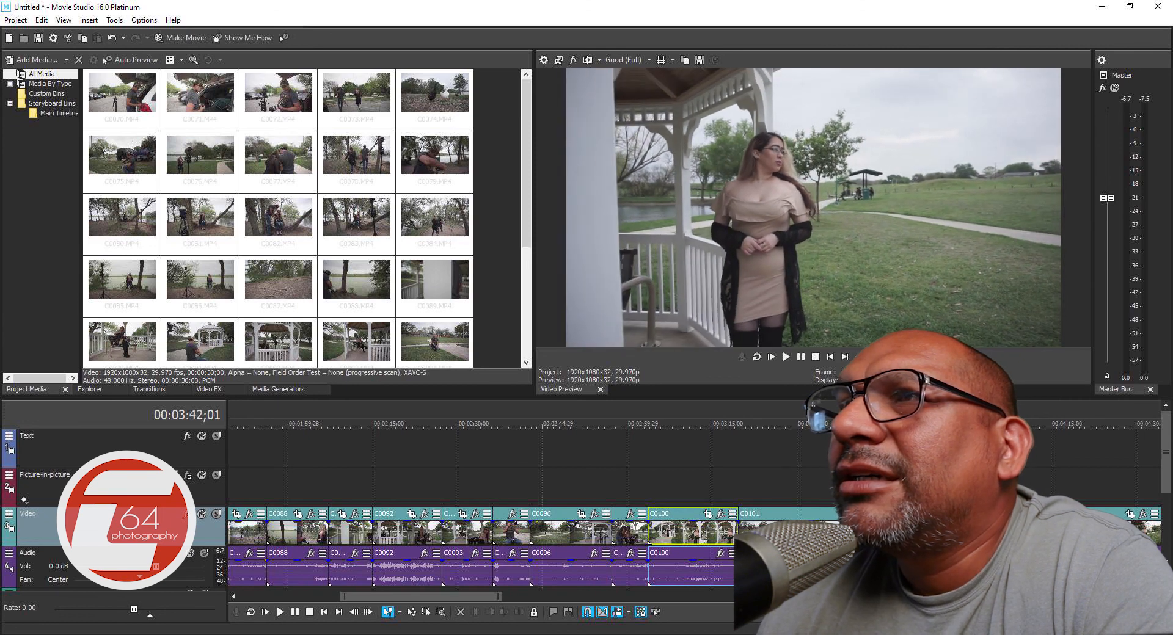
{"action": "left_click_drag", "start_coordinate": [876, 423], "coordinate": [918, 424]}
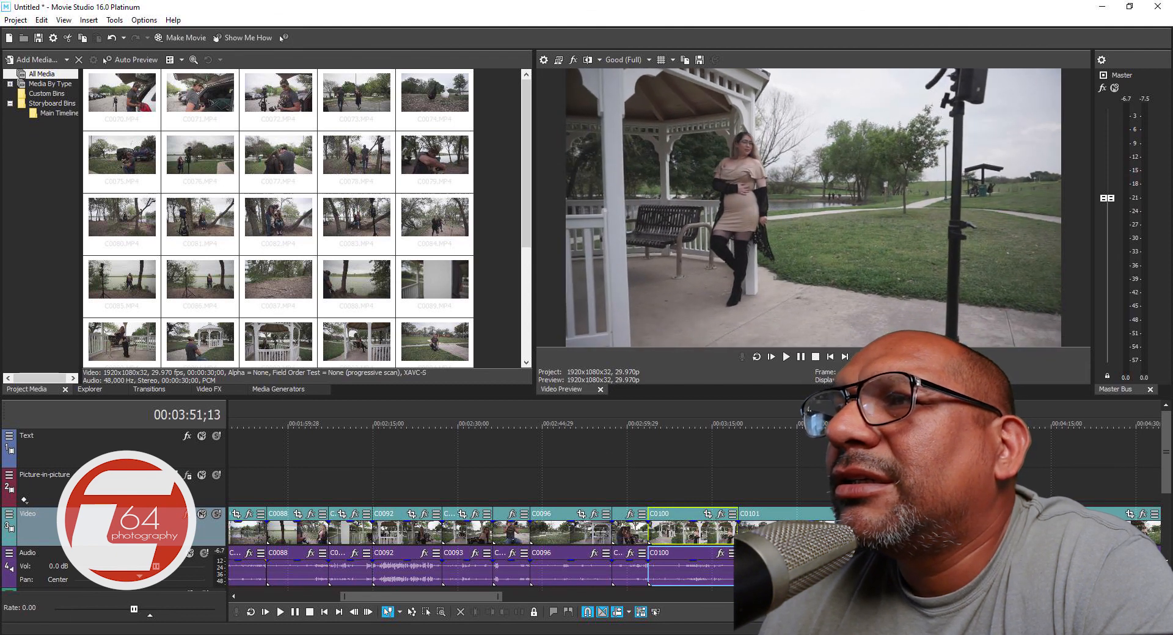
{"action": "left_click", "coordinate": [937, 514]}
{"action": "right_click", "coordinate": [939, 514]}
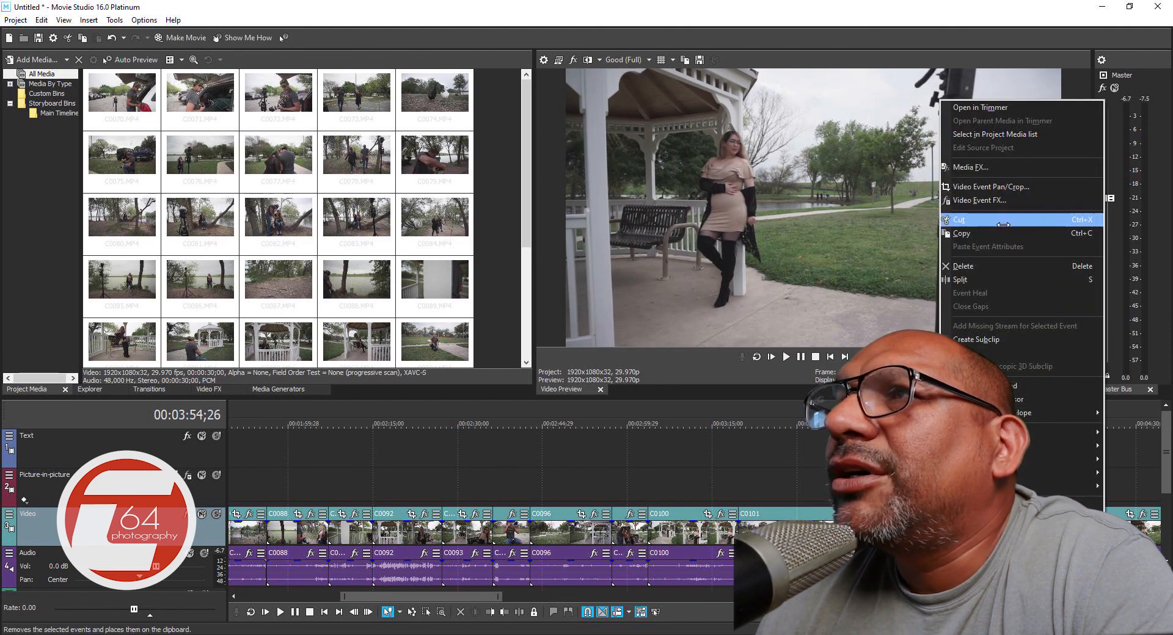
{"action": "left_click", "coordinate": [971, 266]}
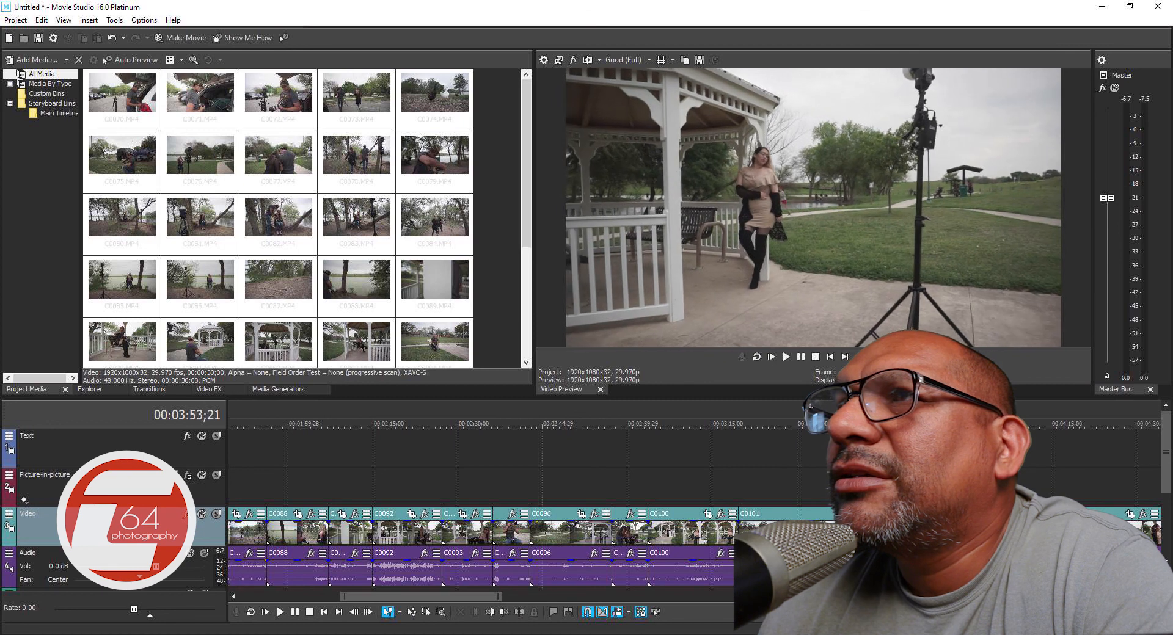
Scrub back through the clip of the woman leaning on the gazebo post and trim it at 00:03:50;07.
{"action": "left_click_drag", "start_coordinate": [942, 423], "coordinate": [882, 424]}
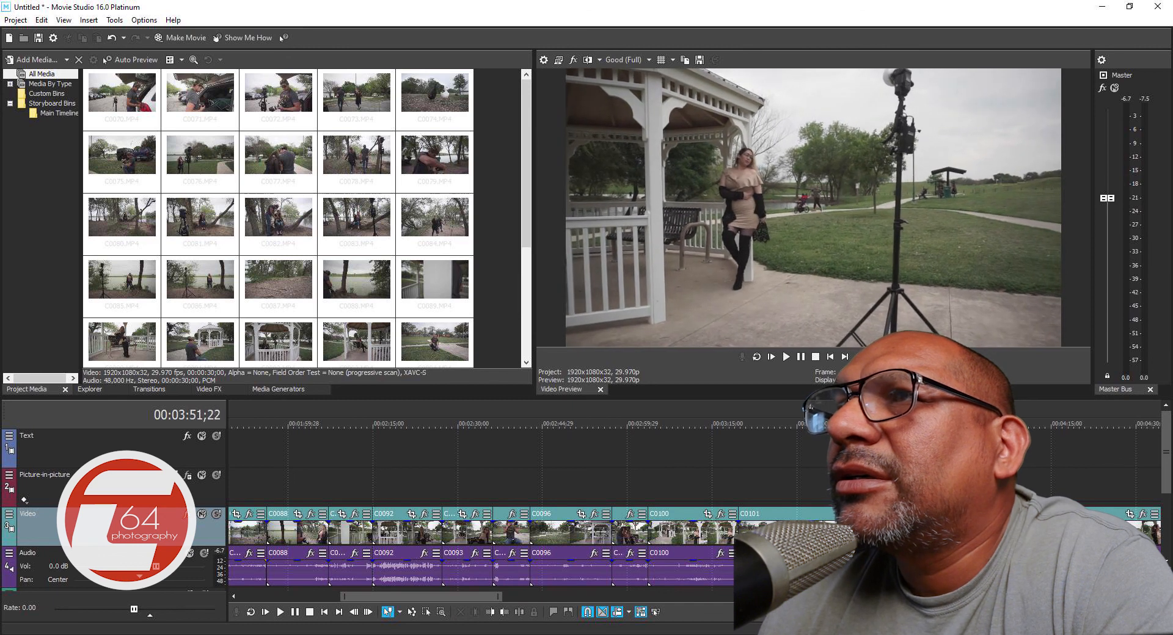
{"action": "mouse_move", "coordinate": [959, 424]}
{"action": "left_mouse_down"}
{"action": "mouse_move", "coordinate": [990, 424]}
{"action": "mouse_move", "coordinate": [955, 423]}
{"action": "left_mouse_up"}
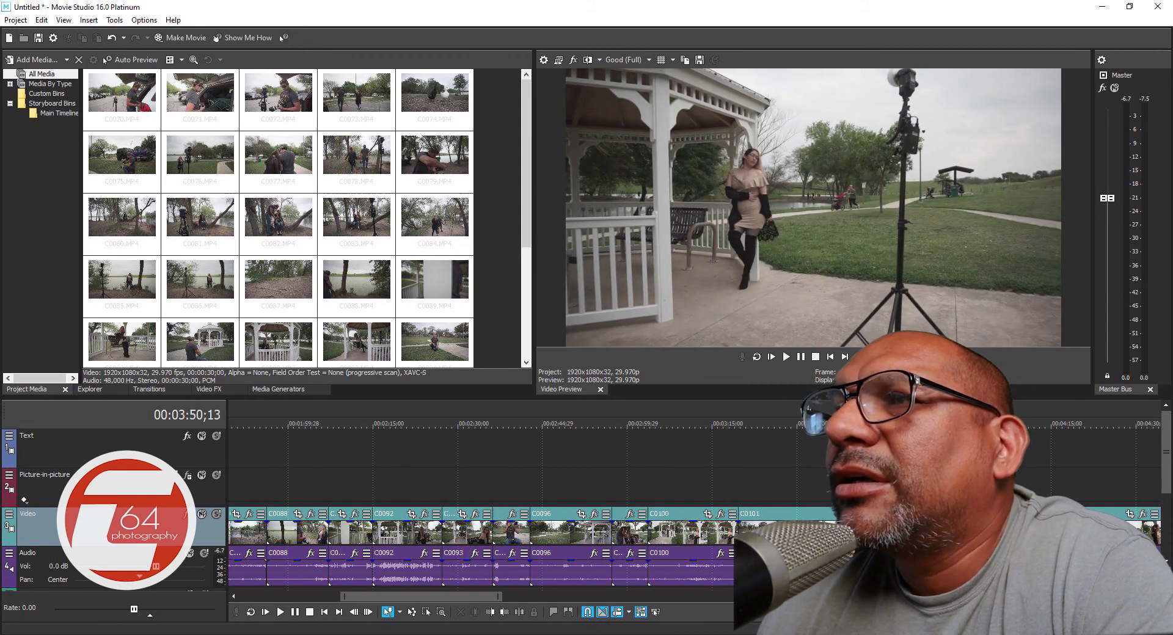
{"action": "left_click", "coordinate": [911, 533]}
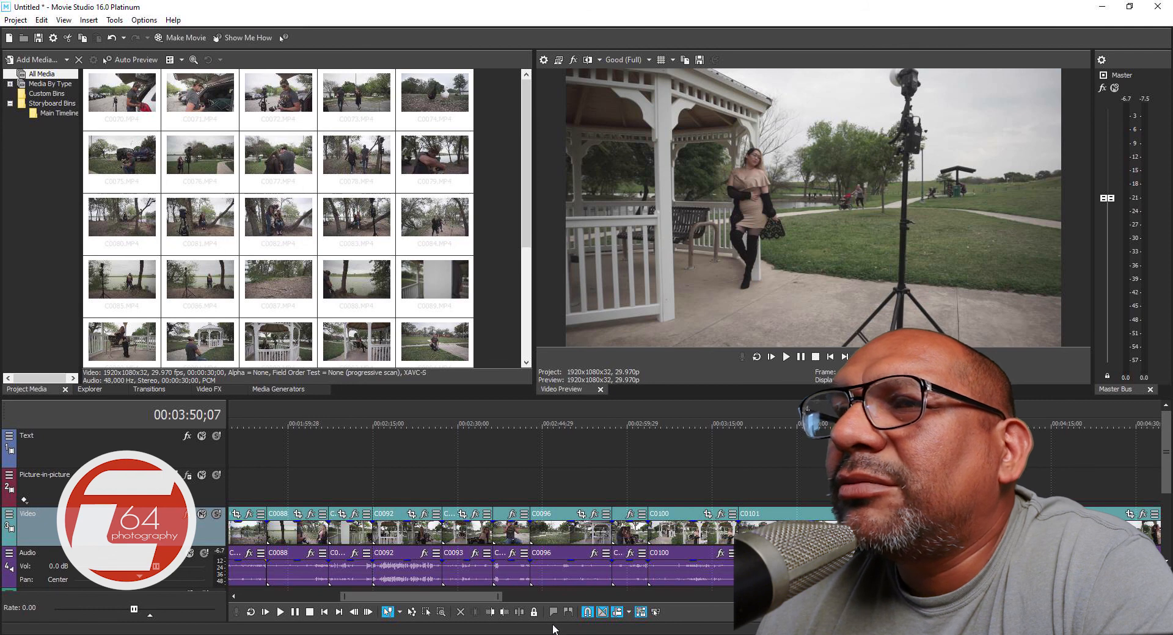
{"action": "left_click", "coordinate": [490, 611]}
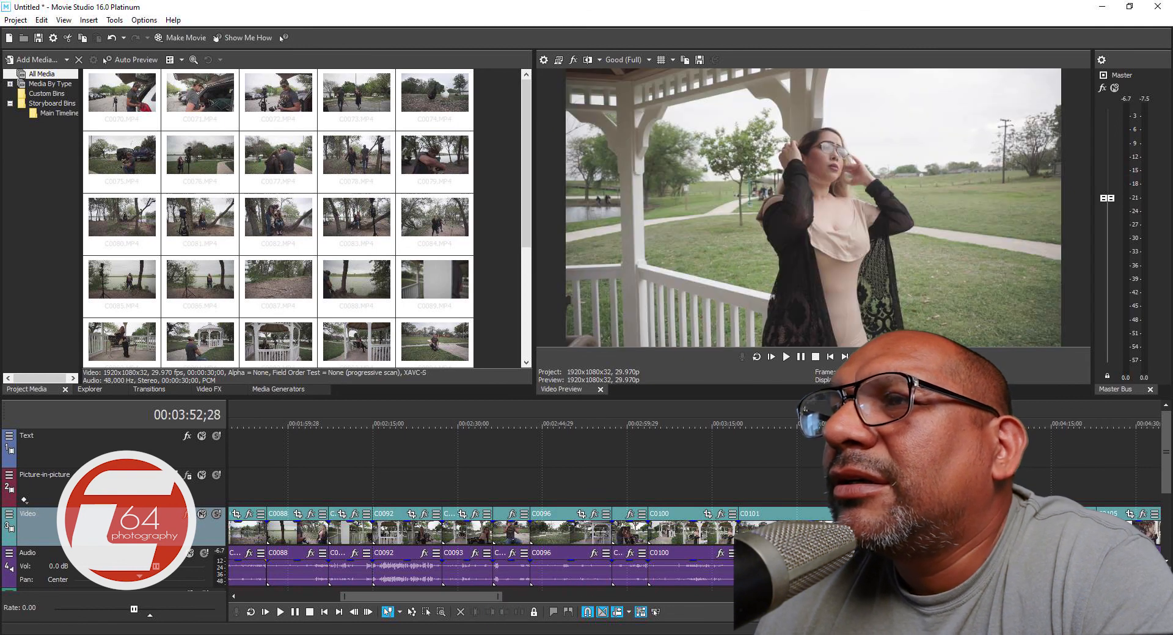
Scrub through the clip of the woman posing with her hands in her hair and delete it from the timeline.
{"action": "left_click_drag", "start_coordinate": [927, 421], "coordinate": [1095, 440]}
{"action": "left_click", "coordinate": [983, 511]}
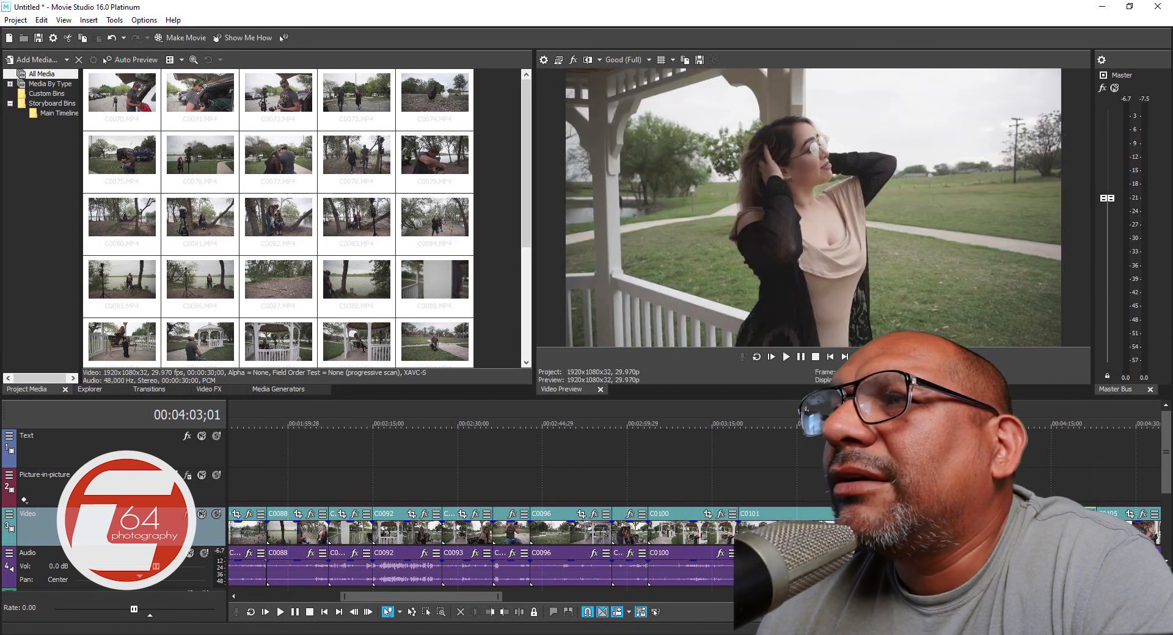
{"action": "right_click", "coordinate": [979, 509]}
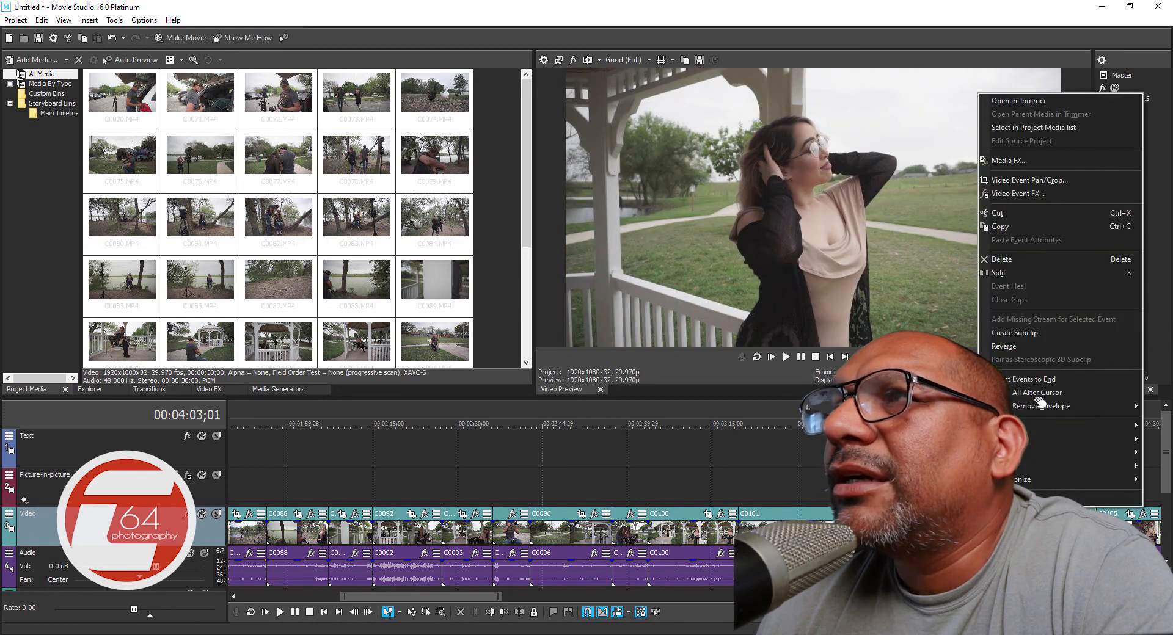
{"action": "left_click", "coordinate": [999, 261]}
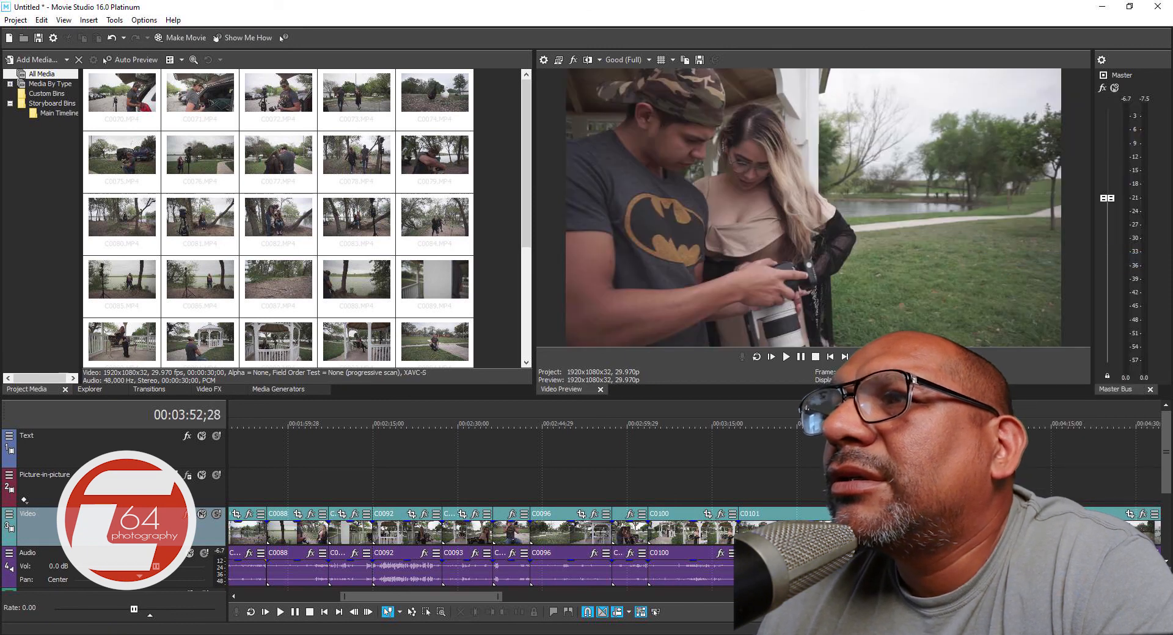
Scrub through the clip of the photographer showing the woman his camera and trim its end at 00:03:58;29.
{"action": "left_click_drag", "start_coordinate": [926, 422], "coordinate": [961, 423]}
{"action": "left_click", "coordinate": [960, 533]}
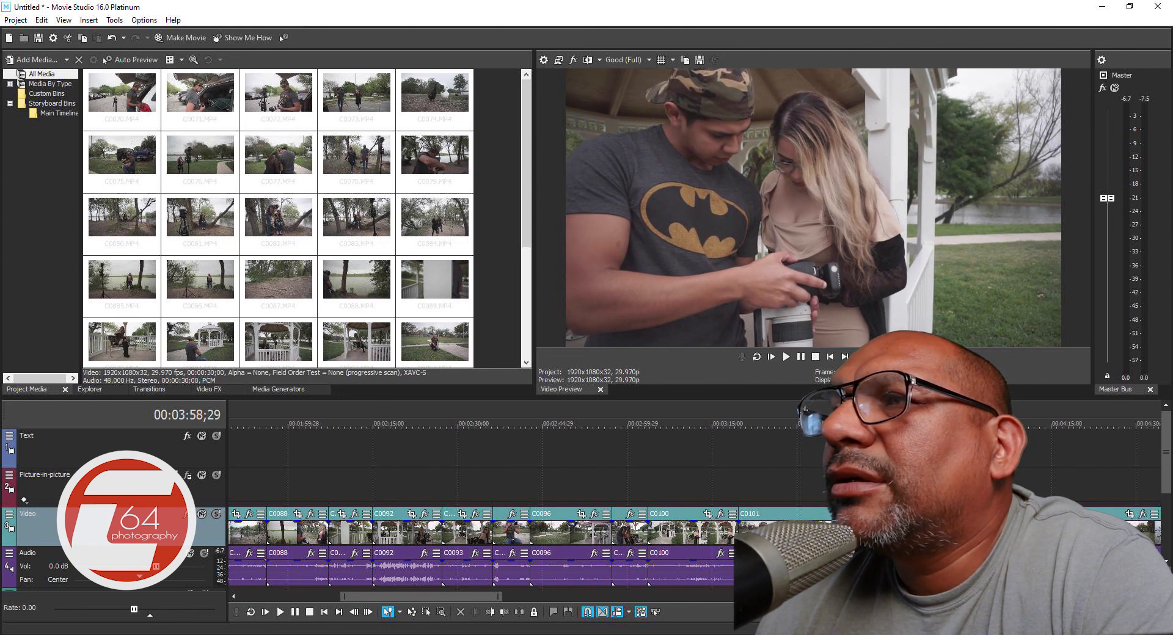
{"action": "left_click", "coordinate": [491, 613]}
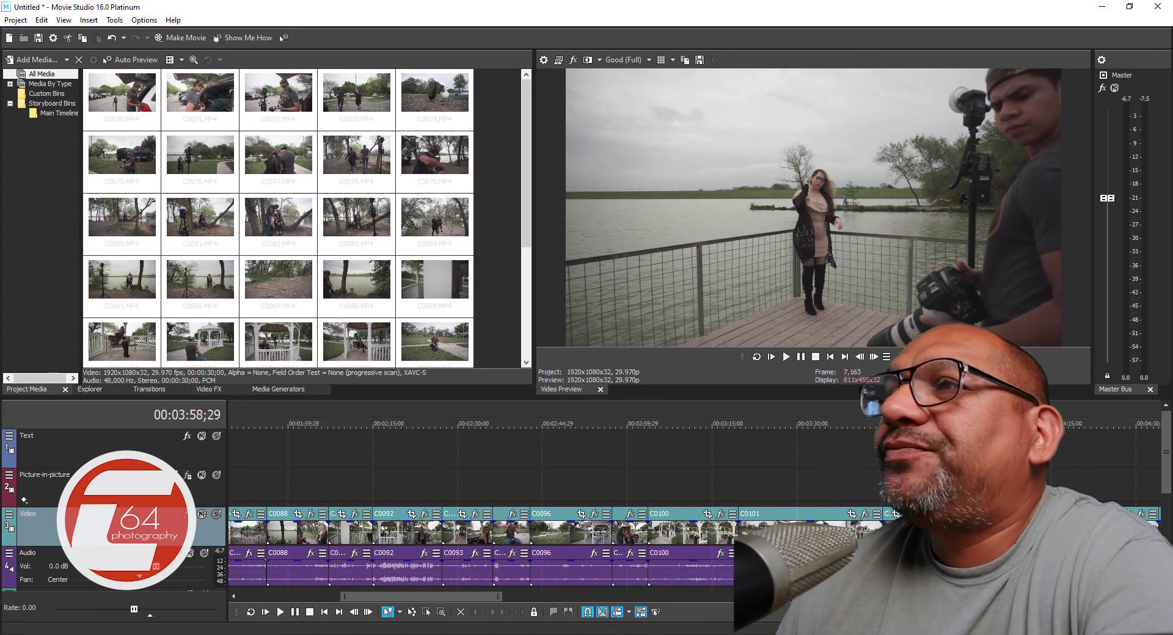
Review the clip of the photographer shooting the woman on the lakeside deck and trim its start at 00:04:07;27.
{"action": "key", "text": "space"}
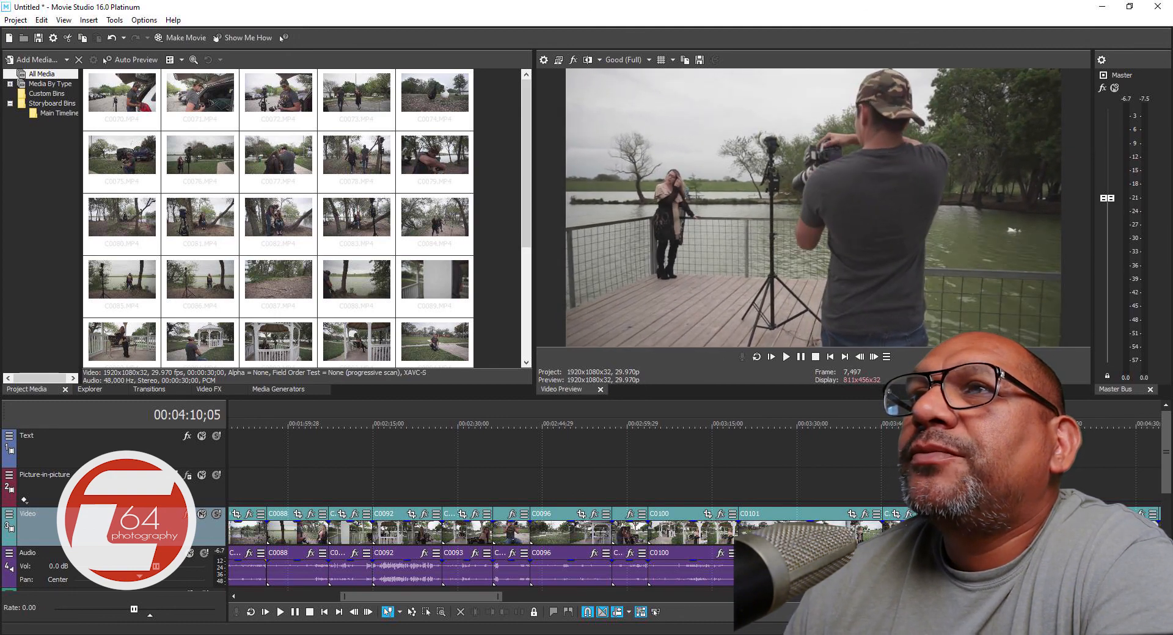
{"action": "key", "text": "Left"}
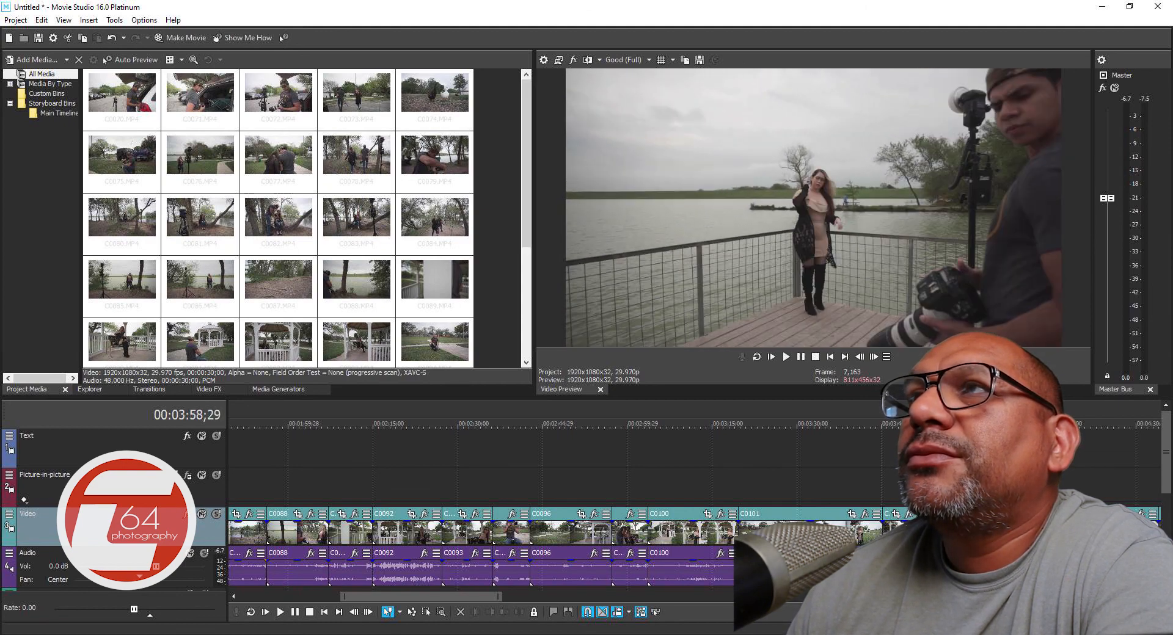
{"action": "key", "text": "Right"}
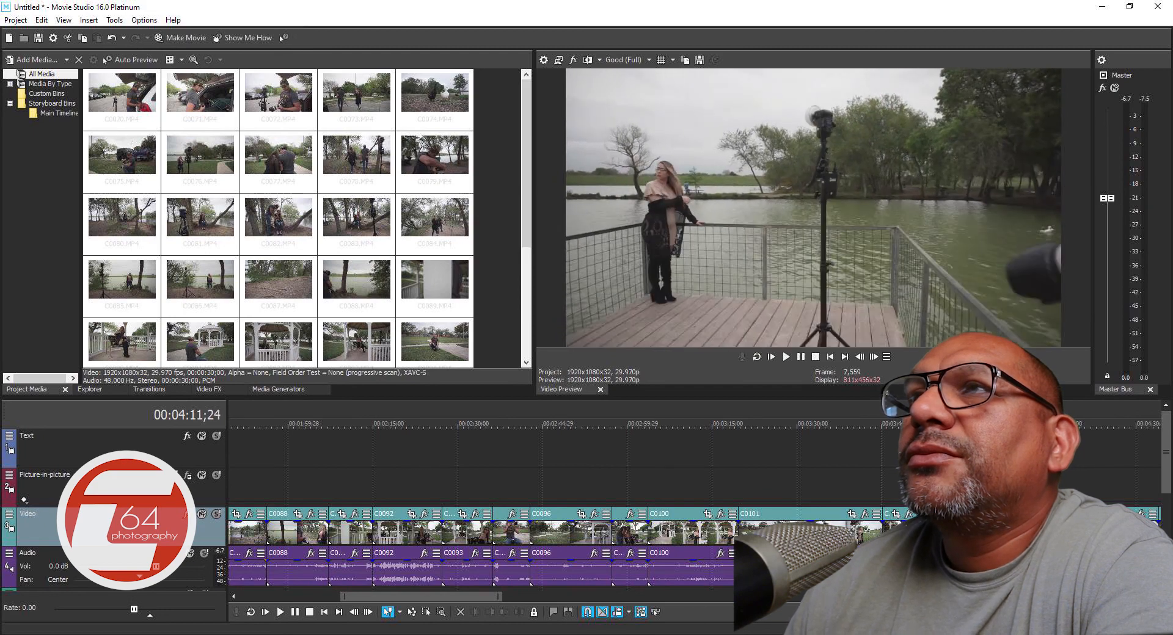
{"action": "left_click_drag", "start_coordinate": [1033, 424], "coordinate": [1010, 423]}
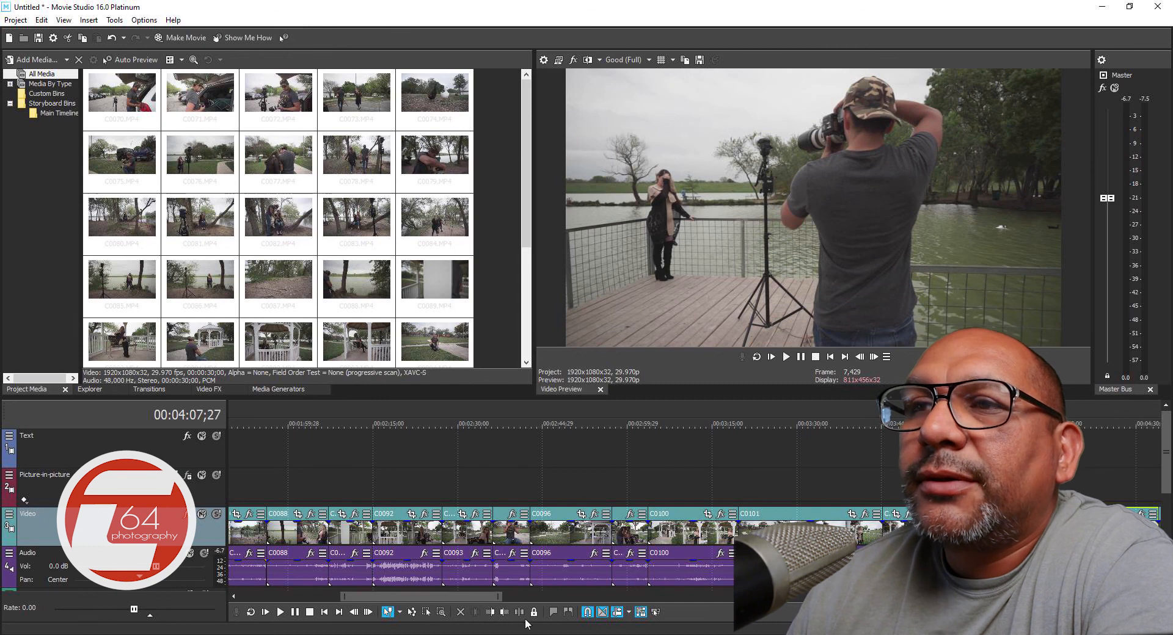
{"action": "left_click", "coordinate": [489, 613]}
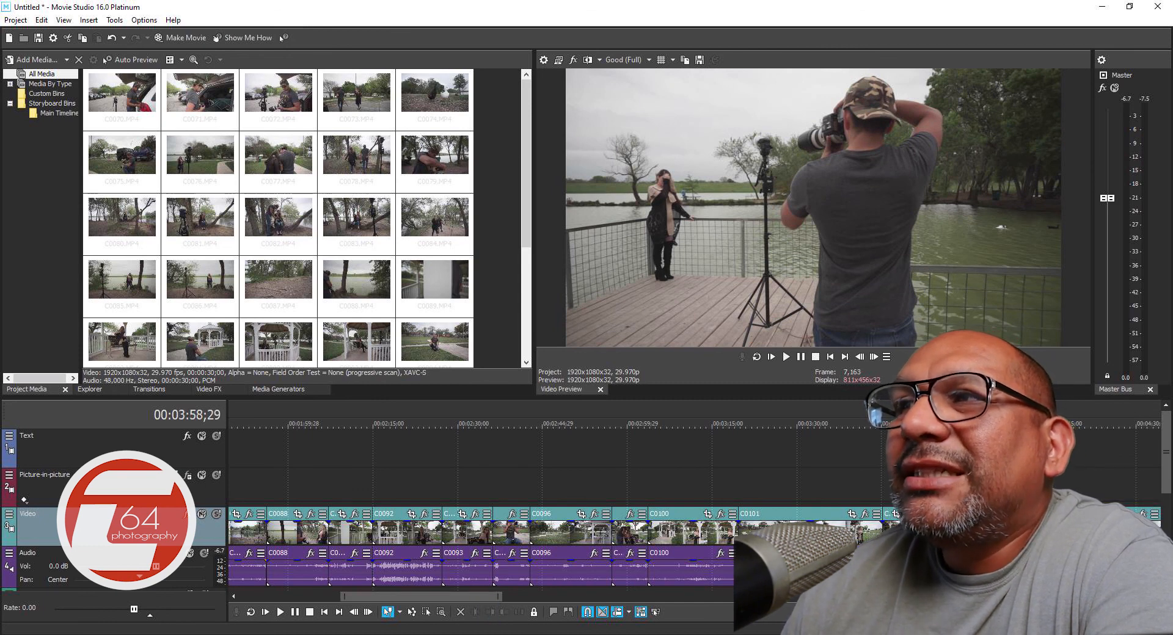
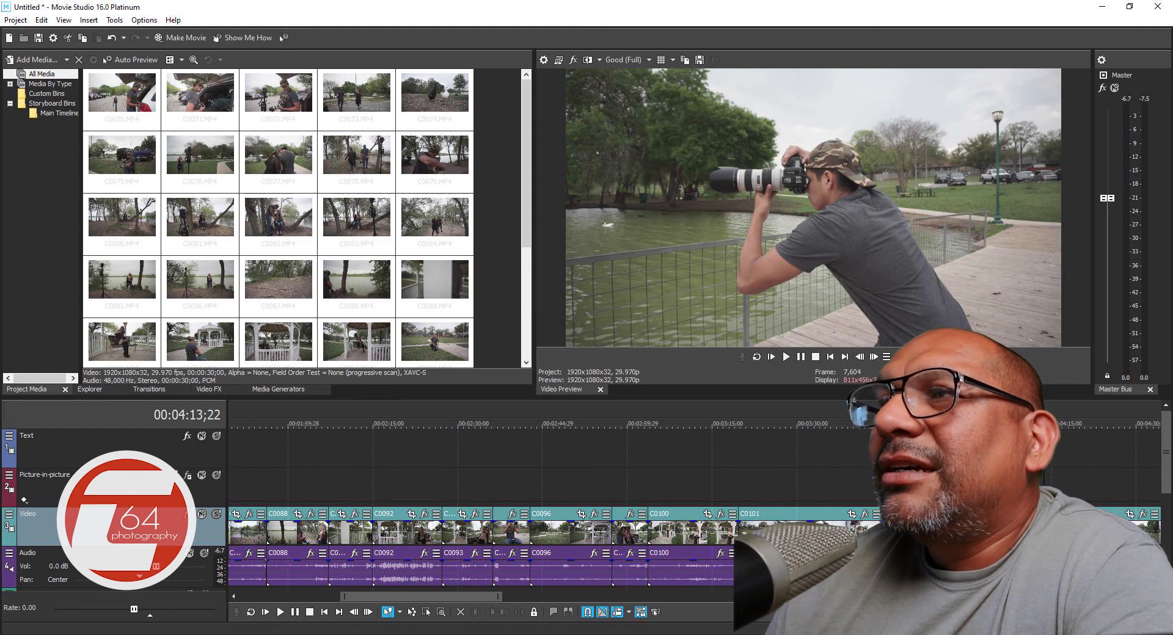
Review clip C0107 up to the woman posing at the lake railing and trim its end at 00:04:36;22.
{"action": "key", "text": "space"}
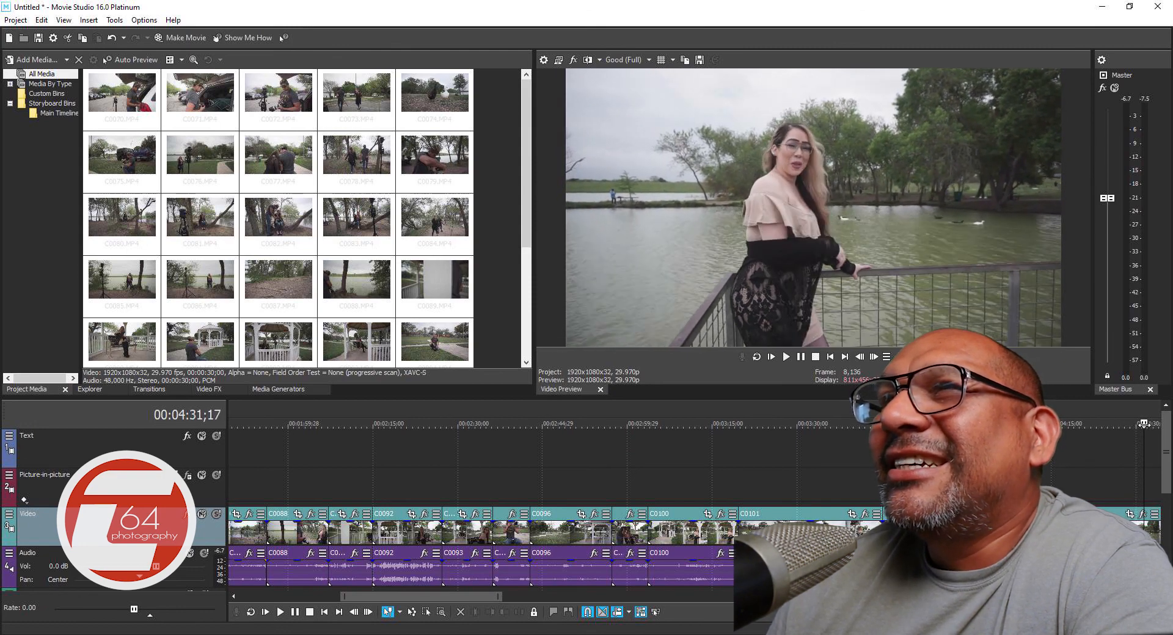
{"action": "left_click_drag", "start_coordinate": [1149, 425], "coordinate": [1061, 438]}
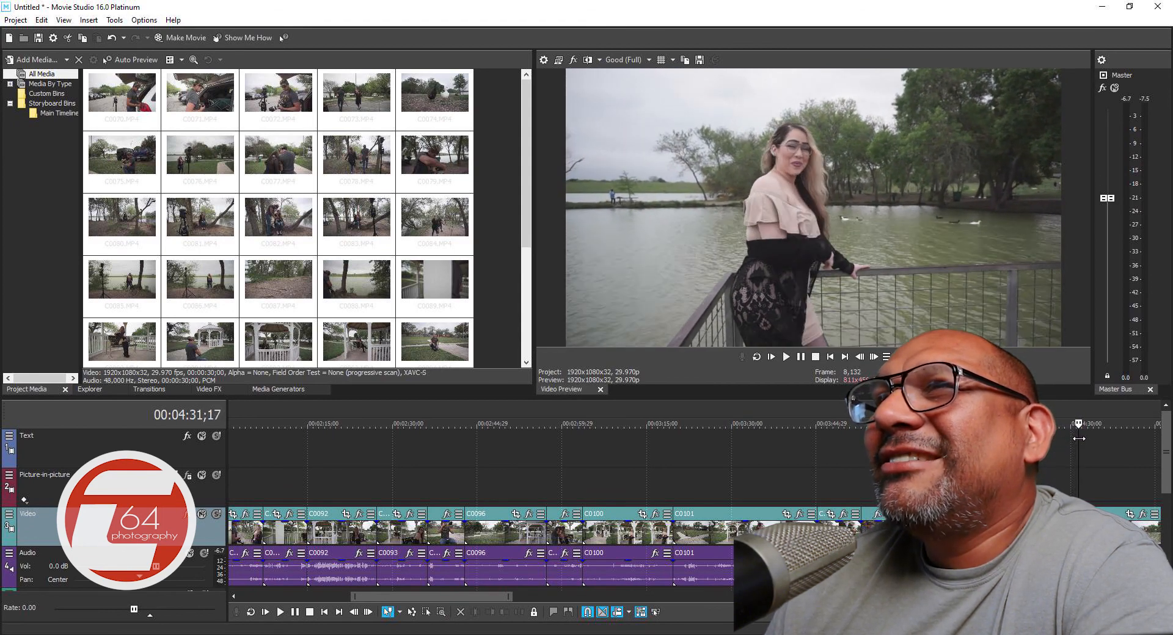
{"action": "left_click_drag", "start_coordinate": [1087, 438], "coordinate": [1107, 439]}
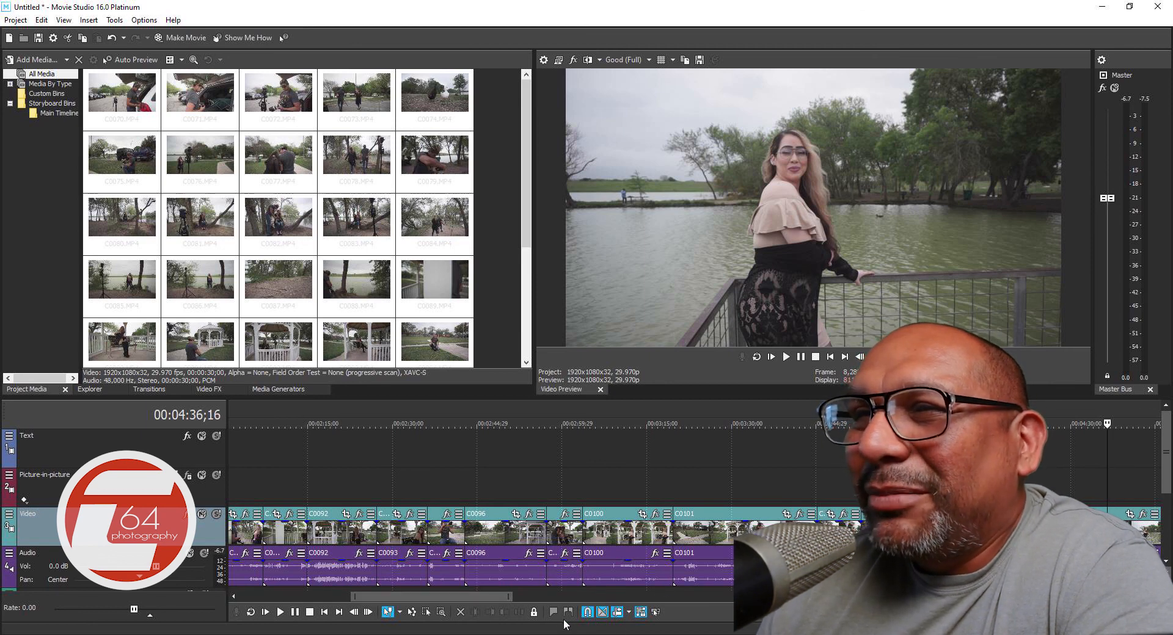
{"action": "left_click", "coordinate": [1108, 514]}
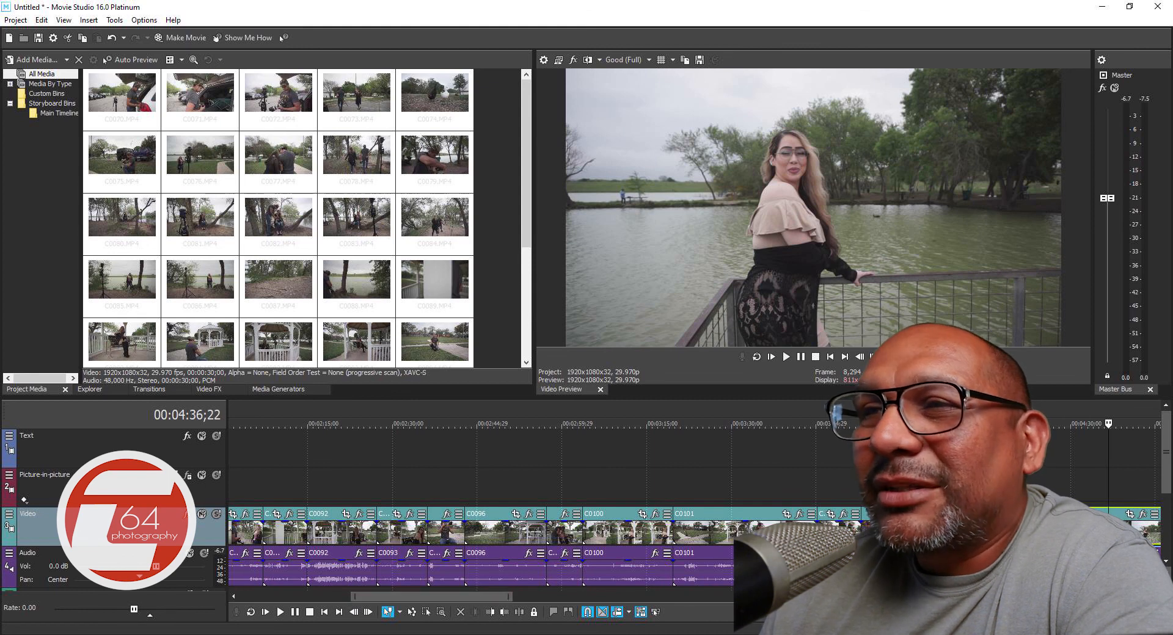
{"action": "left_click", "coordinate": [504, 612]}
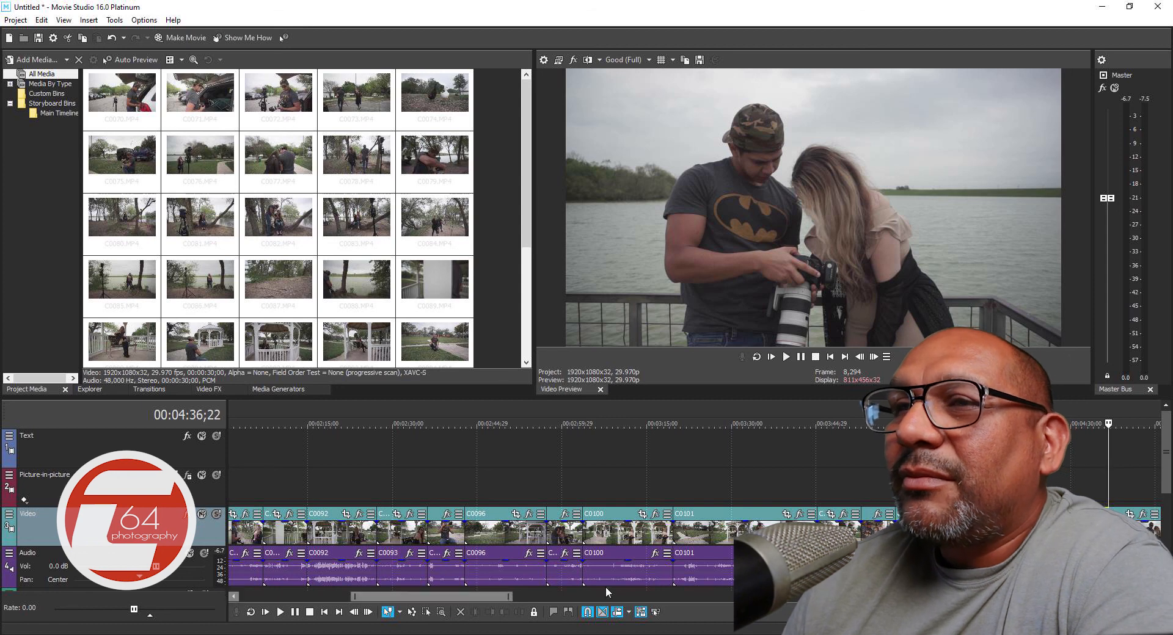
Scrub through the last clip, C0108, and check the end of the timeline.
{"action": "left_click_drag", "start_coordinate": [510, 597], "coordinate": [645, 597]}
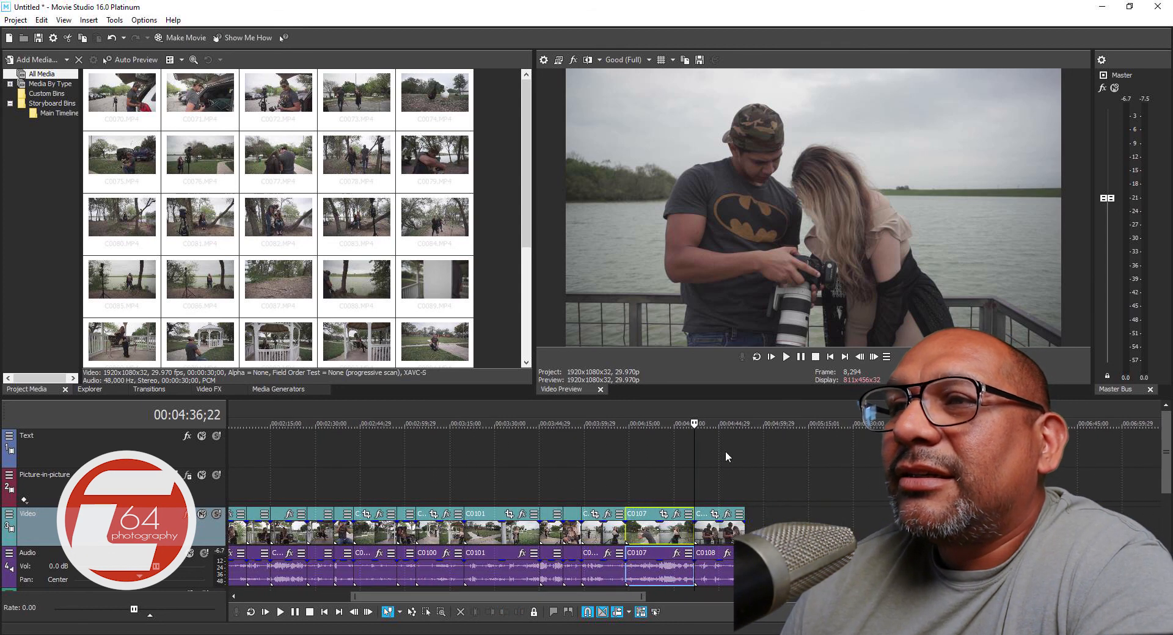
{"action": "left_click_drag", "start_coordinate": [694, 423], "coordinate": [743, 428]}
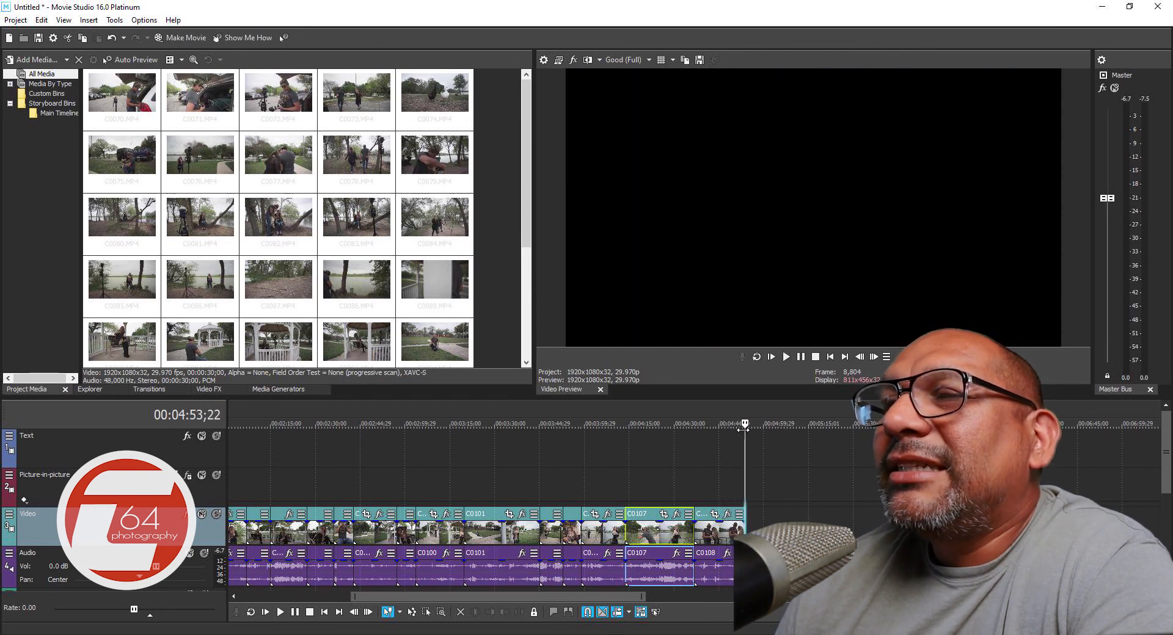
{"action": "left_click", "coordinate": [799, 361]}
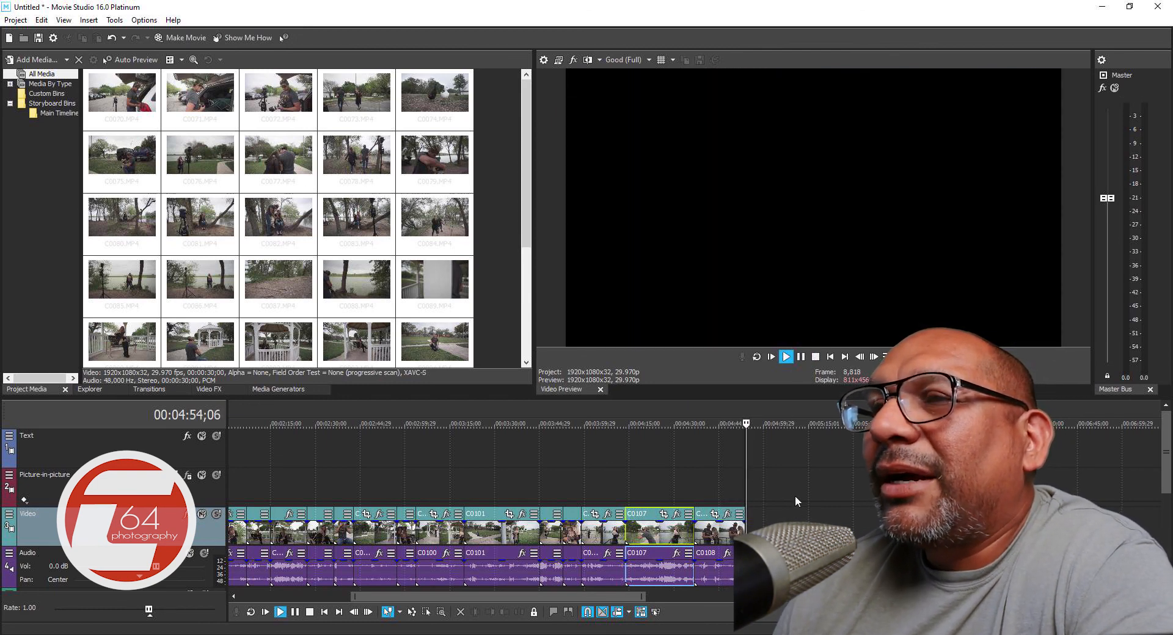
{"action": "left_click", "coordinate": [803, 359]}
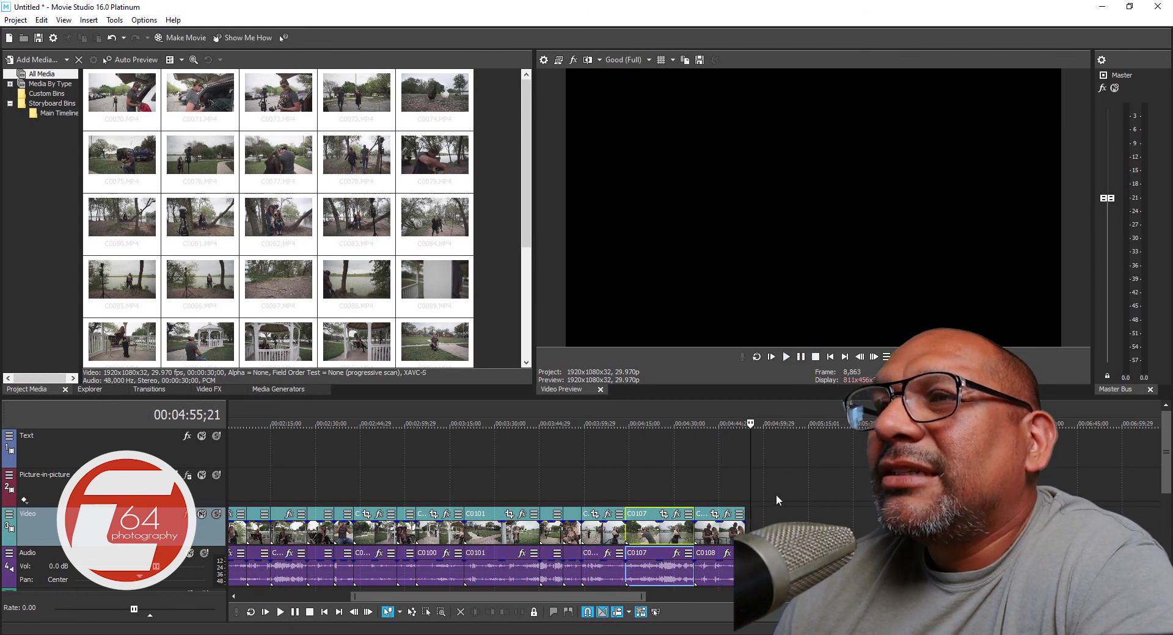
{"action": "left_click", "coordinate": [738, 523]}
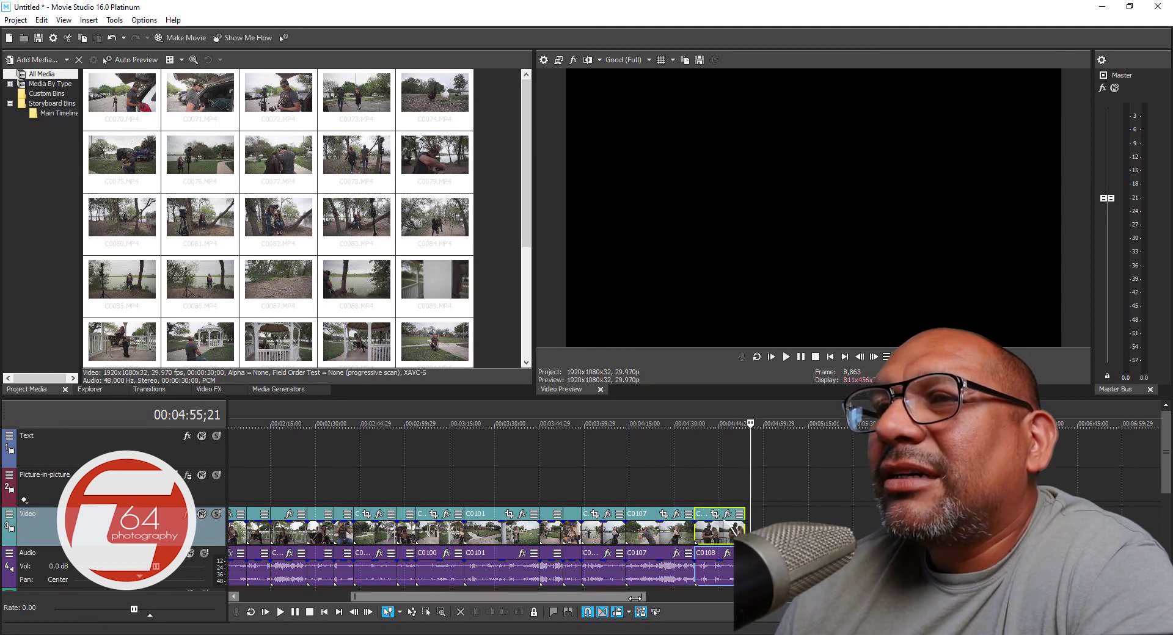
Add a Titles & Text event to the Text track above clip C0072 near the start of the timeline.
{"action": "left_click_drag", "start_coordinate": [644, 597], "coordinate": [316, 597]}
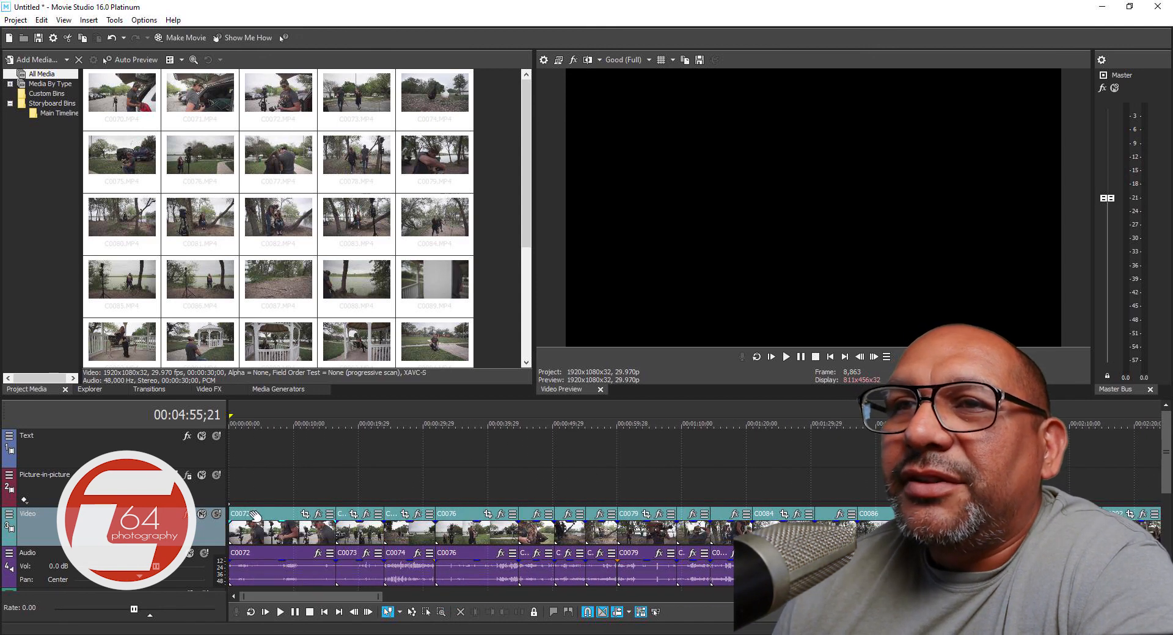
{"action": "left_click_drag", "start_coordinate": [229, 525], "coordinate": [244, 523]}
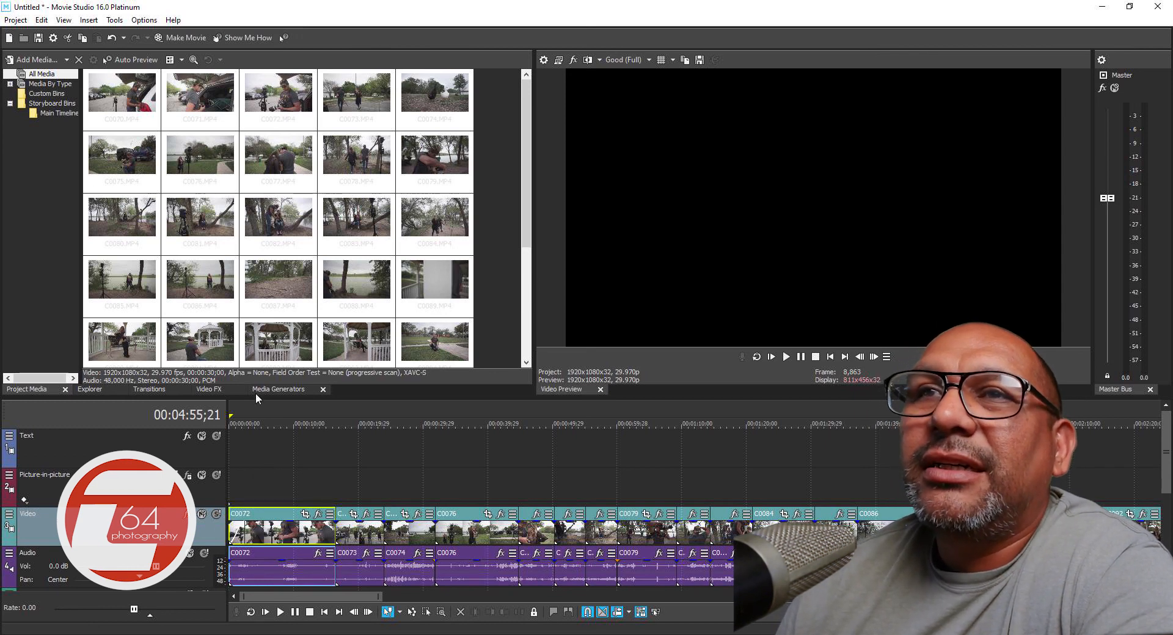
{"action": "left_click", "coordinate": [279, 389]}
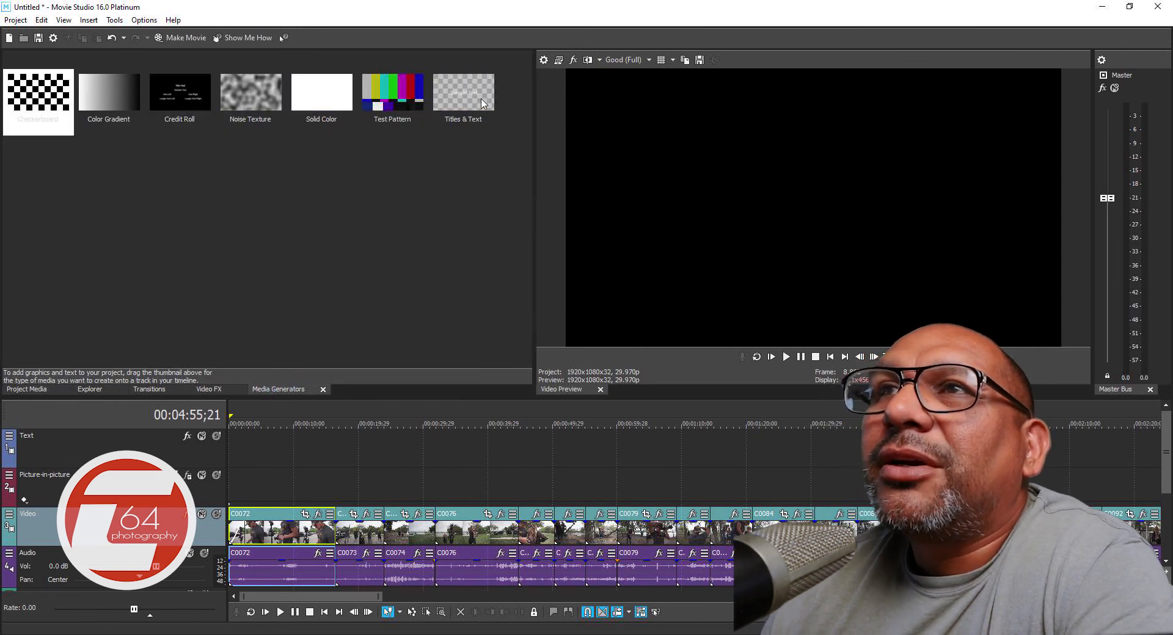
{"action": "left_click_drag", "start_coordinate": [482, 104], "coordinate": [86, 485]}
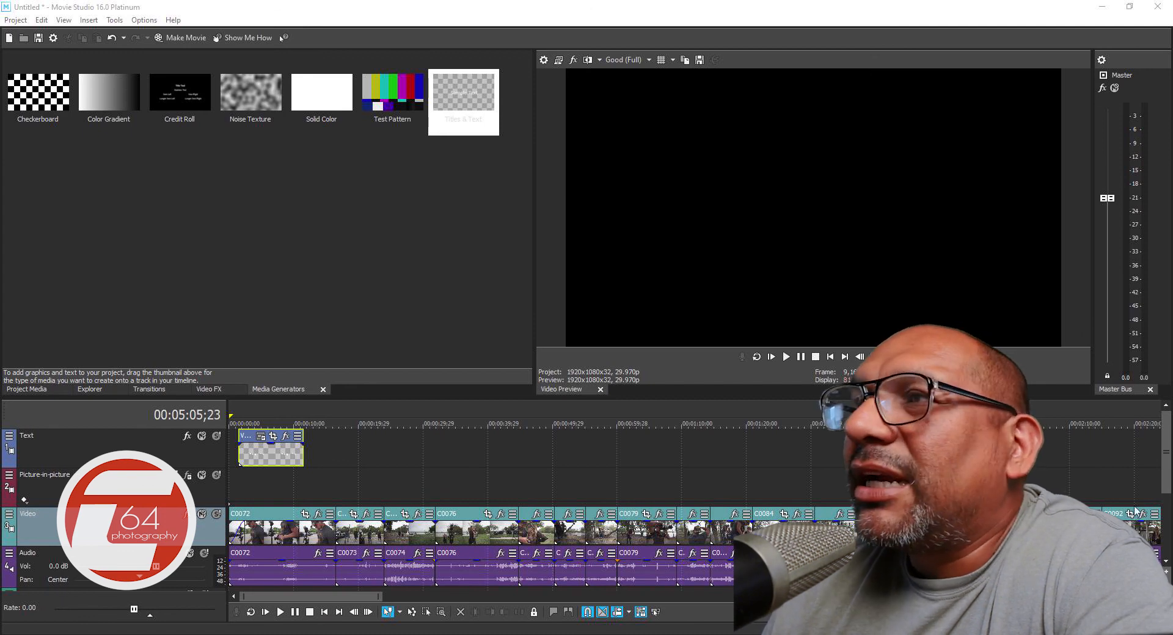
{"action": "mouse_move", "coordinate": [1165, 473]}
{"action": "left_mouse_down"}
{"action": "mouse_move", "coordinate": [1169, 520]}
{"action": "mouse_move", "coordinate": [1168, 477]}
{"action": "left_mouse_up"}
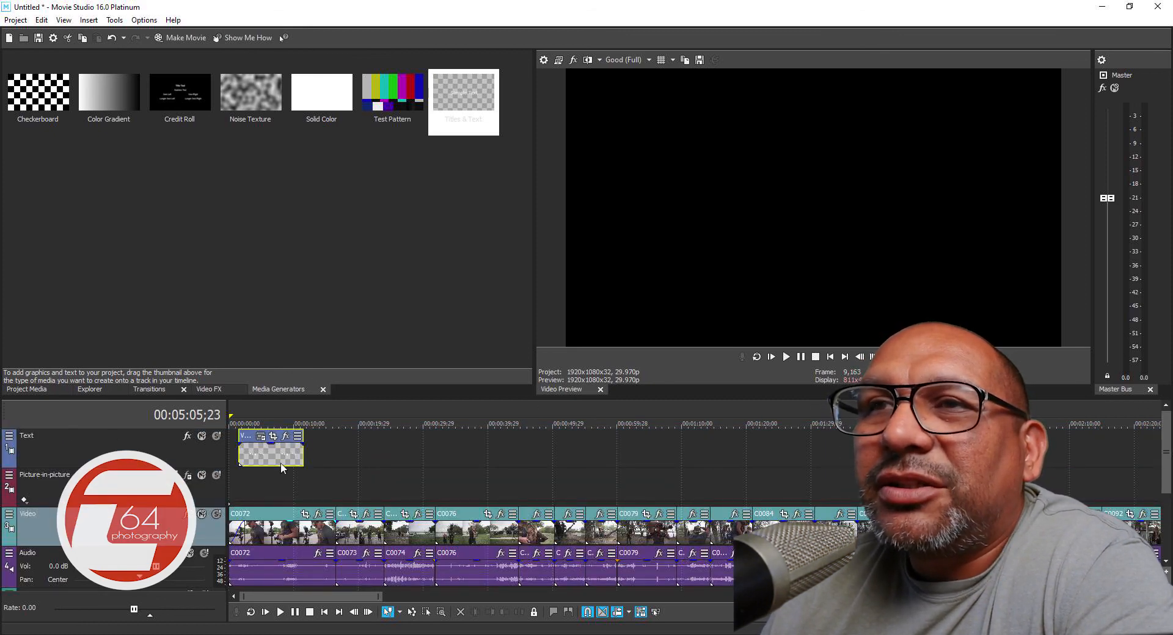
{"action": "right_click", "coordinate": [90, 494]}
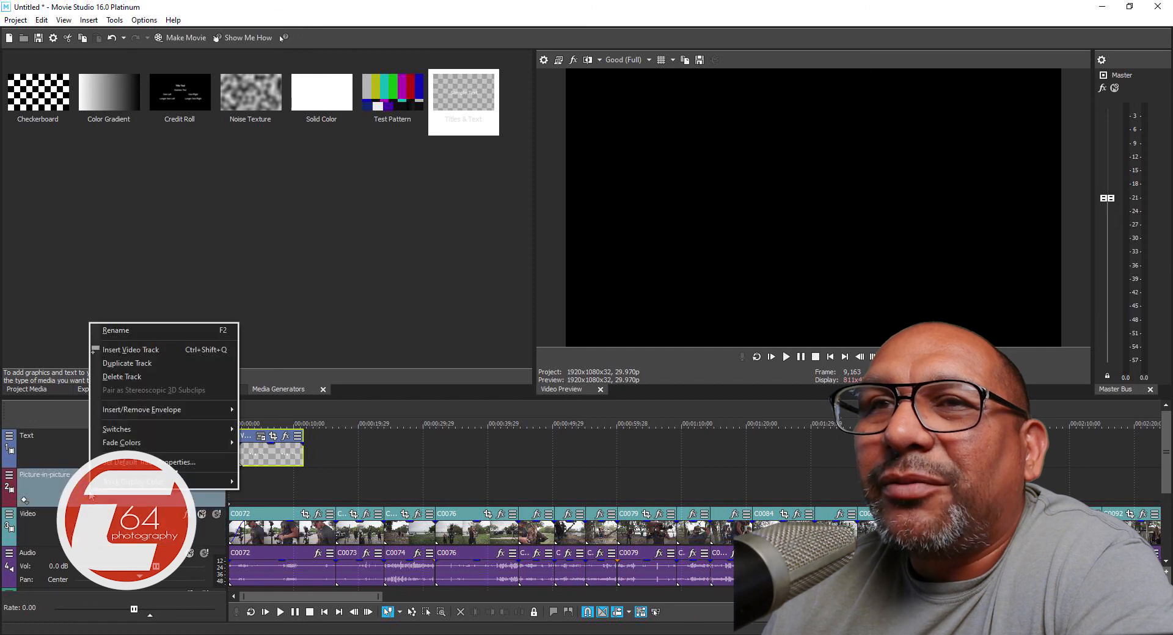
{"action": "left_click", "coordinate": [127, 364]}
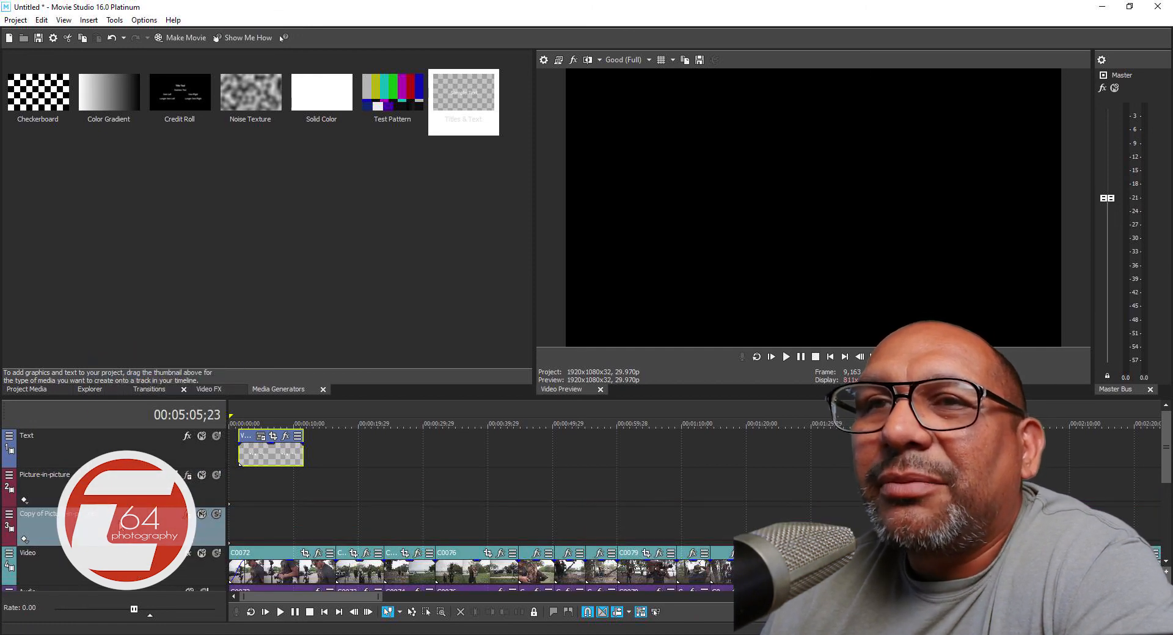
{"action": "right_click", "coordinate": [118, 524]}
{"action": "left_click", "coordinate": [149, 409]}
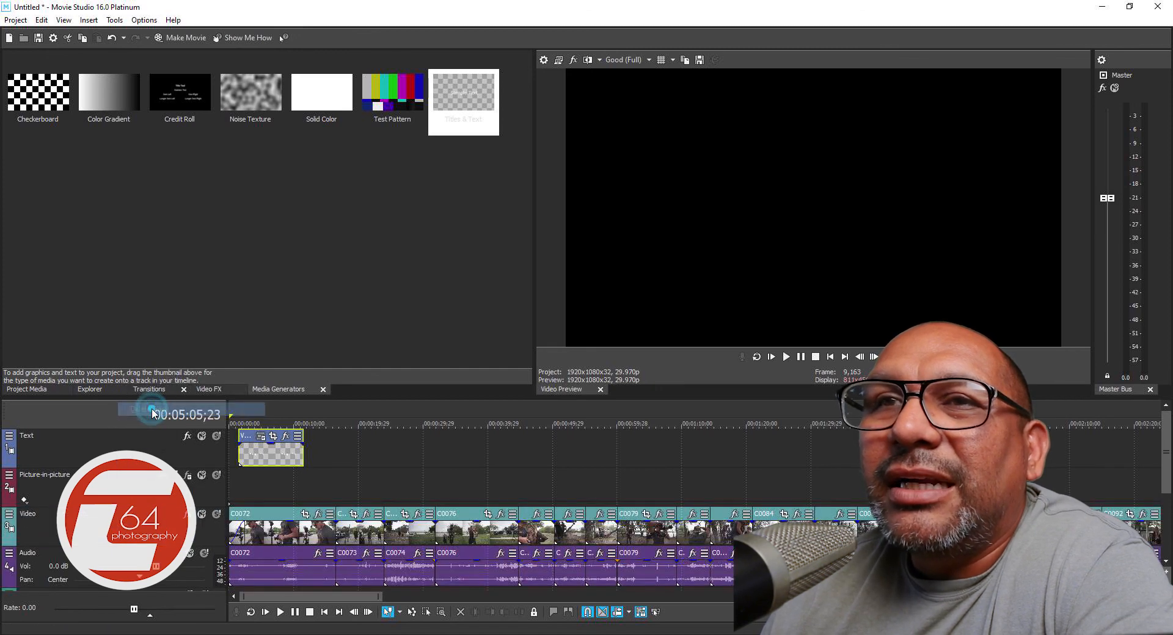
Delete the empty Picture-in-picture track.
{"action": "left_click", "coordinate": [120, 486]}
{"action": "right_click", "coordinate": [121, 486]}
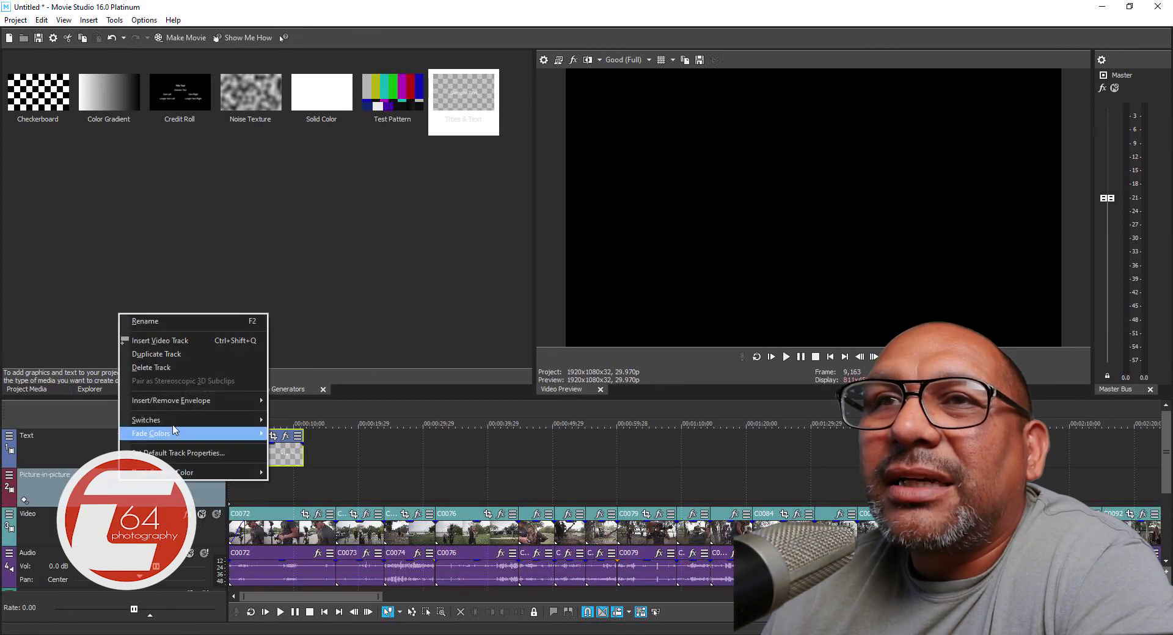
{"action": "left_click", "coordinate": [162, 369]}
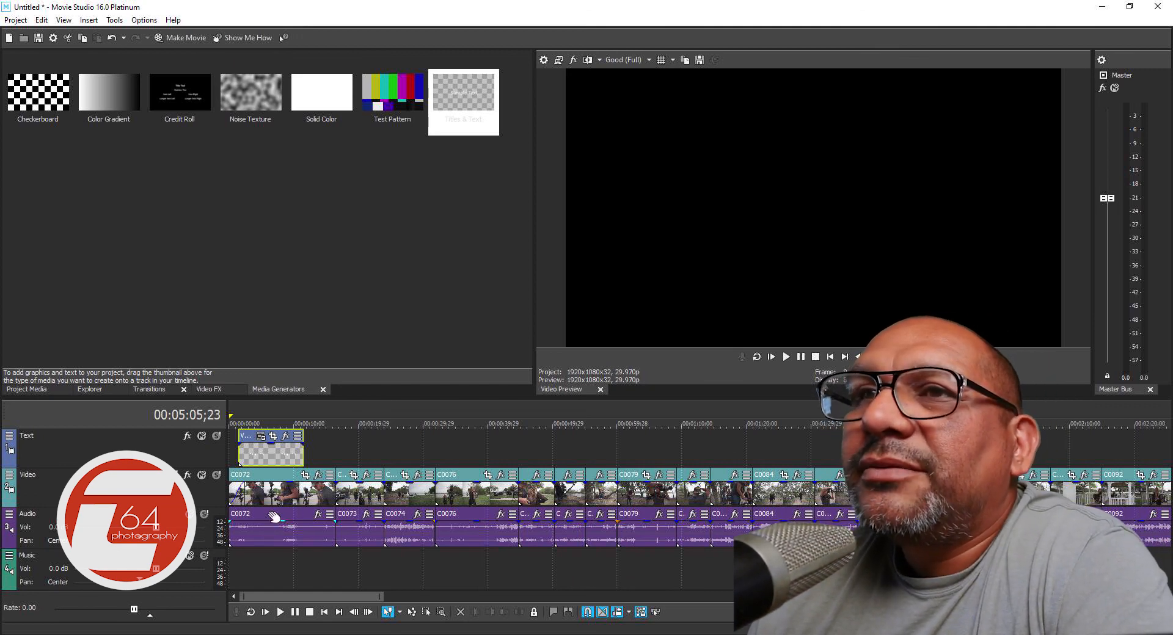
Open the generated media settings of the title event and replace its sample text with "Camera64".
{"action": "left_click", "coordinate": [283, 454]}
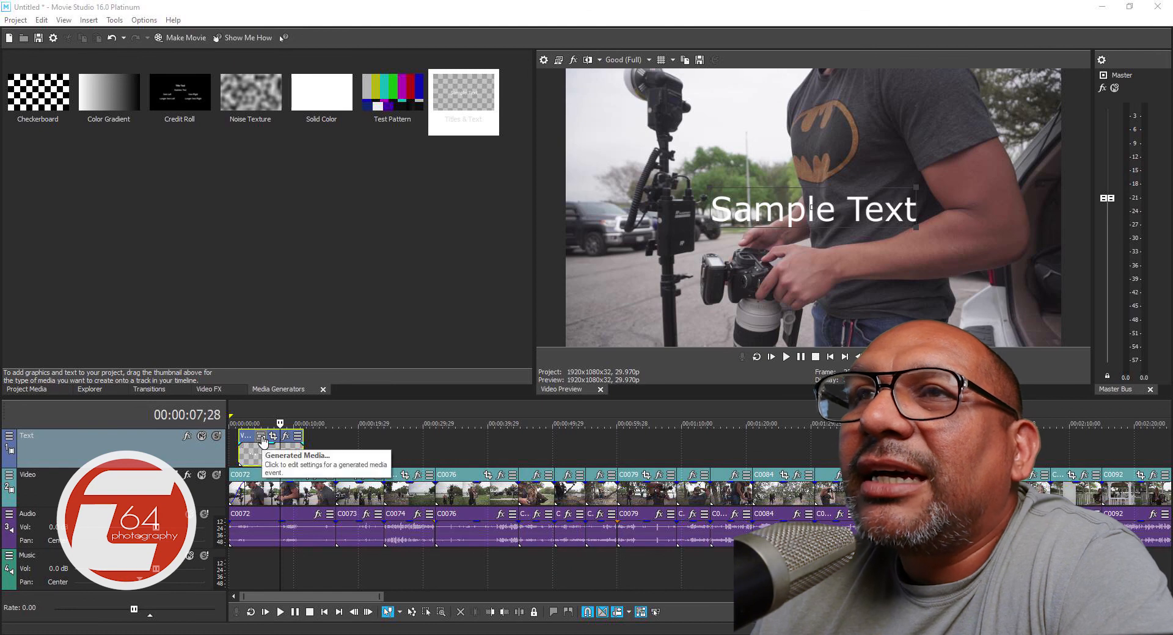
{"action": "left_click", "coordinate": [261, 437]}
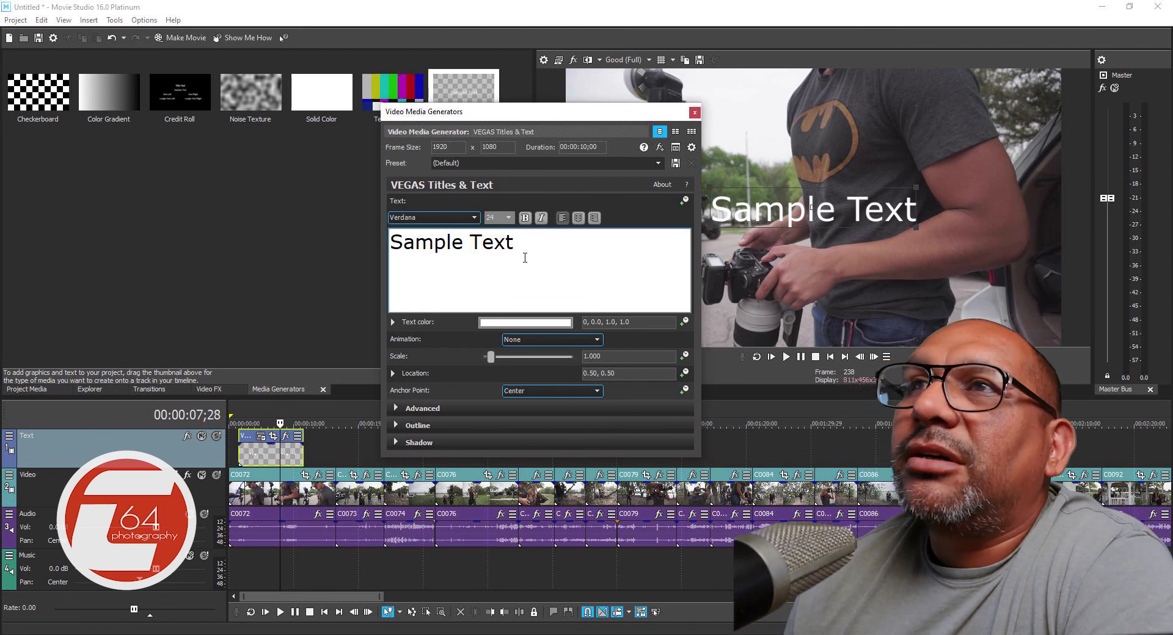
{"action": "left_click_drag", "start_coordinate": [524, 242], "coordinate": [390, 243]}
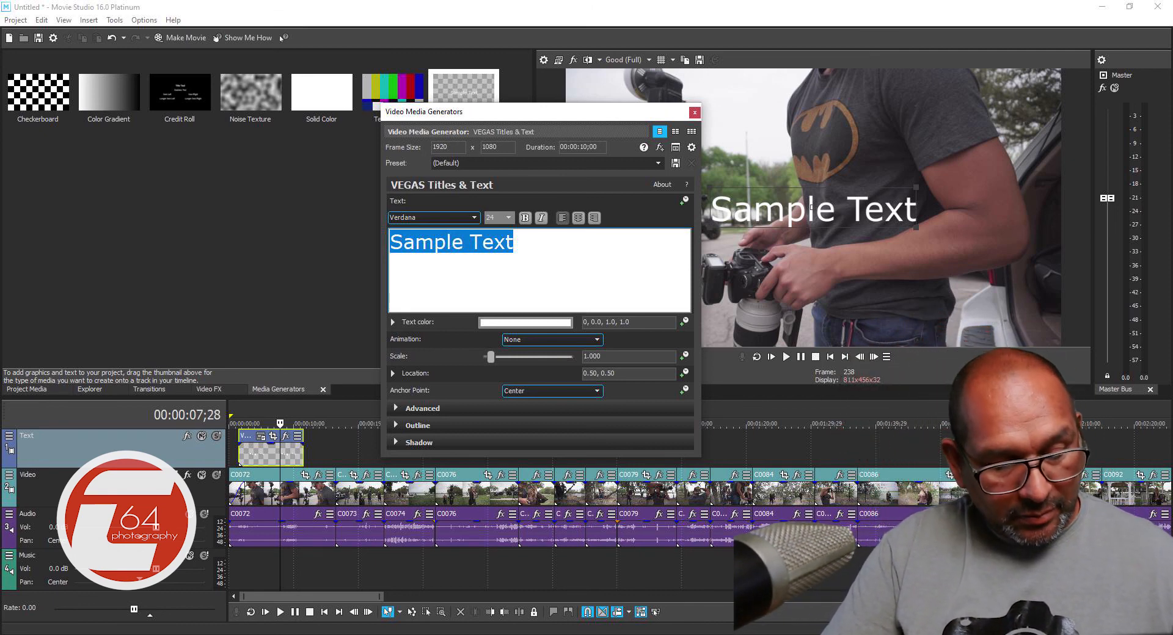
{"action": "type", "text": "camera"}
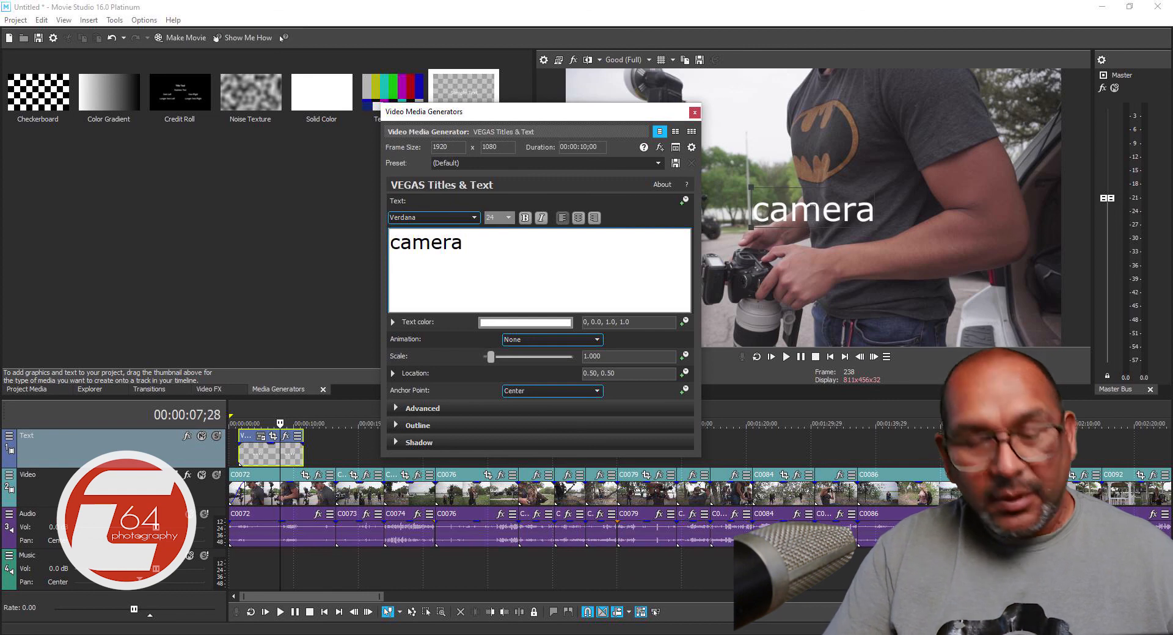
{"action": "type", "text": "64"}
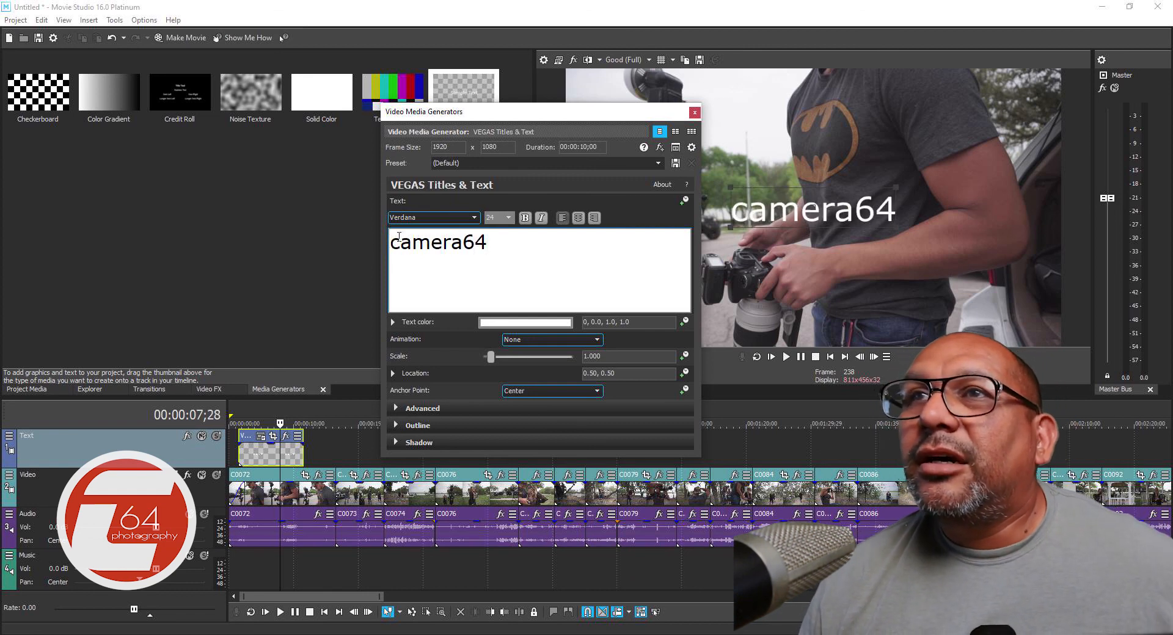
{"action": "left_click_drag", "start_coordinate": [398, 238], "coordinate": [389, 242]}
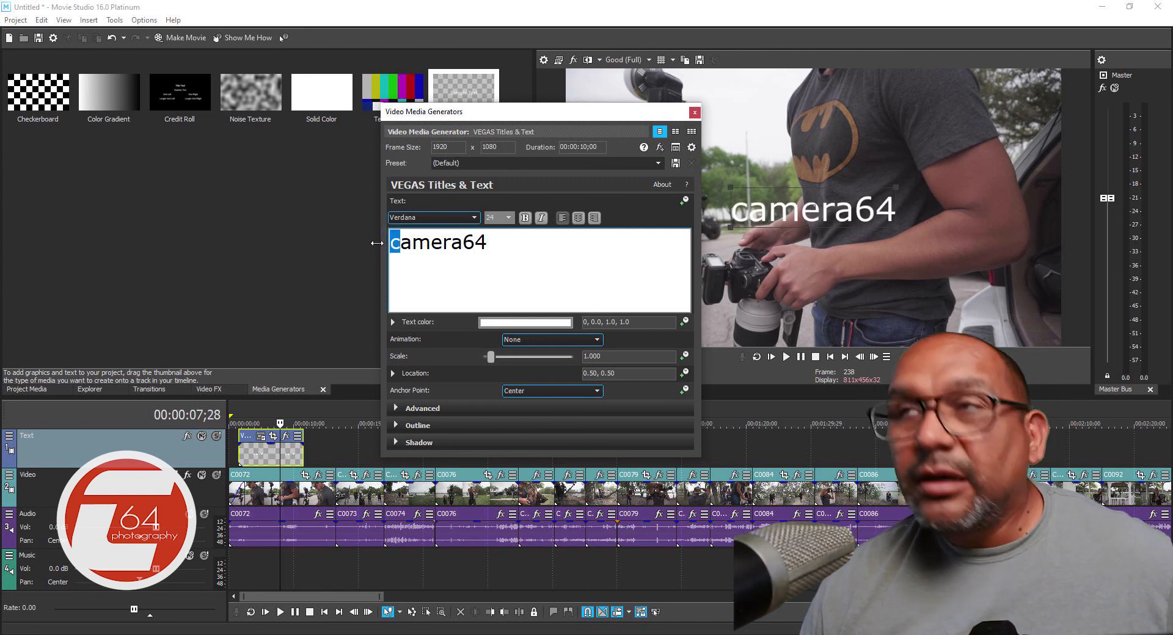
{"action": "type", "text": "C"}
Set the font of the Camera64 title text to SF Movie Poster.
{"action": "double_click", "coordinate": [503, 242]}
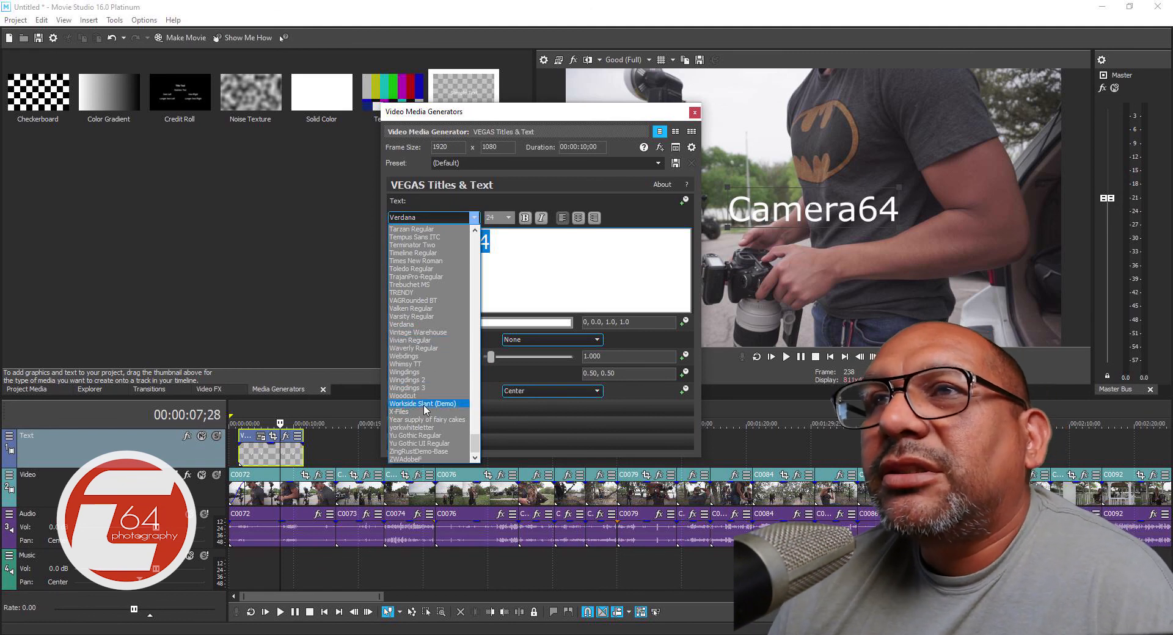
{"action": "scroll", "coordinate": [440, 347], "scroll_direction": "up", "scroll_amount": 15}
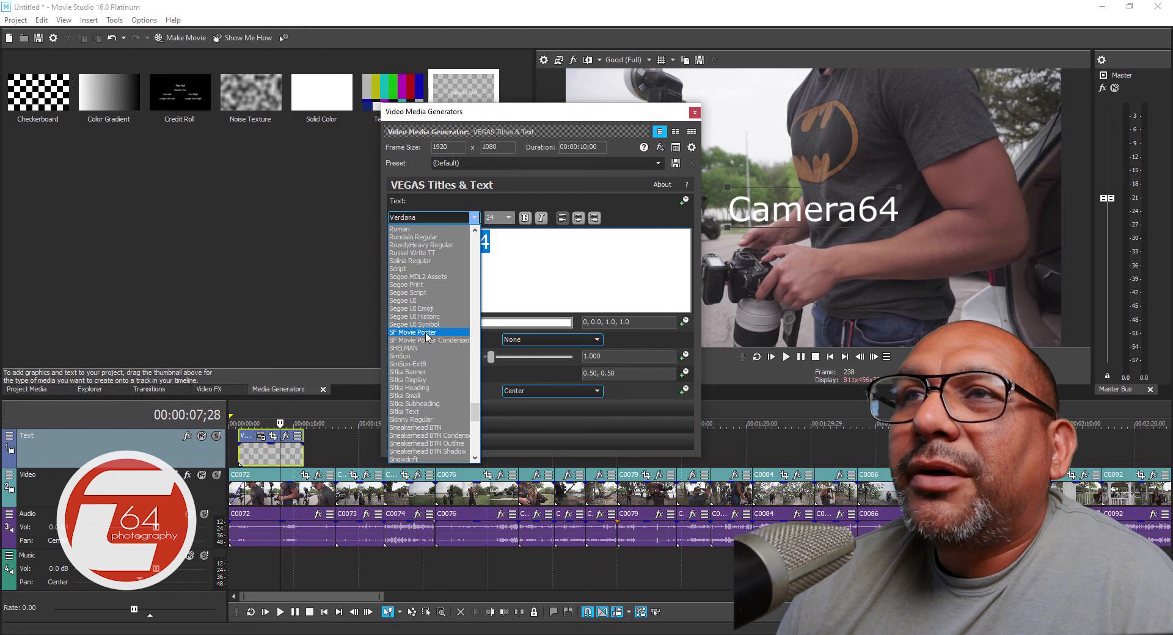
{"action": "left_click", "coordinate": [426, 333]}
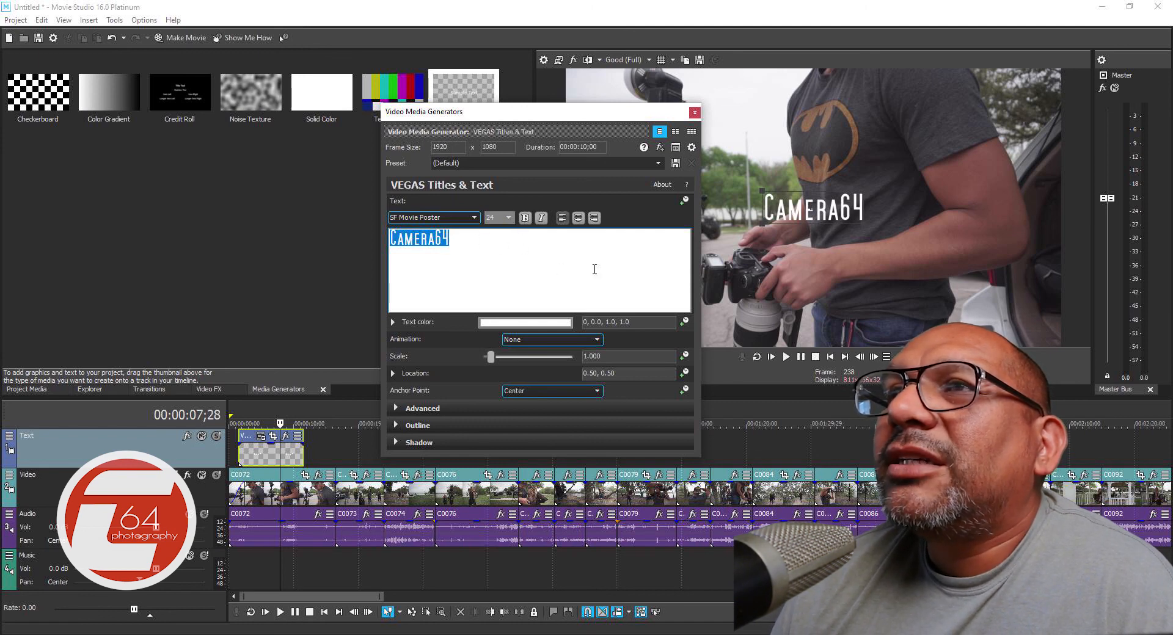
{"action": "left_click", "coordinate": [550, 252]}
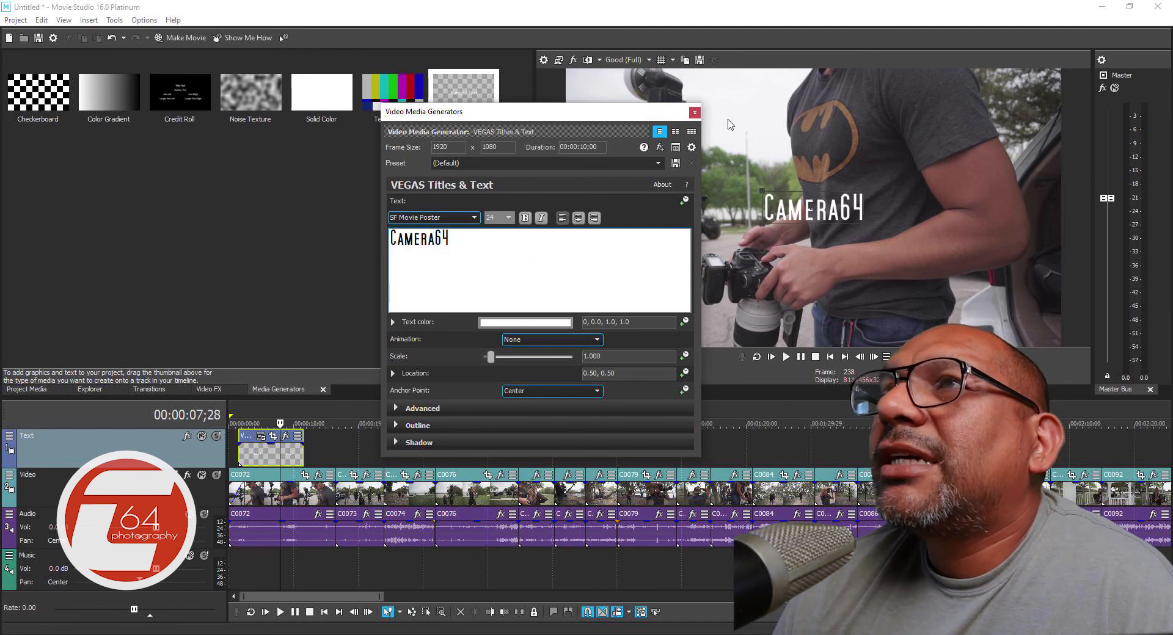
Animate the title's scale from 0.322 at the event's start to 3.728 at 00:00:07;17.
{"action": "left_click_drag", "start_coordinate": [663, 116], "coordinate": [467, 90]}
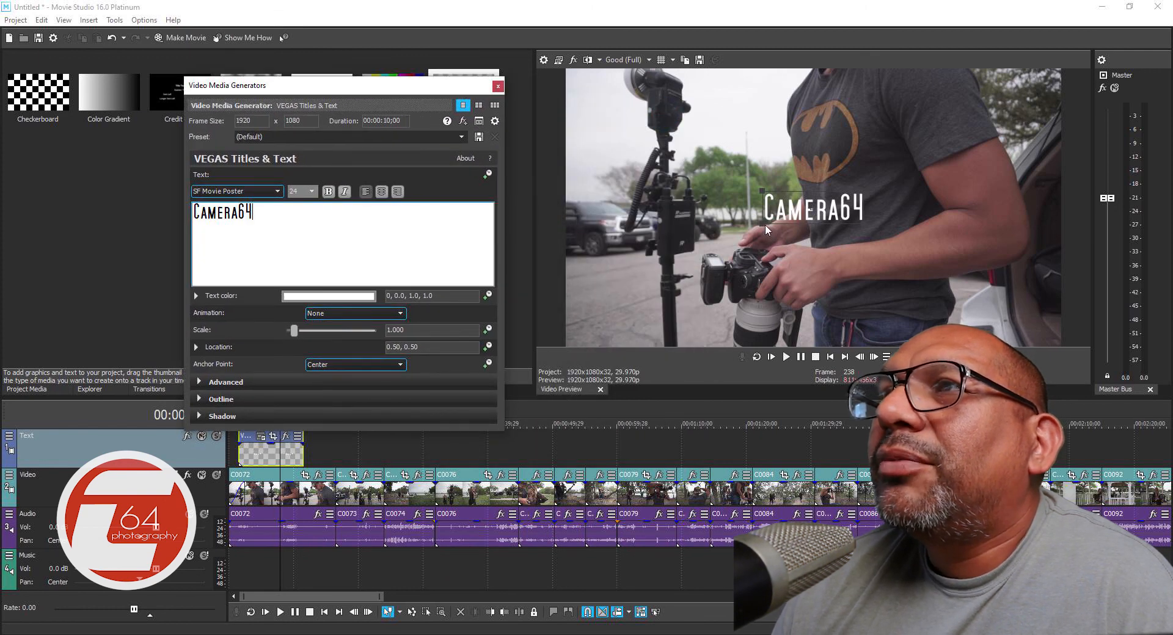
{"action": "left_click_drag", "start_coordinate": [765, 225], "coordinate": [791, 206]}
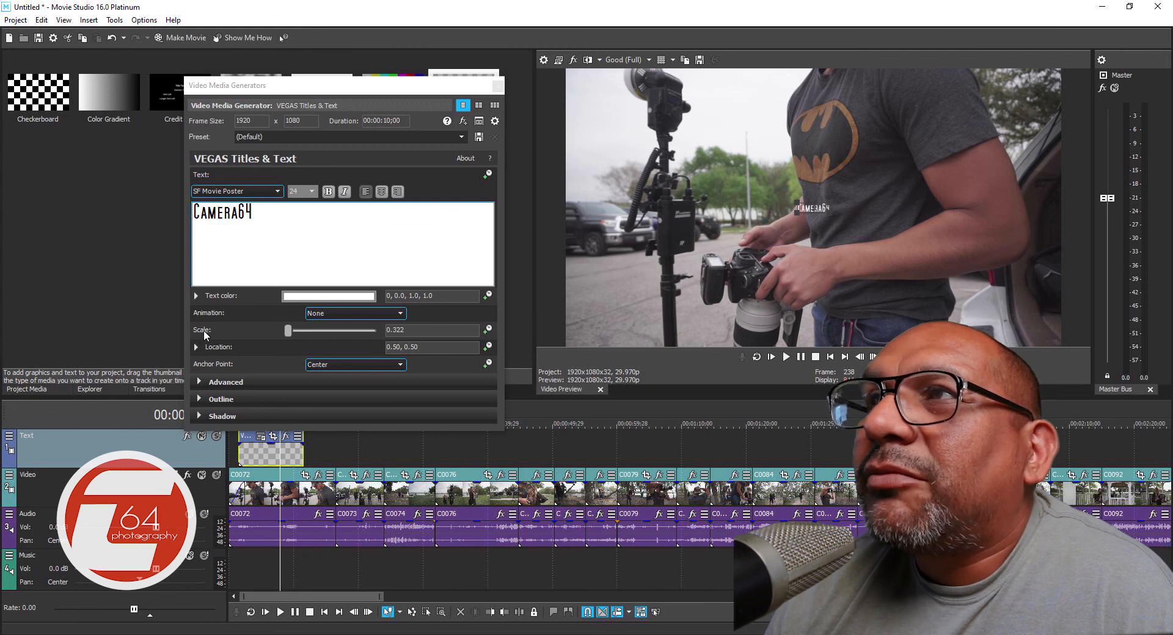
{"action": "left_click", "coordinate": [487, 330]}
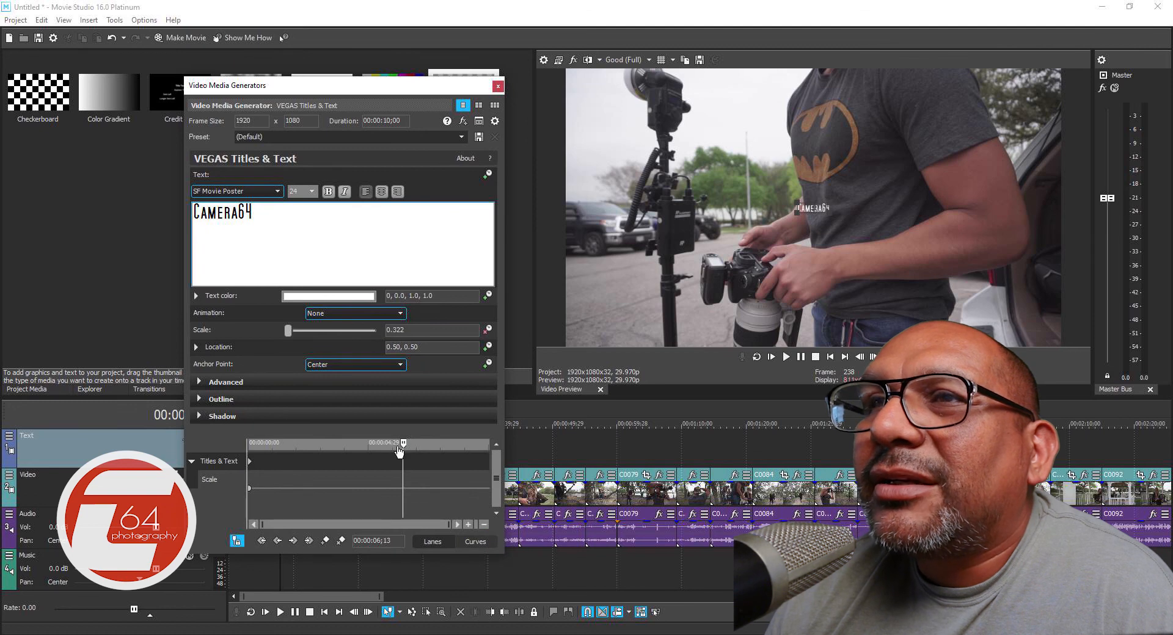
{"action": "left_click_drag", "start_coordinate": [404, 443], "coordinate": [237, 437]}
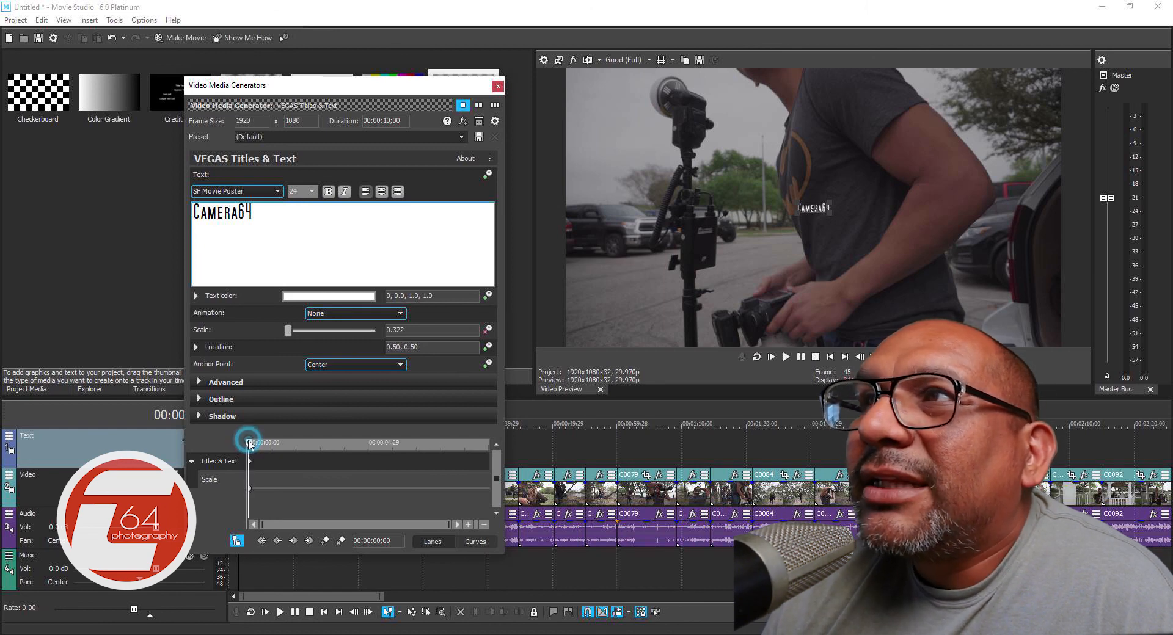
{"action": "left_click_drag", "start_coordinate": [249, 444], "coordinate": [431, 452]}
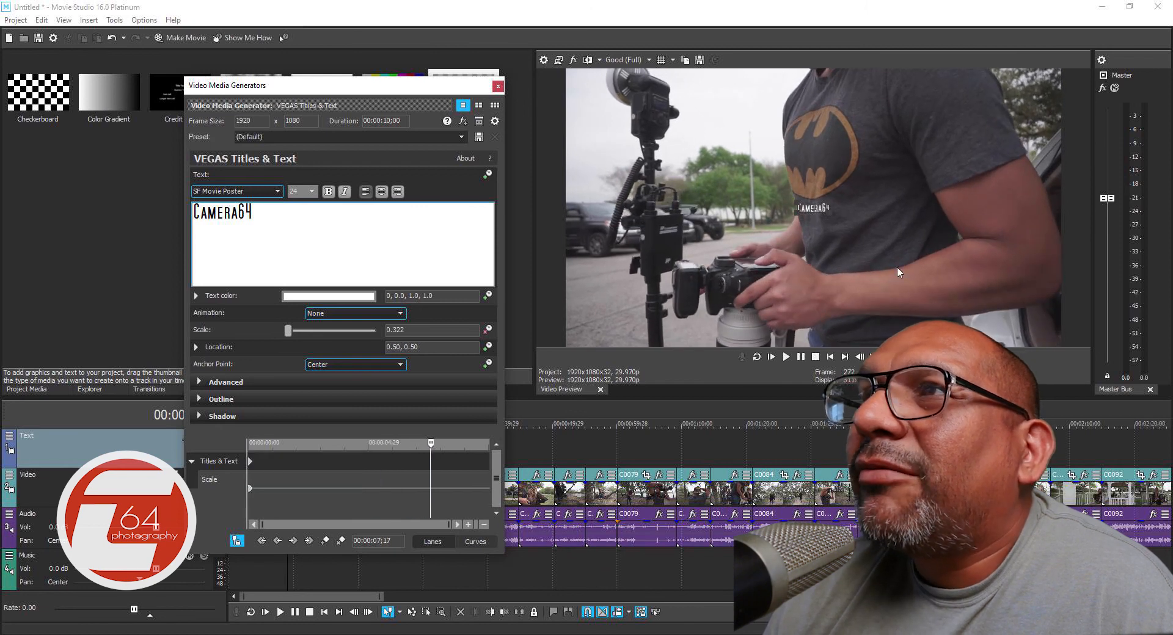
{"action": "left_click_drag", "start_coordinate": [795, 215], "coordinate": [619, 315]}
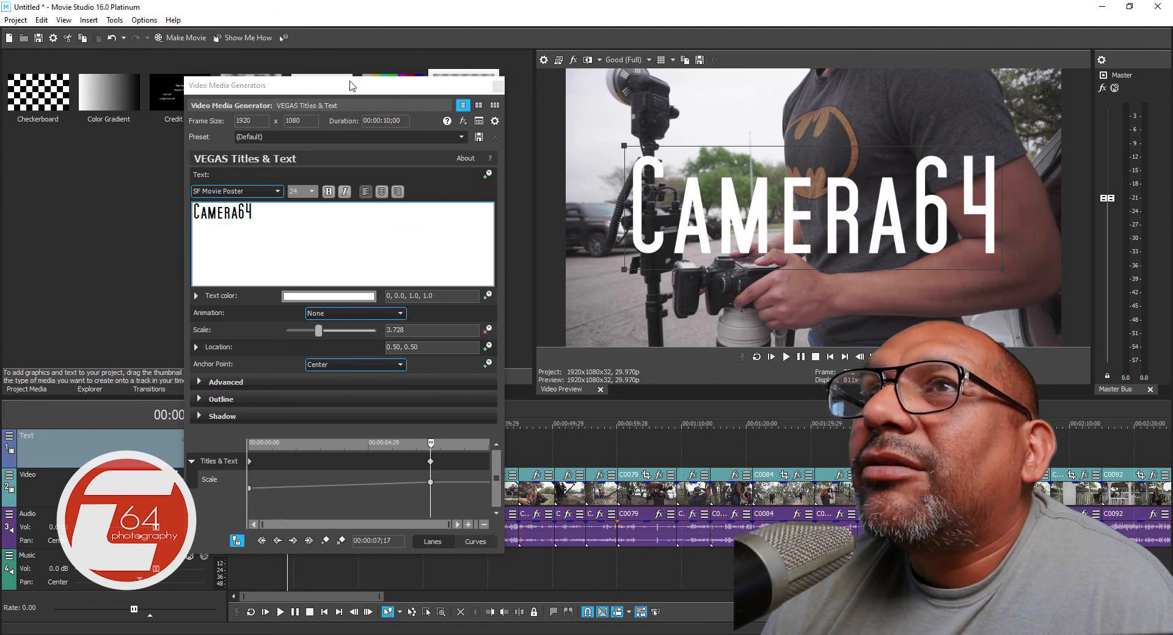
Move the title settings window off the timeline and play the project from the start to preview the growing title.
{"action": "left_click_drag", "start_coordinate": [424, 80], "coordinate": [932, 348]}
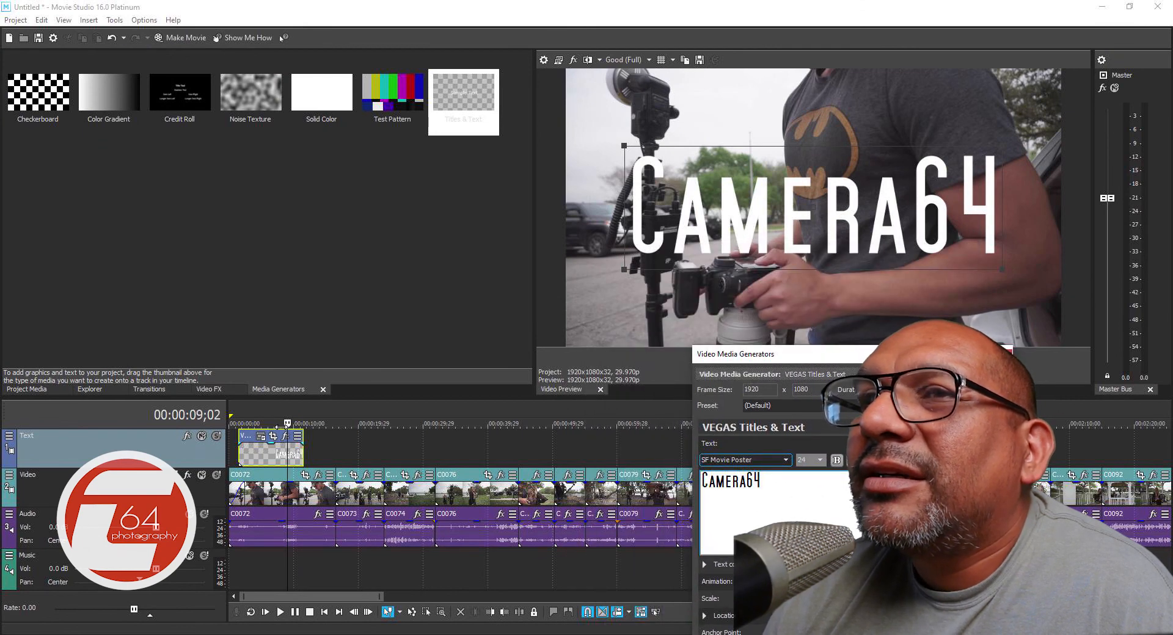
{"action": "left_click_drag", "start_coordinate": [287, 423], "coordinate": [230, 423]}
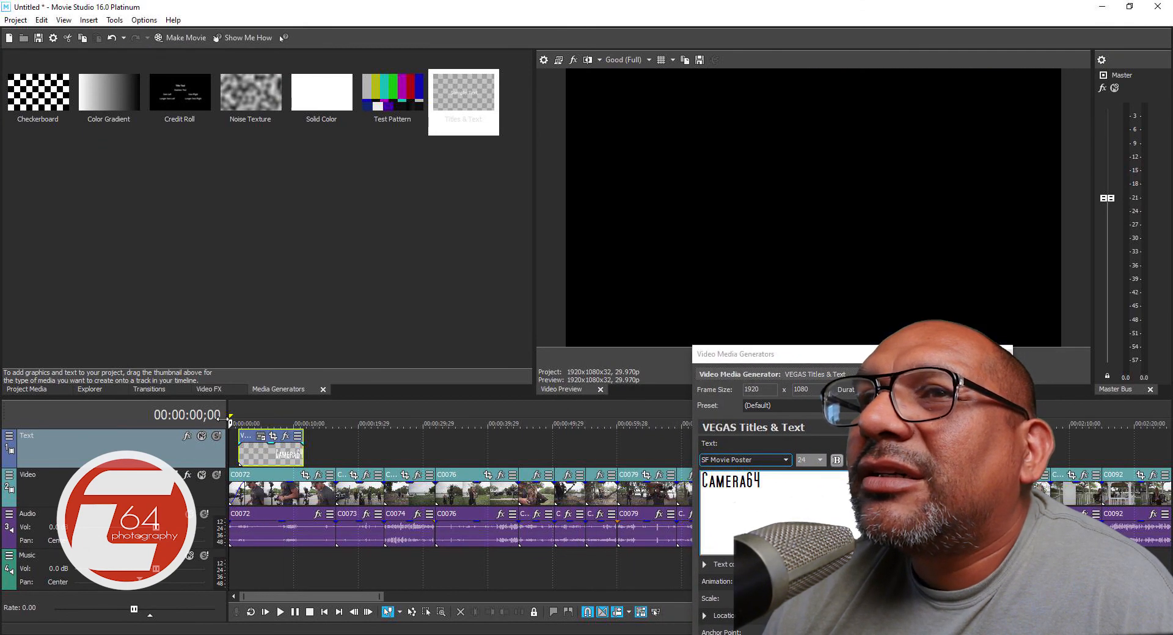
{"action": "left_click_drag", "start_coordinate": [778, 354], "coordinate": [795, 402]}
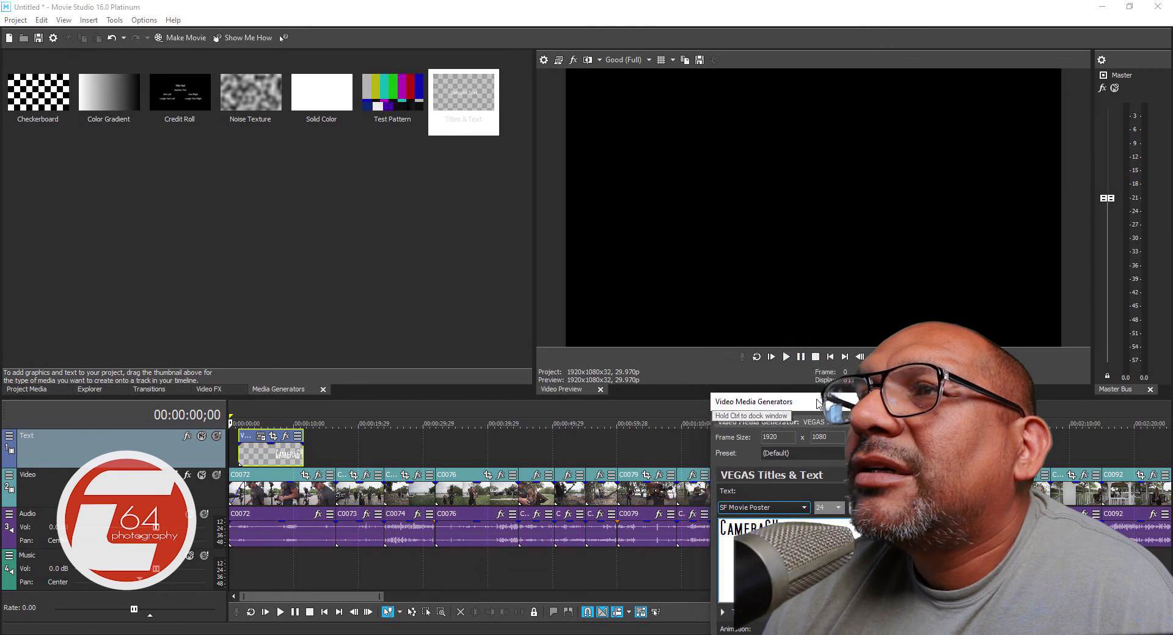
{"action": "left_click", "coordinate": [787, 357]}
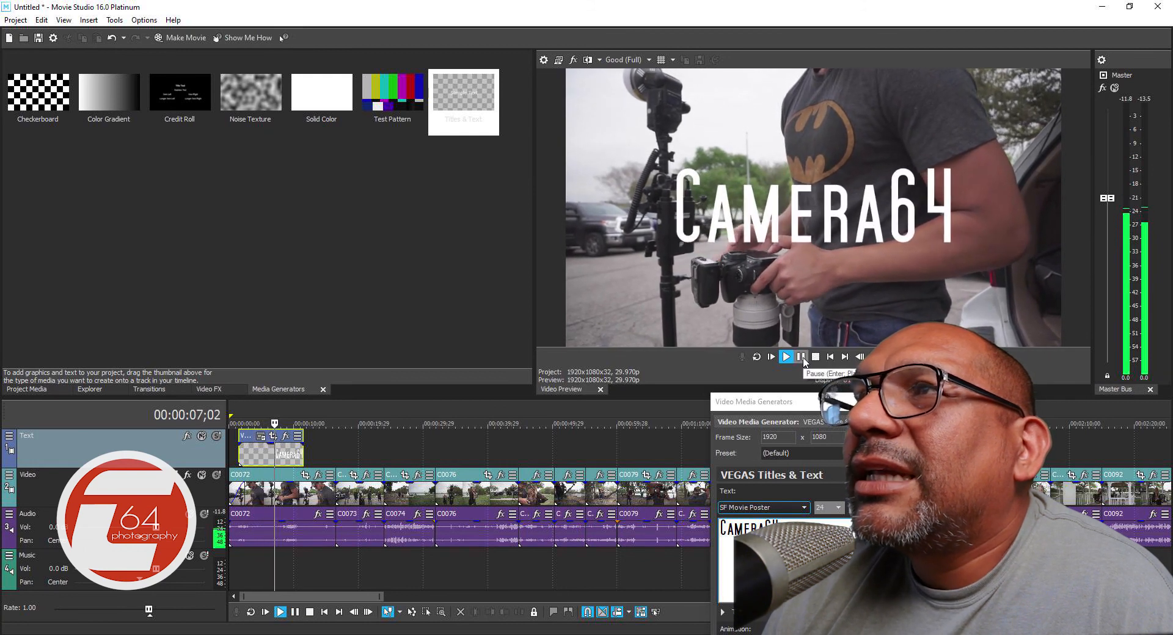
{"action": "left_click", "coordinate": [801, 359]}
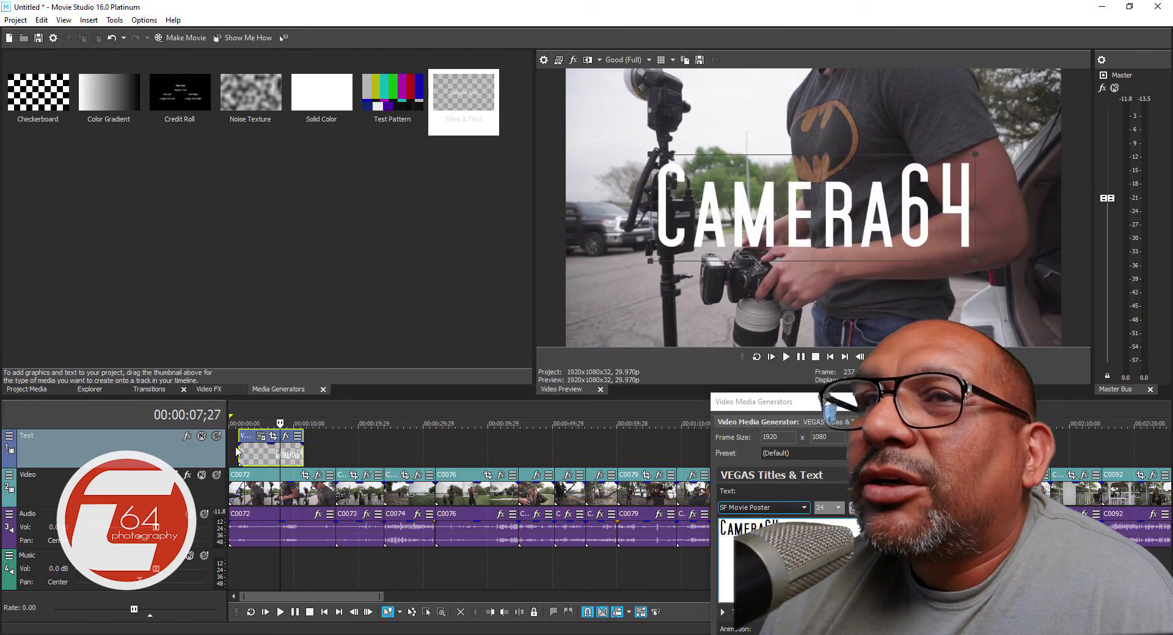
Add a short fade-in and fade-out to the title event, play the opening to check them, and close the title settings.
{"action": "left_click_drag", "start_coordinate": [236, 445], "coordinate": [239, 445]}
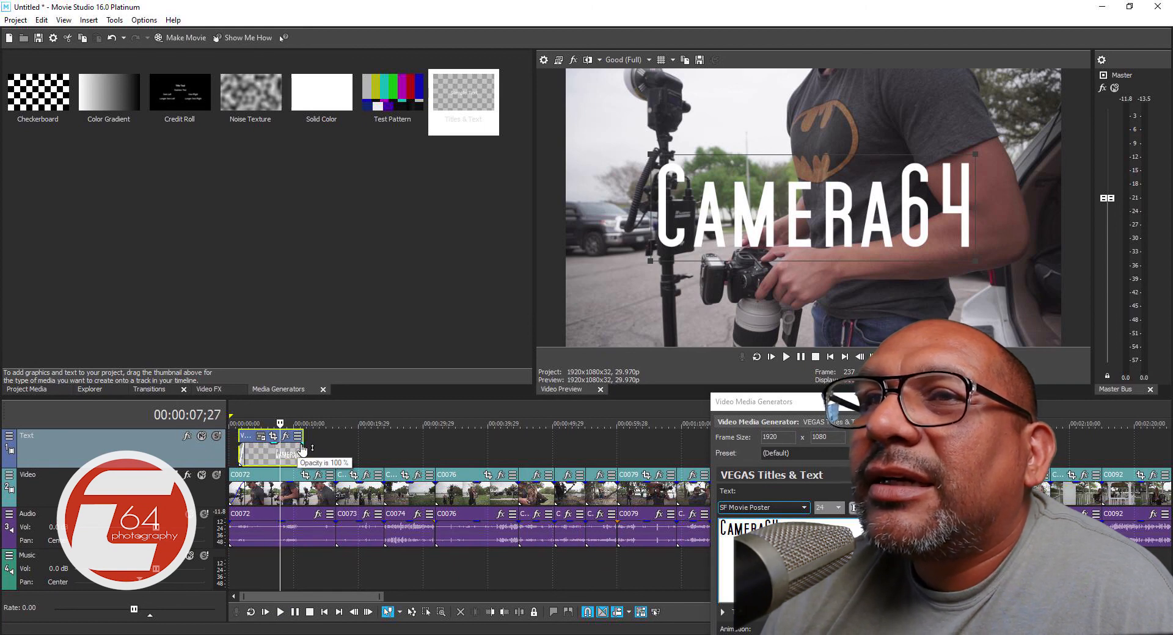
{"action": "left_click_drag", "start_coordinate": [303, 444], "coordinate": [229, 422]}
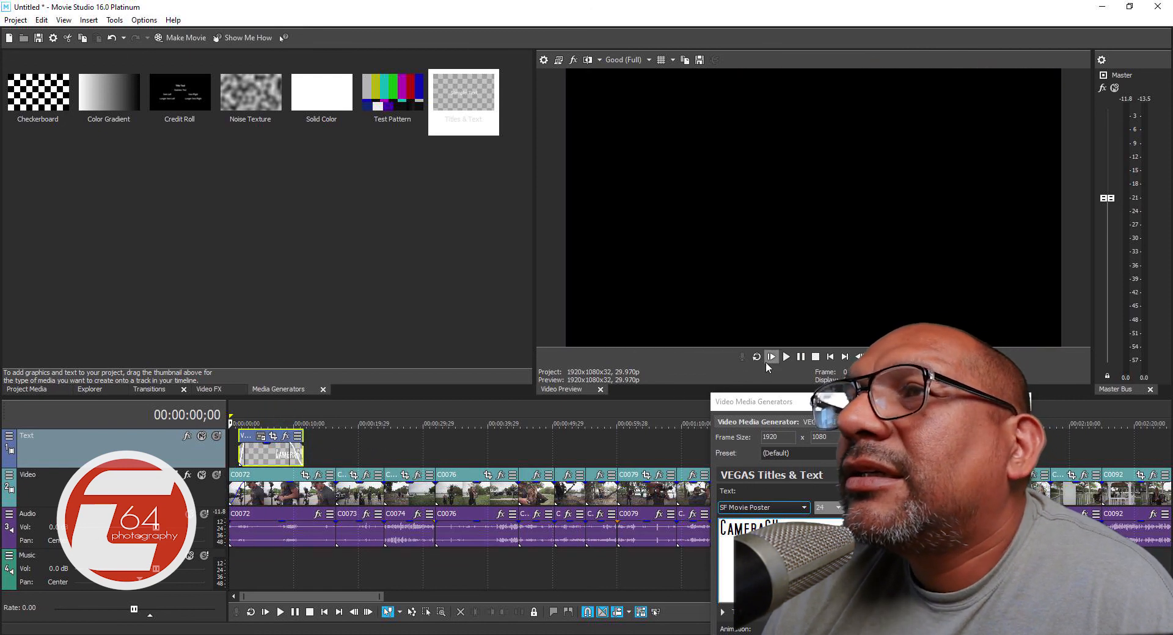
{"action": "left_click", "coordinate": [788, 358]}
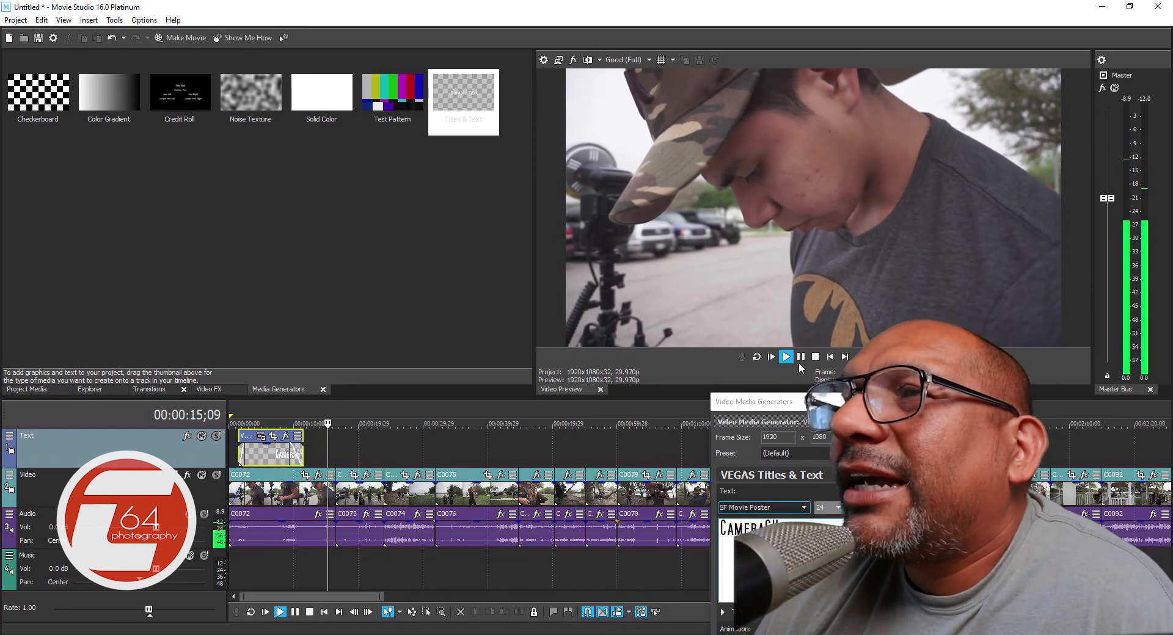
{"action": "left_click", "coordinate": [802, 359]}
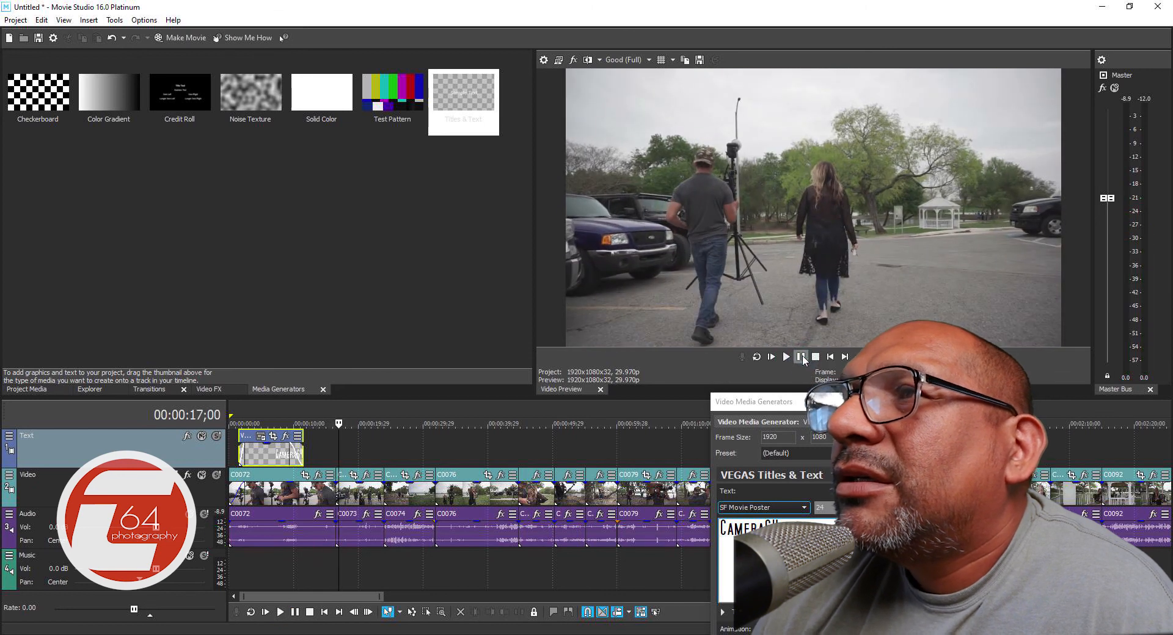
{"action": "left_click", "coordinate": [1000, 402]}
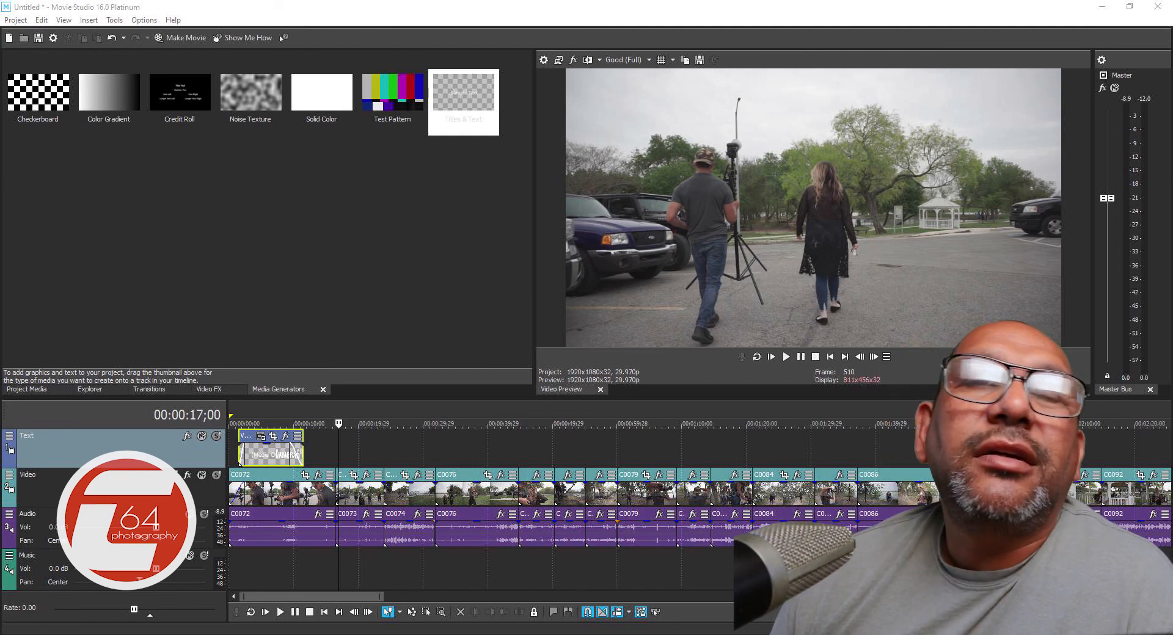
Switch to a maximized Chrome window and open the Soundstripe music library.
{"action": "left_click_drag", "start_coordinate": [1172, 116], "coordinate": [605, 40]}
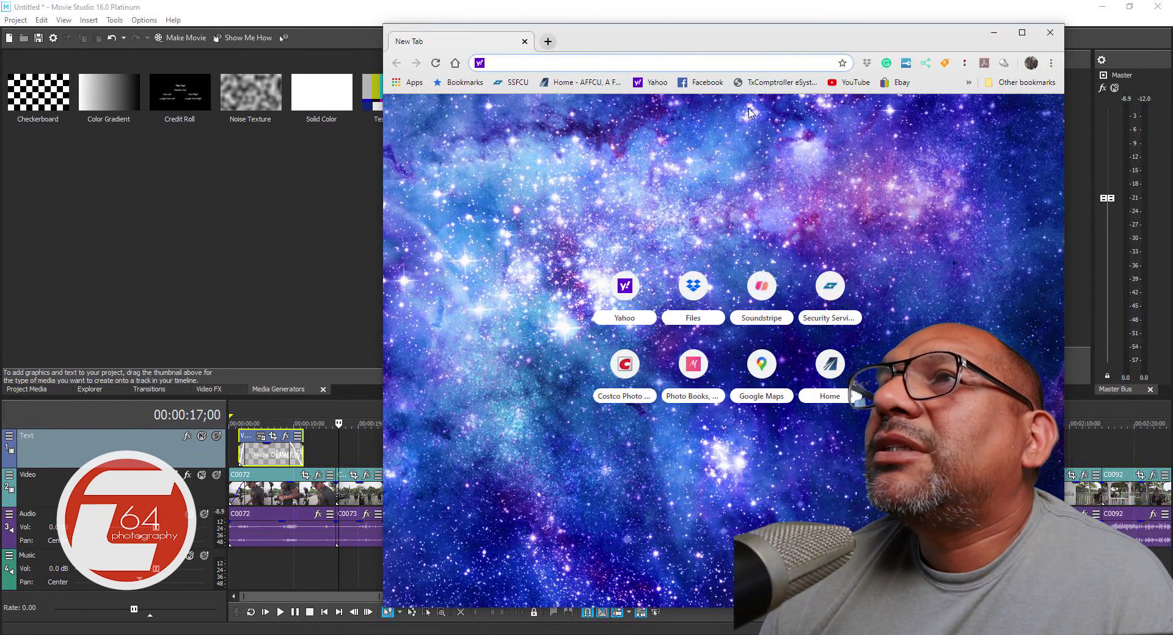
{"action": "left_click", "coordinate": [1022, 34]}
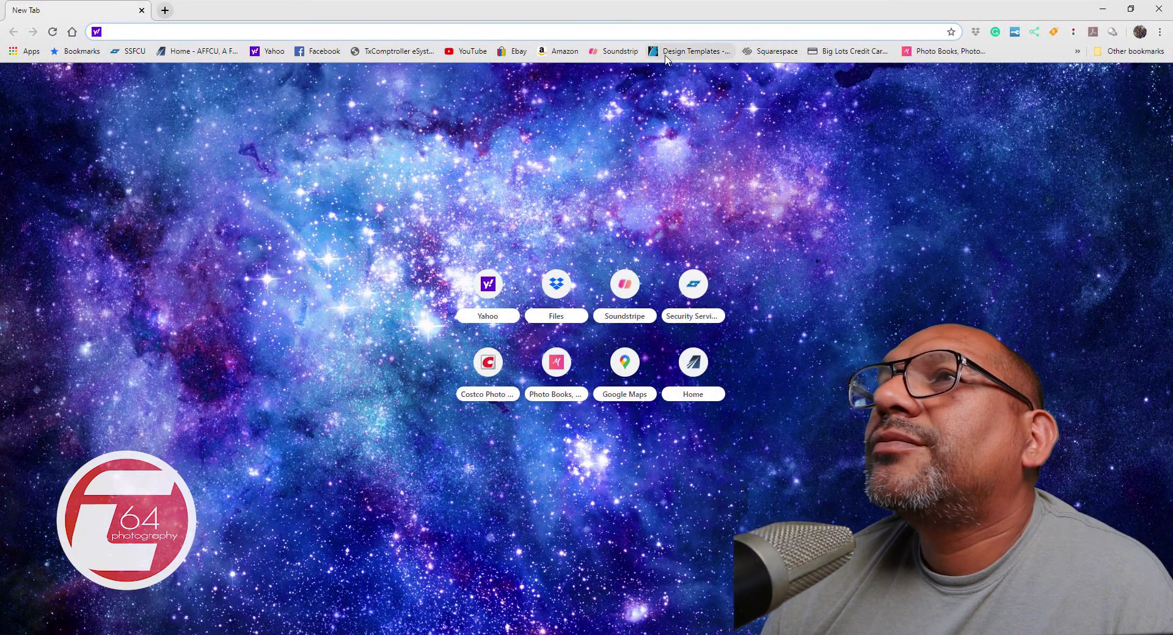
{"action": "left_click", "coordinate": [611, 52]}
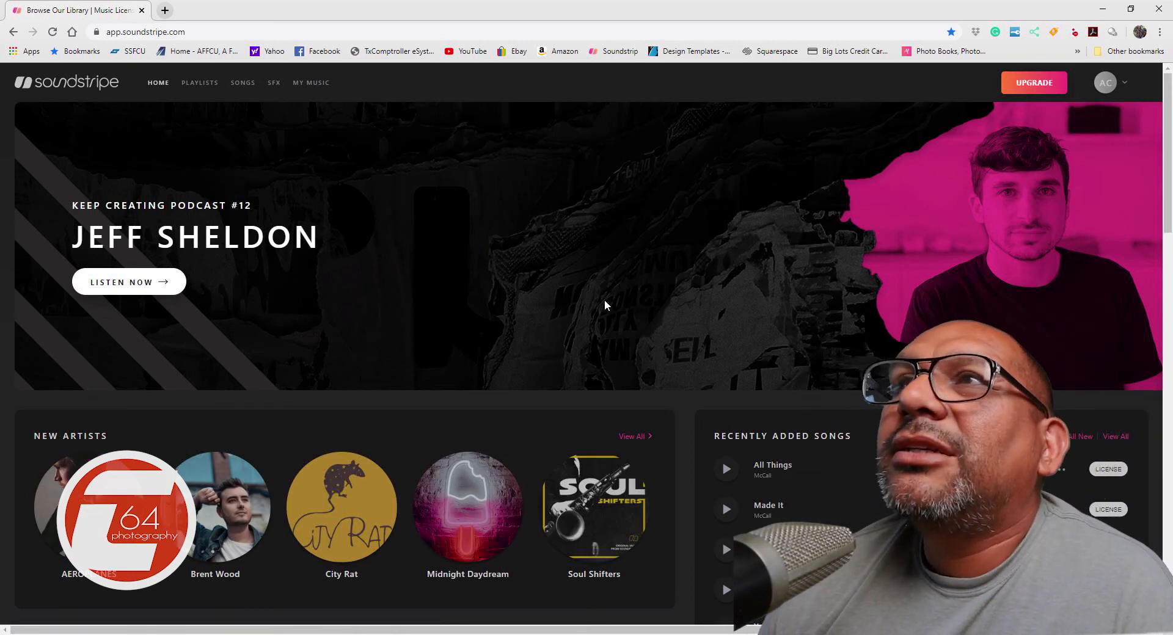
Browse the full collection of Soundstripe playlists and open Building Cinematic in the Documentaries category.
{"action": "scroll", "coordinate": [314, 230], "scroll_direction": "down", "scroll_amount": 8}
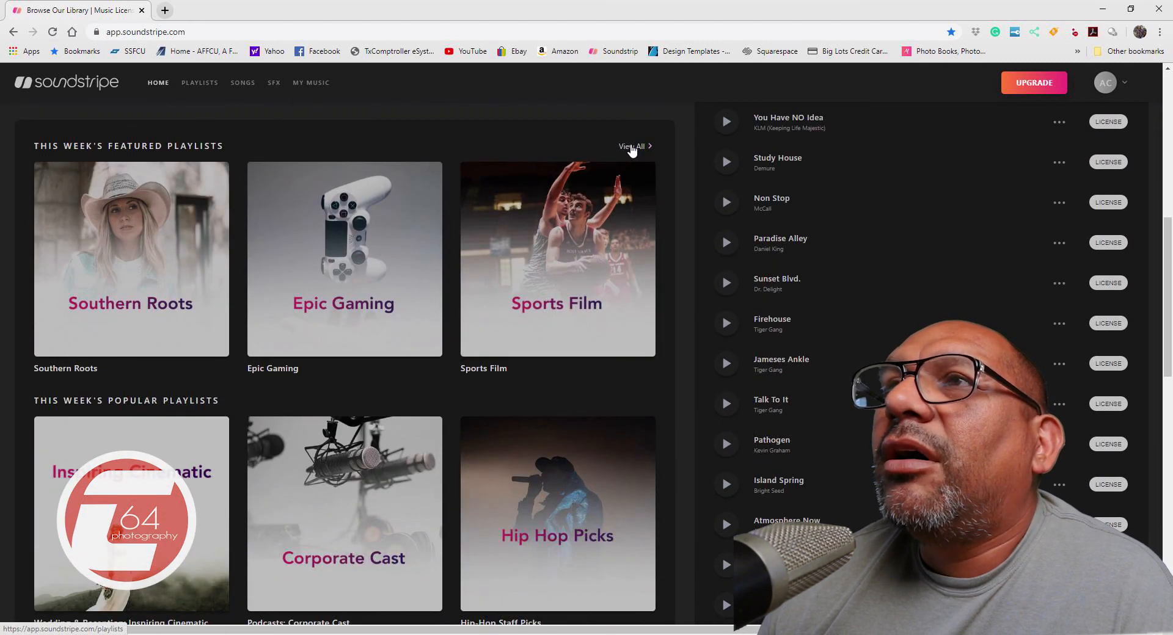
{"action": "left_click", "coordinate": [631, 148]}
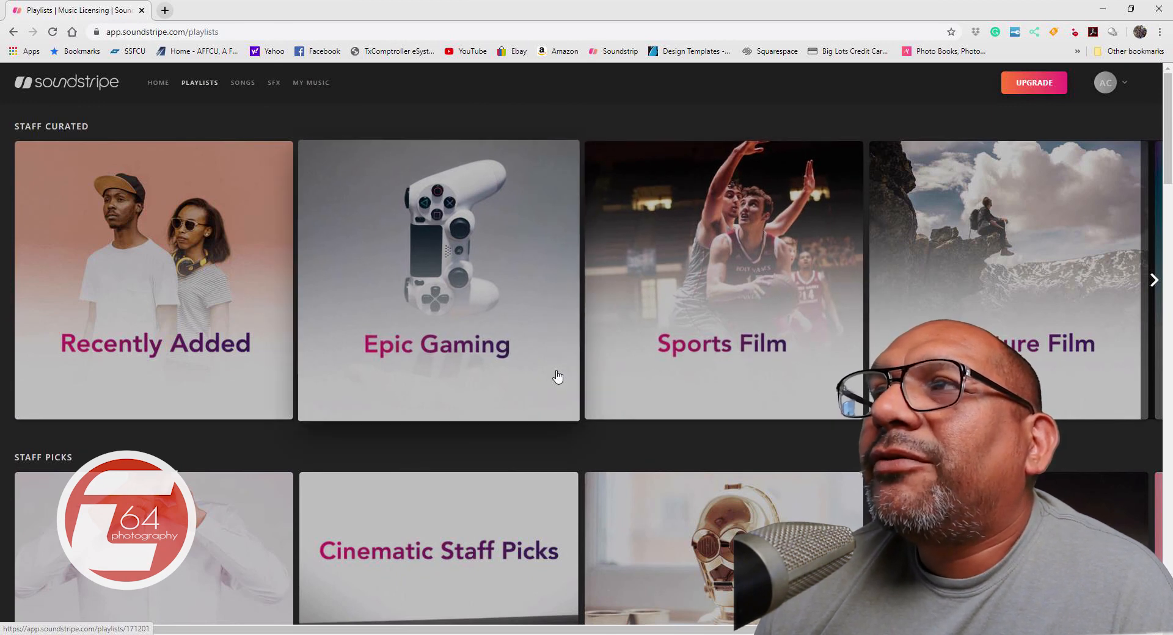
{"action": "scroll", "coordinate": [557, 377], "scroll_direction": "down", "scroll_amount": 3}
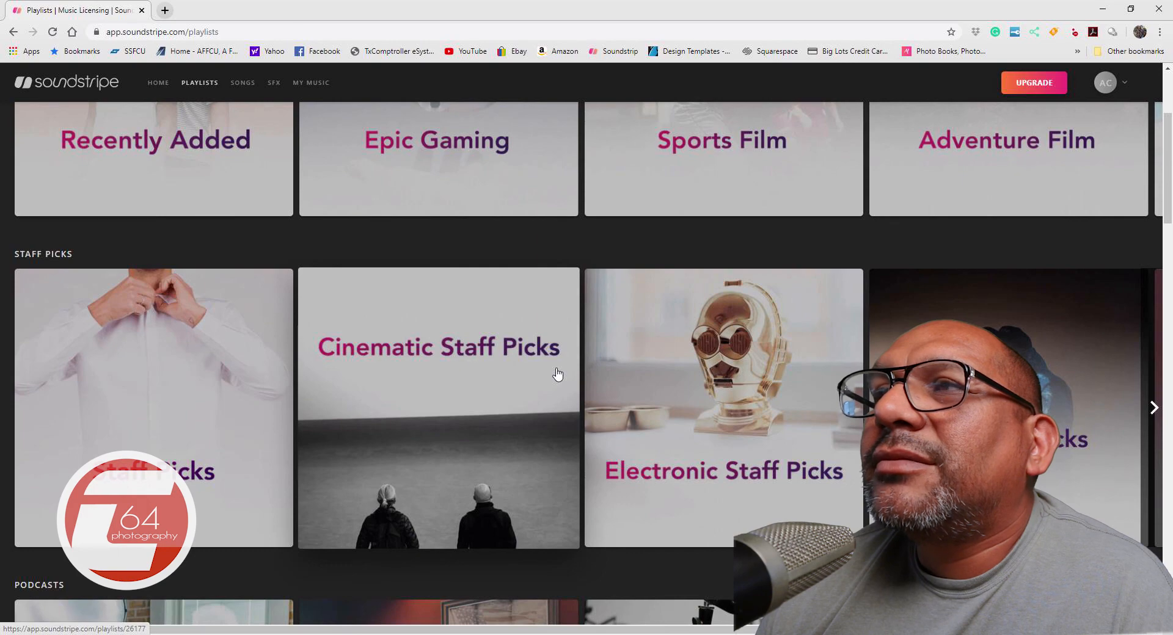
{"action": "scroll", "coordinate": [557, 374], "scroll_direction": "down", "scroll_amount": 6}
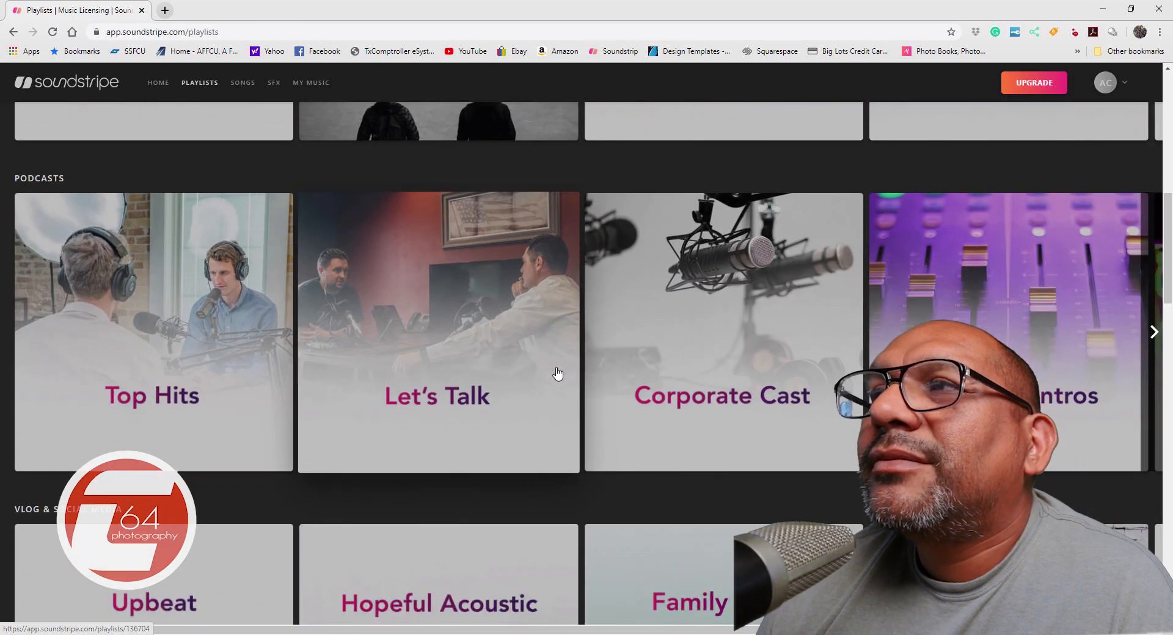
{"action": "scroll", "coordinate": [558, 374], "scroll_direction": "down", "scroll_amount": 9}
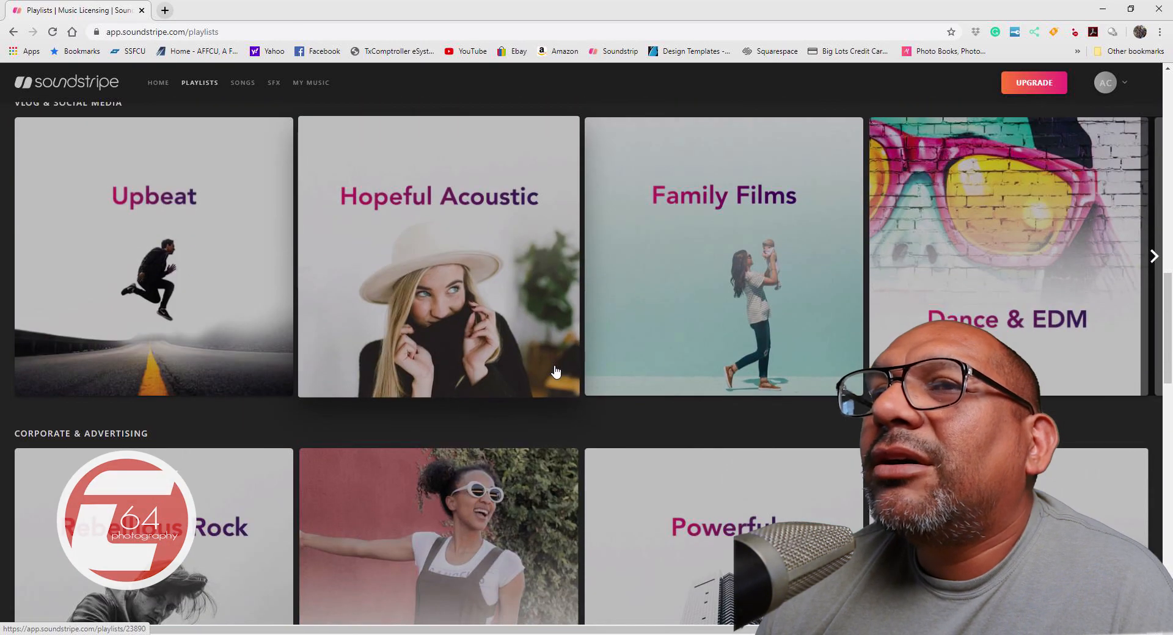
{"action": "scroll", "coordinate": [556, 371], "scroll_direction": "down", "scroll_amount": 7}
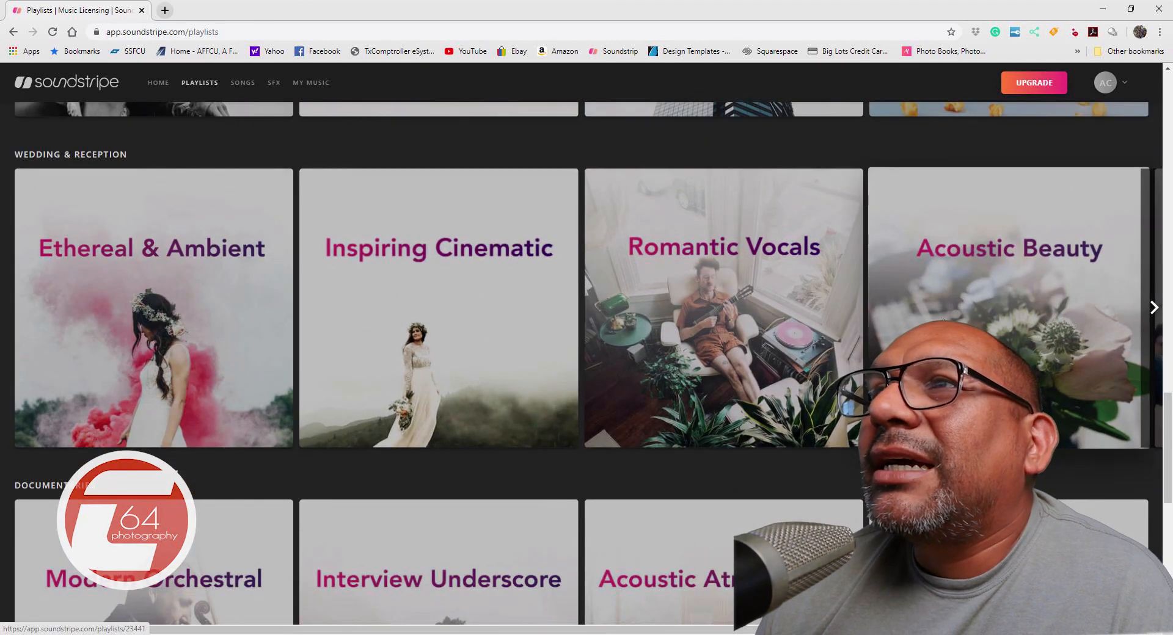
{"action": "scroll", "coordinate": [686, 332], "scroll_direction": "down", "scroll_amount": 3}
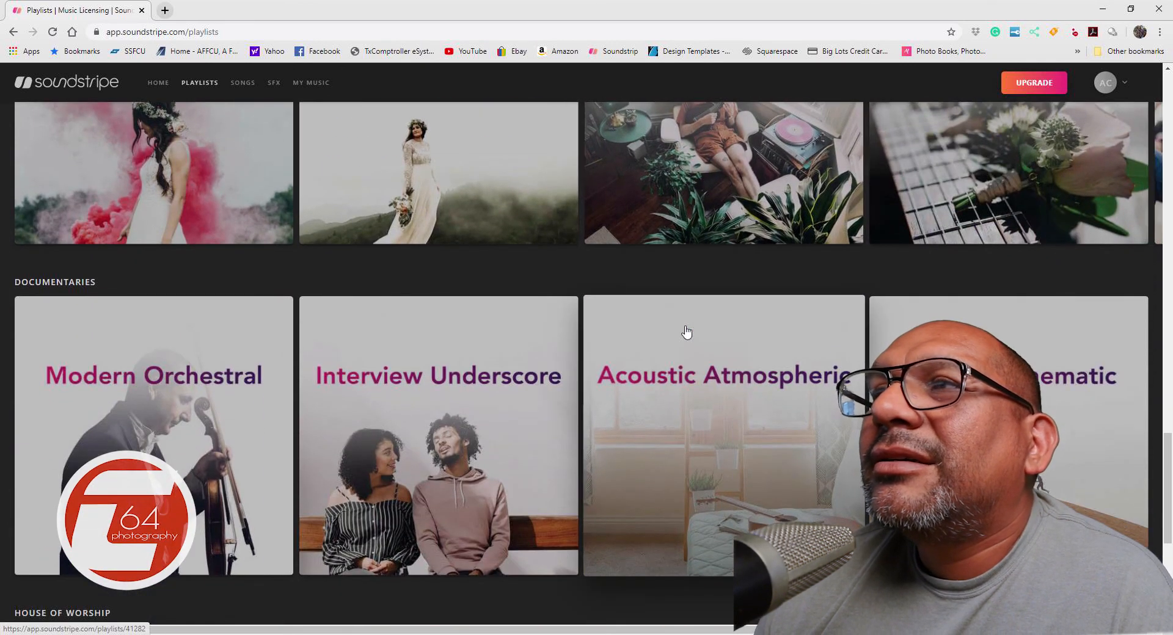
{"action": "scroll", "coordinate": [686, 331], "scroll_direction": "down", "scroll_amount": 3}
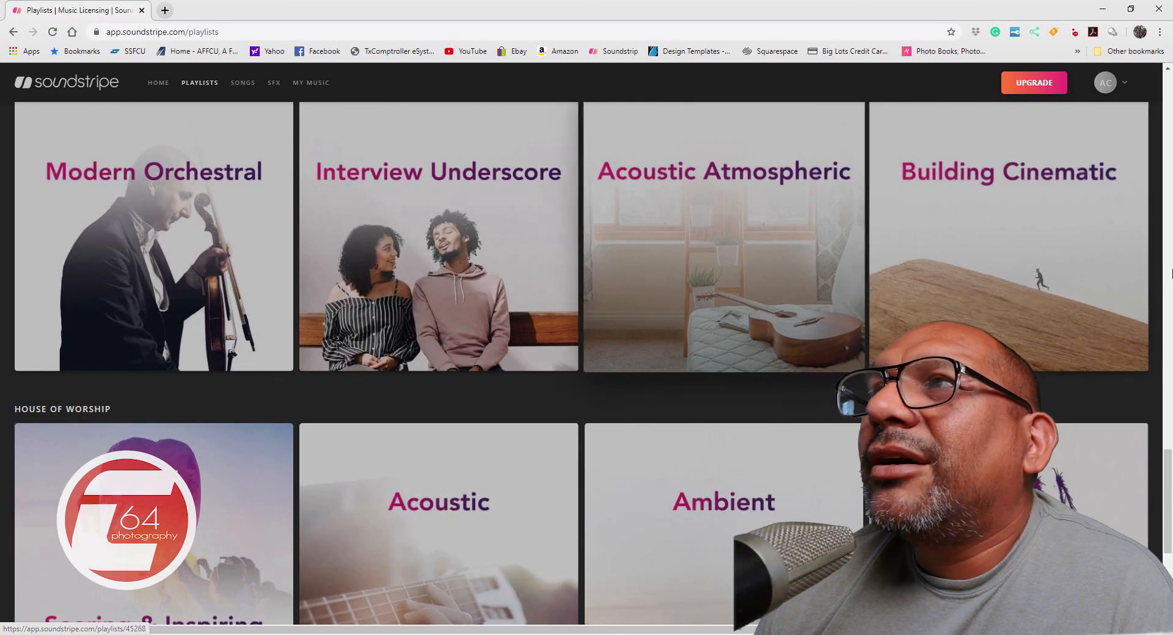
{"action": "left_click", "coordinate": [997, 252]}
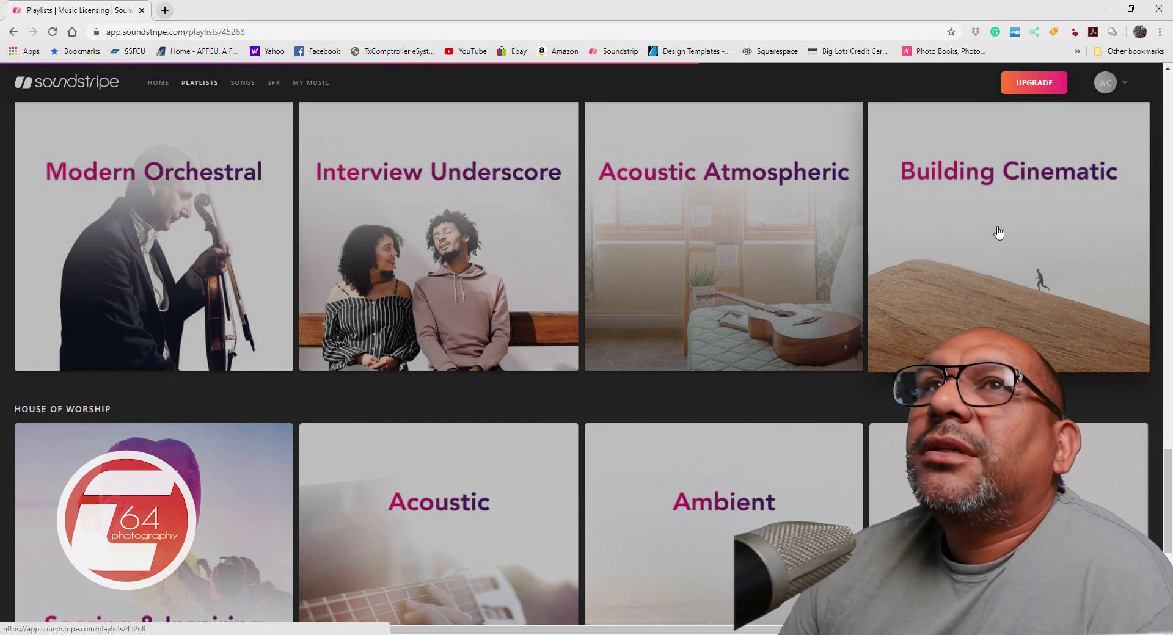
{"action": "left_click", "coordinate": [987, 179]}
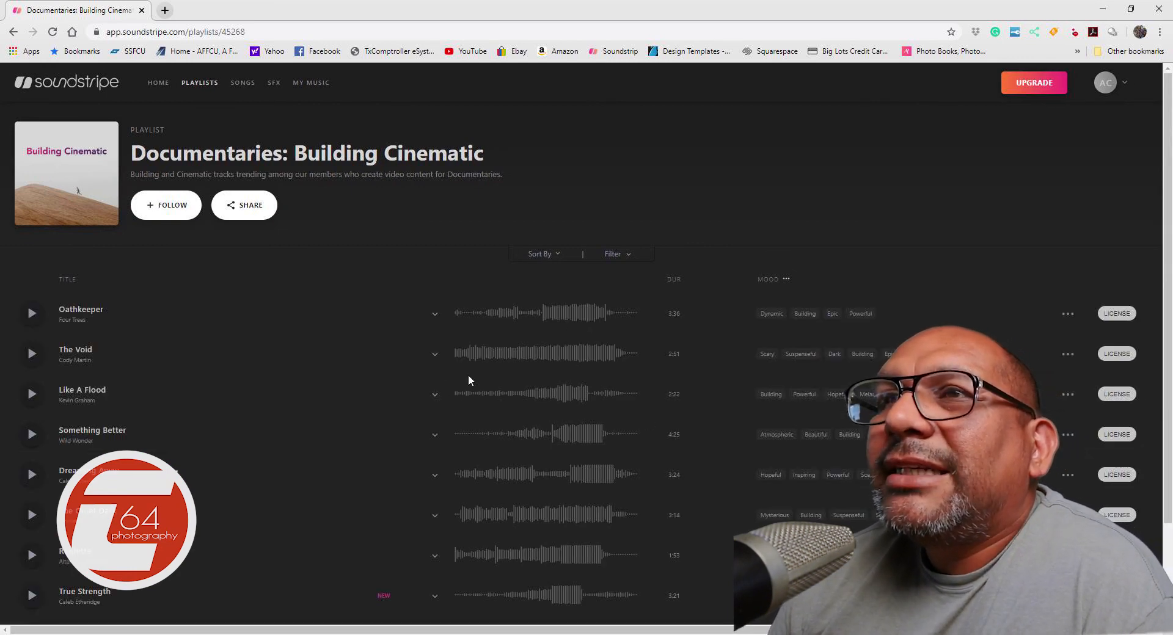
Preview the tracks The Void, The Quiet Dark and Stellar Circuit, and stop playback after Stellar Circuit.
{"action": "left_click", "coordinate": [32, 354]}
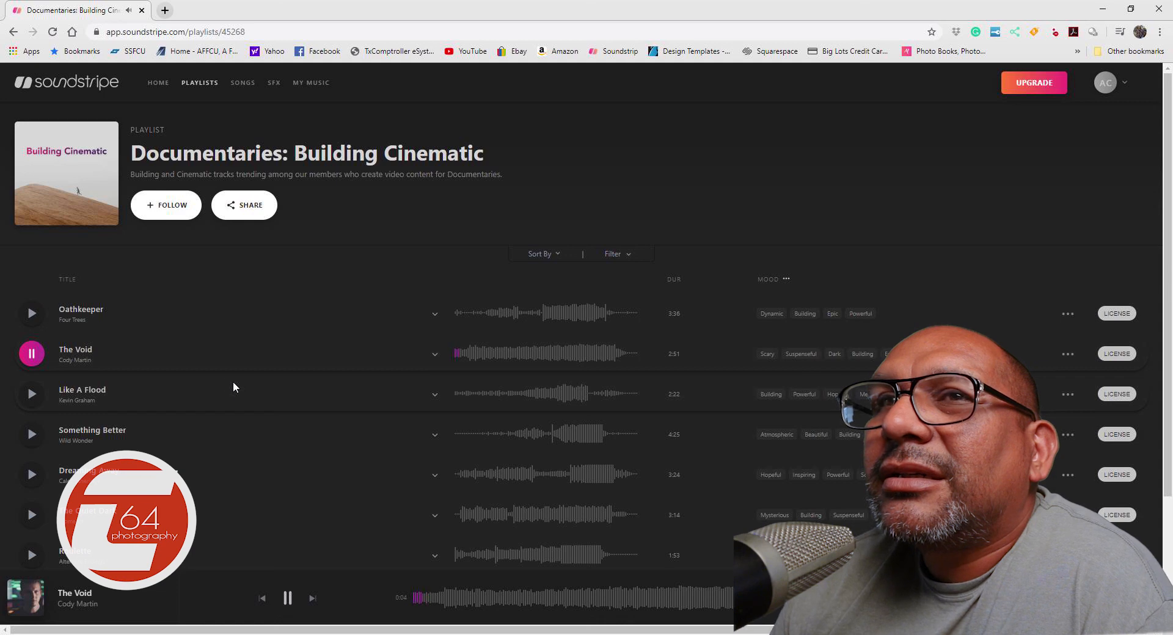
{"action": "left_click", "coordinate": [28, 353]}
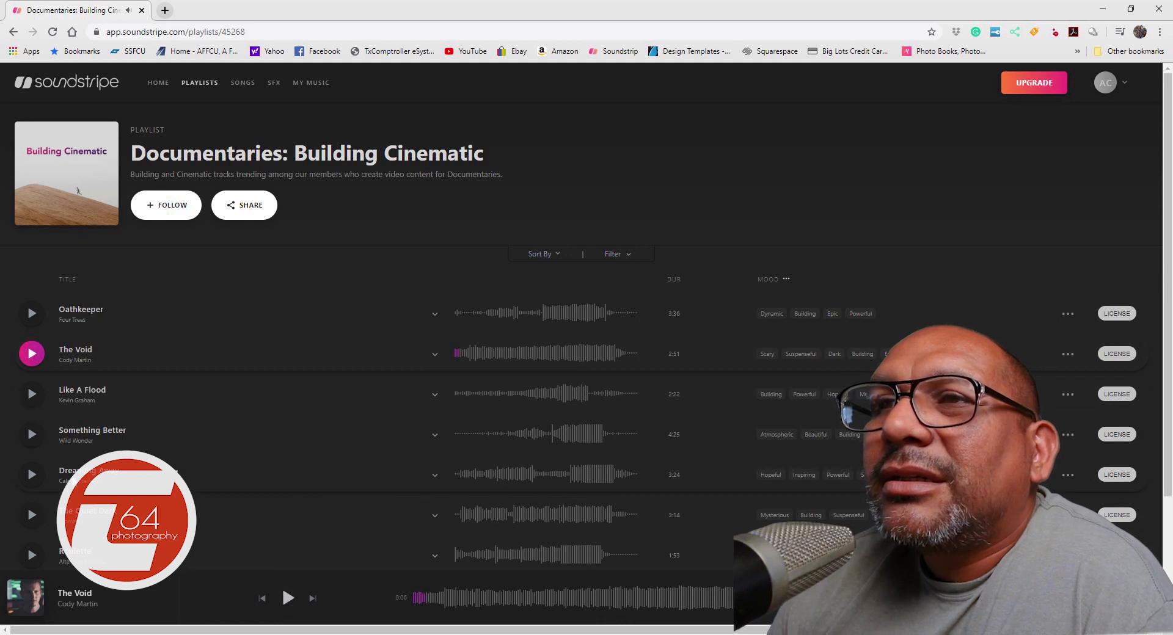
{"action": "left_click", "coordinate": [27, 519]}
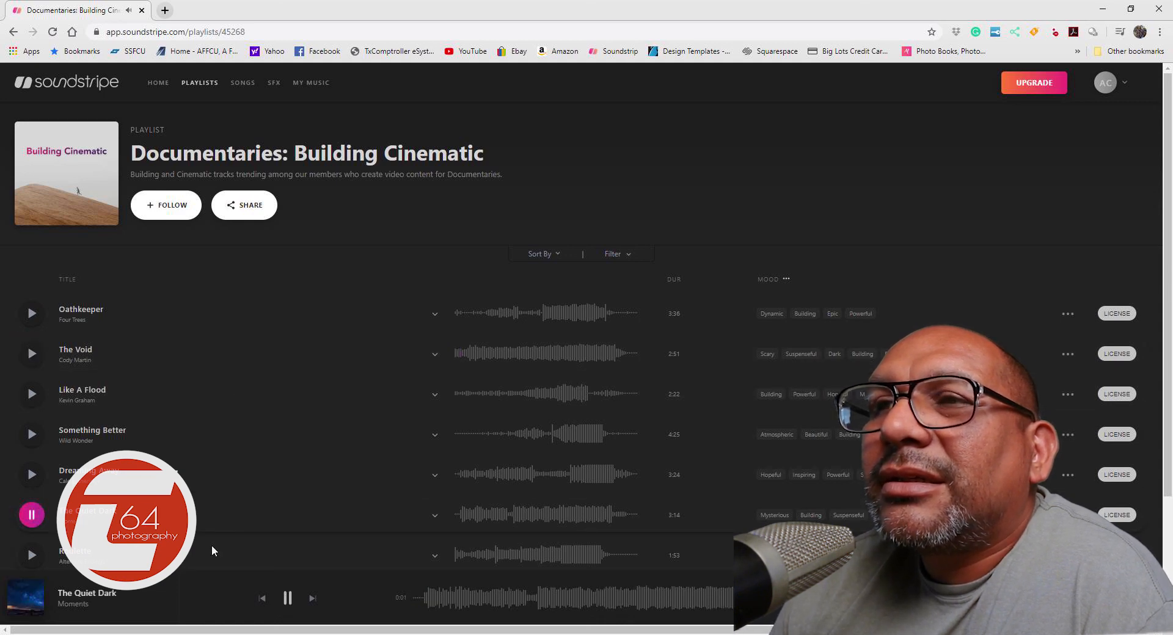
{"action": "scroll", "coordinate": [196, 476], "scroll_direction": "down", "scroll_amount": 3}
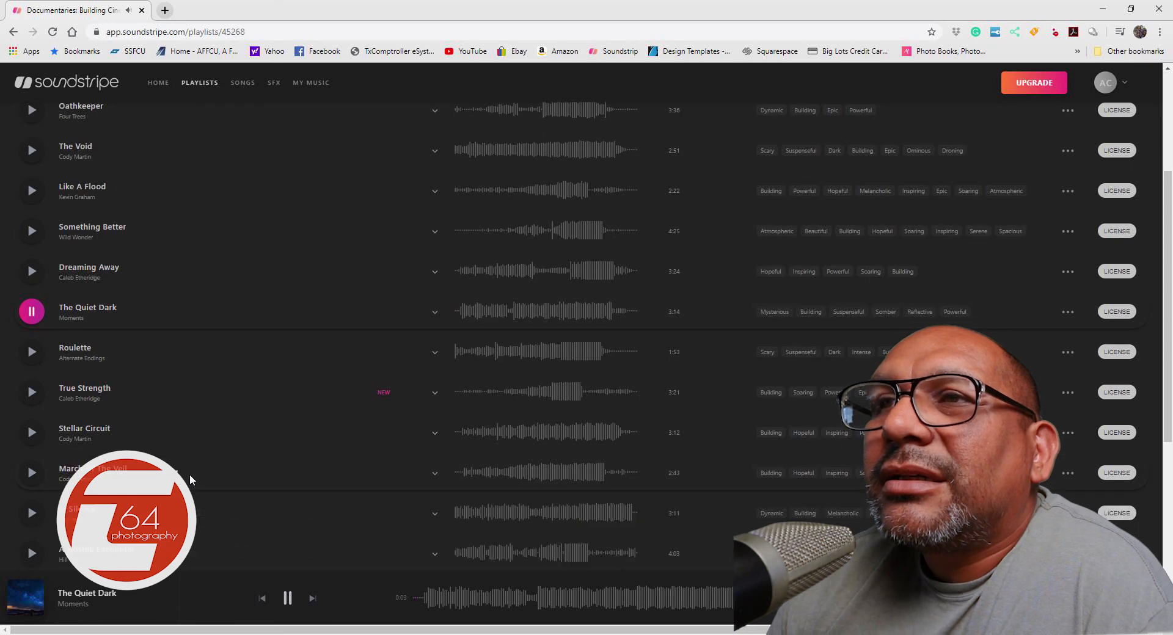
{"action": "left_click", "coordinate": [32, 433]}
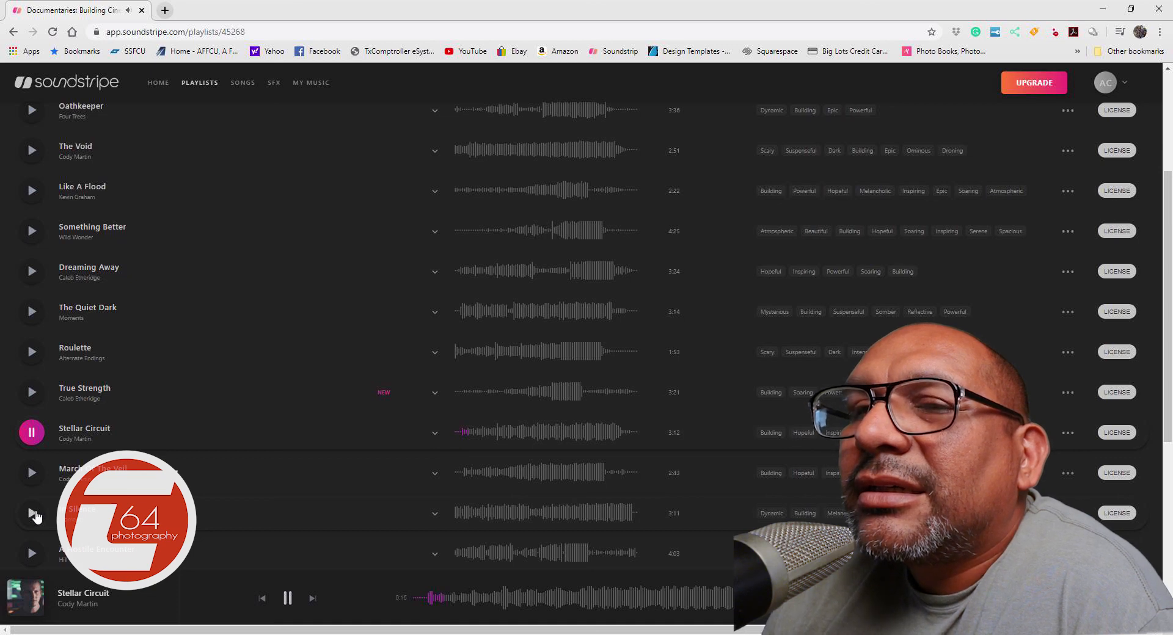
{"action": "left_click", "coordinate": [33, 432]}
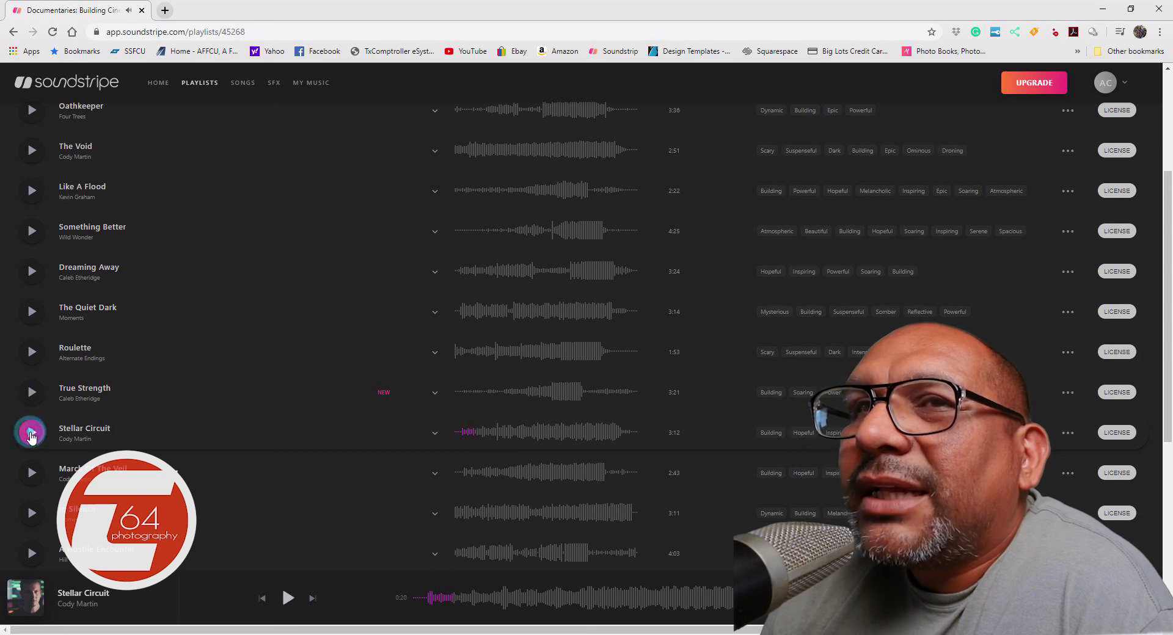
Start a license for Stellar Circuit and enter the model's first name followed by "at Live Oak Park Session" as the project title.
{"action": "left_click", "coordinate": [1117, 434]}
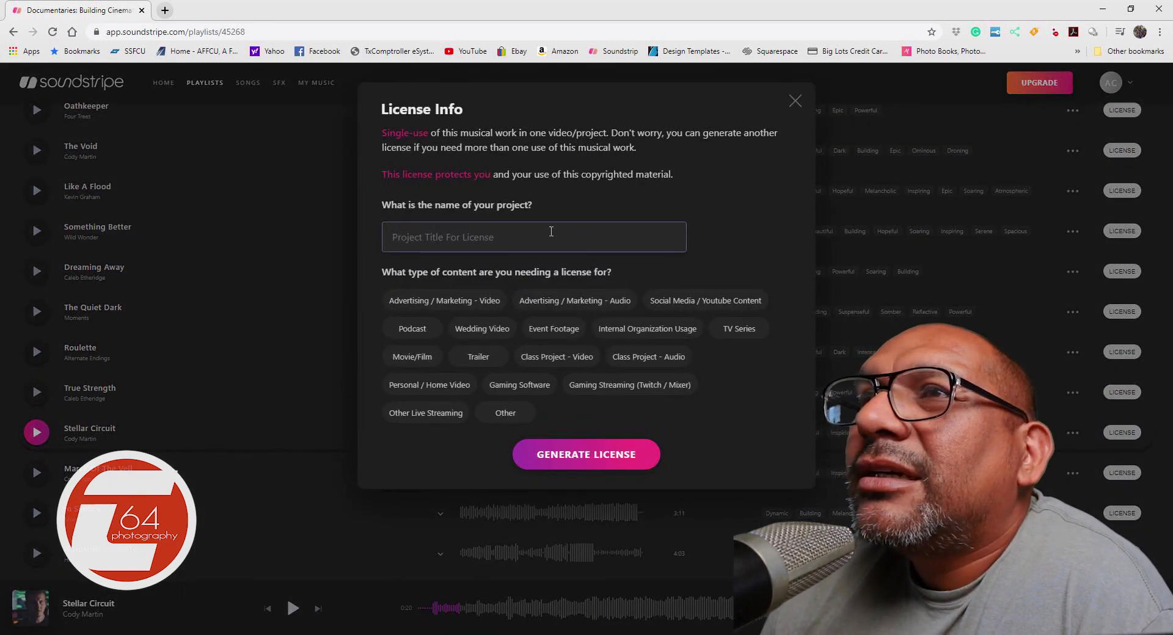
{"action": "left_click", "coordinate": [551, 231]}
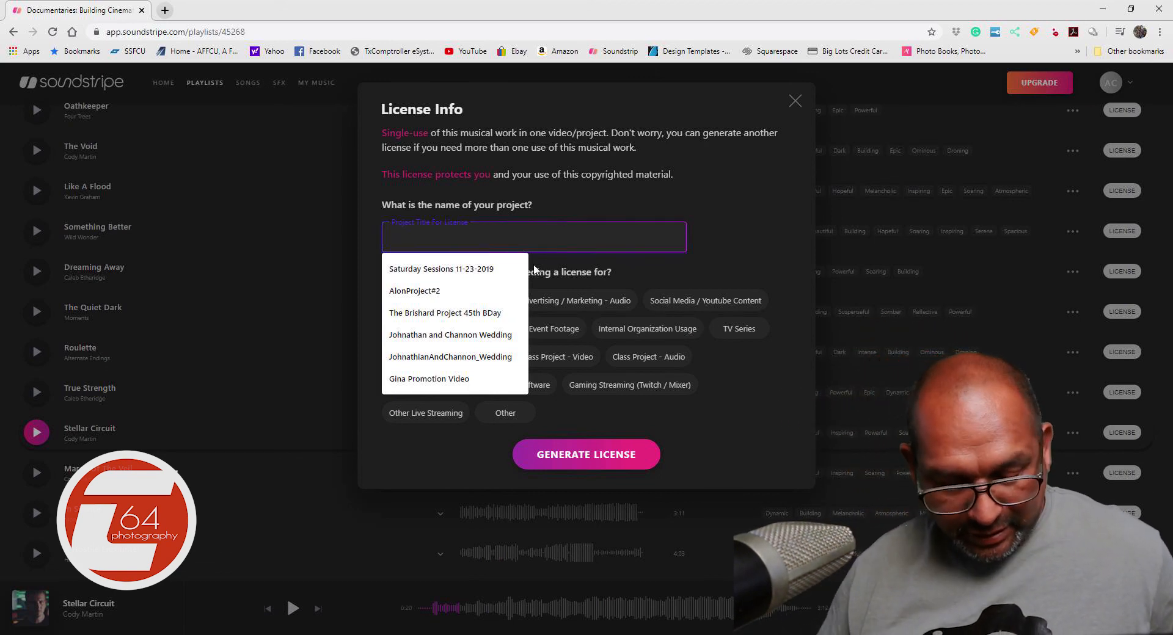
{"action": "type", "text": "L"}
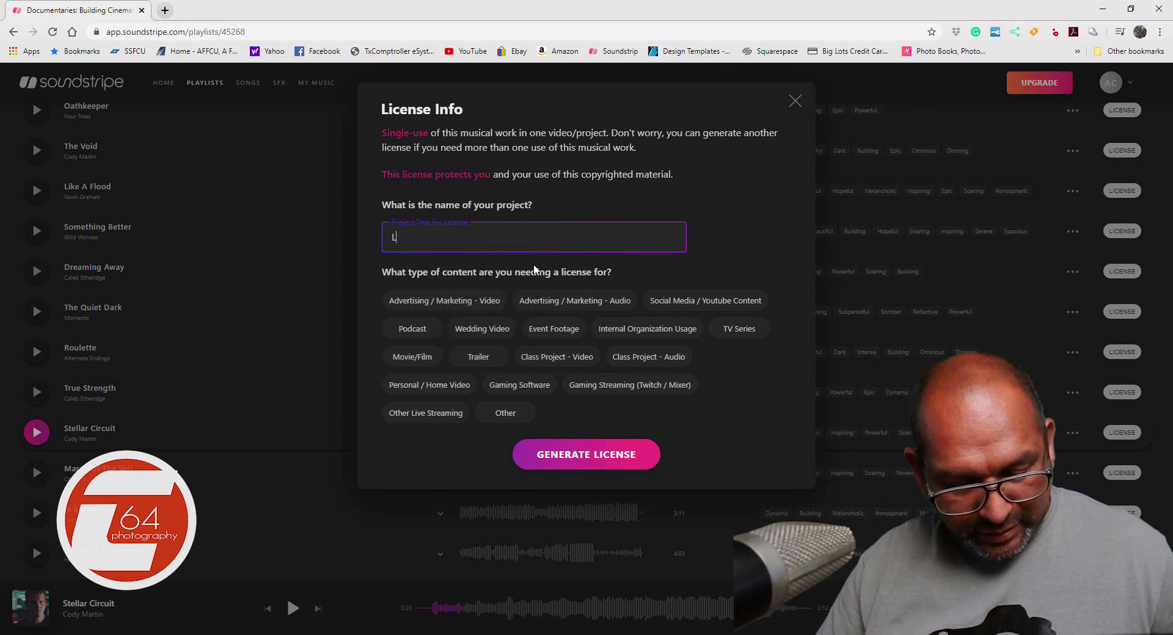
{"action": "type", "text": "ind"}
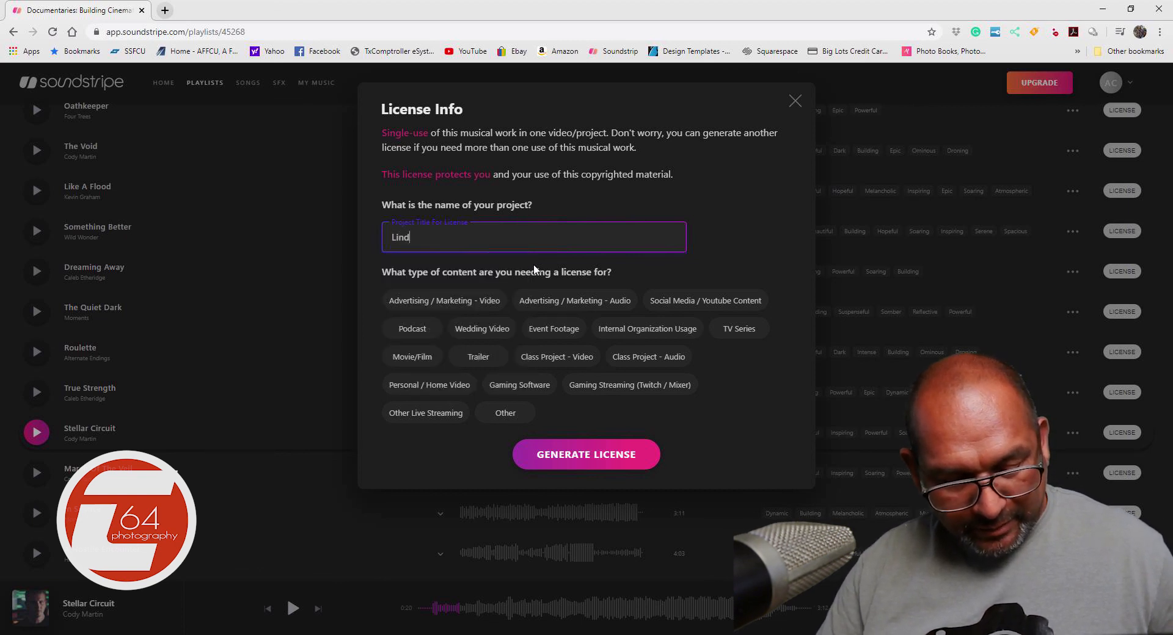
{"action": "type", "text": "sey"}
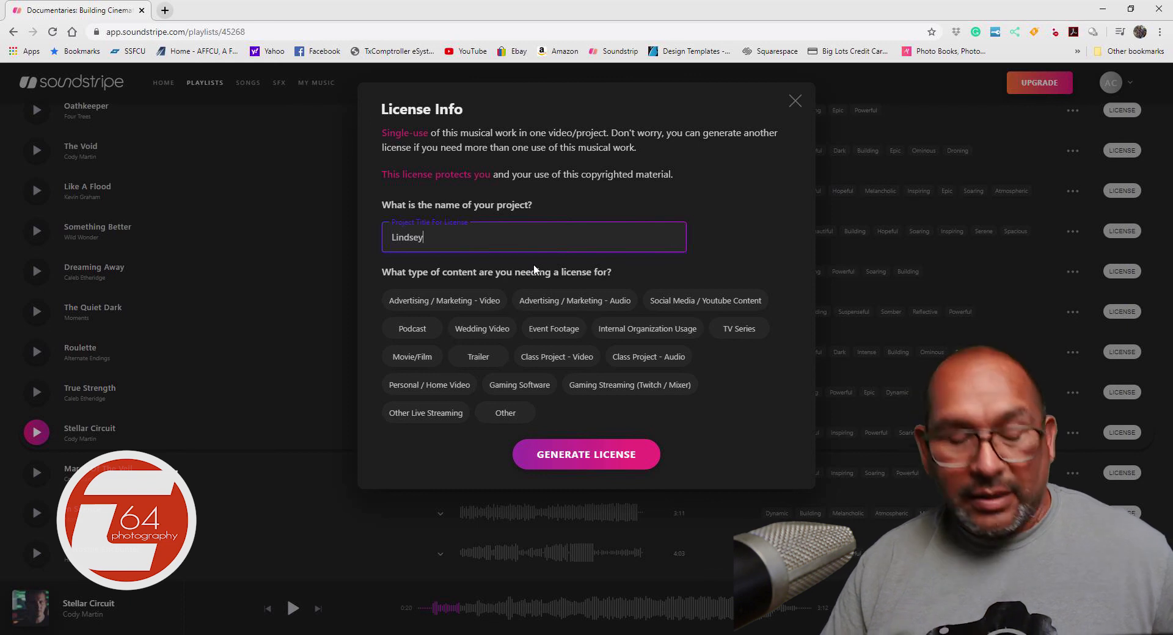
{"action": "type", "text": " at Live Oak"}
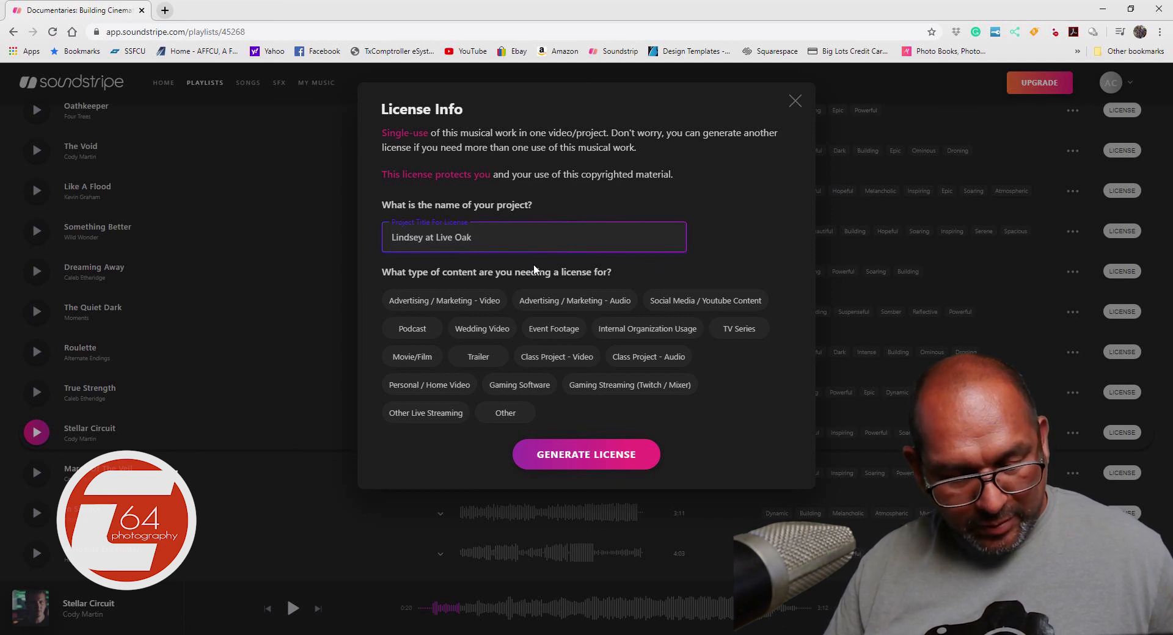
{"action": "type", "text": "park Session"}
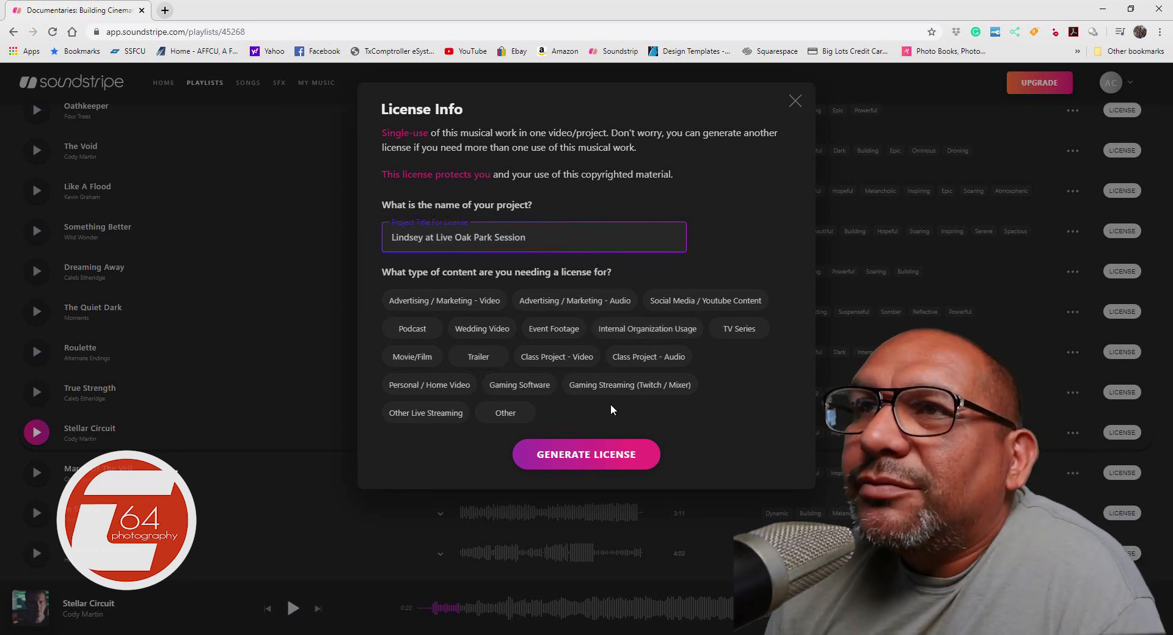
Generate the license for Social Media / Youtube Content and download the Instrumental [Primary] version as MP3.
{"action": "left_click", "coordinate": [689, 303]}
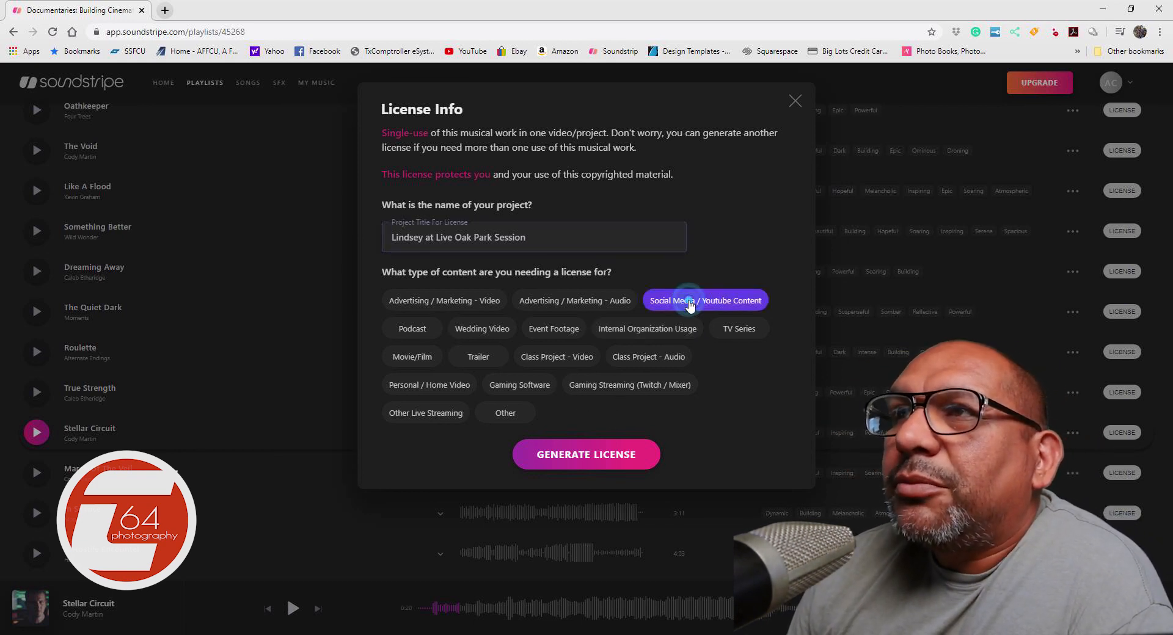
{"action": "left_click", "coordinate": [597, 459]}
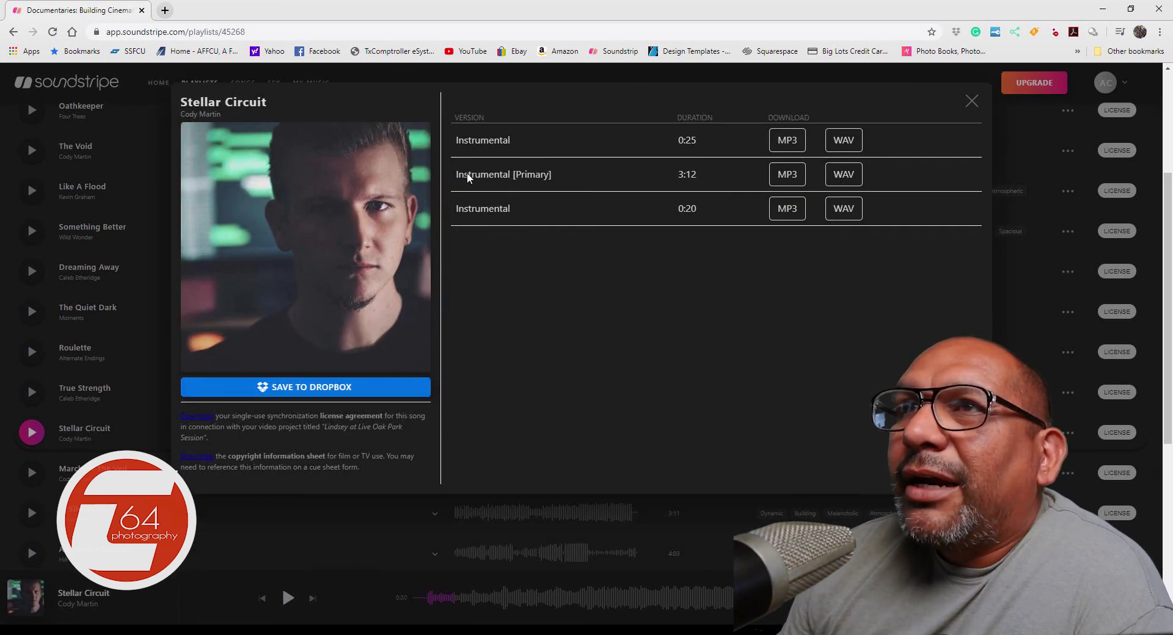
{"action": "left_click", "coordinate": [780, 177]}
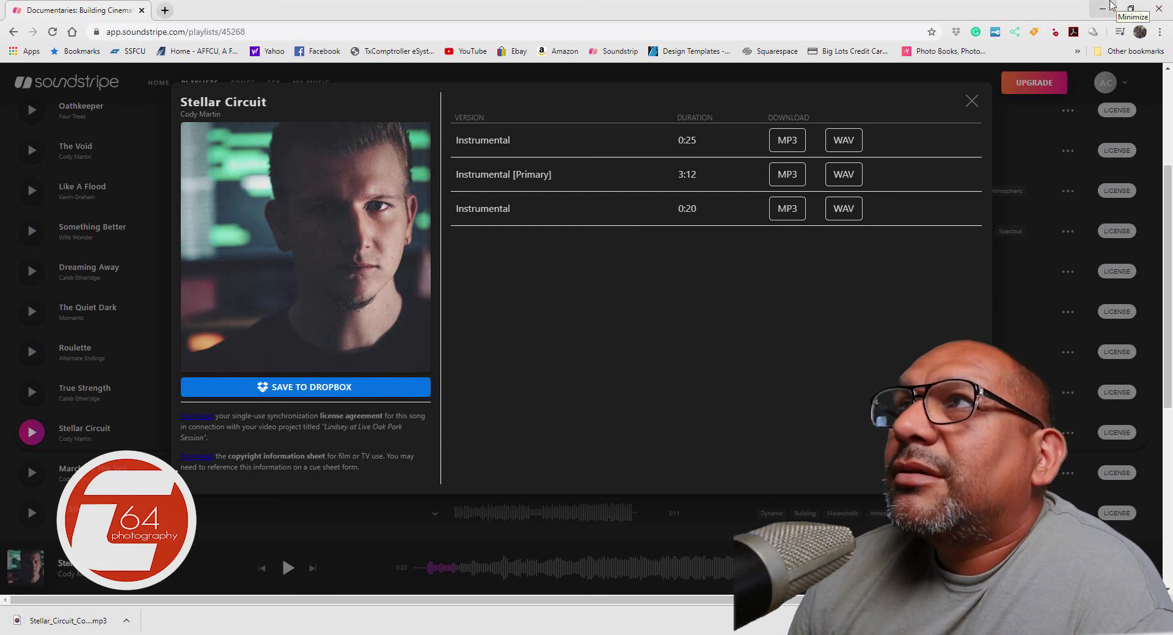
Switch back to Movie Studio and import the Stellar Circuit instrumental MP3 from Downloads into the project media.
{"action": "left_click", "coordinate": [1106, 11]}
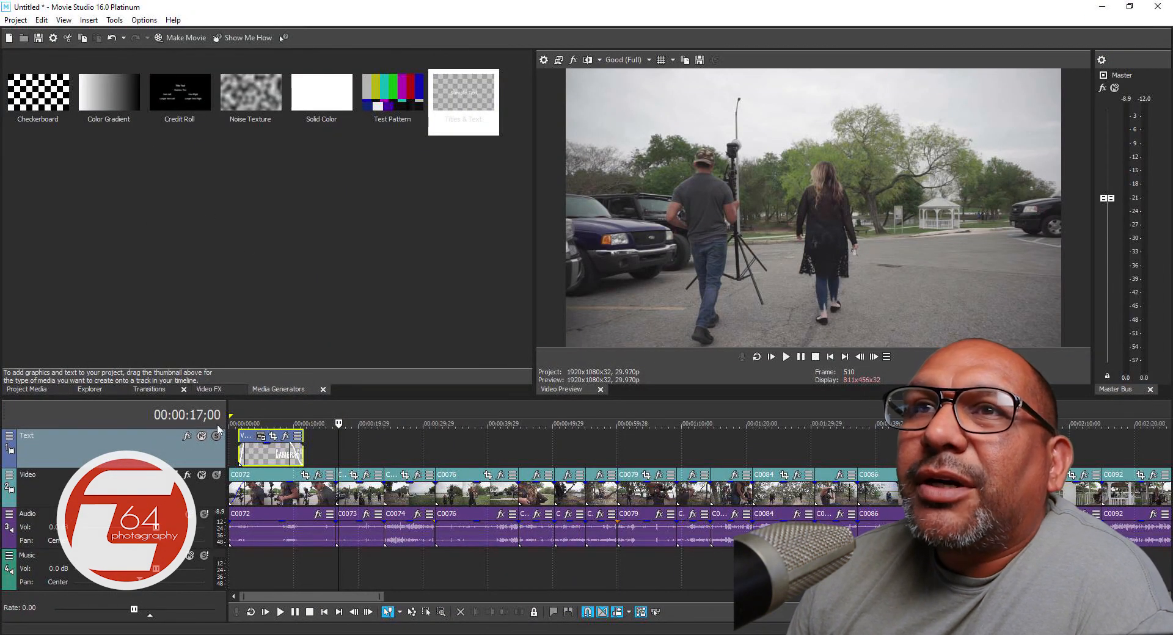
{"action": "left_click", "coordinate": [34, 389]}
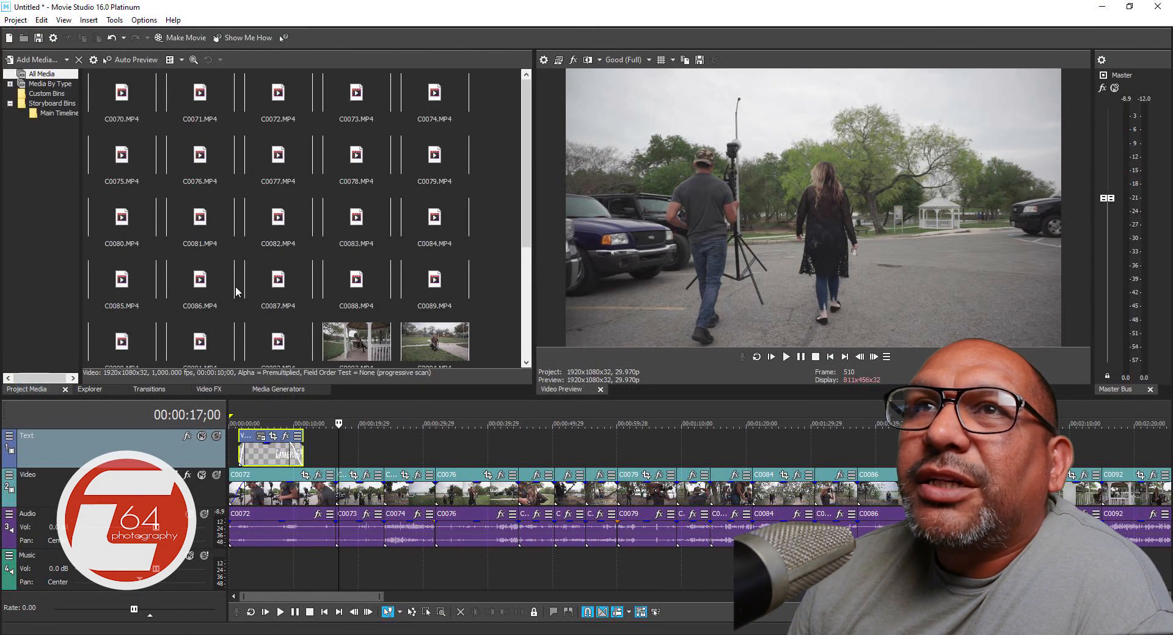
{"action": "left_click", "coordinate": [36, 60]}
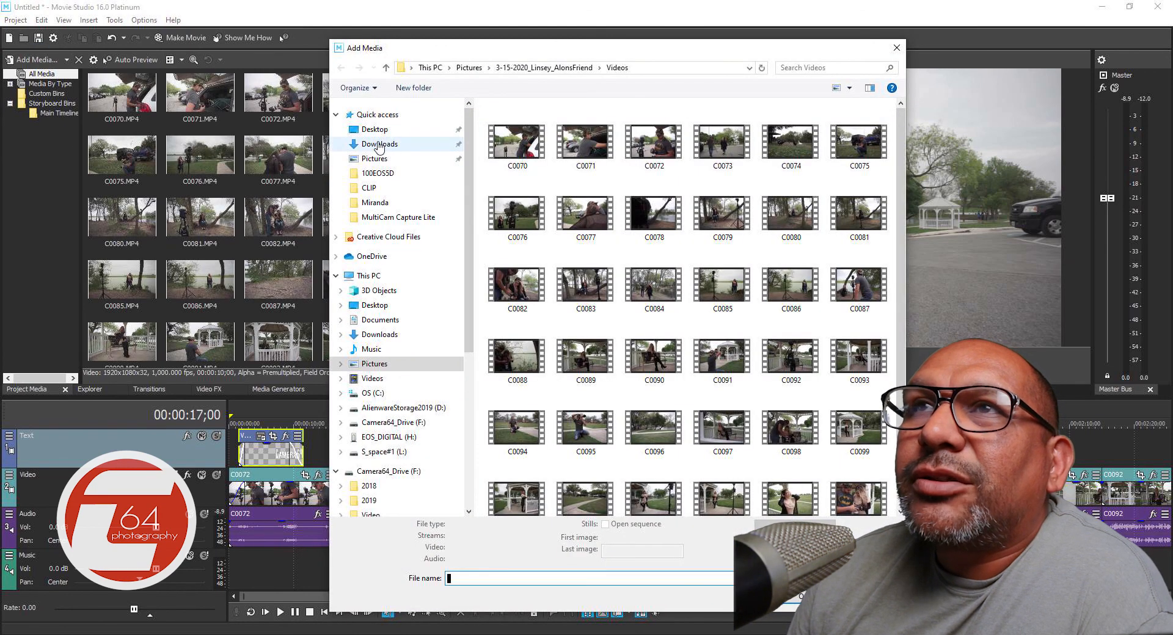
{"action": "left_click", "coordinate": [379, 145]}
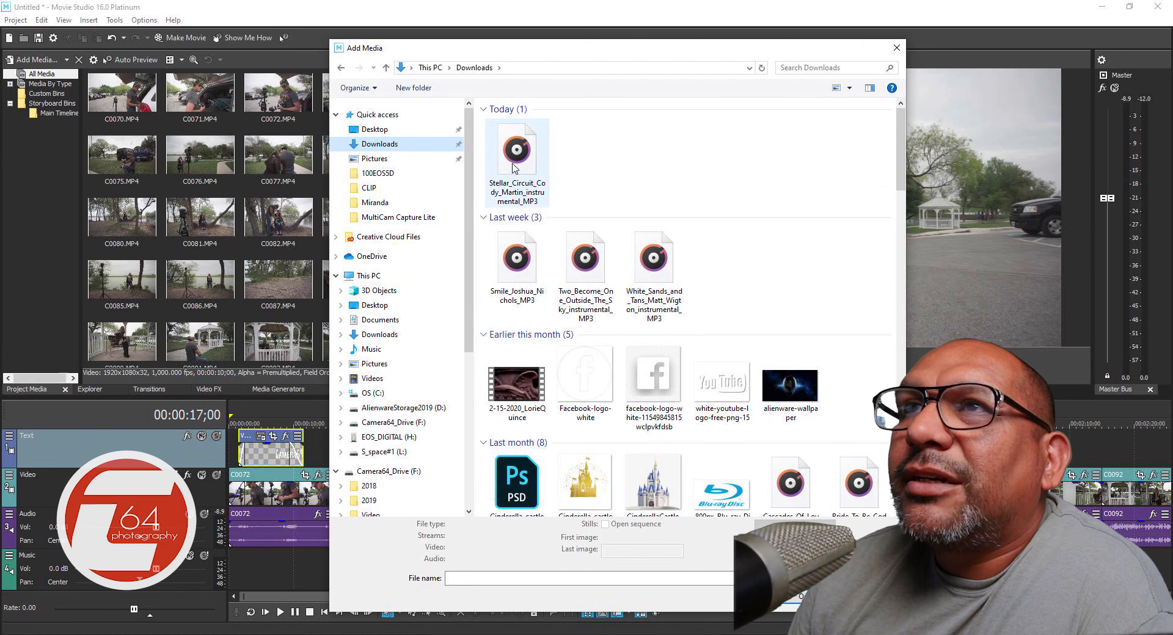
{"action": "left_click", "coordinate": [514, 169]}
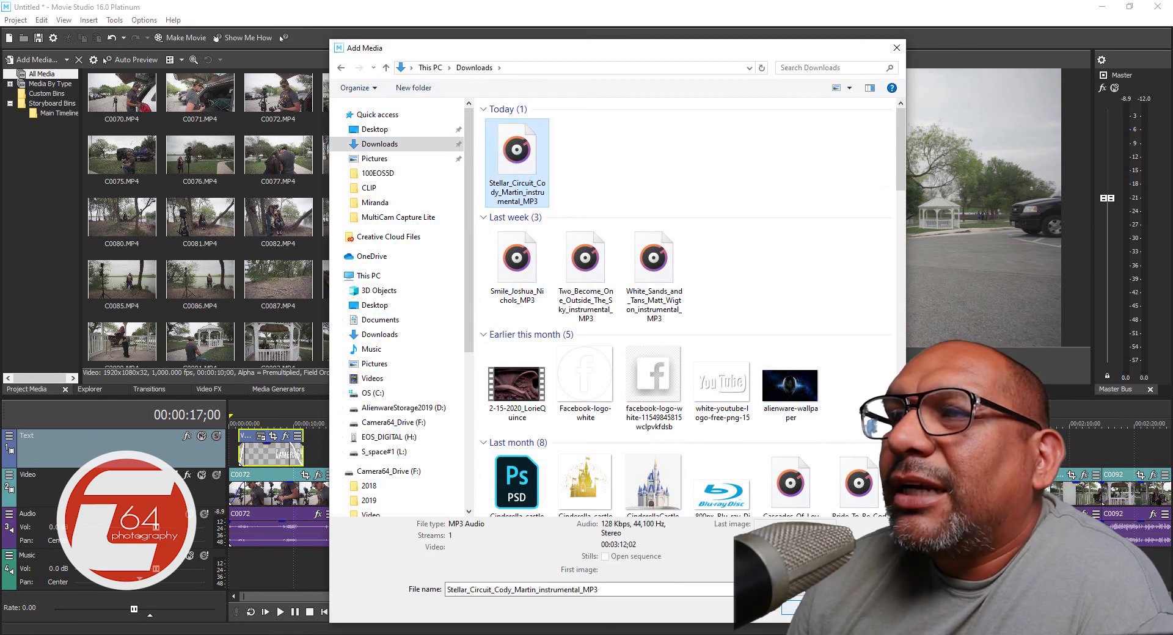
{"action": "left_click", "coordinate": [808, 608]}
Place the imported Stellar Circuit song on the Music track at the start of the timeline.
{"action": "left_click", "coordinate": [438, 339]}
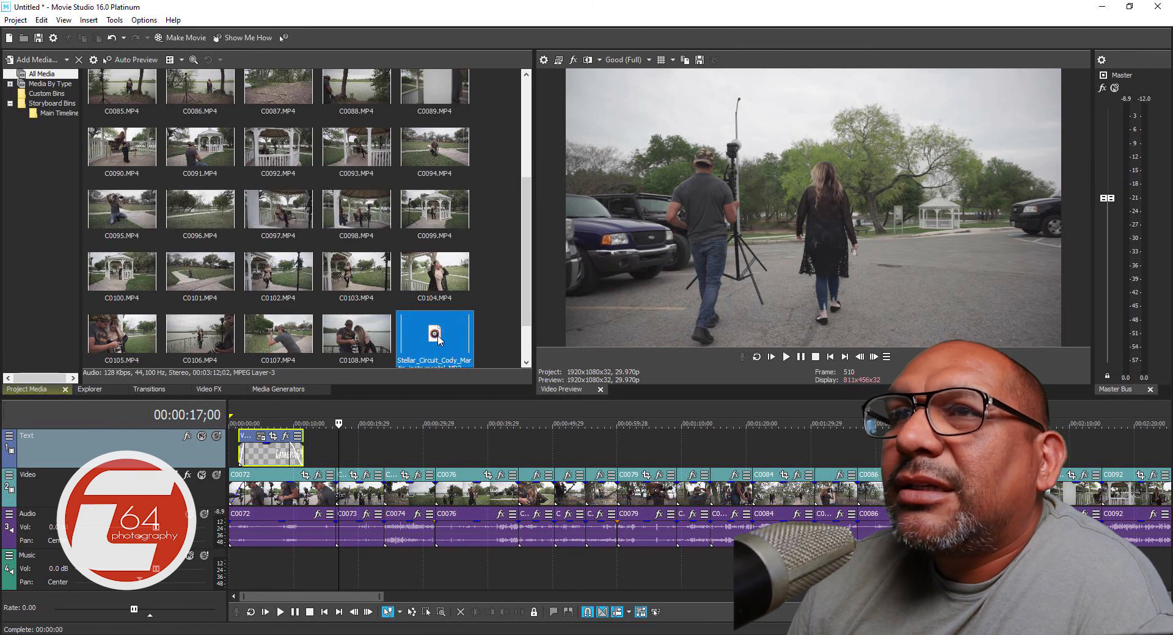
{"action": "left_click_drag", "start_coordinate": [438, 339], "coordinate": [236, 571]}
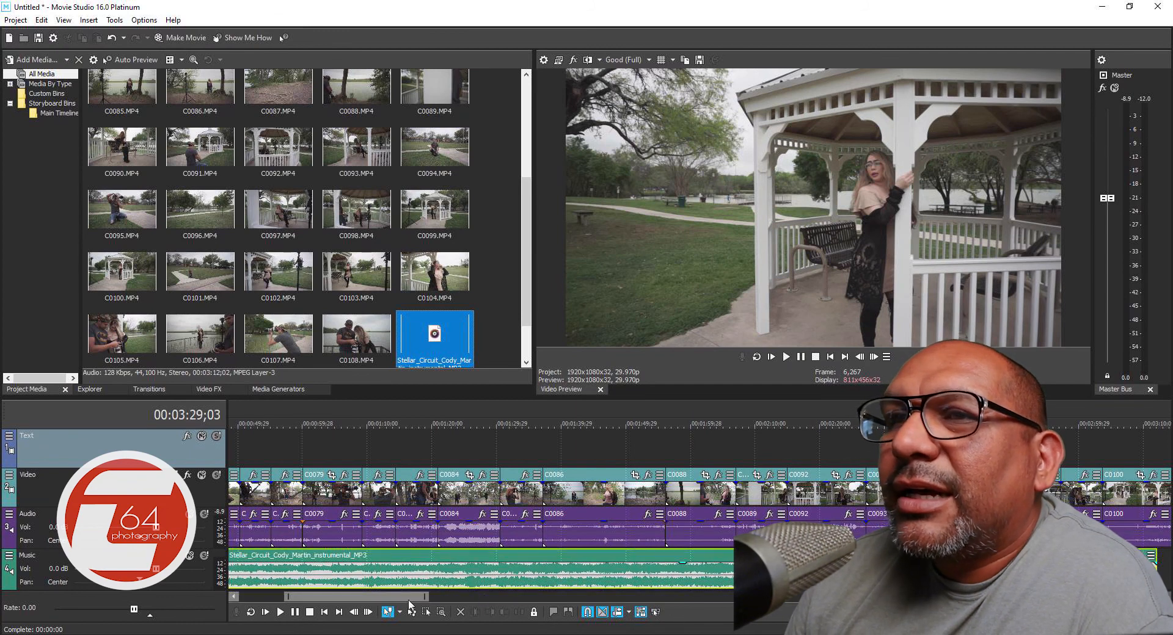
{"action": "left_click_drag", "start_coordinate": [426, 597], "coordinate": [576, 603]}
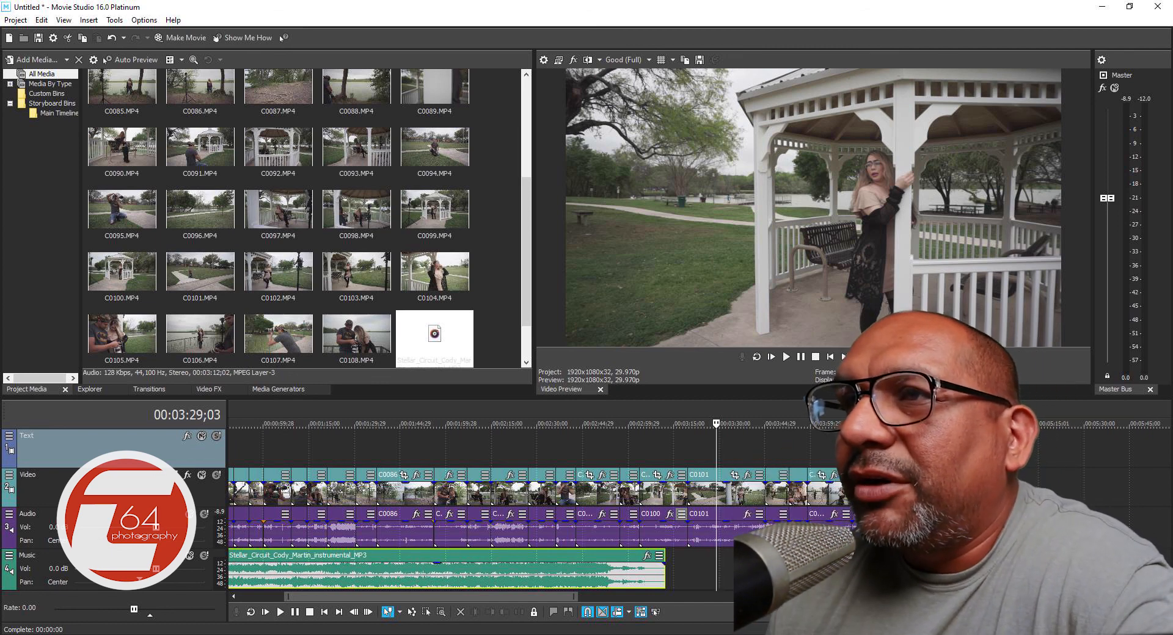
{"action": "right_click", "coordinate": [558, 560]}
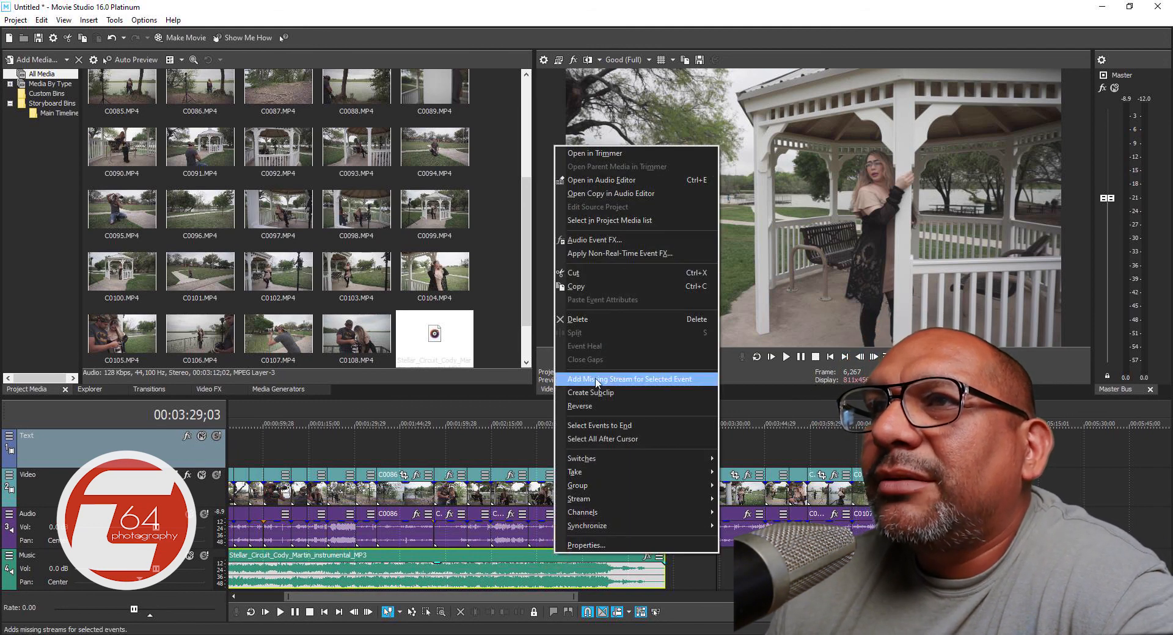
{"action": "left_click", "coordinate": [575, 273]}
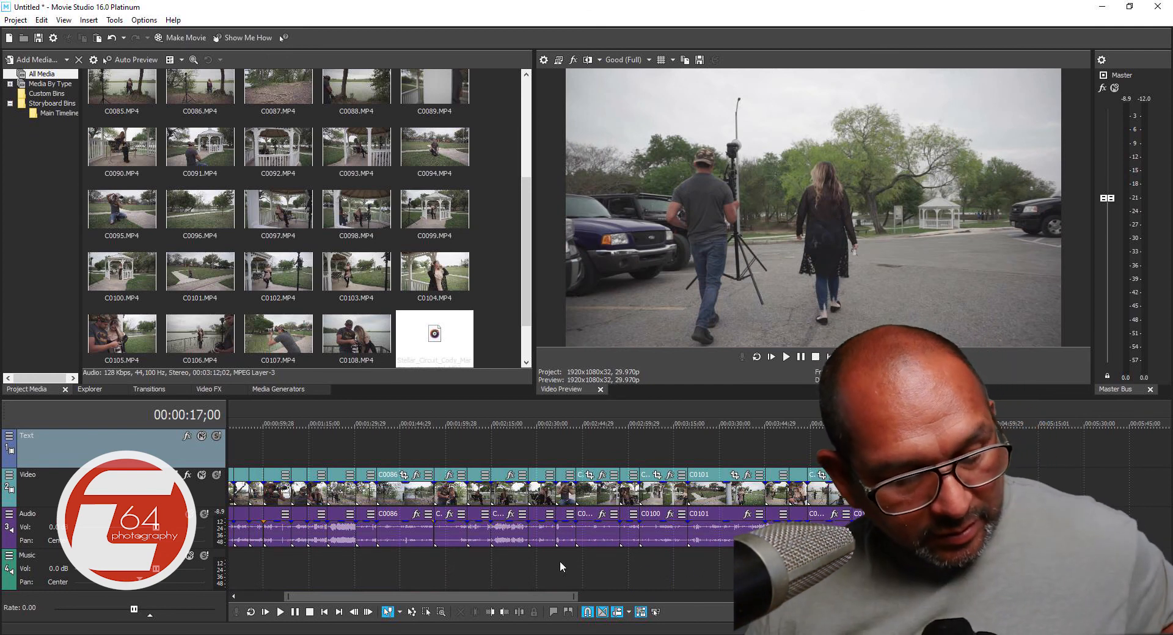
{"action": "key", "text": "ctrl+z"}
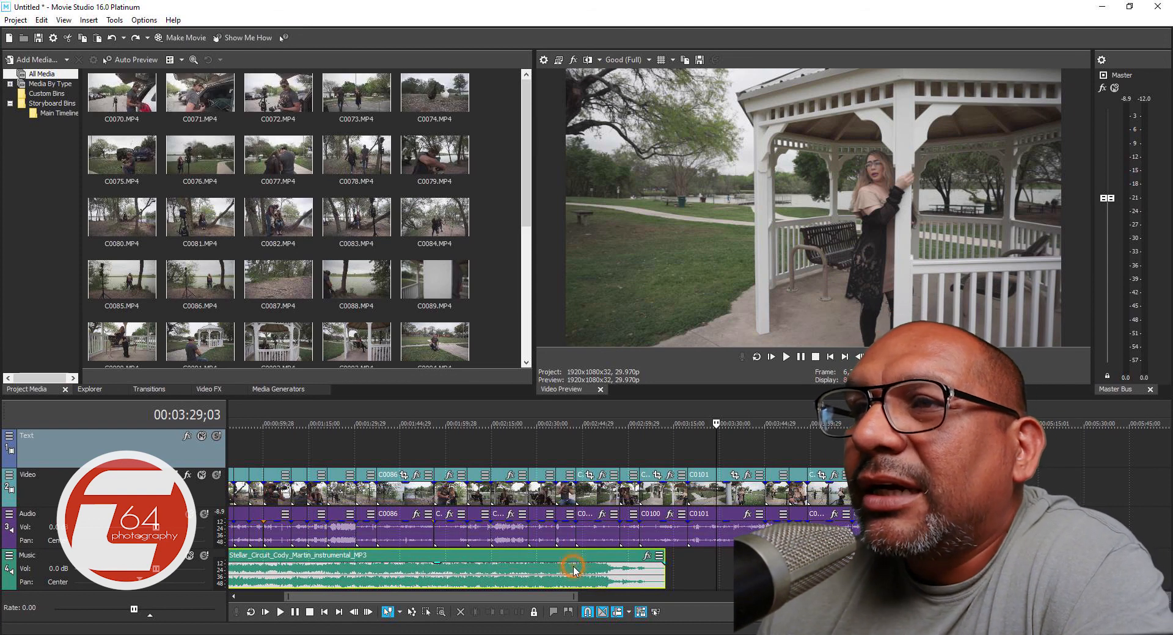
Copy the Stellar Circuit song and paste the copy on the Music track at 00:03:23;19, after the first one ends.
{"action": "right_click", "coordinate": [574, 567]}
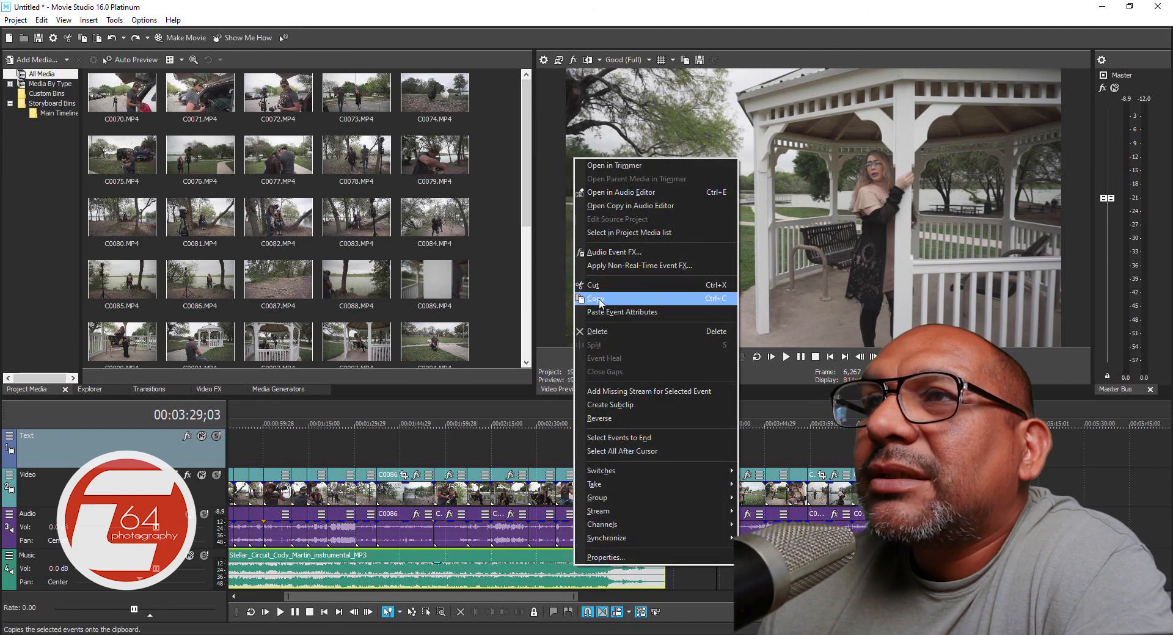
{"action": "left_click", "coordinate": [599, 300]}
{"action": "left_click", "coordinate": [699, 562]}
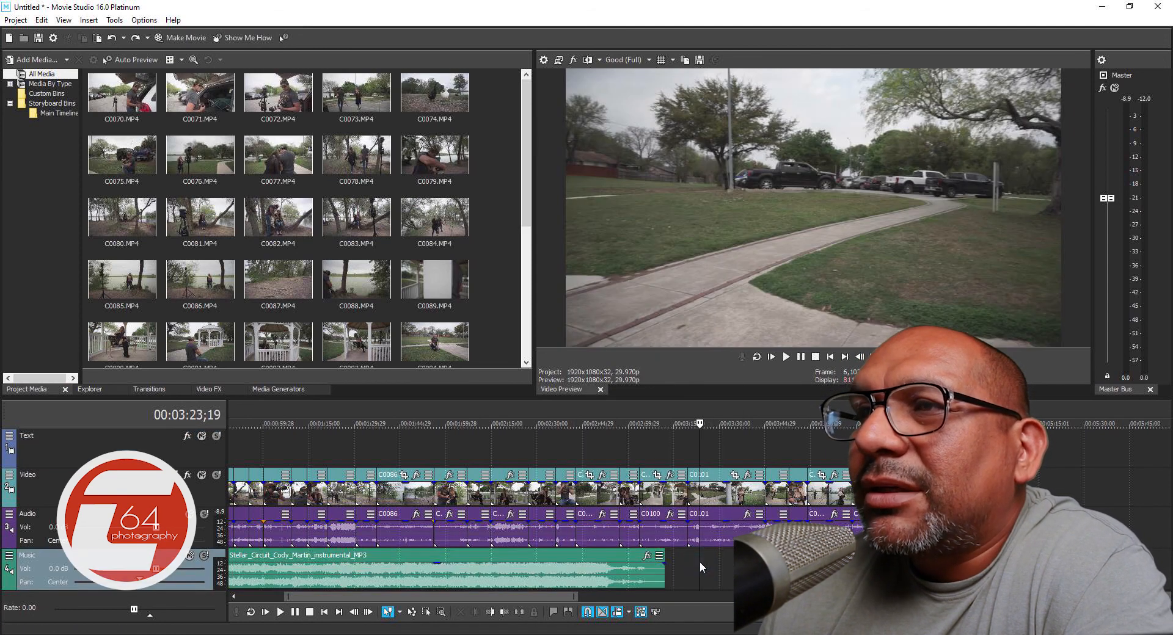
{"action": "right_click", "coordinate": [710, 566]}
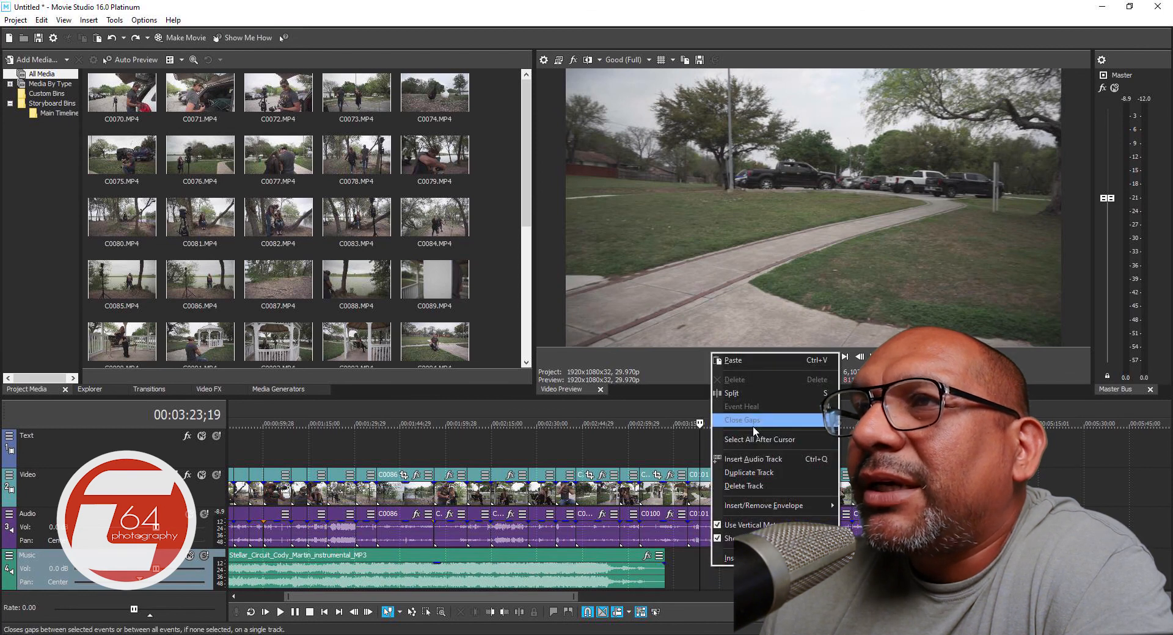
{"action": "left_click", "coordinate": [733, 361]}
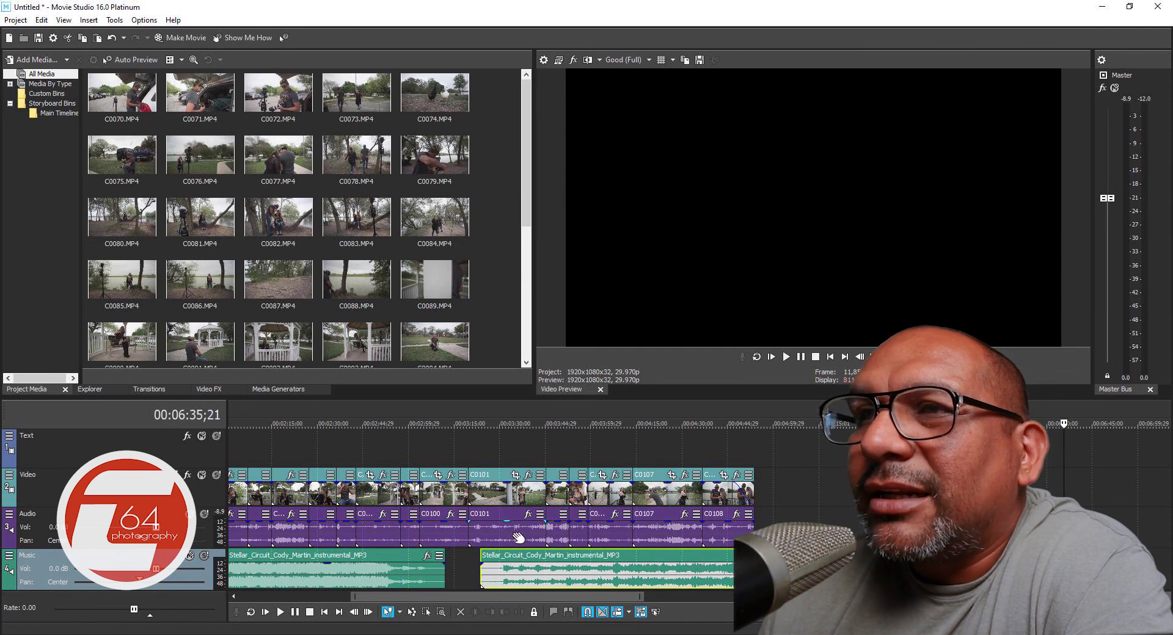
Move the second song copy back over the end of the first one to form a crossfade of about 18 seconds.
{"action": "left_click", "coordinate": [504, 424]}
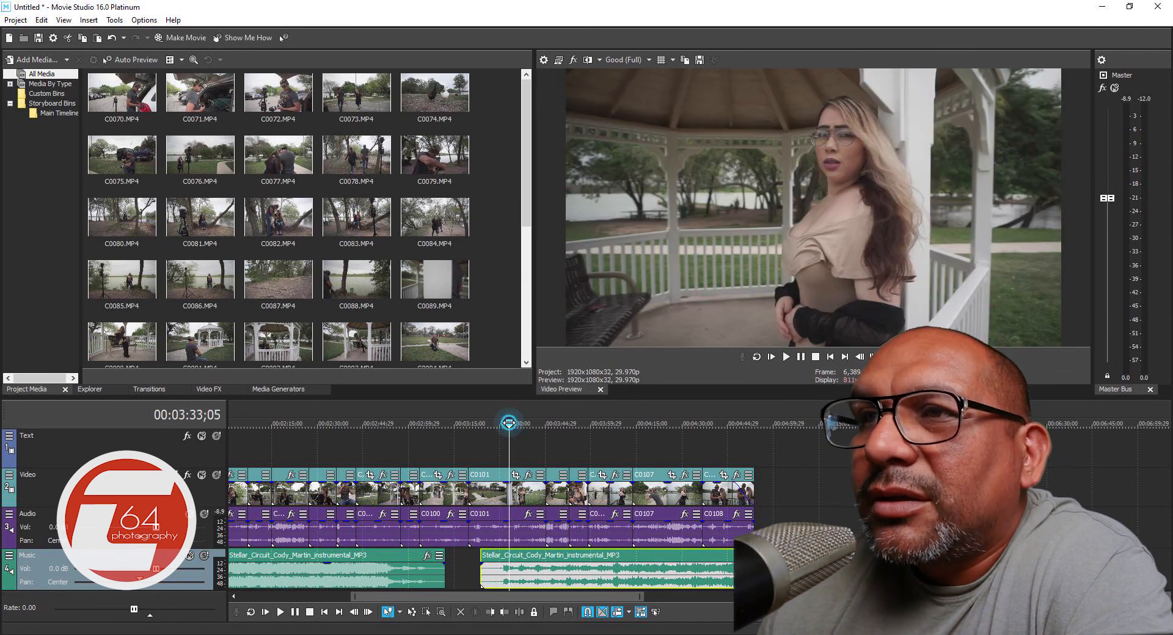
{"action": "left_click_drag", "start_coordinate": [505, 425], "coordinate": [625, 441]}
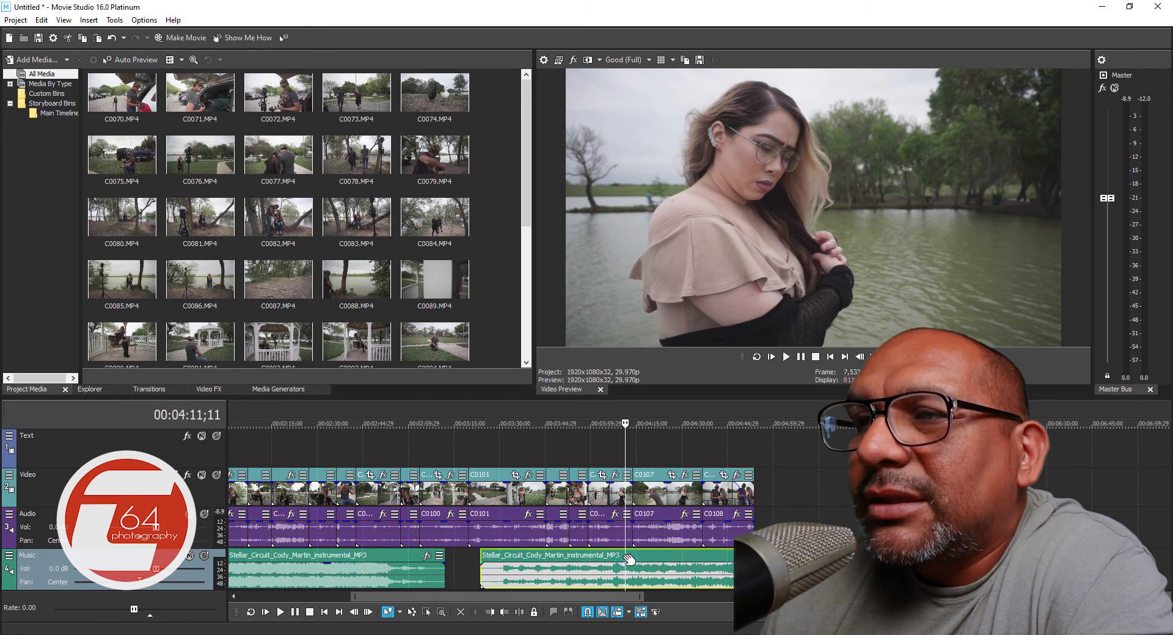
{"action": "left_click", "coordinate": [491, 616]}
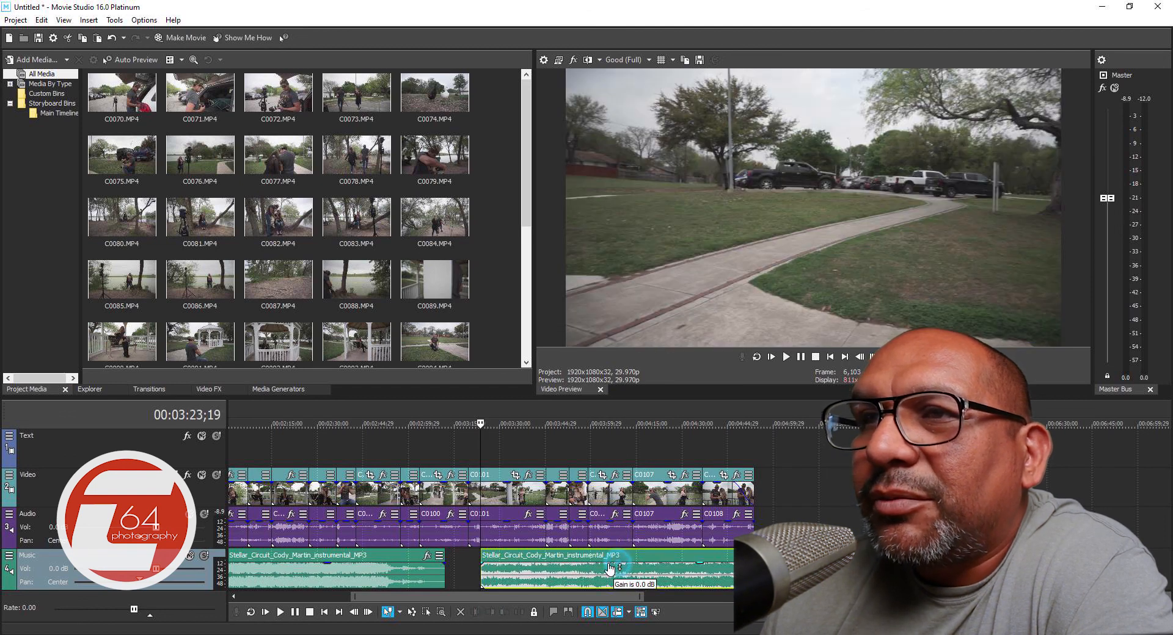
{"action": "left_click_drag", "start_coordinate": [628, 561], "coordinate": [545, 561]}
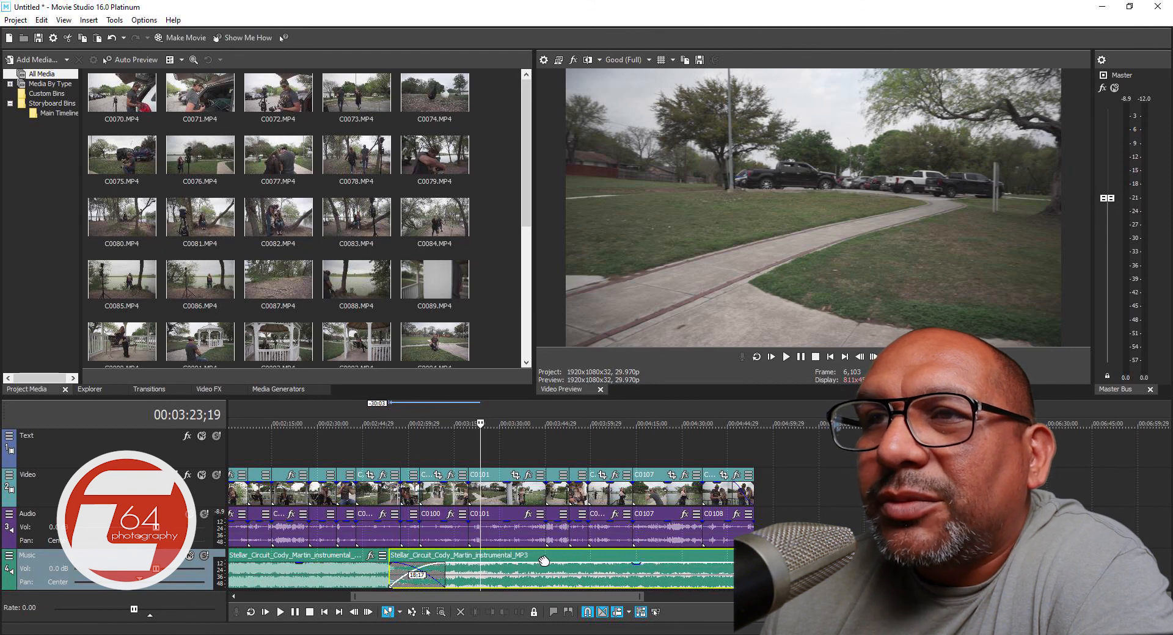
{"action": "left_click_drag", "start_coordinate": [544, 561], "coordinate": [627, 565]}
{"action": "left_click", "coordinate": [479, 570]}
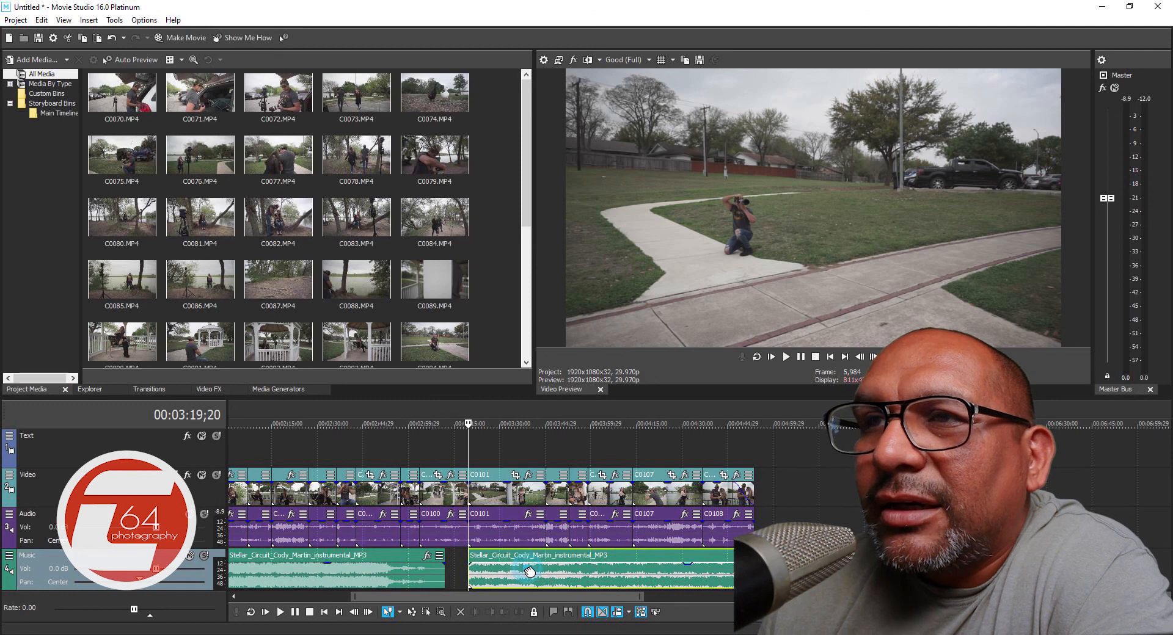
{"action": "left_click_drag", "start_coordinate": [529, 572], "coordinate": [458, 573]}
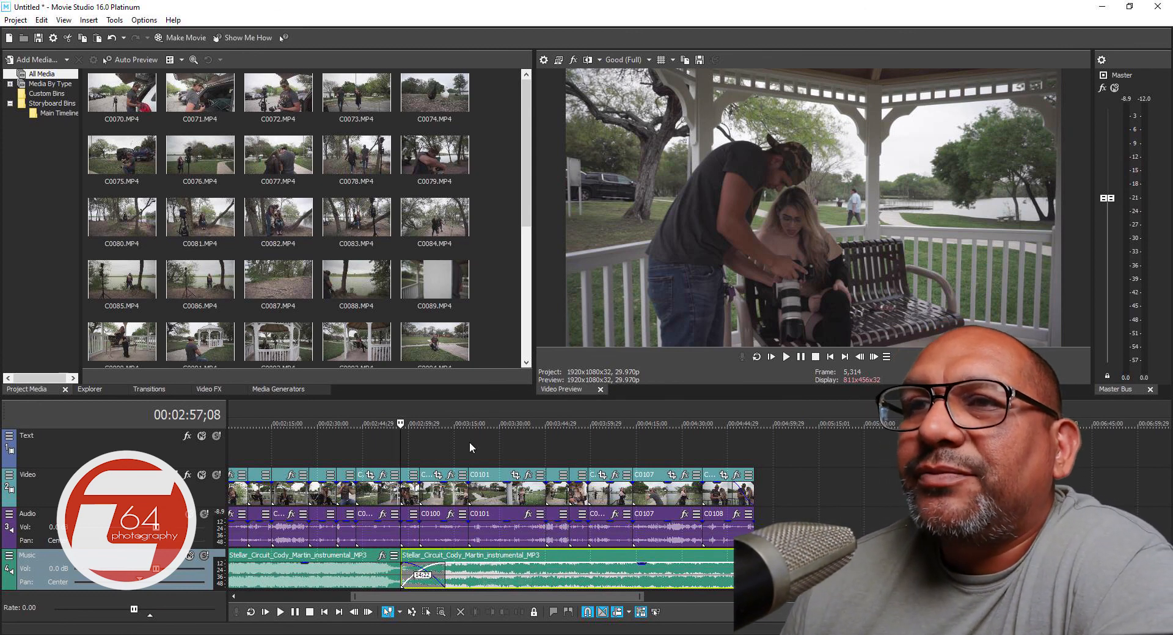
{"action": "left_click_drag", "start_coordinate": [471, 569], "coordinate": [462, 568]}
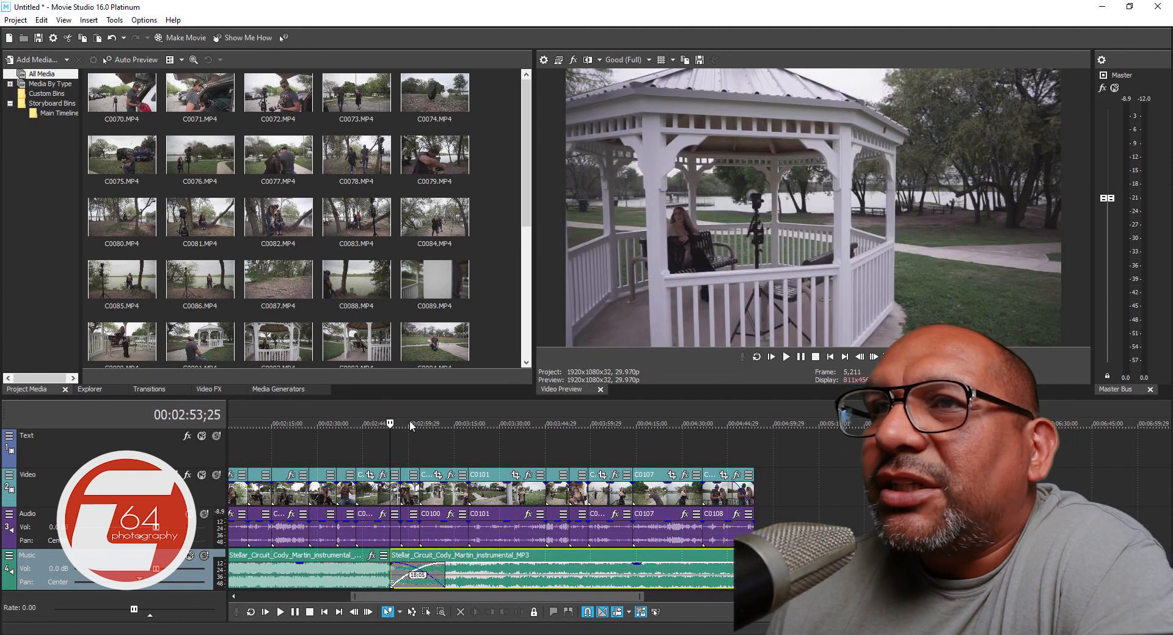
Mute the Audio track and play the crossfade between the two song copies to check the transition.
{"action": "left_click_drag", "start_coordinate": [390, 425], "coordinate": [377, 424]}
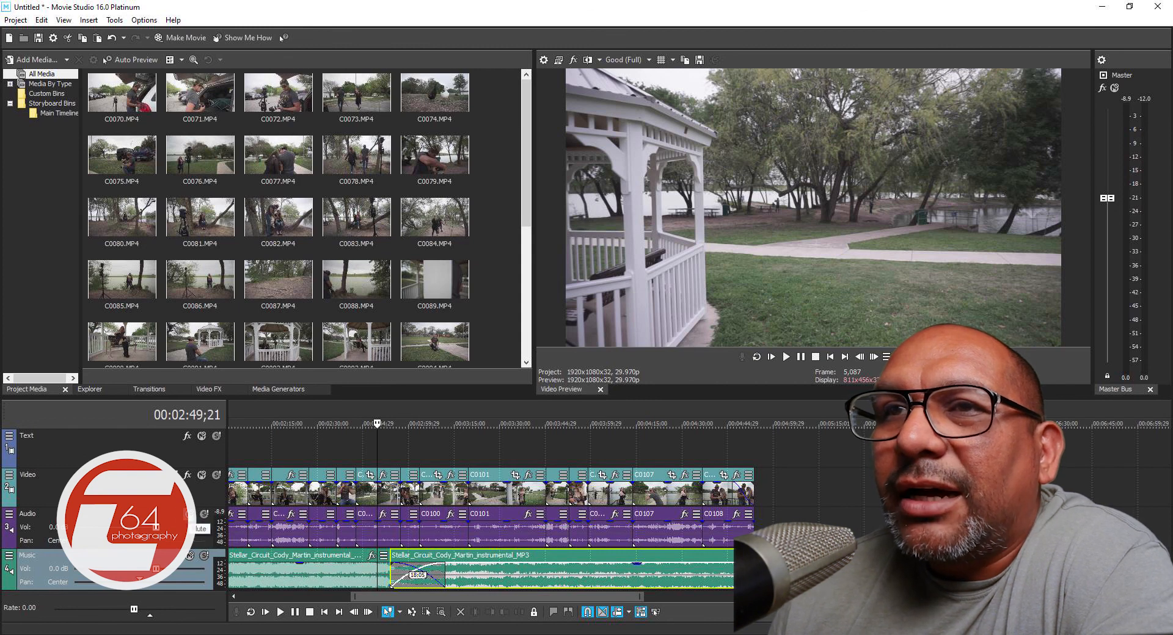
{"action": "left_click", "coordinate": [191, 514]}
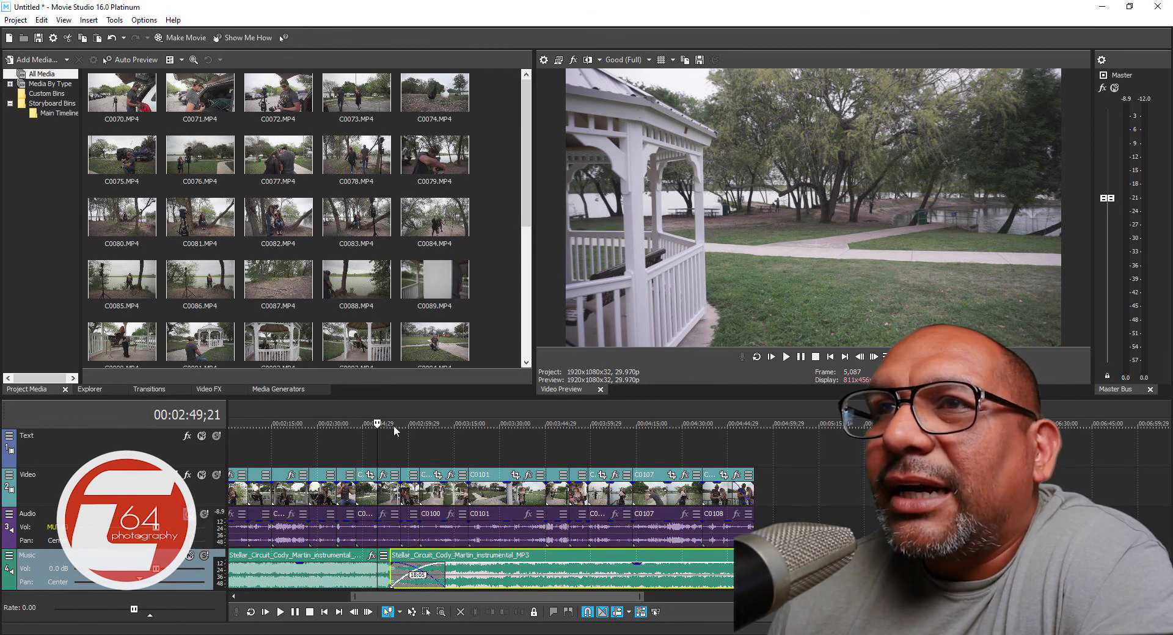
{"action": "left_click", "coordinate": [786, 358]}
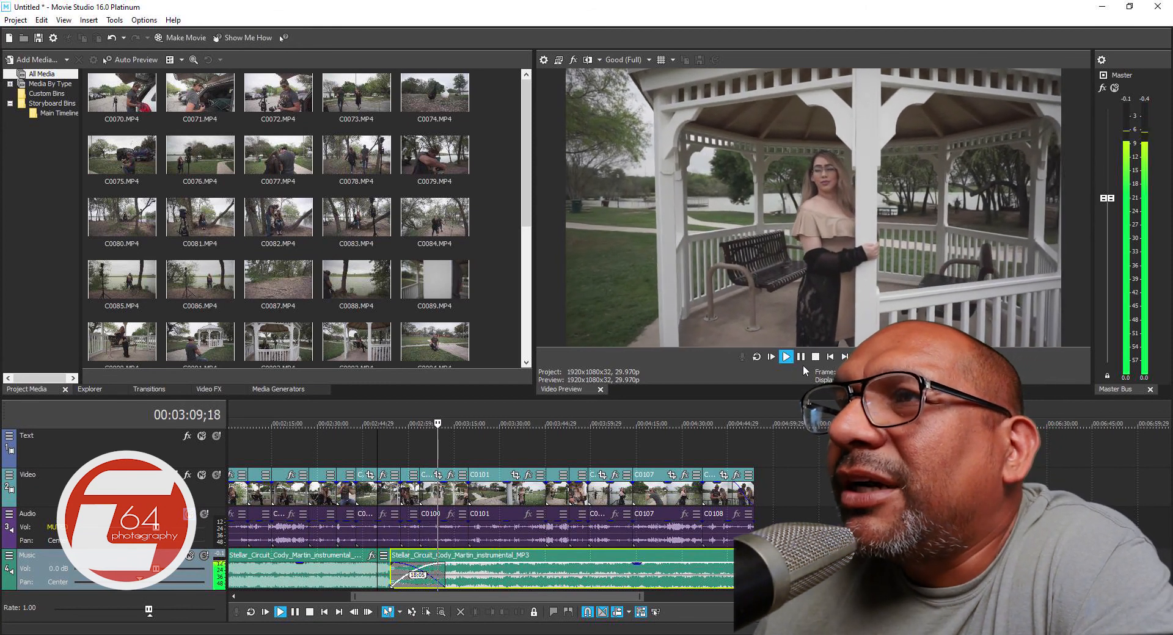
{"action": "left_click", "coordinate": [803, 357]}
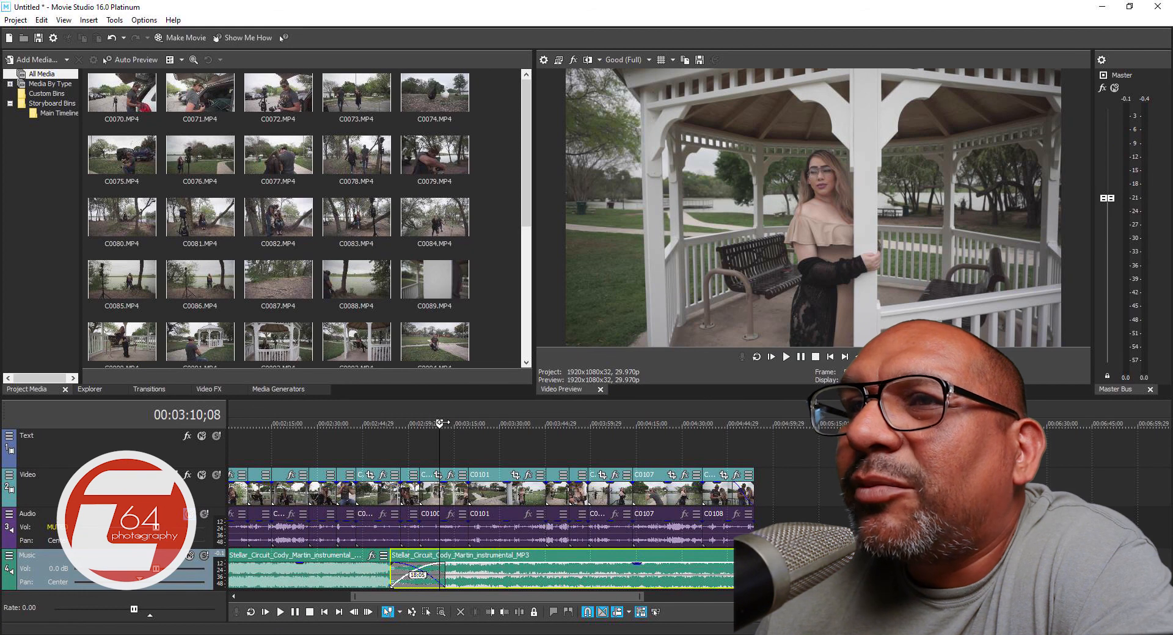
{"action": "left_click_drag", "start_coordinate": [443, 423], "coordinate": [380, 424]}
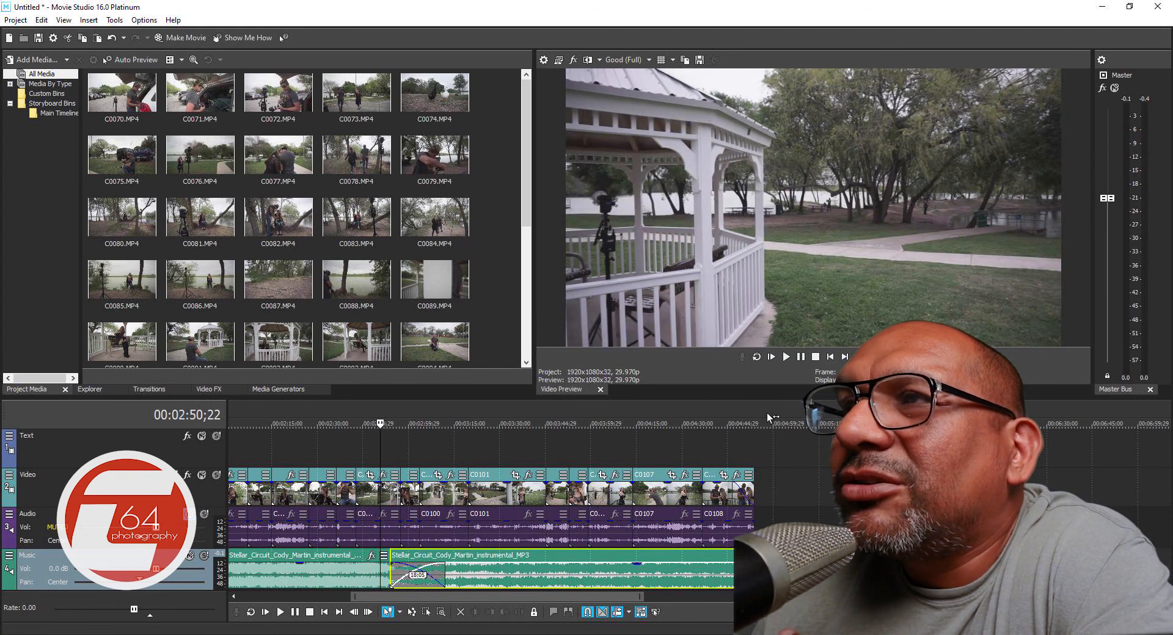
{"action": "left_click", "coordinate": [787, 358]}
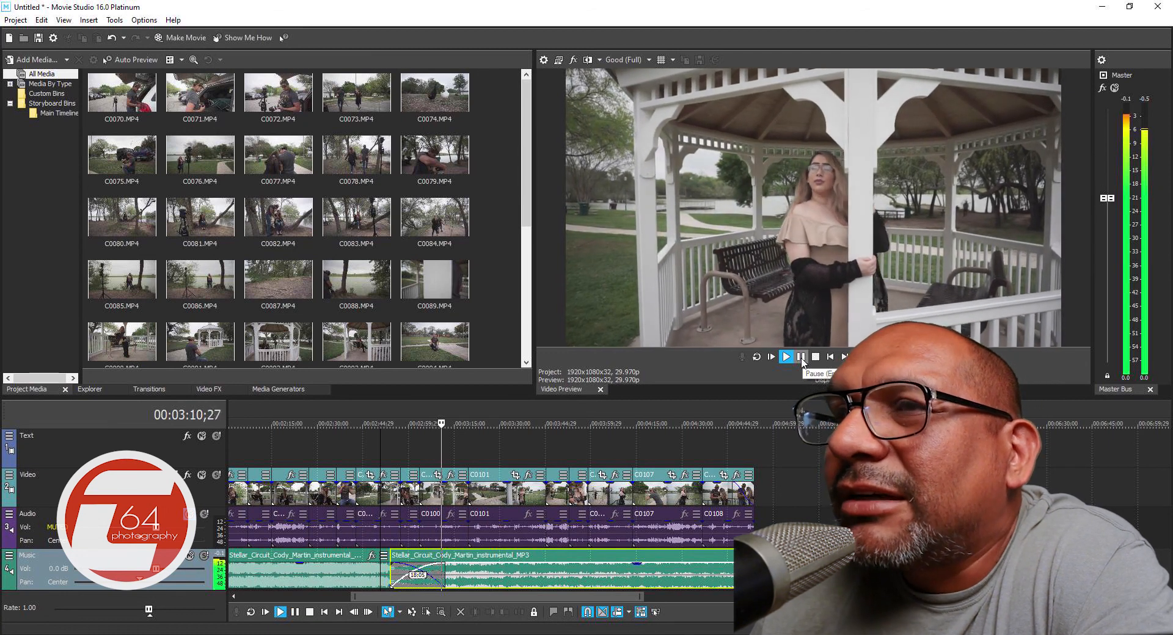
{"action": "left_click", "coordinate": [802, 359]}
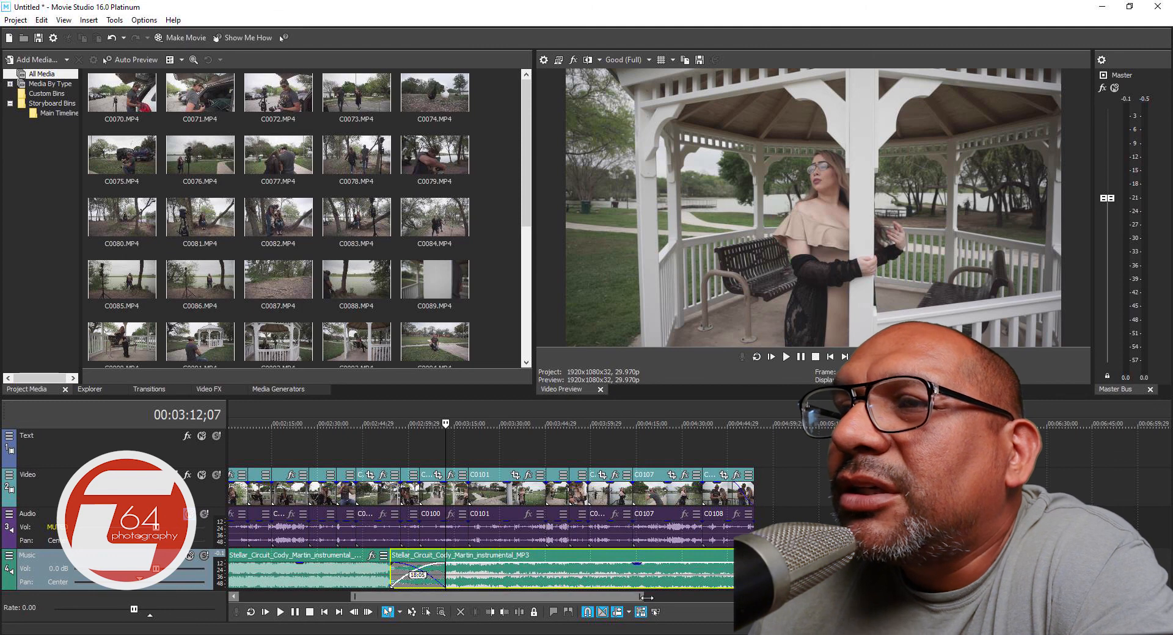
Play the edit with its music from the beginning of the timeline to review it.
{"action": "left_click_drag", "start_coordinate": [587, 601], "coordinate": [473, 601]}
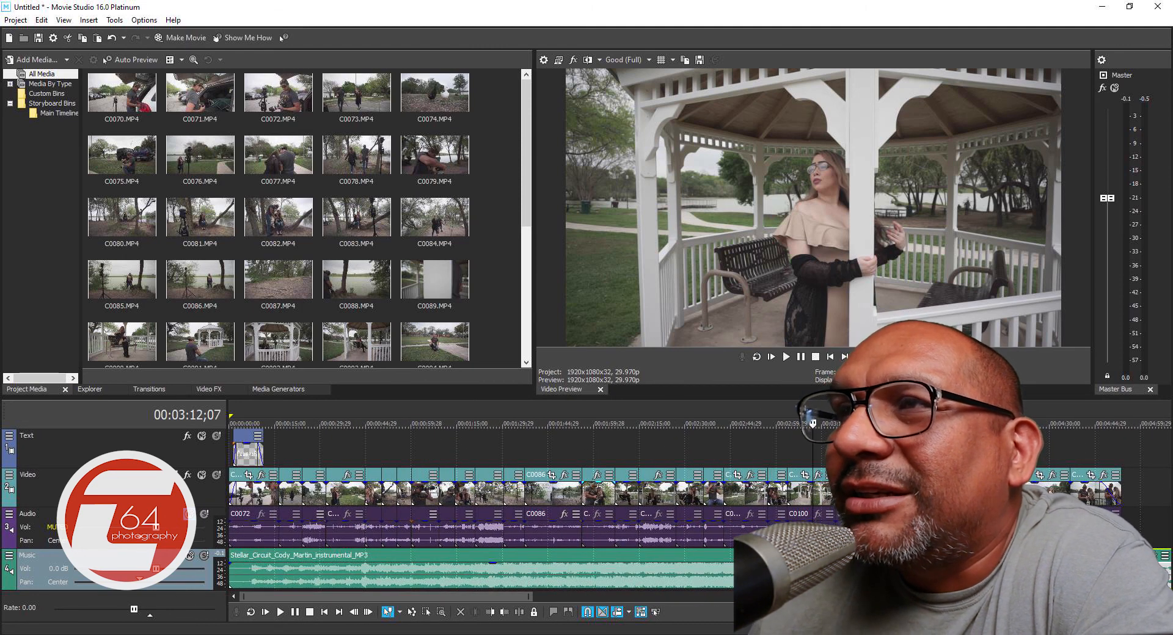
{"action": "left_click_drag", "start_coordinate": [812, 424], "coordinate": [202, 411]}
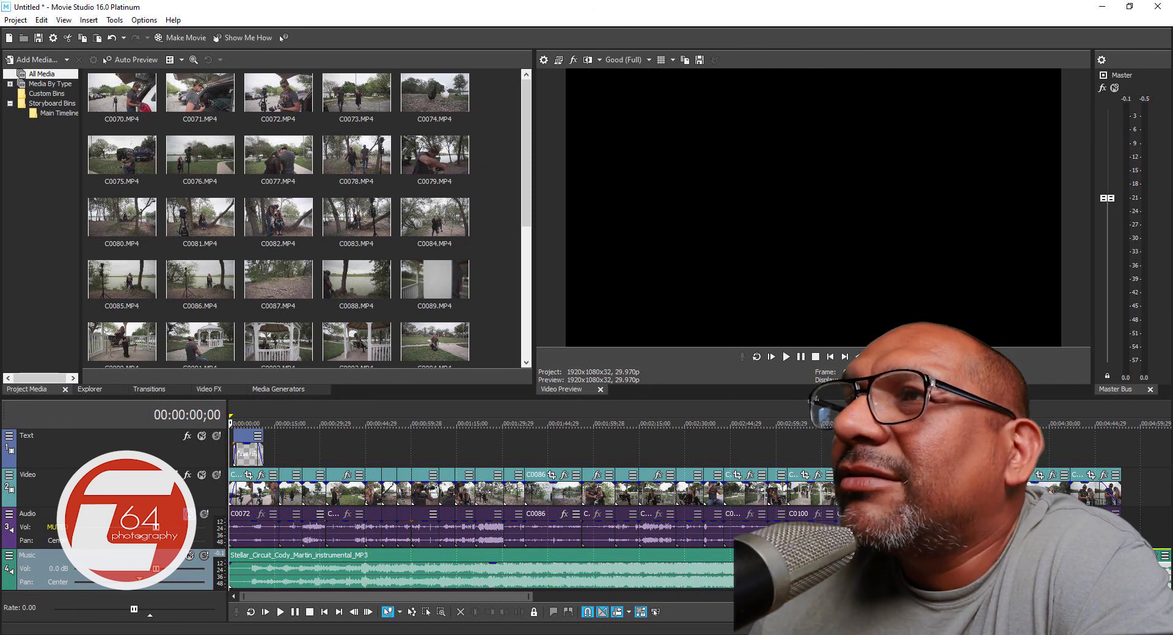
{"action": "left_click", "coordinate": [786, 361]}
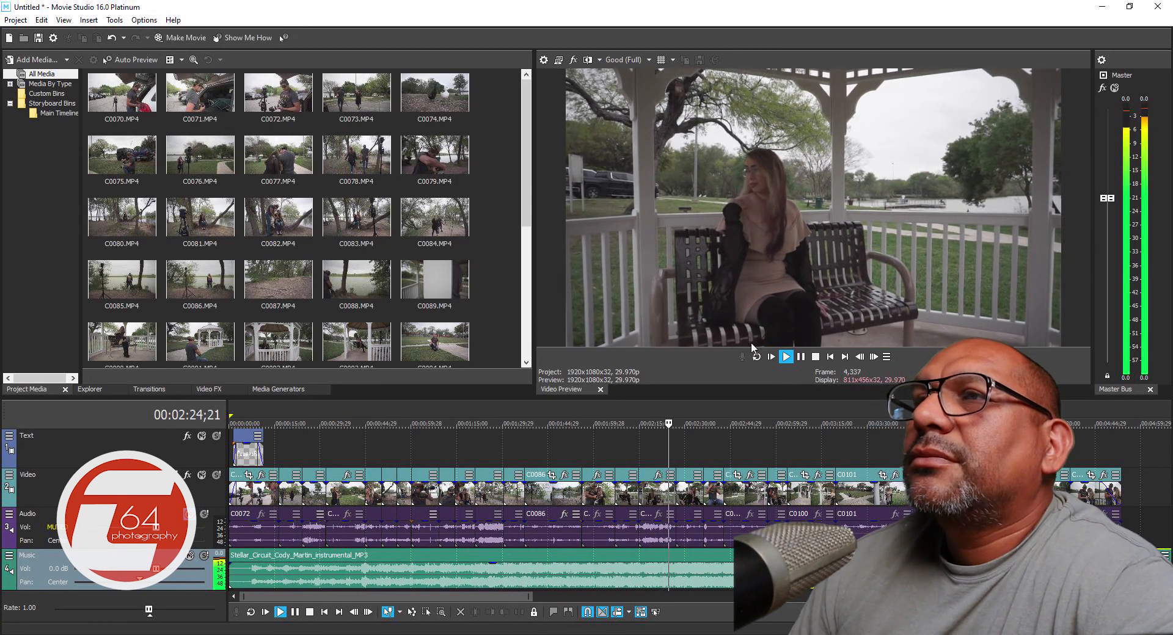
{"action": "left_click", "coordinate": [800, 357]}
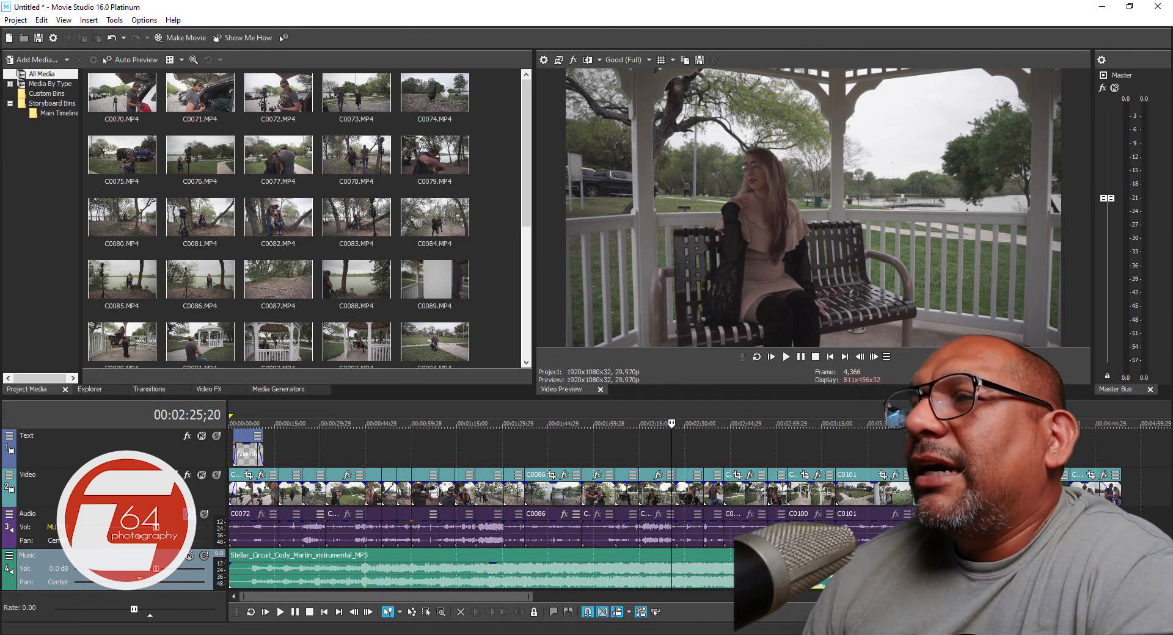
Trim the second song copy to the end of the last video clip and add a fade-out to its end.
{"action": "left_click_drag", "start_coordinate": [498, 598], "coordinate": [635, 602]}
{"action": "left_click", "coordinate": [674, 424]}
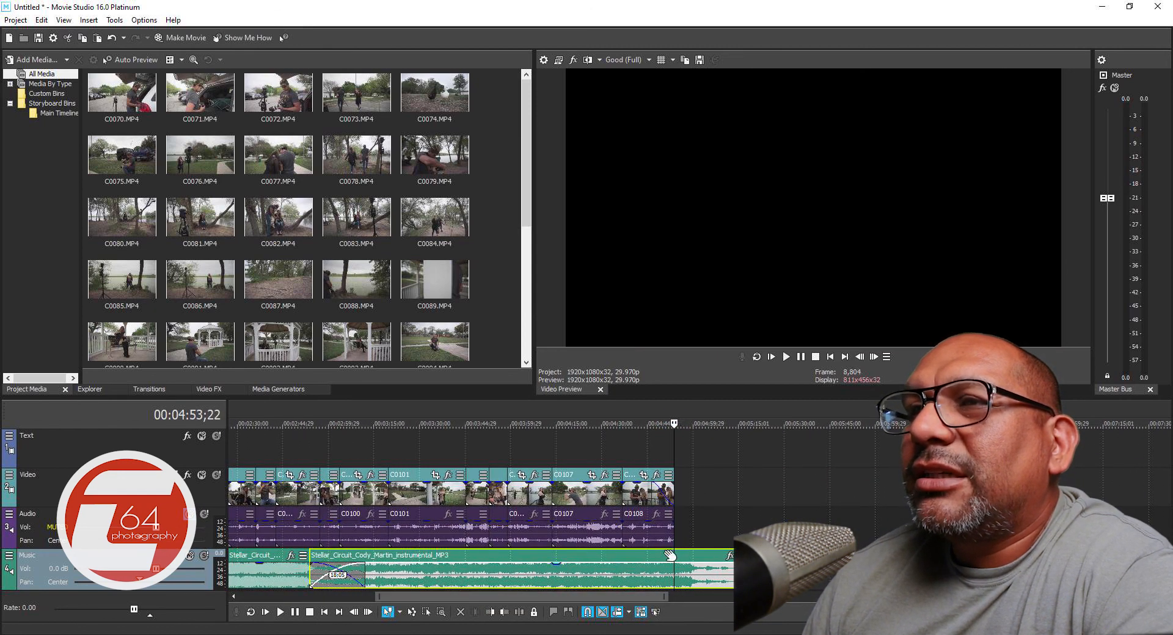
{"action": "left_click", "coordinate": [505, 613]}
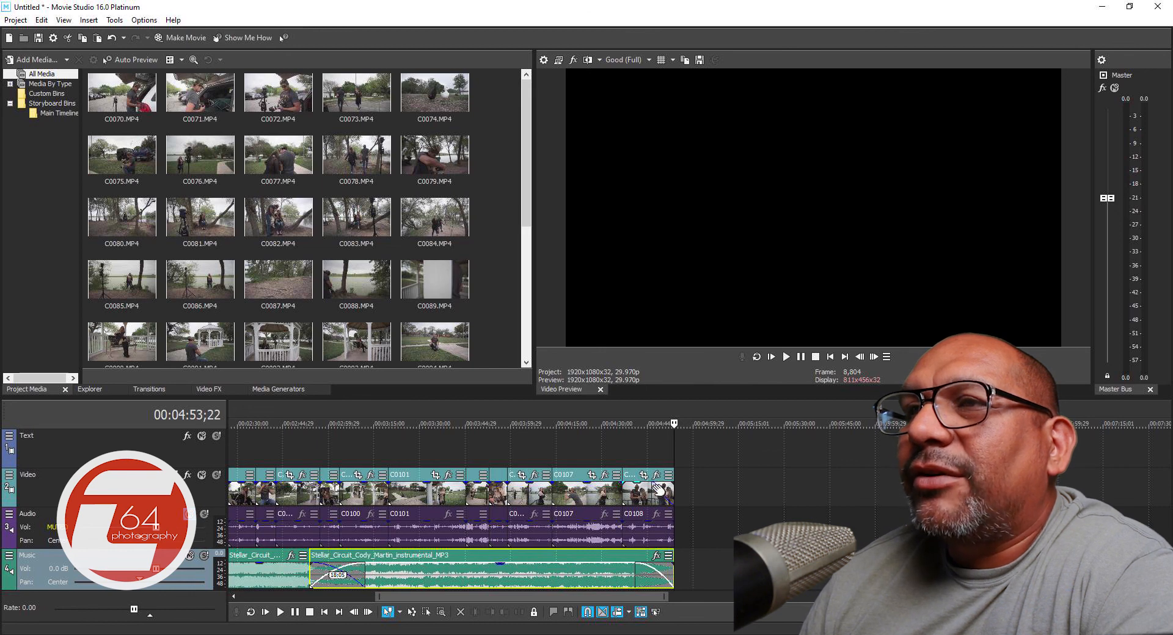
Add a fade-out of about 17 seconds to the last video clip, C0108, and play the ending.
{"action": "left_click_drag", "start_coordinate": [655, 483], "coordinate": [633, 486]}
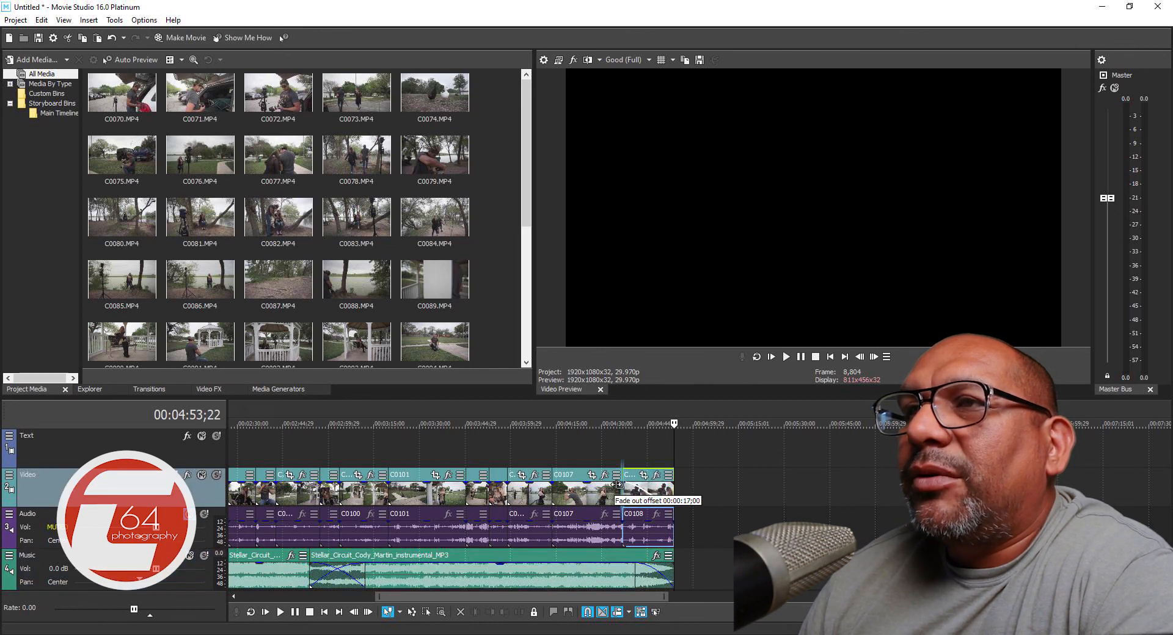
{"action": "left_click_drag", "start_coordinate": [673, 423], "coordinate": [597, 423]}
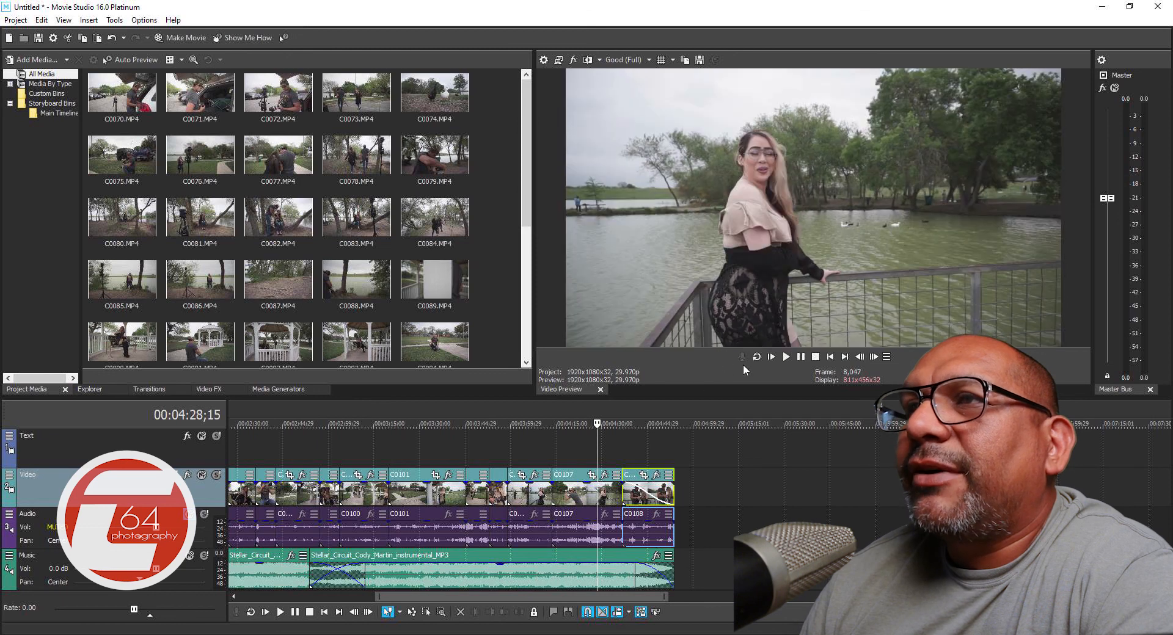
{"action": "left_click", "coordinate": [788, 357]}
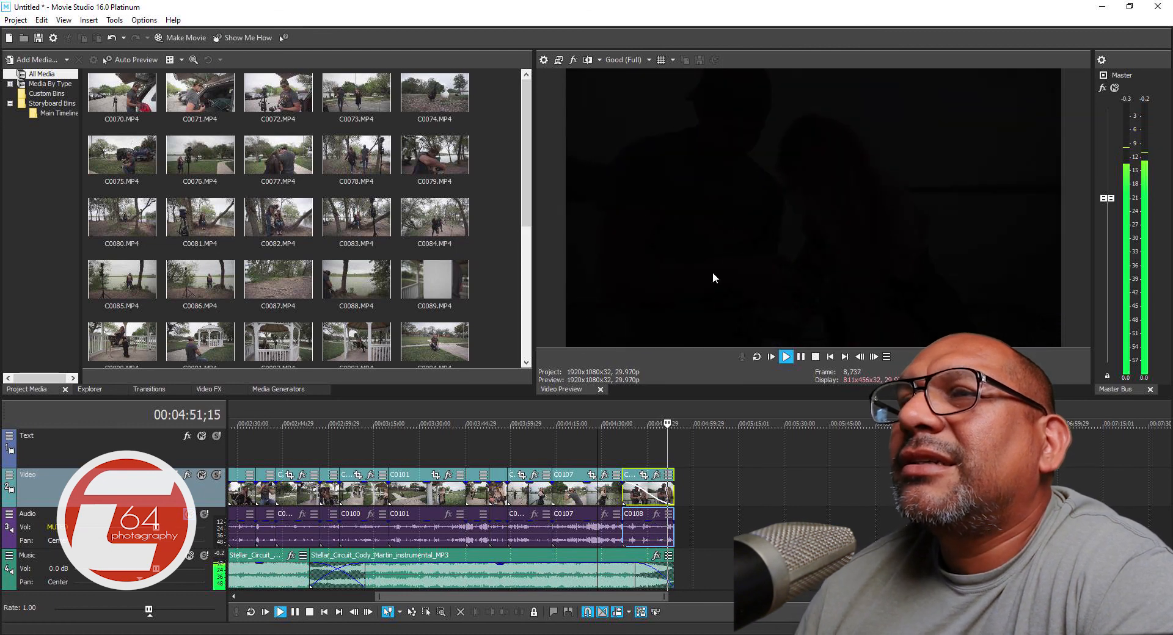
{"action": "left_click", "coordinate": [802, 359]}
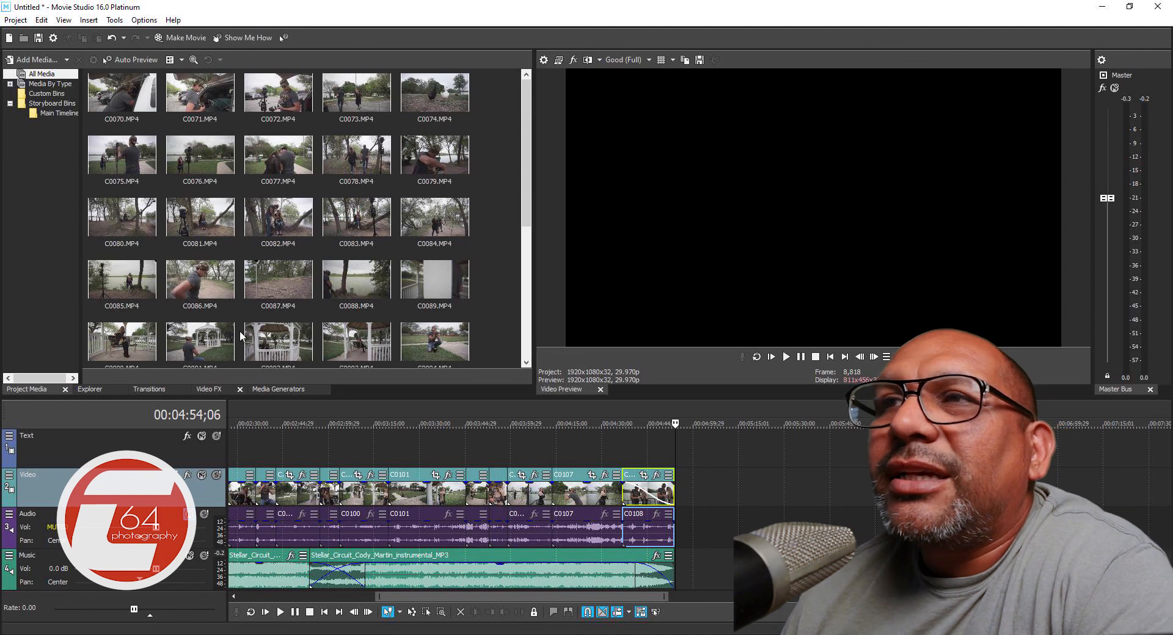
Add a Titles & Text event on the Text track from the start of the last clip and preview it at about 00:04:41.
{"action": "left_click", "coordinate": [286, 390]}
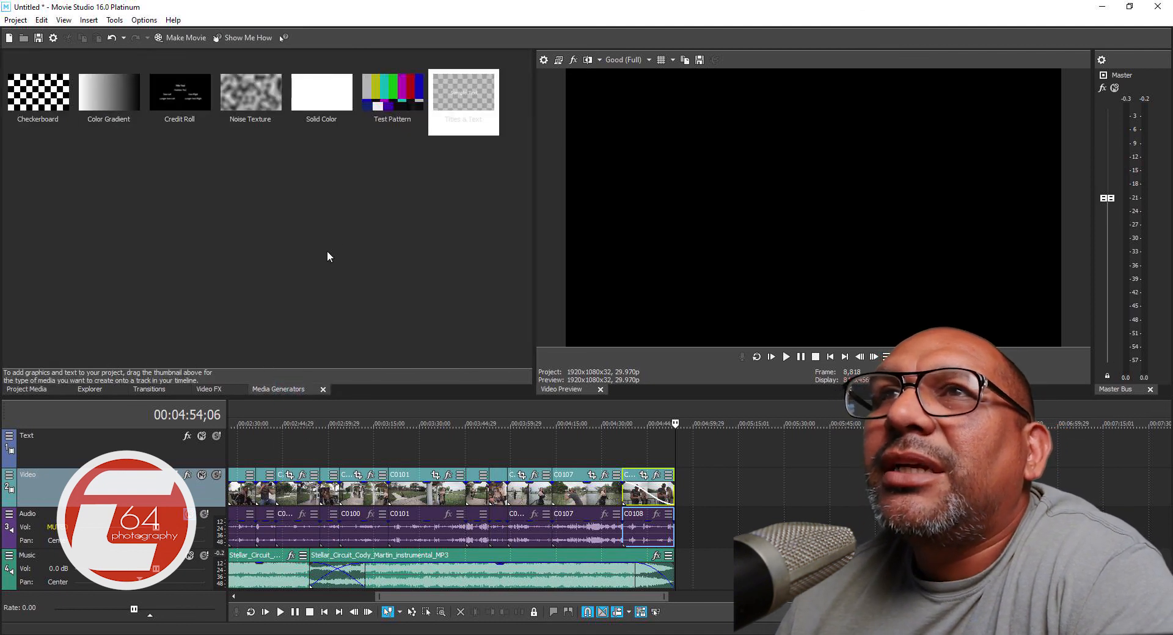
{"action": "left_click_drag", "start_coordinate": [462, 101], "coordinate": [635, 452]}
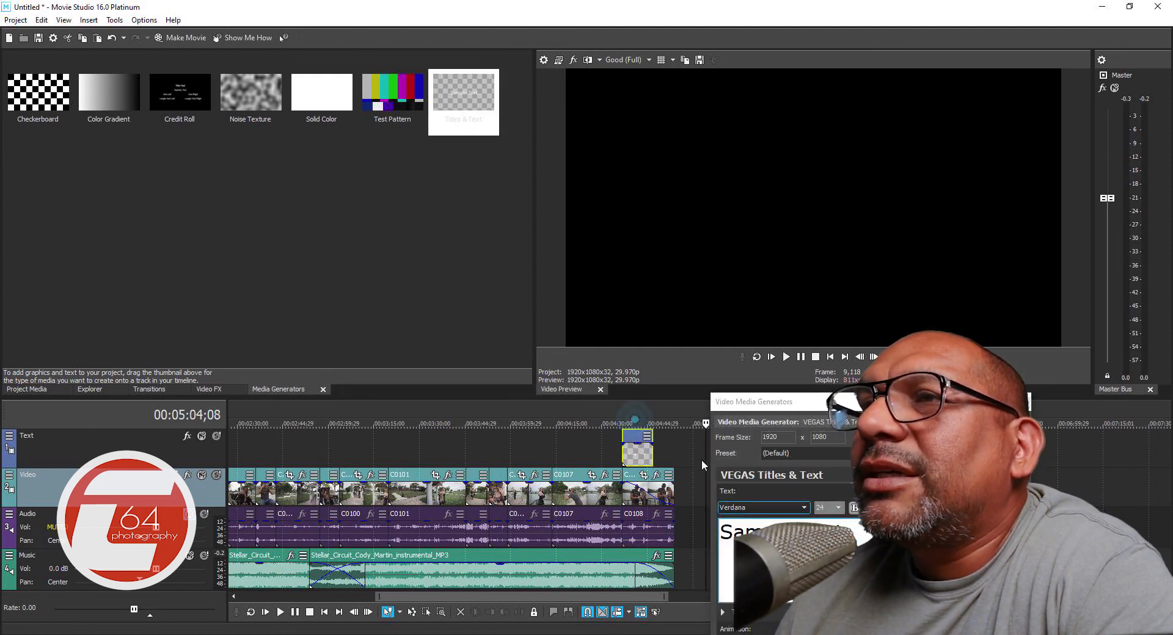
{"action": "left_click", "coordinate": [674, 424]}
{"action": "left_click", "coordinate": [636, 424]}
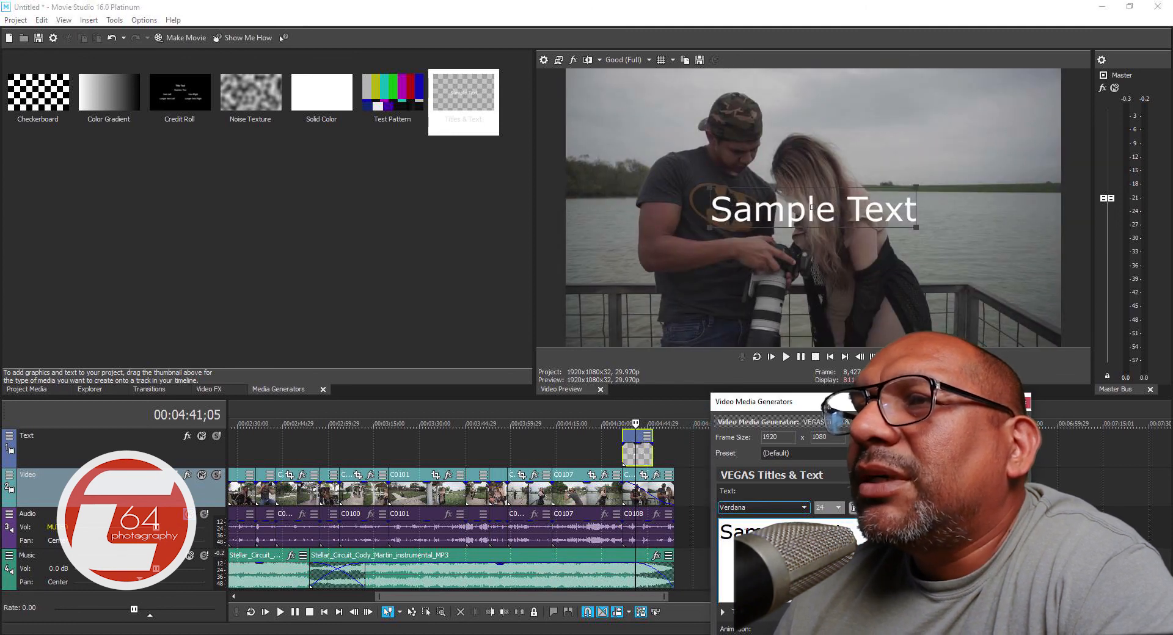
Replace the sample text of the closing title with "Camera64".
{"action": "left_click_drag", "start_coordinate": [853, 534], "coordinate": [719, 532]}
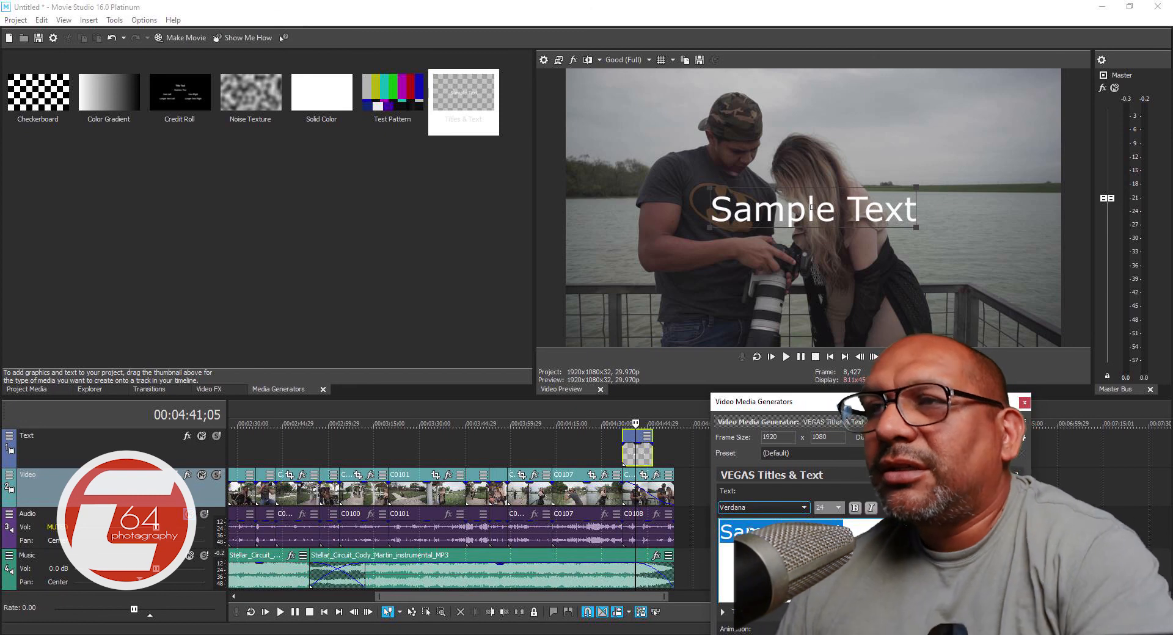
{"action": "type", "text": "C"}
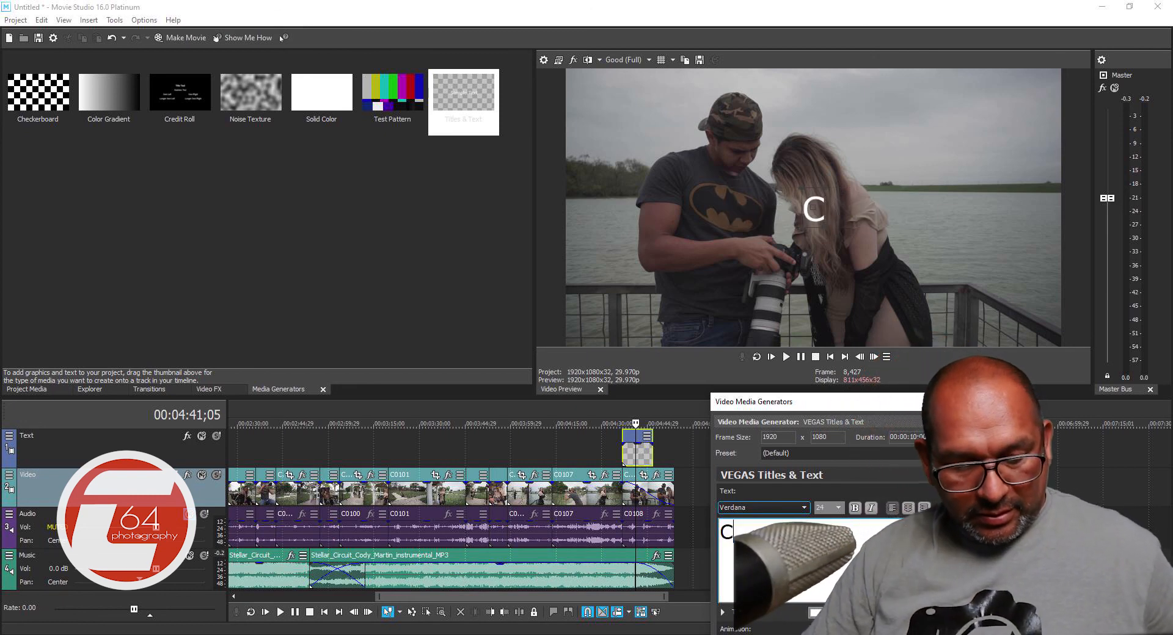
{"action": "type", "text": "amera64"}
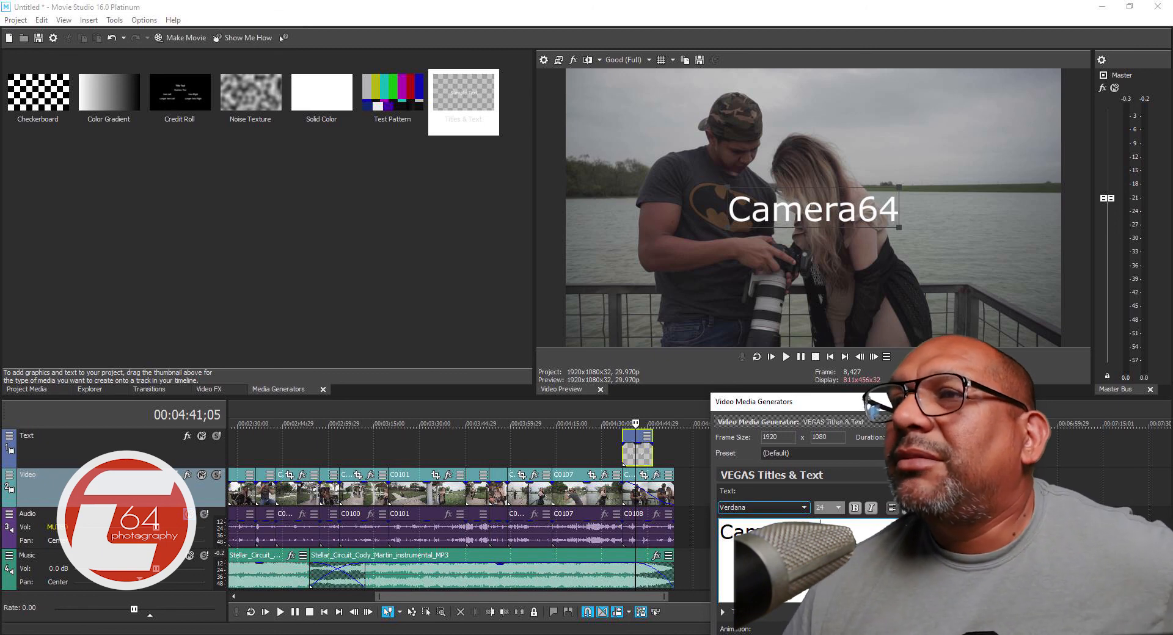
Set the Camera64 title's font to SF Movie Poster and enlarge the title to roughly twice its size in the preview.
{"action": "left_click", "coordinate": [803, 508]}
{"action": "scroll", "coordinate": [763, 413], "scroll_direction": "up", "scroll_amount": 10}
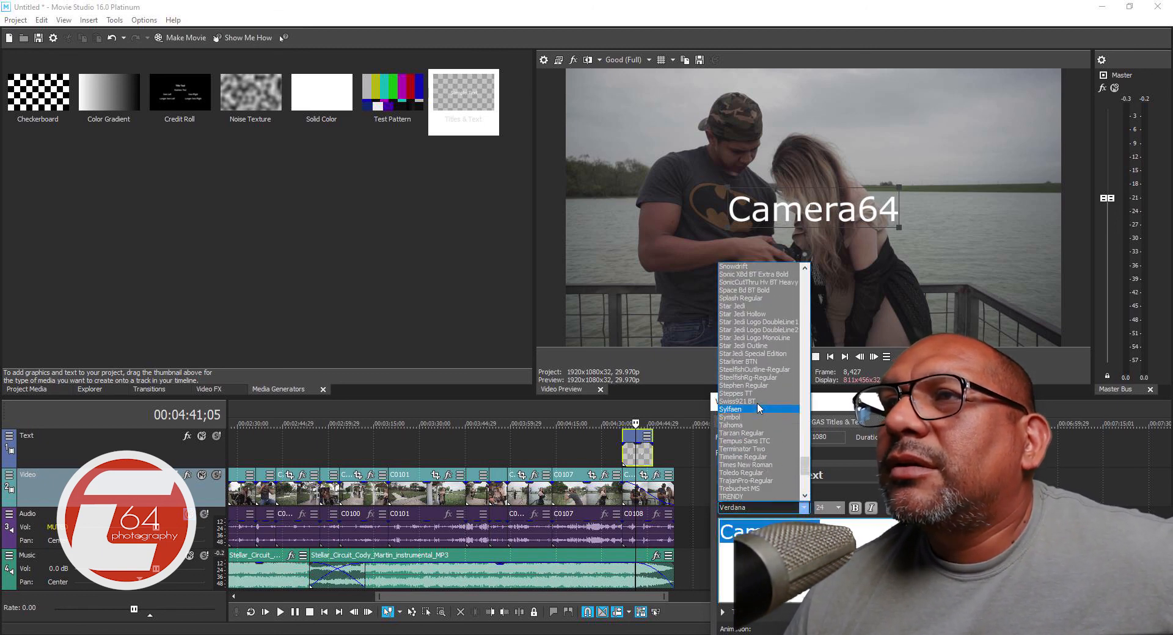
{"action": "scroll", "coordinate": [761, 324], "scroll_direction": "up", "scroll_amount": 5}
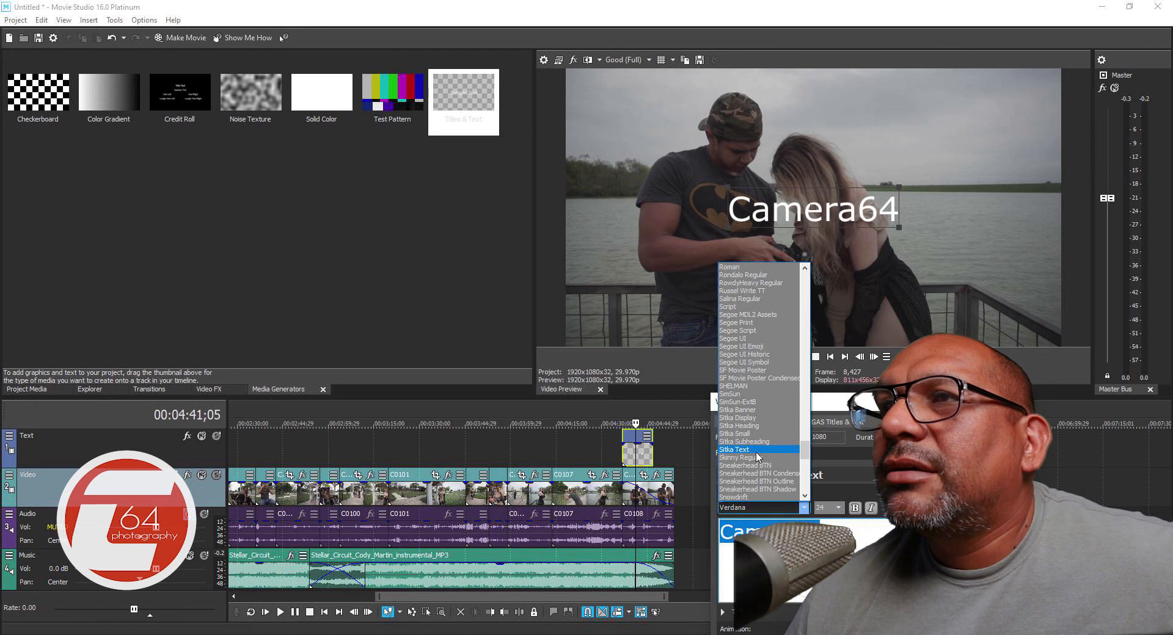
{"action": "left_click", "coordinate": [750, 370]}
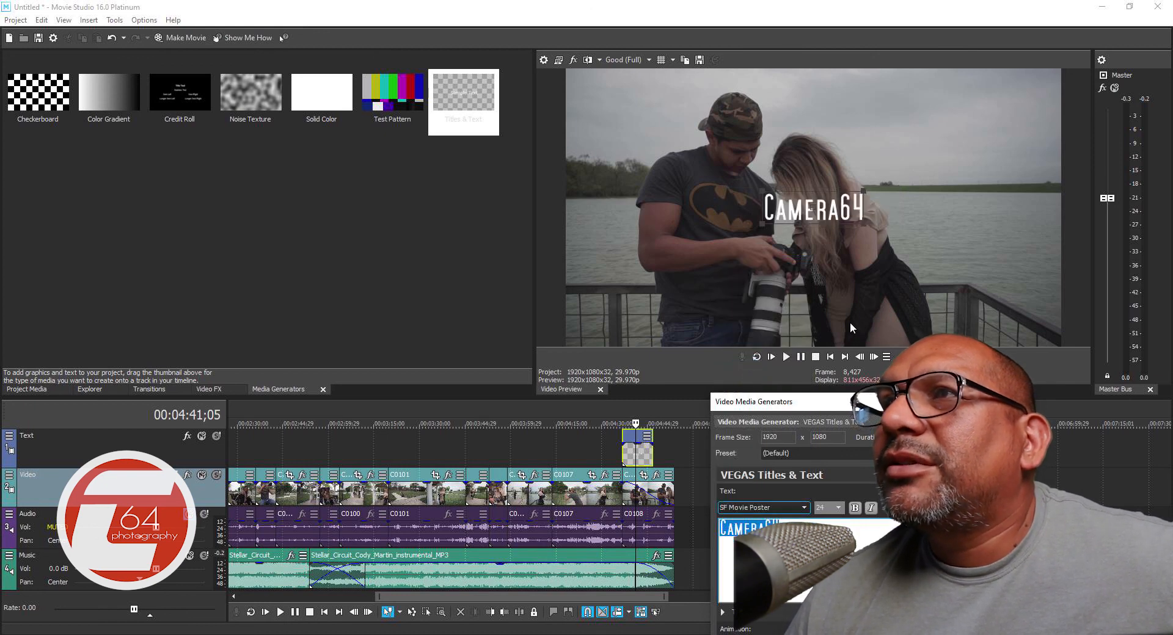
{"action": "left_click_drag", "start_coordinate": [764, 226], "coordinate": [704, 265]}
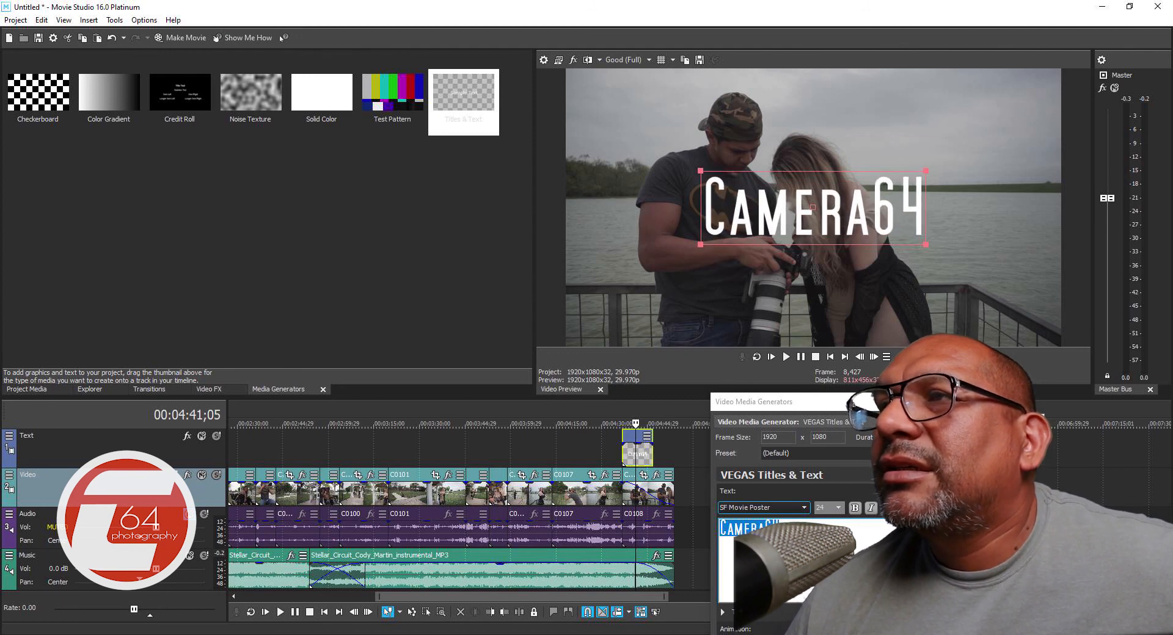
{"action": "left_click", "coordinate": [1025, 402]}
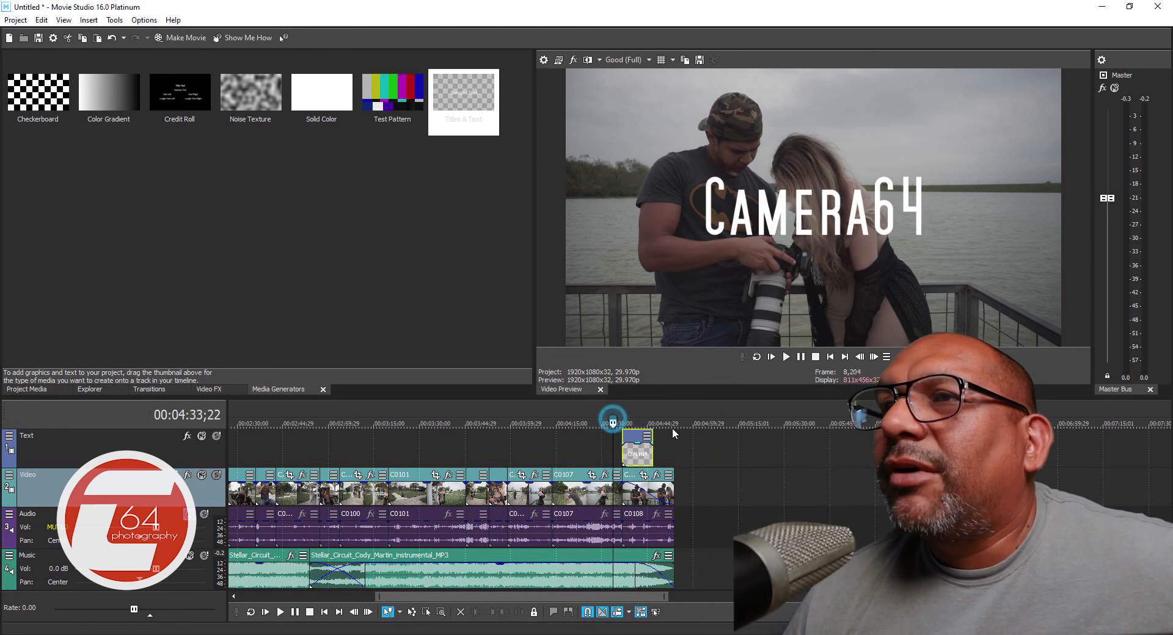
Lengthen the title event by about 4 seconds with short fades at its start and end, and play the ending.
{"action": "left_click", "coordinate": [786, 361]}
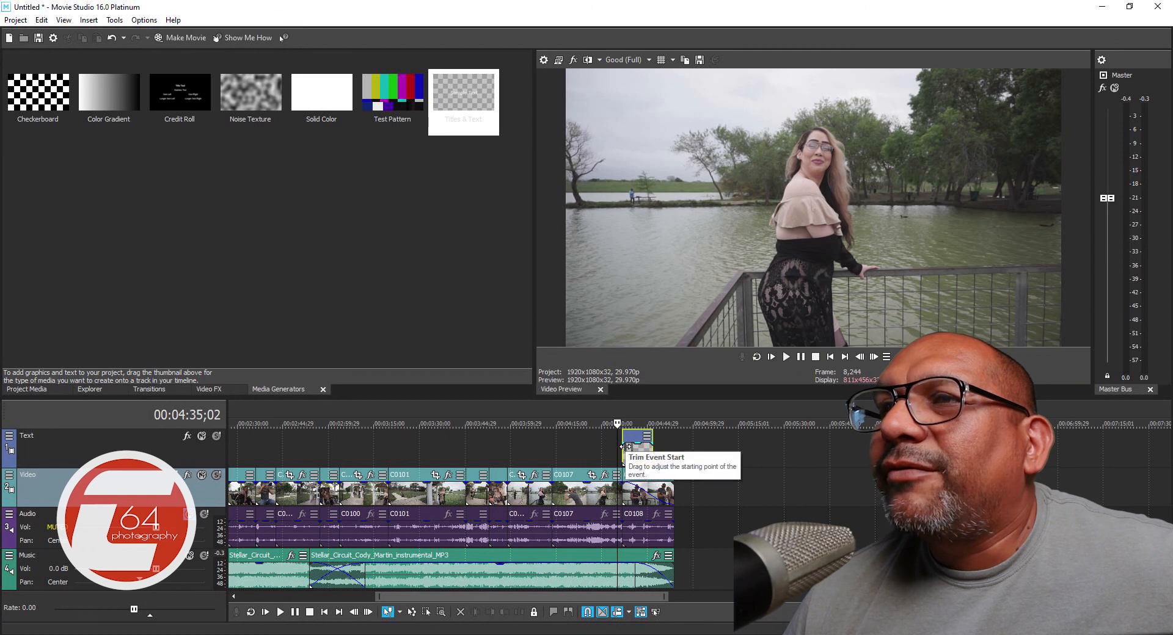
{"action": "left_click", "coordinate": [656, 453]}
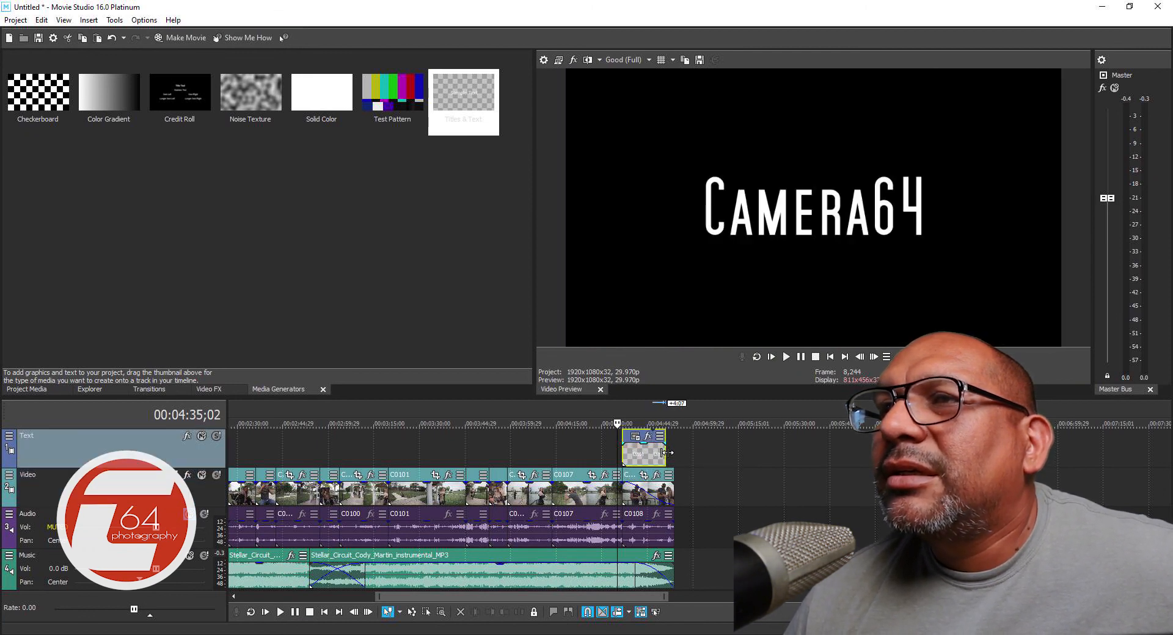
{"action": "left_click_drag", "start_coordinate": [667, 453], "coordinate": [667, 453]}
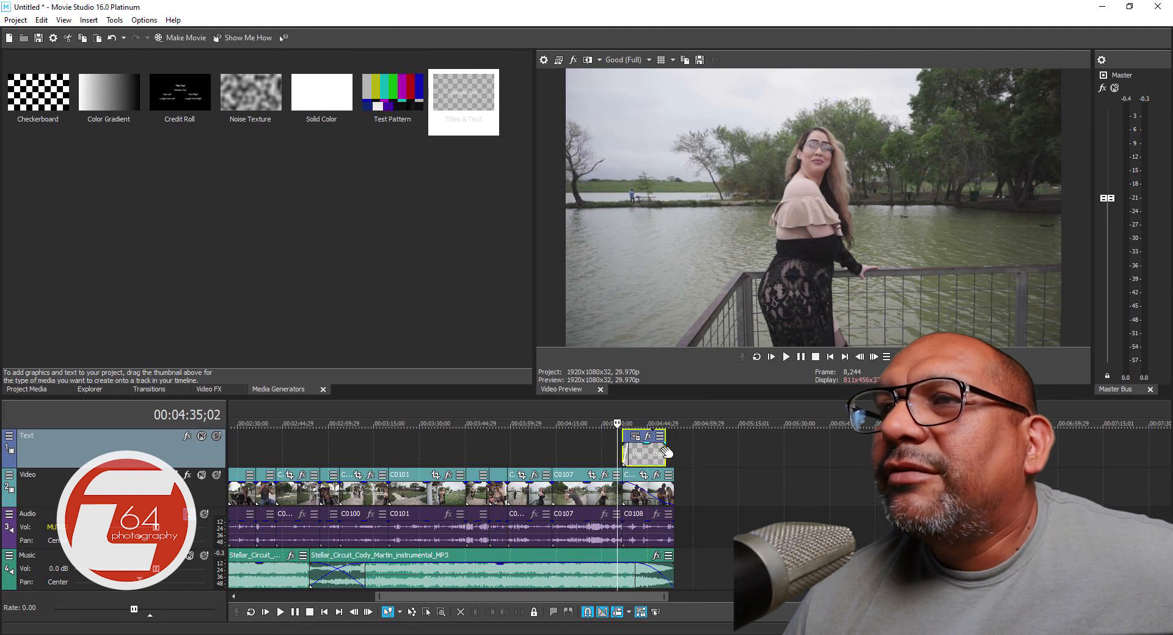
{"action": "left_click_drag", "start_coordinate": [664, 445], "coordinate": [664, 445]}
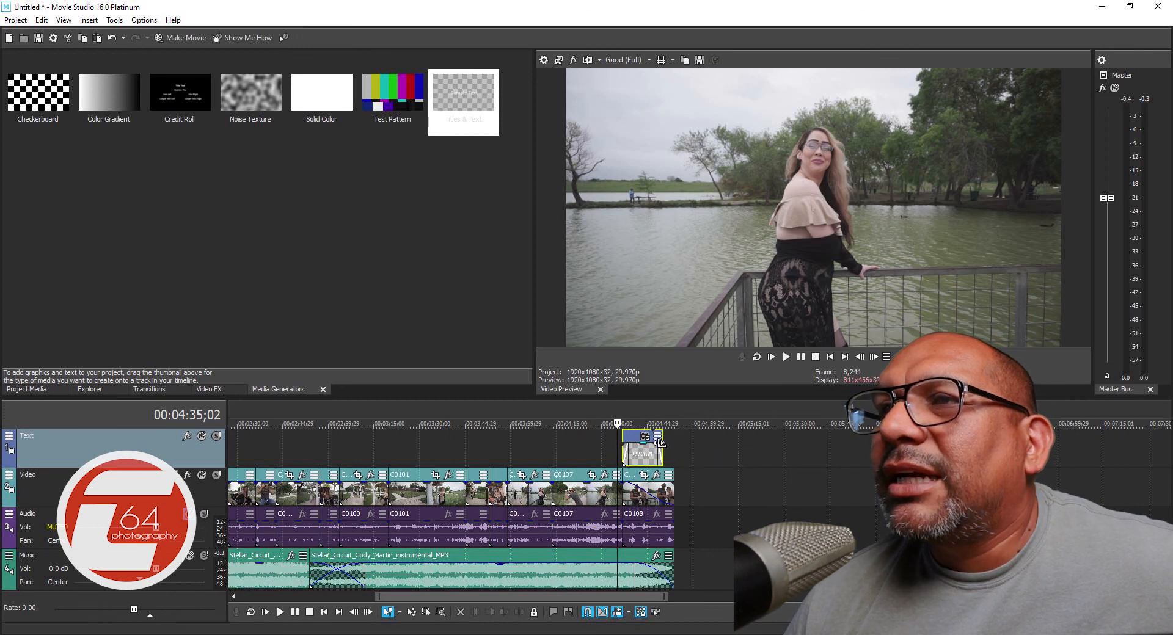
{"action": "left_click", "coordinate": [788, 358]}
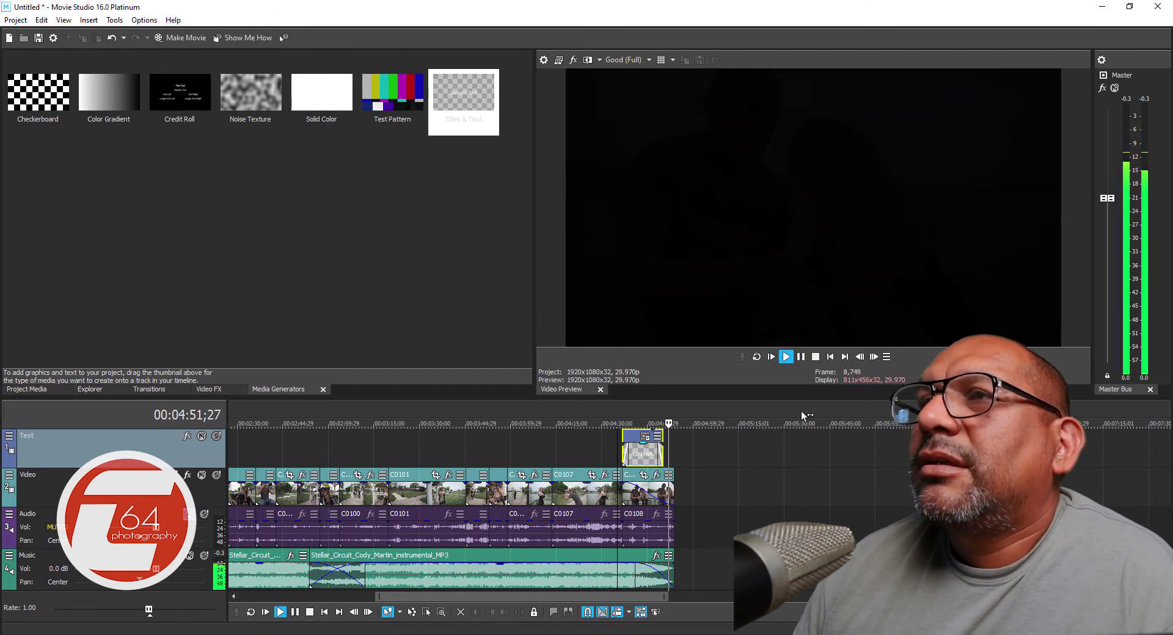
{"action": "left_click", "coordinate": [801, 357]}
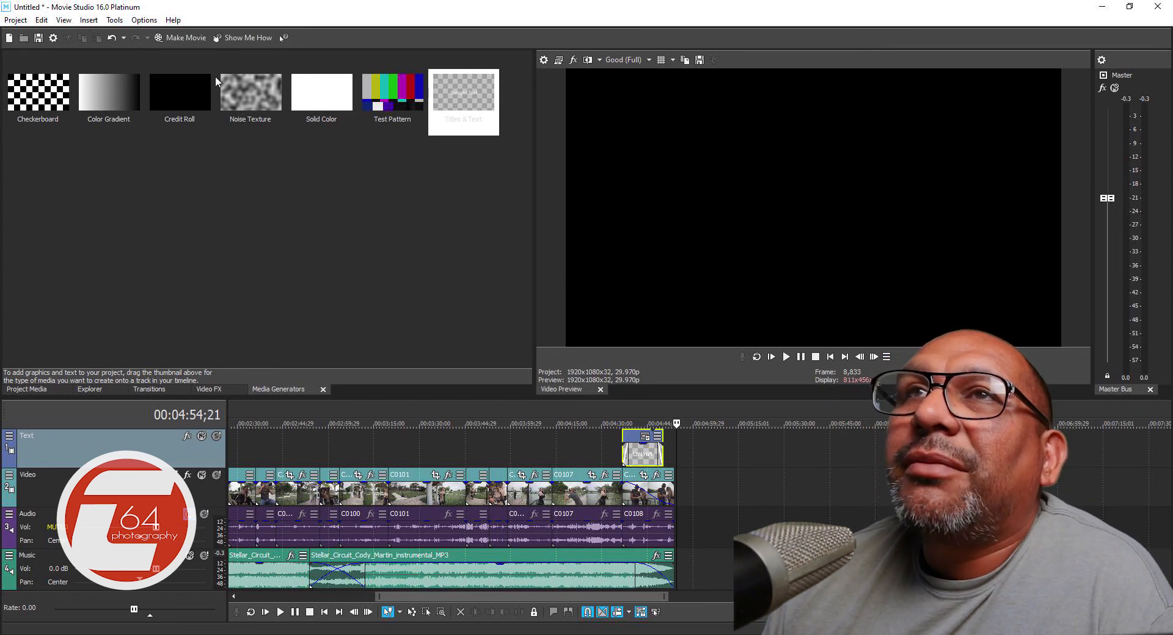
Set up a movie export to the hard drive in MP4 format, named with the model's first name followed by "at Live Oak Session".
{"action": "left_click", "coordinate": [188, 38]}
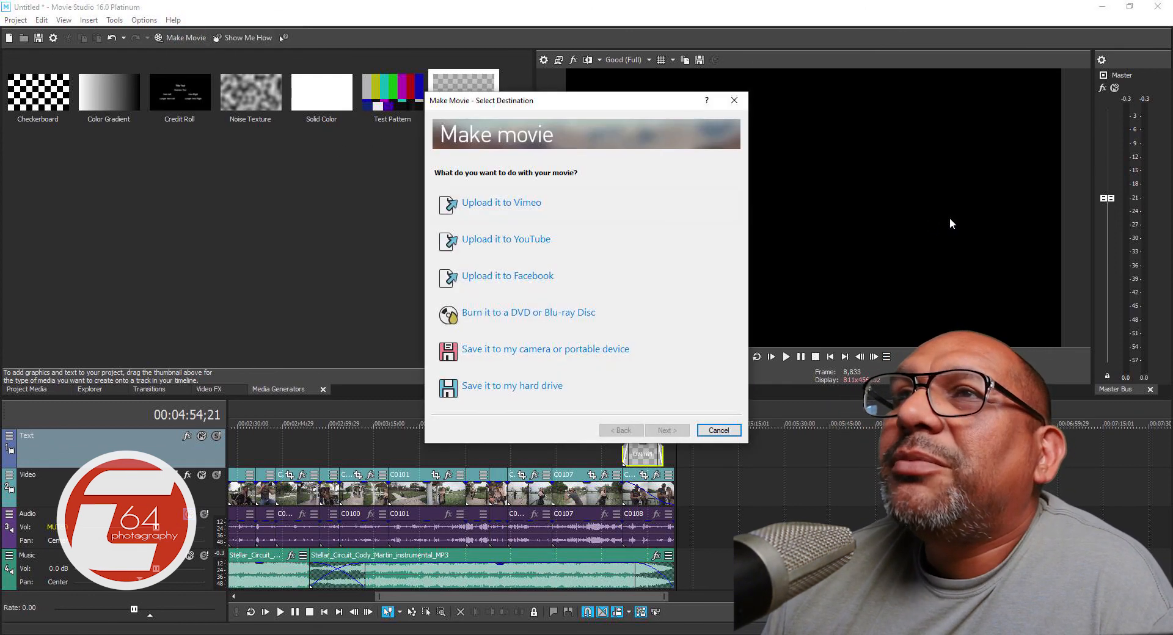
{"action": "left_click", "coordinate": [523, 391]}
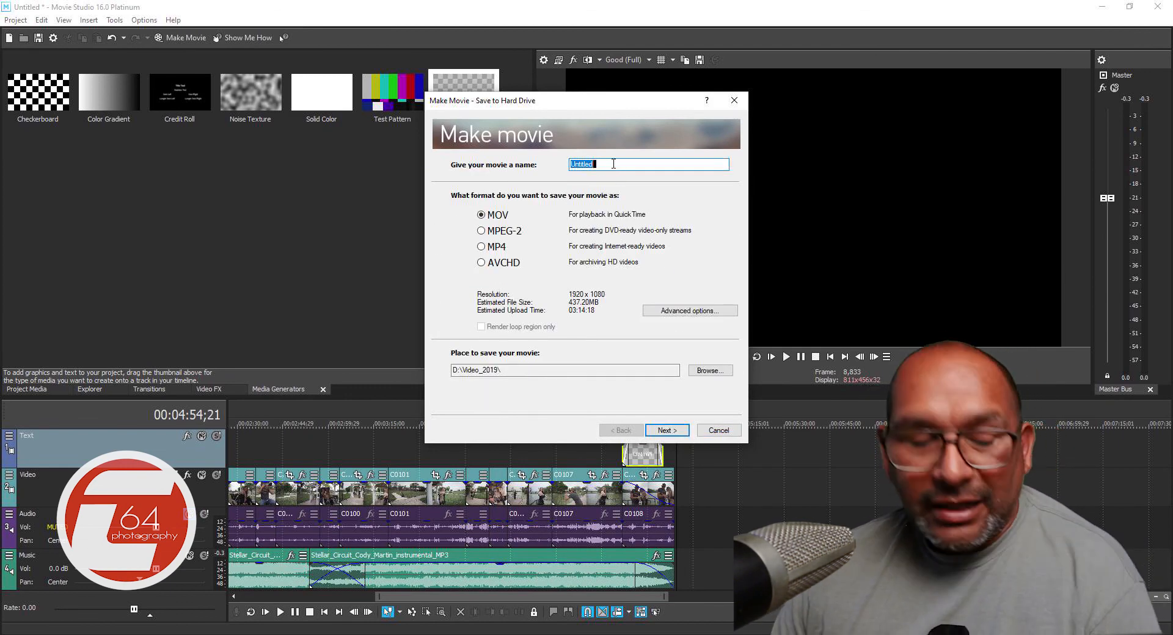
{"action": "type", "text": "Li"}
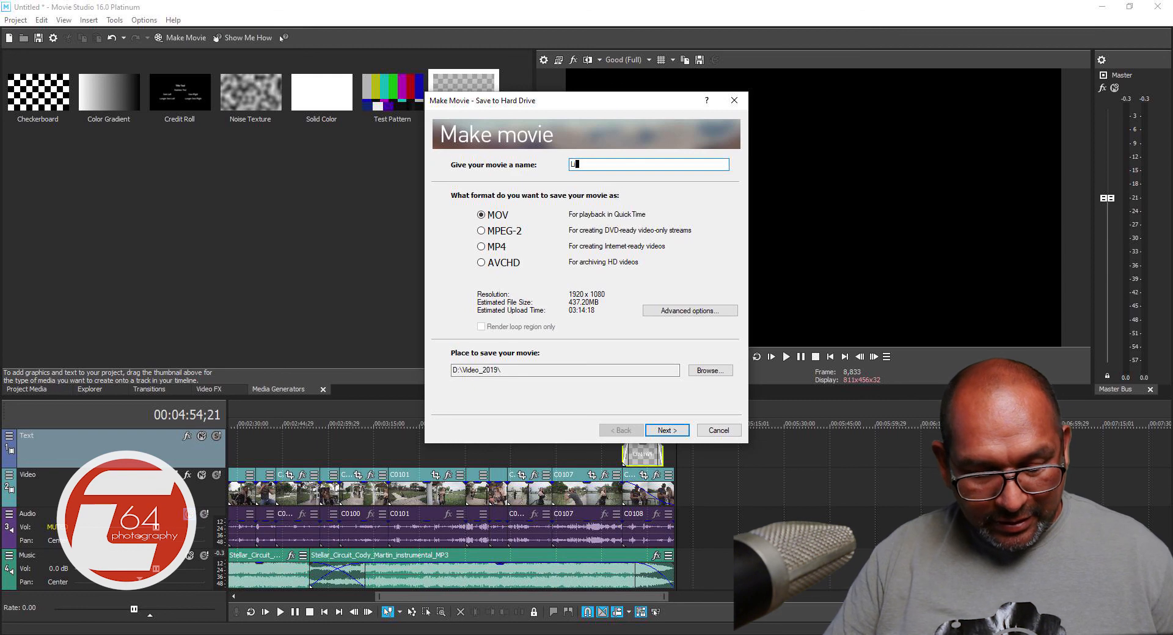
{"action": "type", "text": "nse"}
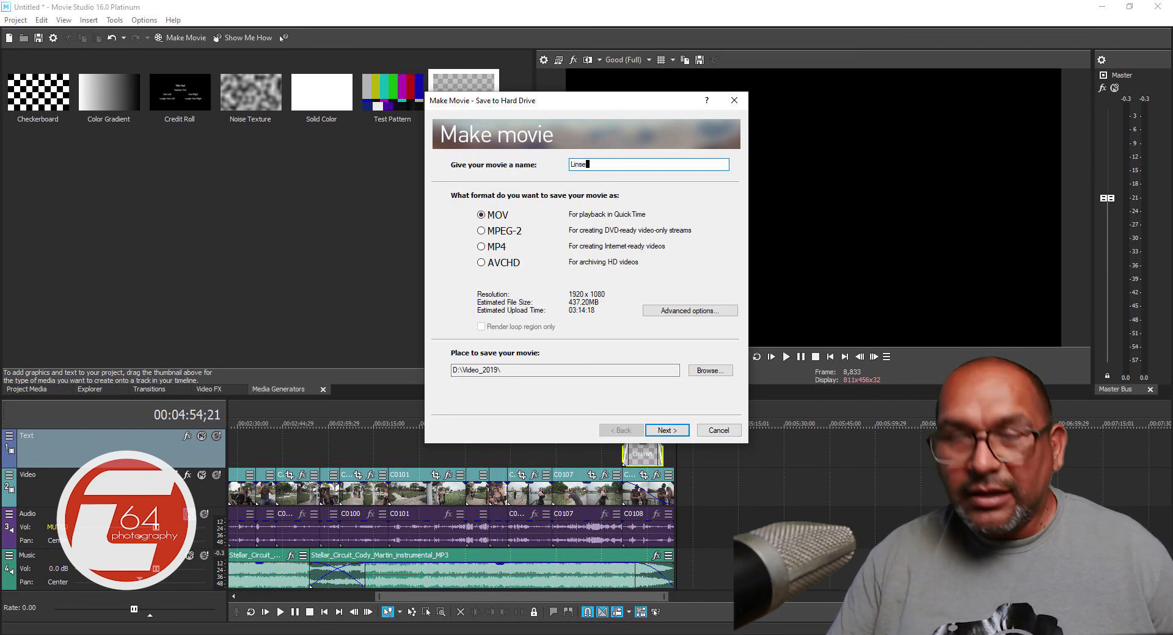
{"action": "type", "text": "y"}
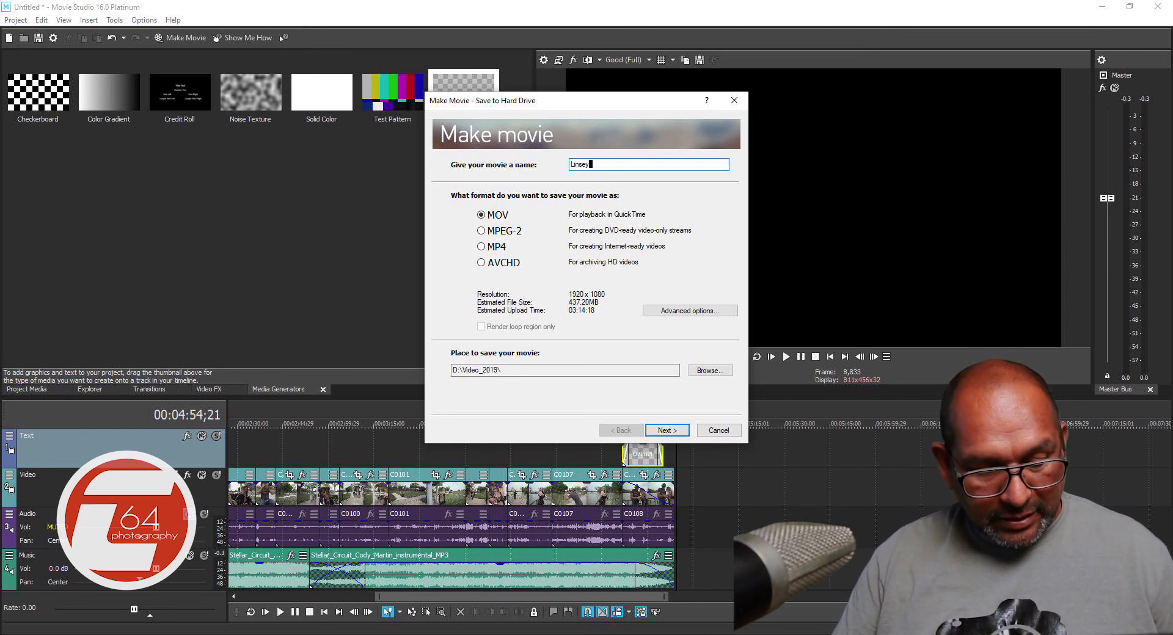
{"action": "type", "text": " at Li"}
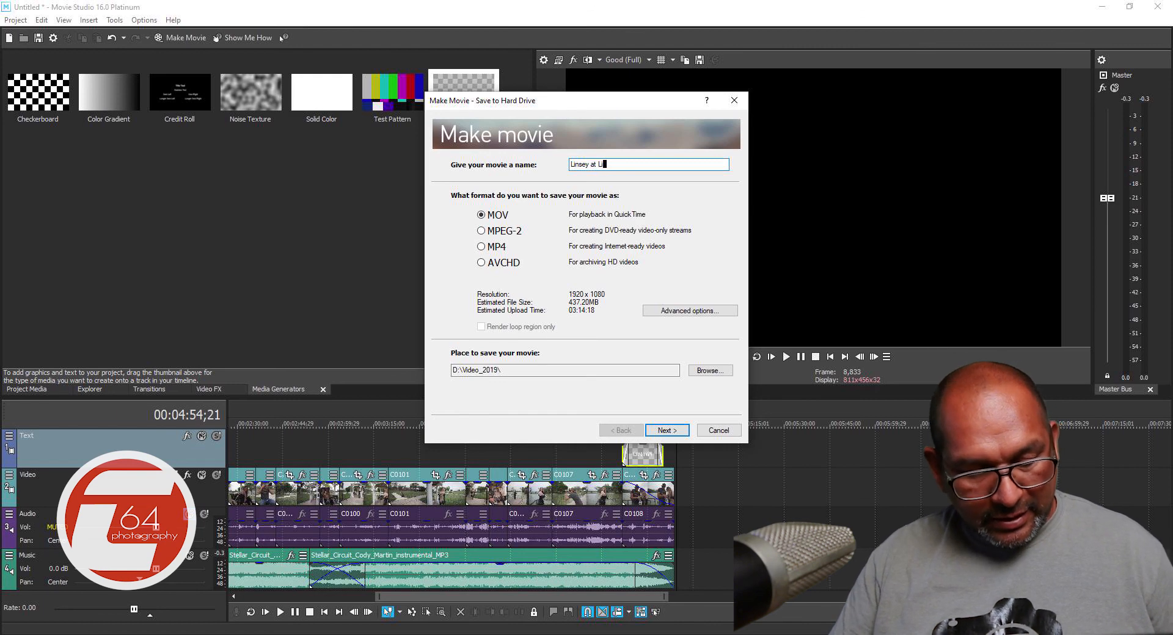
{"action": "type", "text": "ve"}
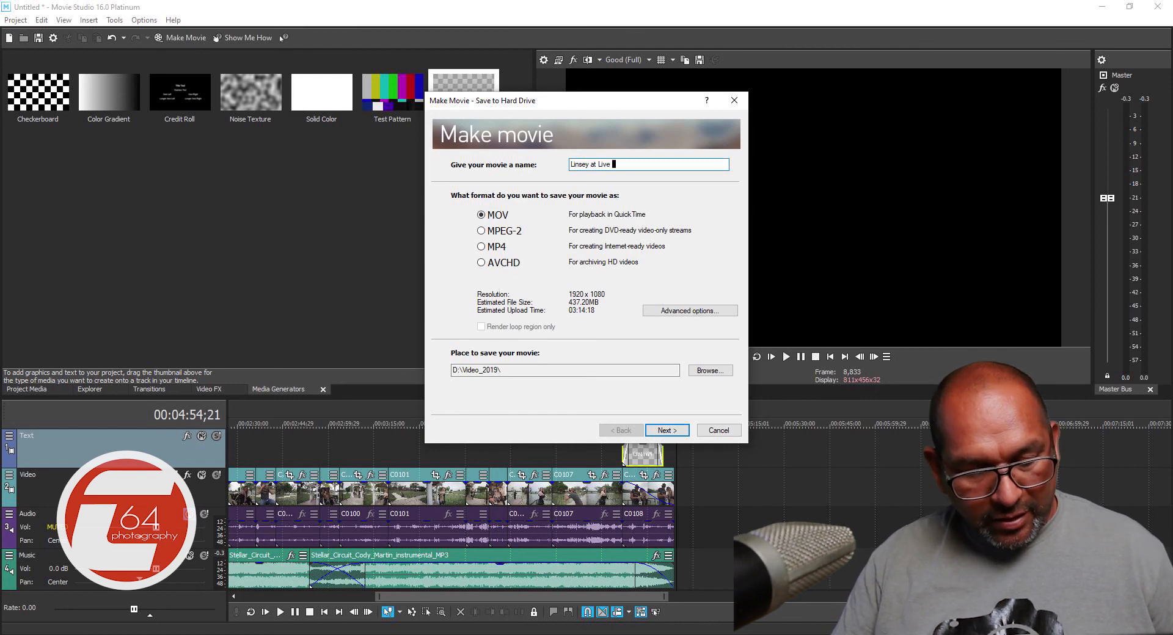
{"action": "type", "text": " Oak"}
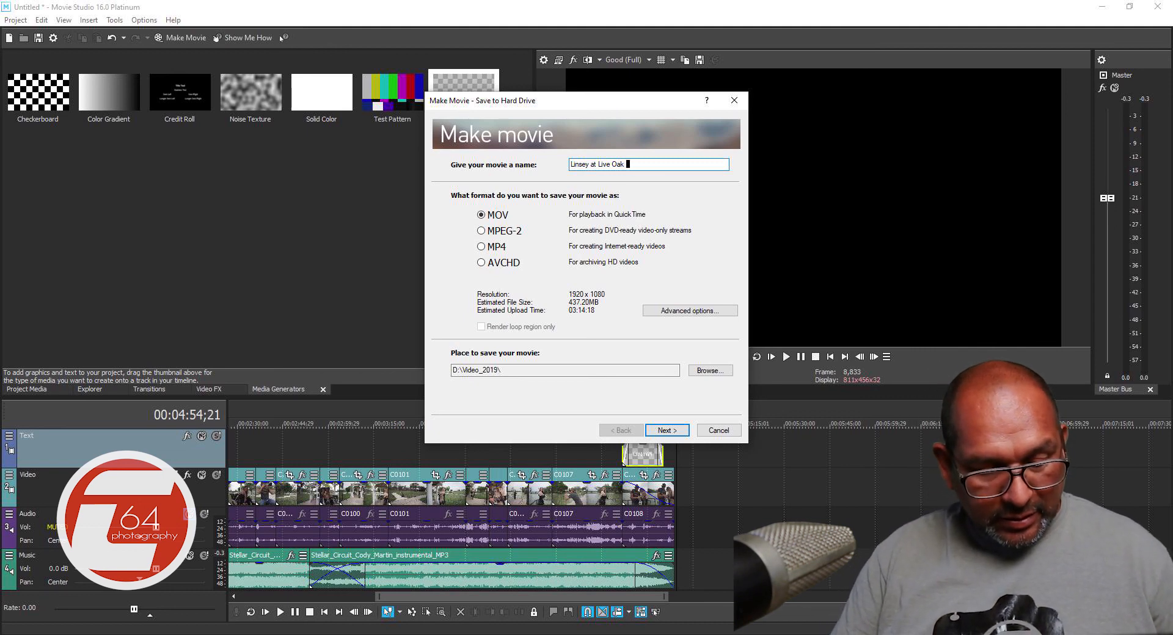
{"action": "type", "text": " Session"}
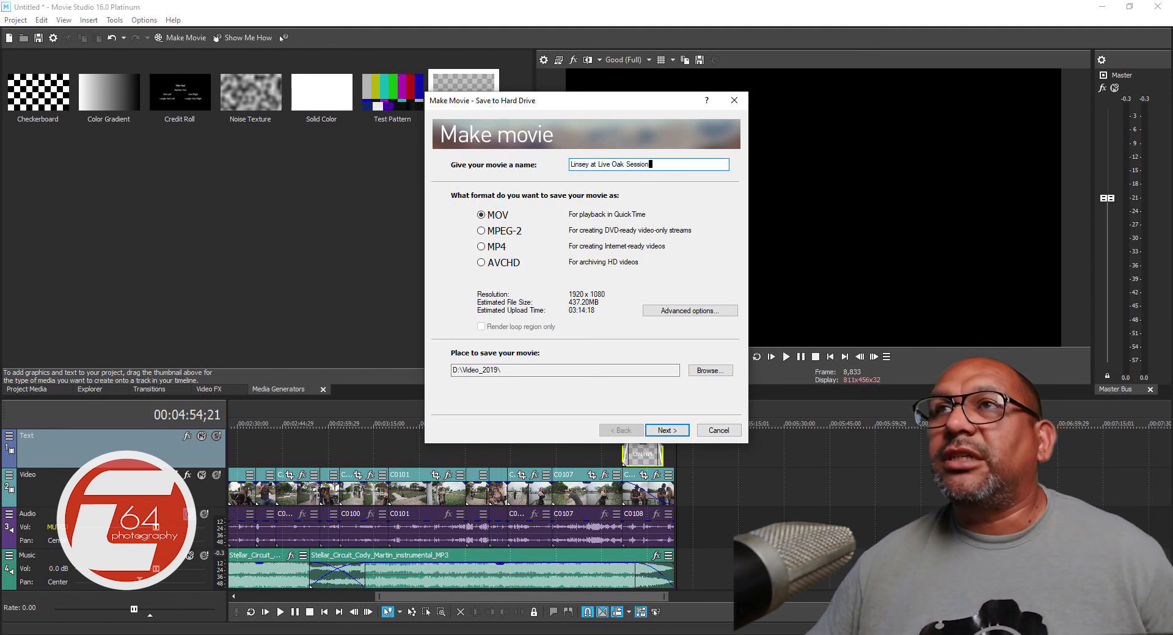
{"action": "left_click", "coordinate": [482, 247]}
In the advanced render options, choose the MAGIX HEVC/AAC MP4 format with the Internet HD 1080p 29.97 fps (NVIDIA NVENC) template.
{"action": "left_click", "coordinate": [680, 311]}
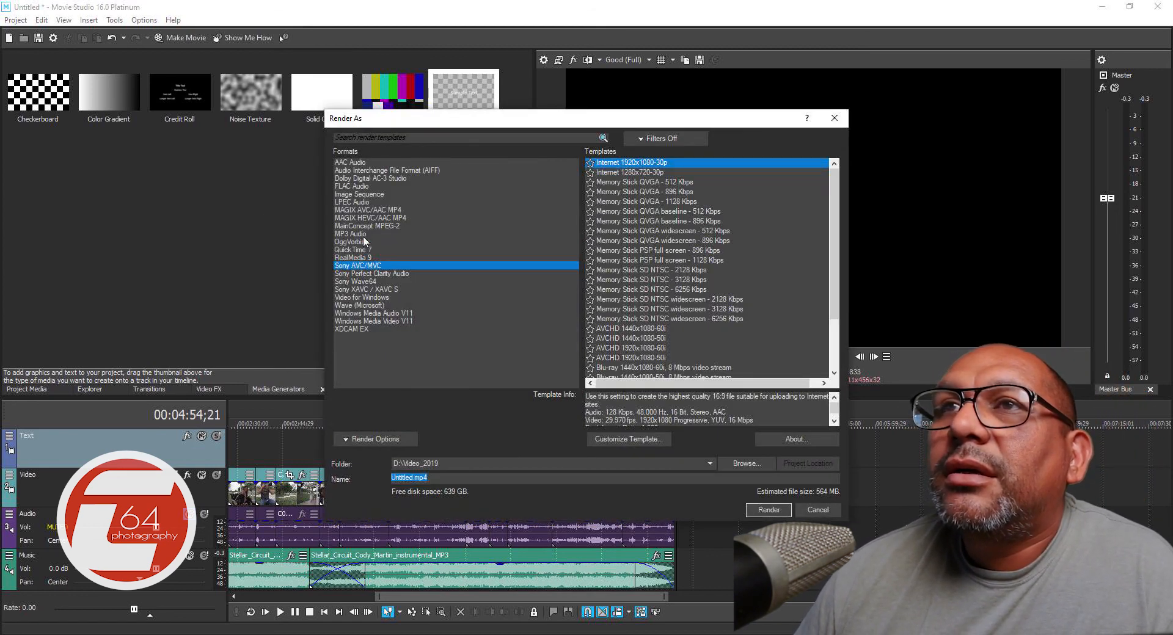
{"action": "left_click", "coordinate": [368, 218]}
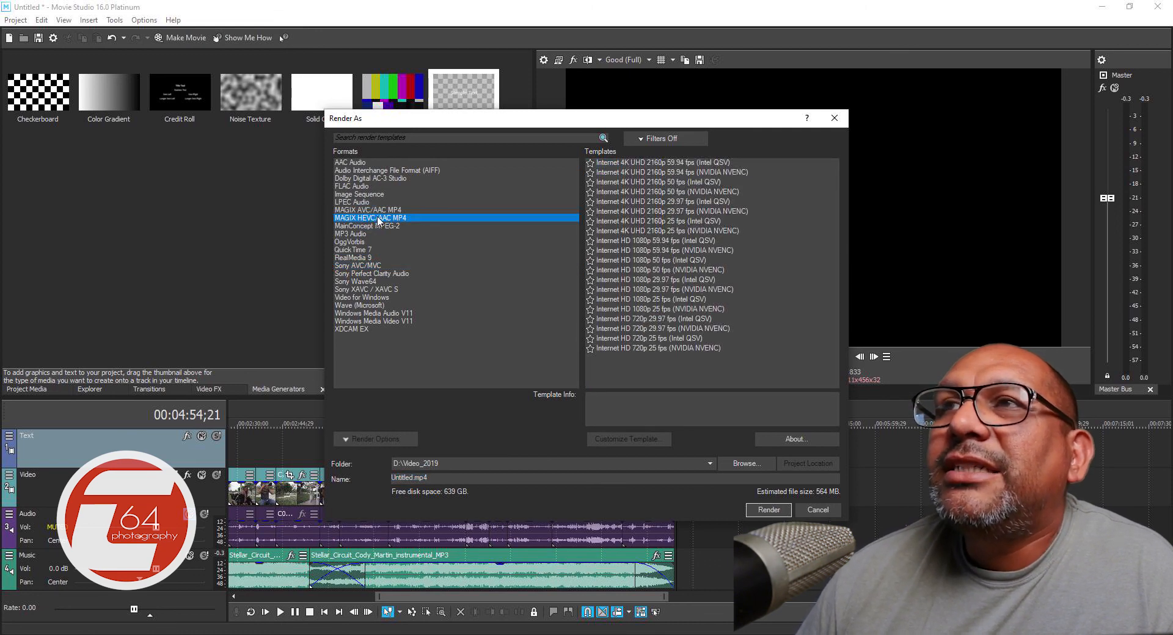
{"action": "left_click", "coordinate": [600, 291]}
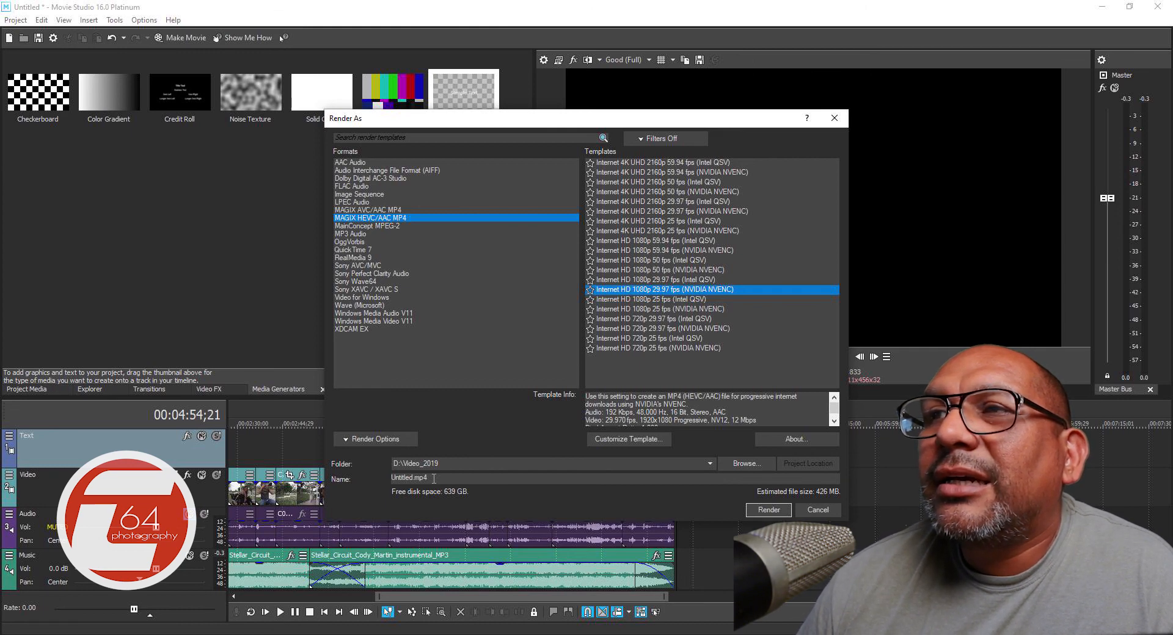
Name the output file with the model's first name followed by "atLiveOakSession" and render it to D:\Video_2019.
{"action": "double_click", "coordinate": [398, 477]}
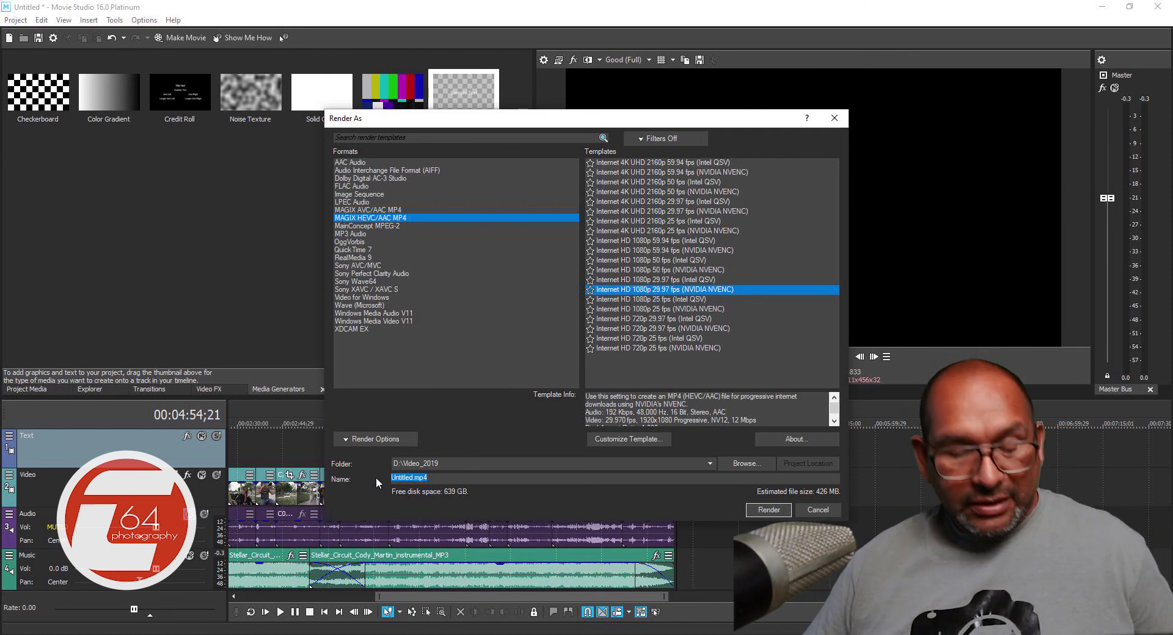
{"action": "type", "text": "Lin"}
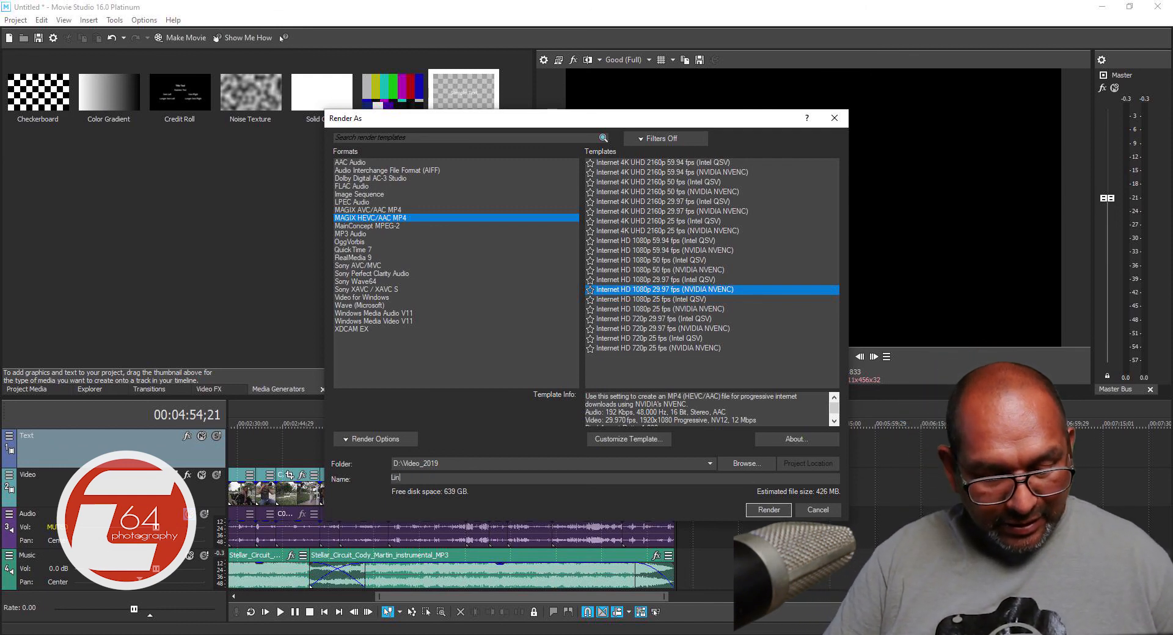
{"action": "type", "text": "se"}
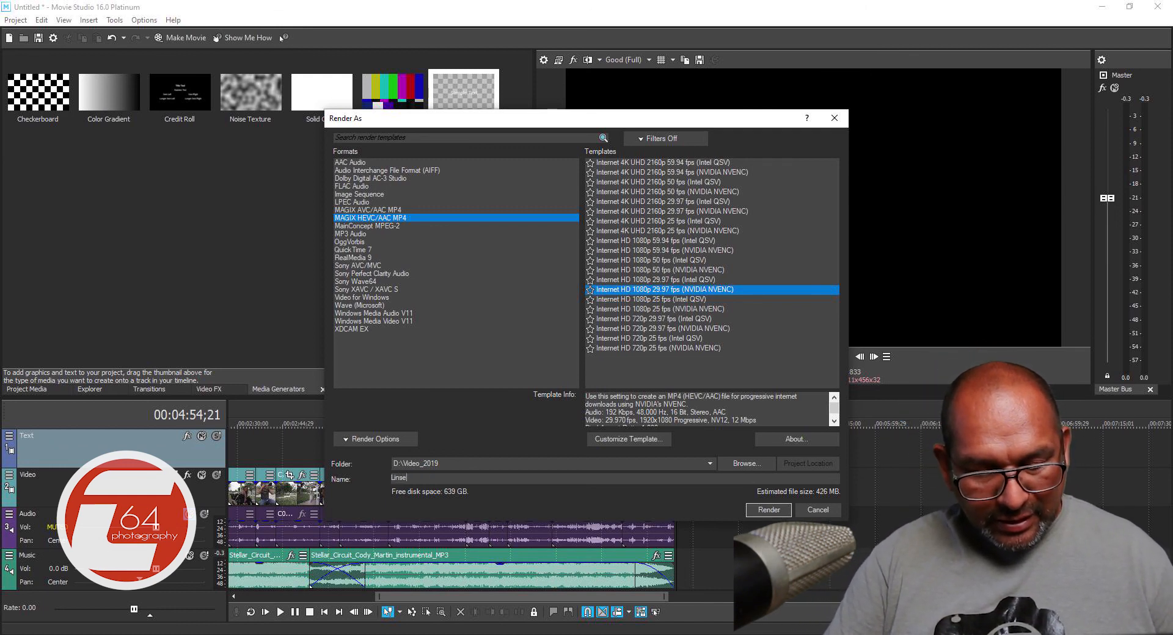
{"action": "type", "text": "yat"}
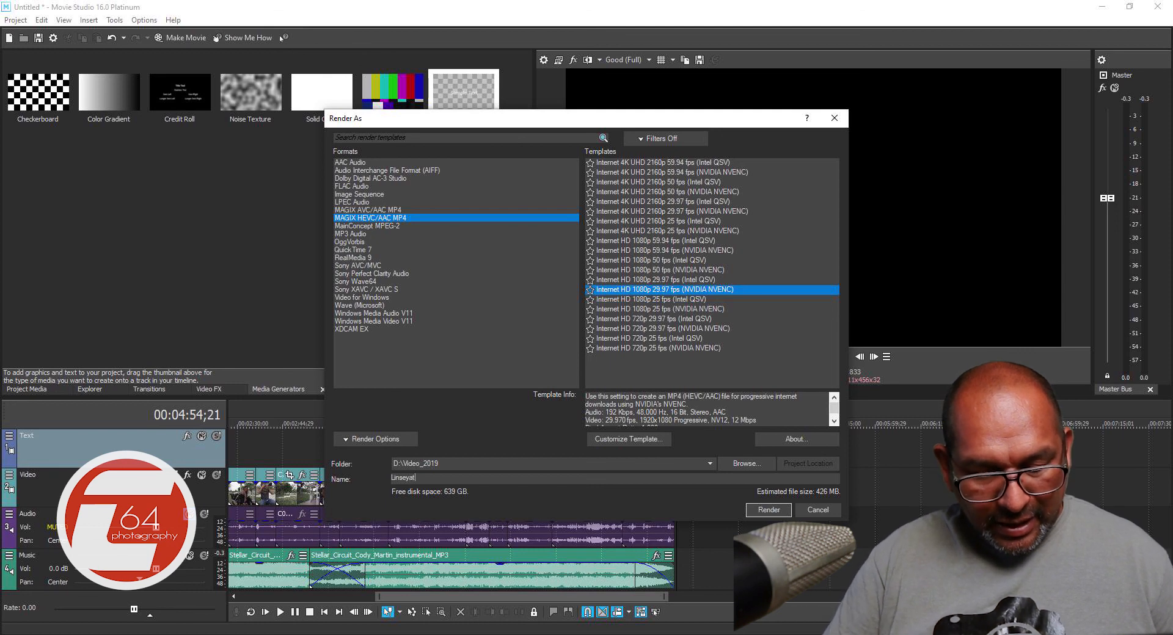
{"action": "type", "text": "Live"}
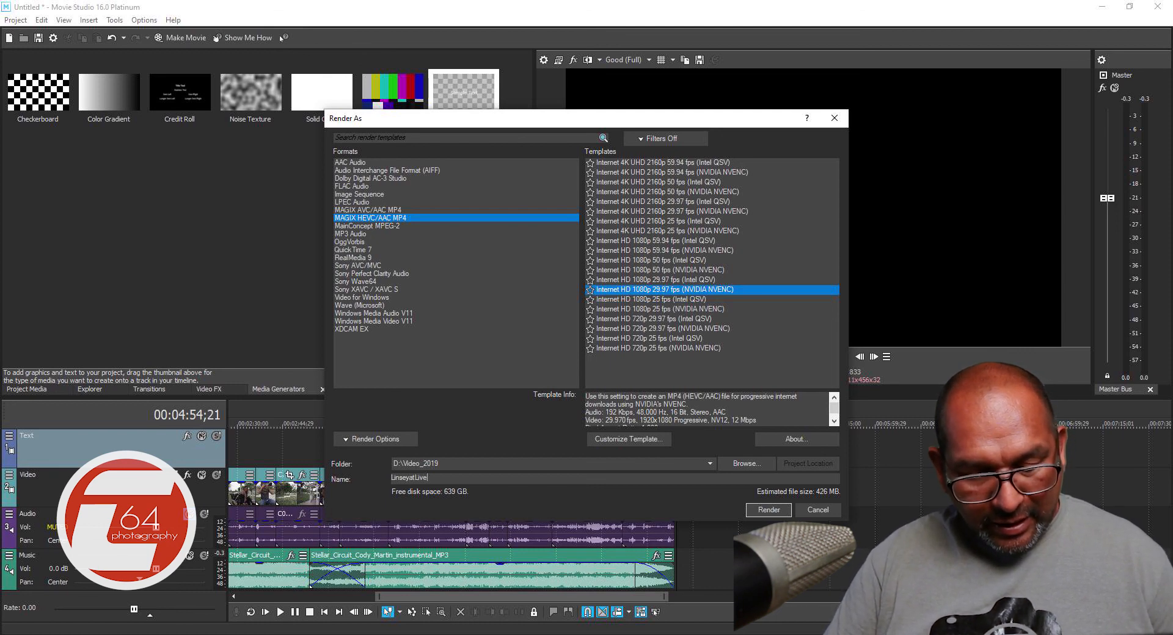
{"action": "type", "text": "Oak"}
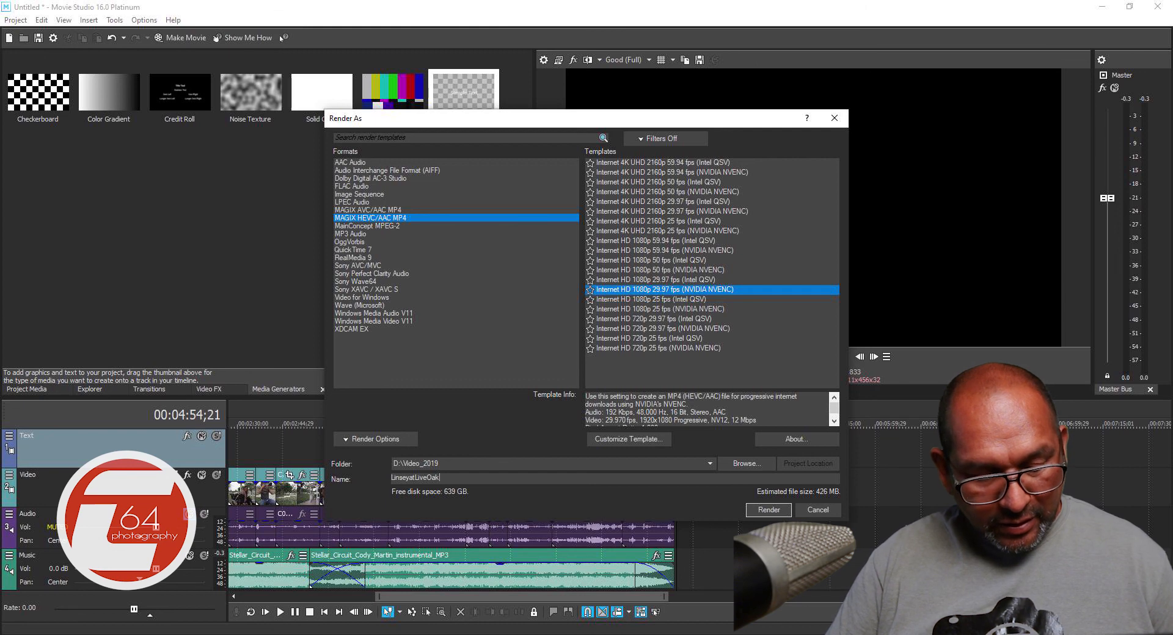
{"action": "type", "text": "Sessio"}
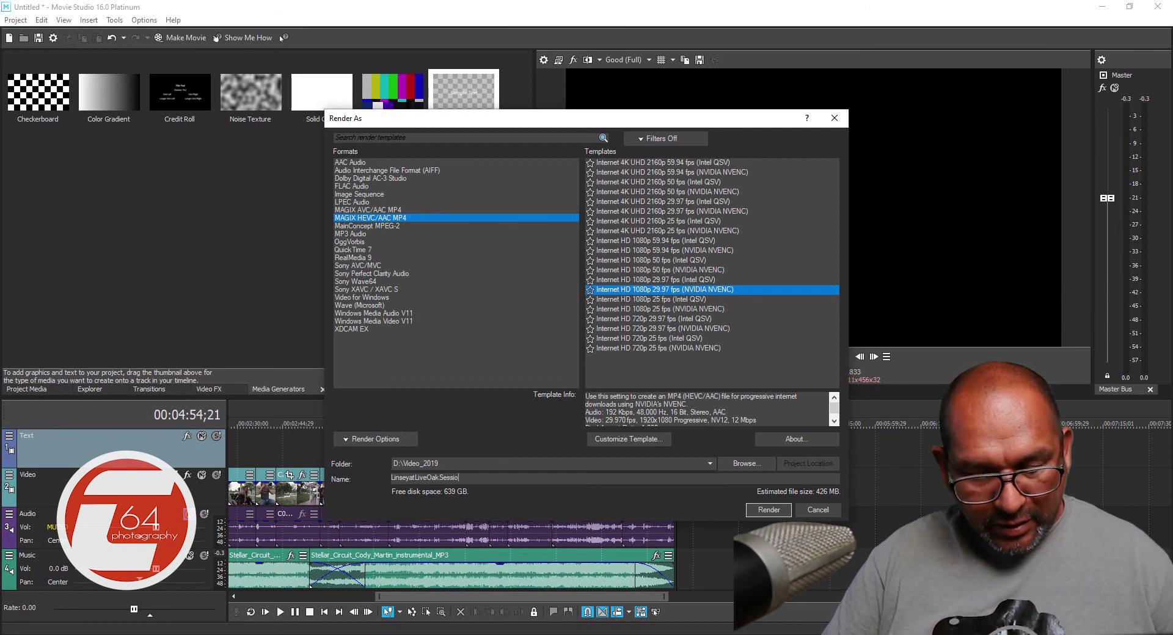
{"action": "type", "text": "n"}
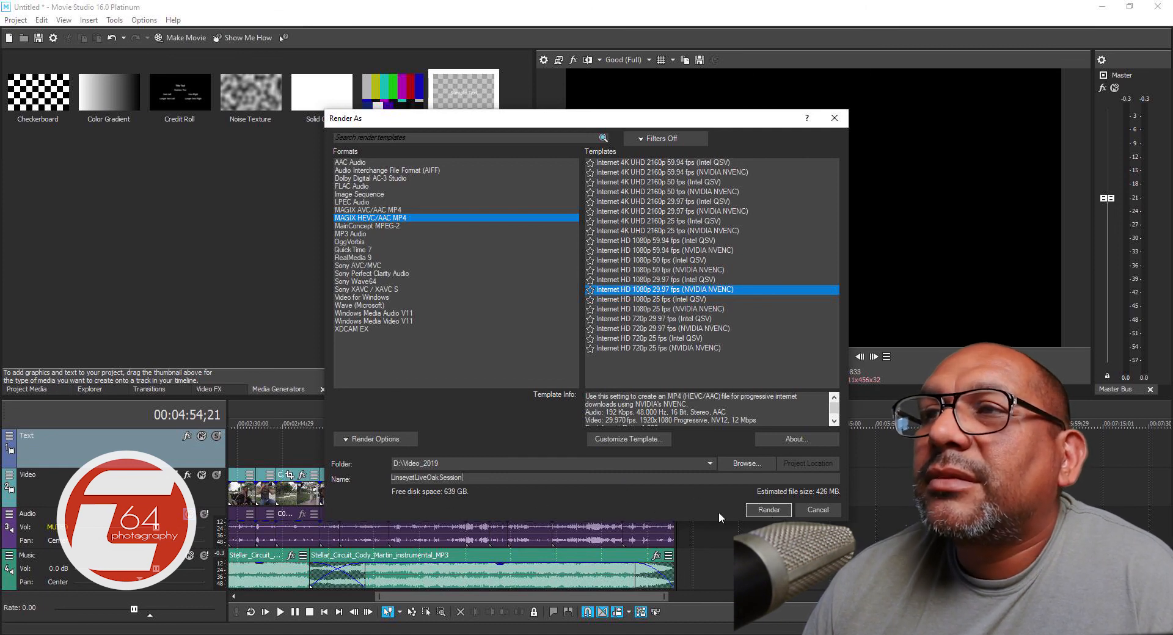
{"action": "left_click", "coordinate": [768, 510]}
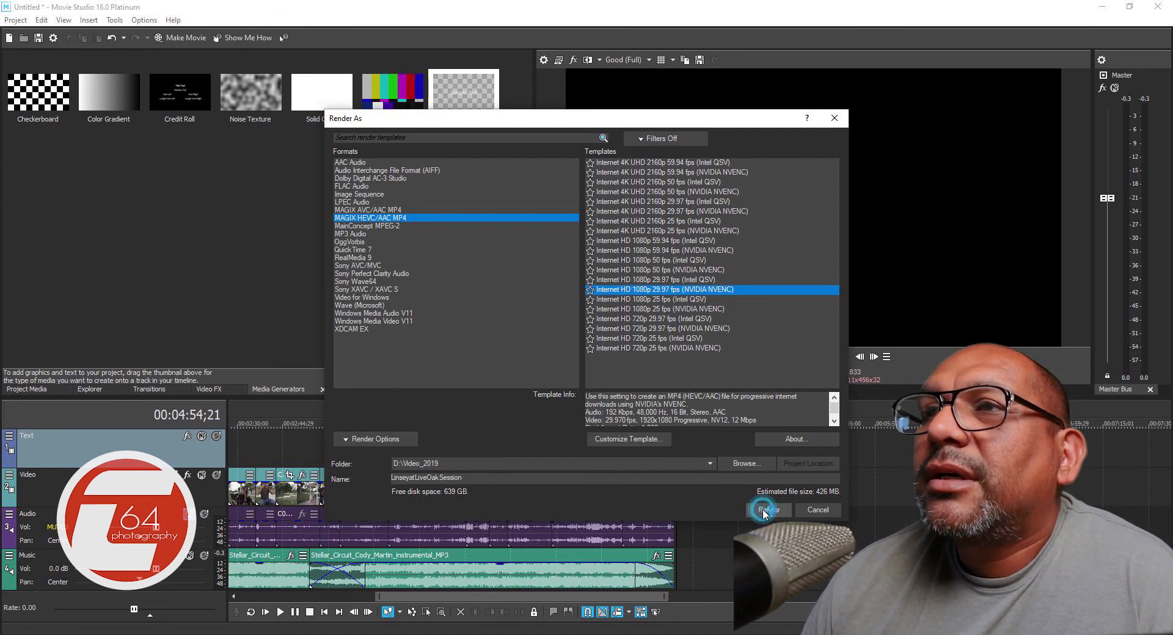